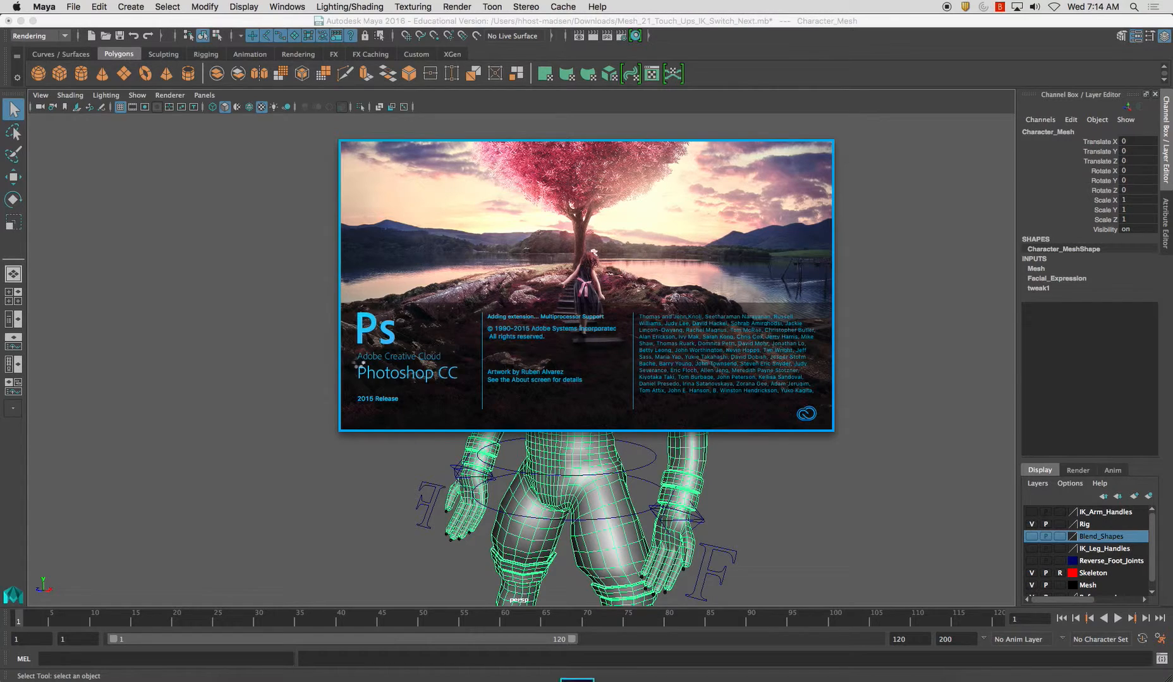
Select the character mesh in the Maya viewport, briefly checking Photoshop along the way.
left_click(659, 333)
left_click(460, 323)
mouse_move(464, 324)
left_mouse_down()
mouse_move(477, 332)
mouse_move(460, 306)
left_mouse_up()
left_click(689, 350)
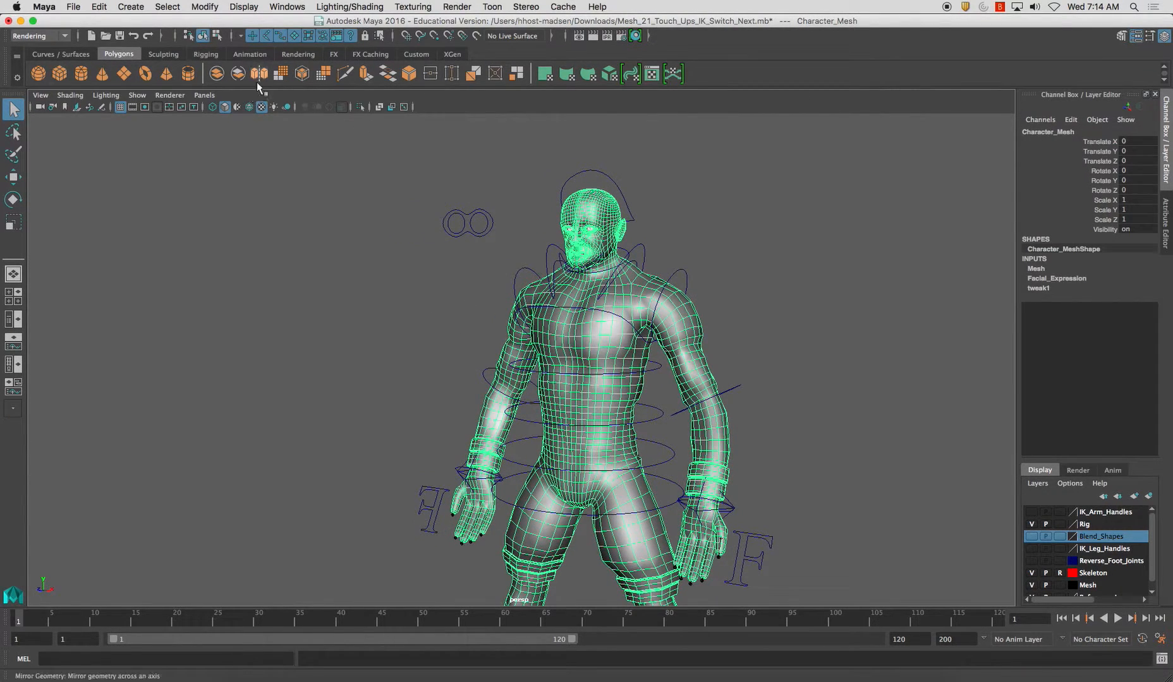
left_click(284, 5)
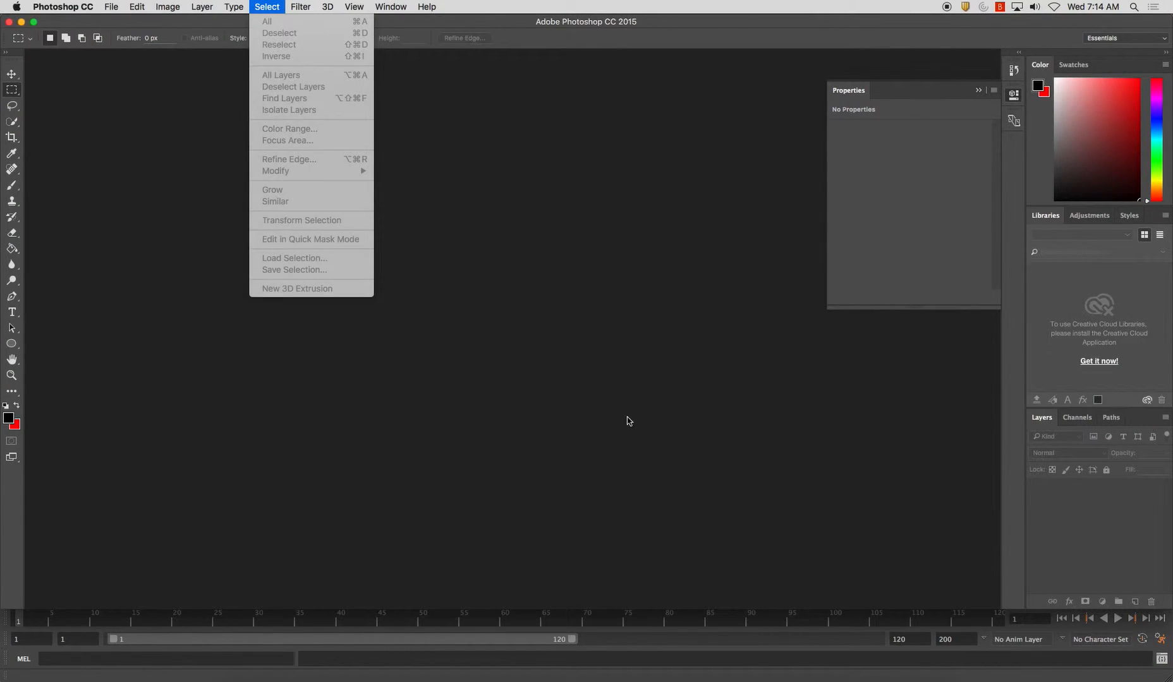
left_click(615, 581)
left_click(743, 675)
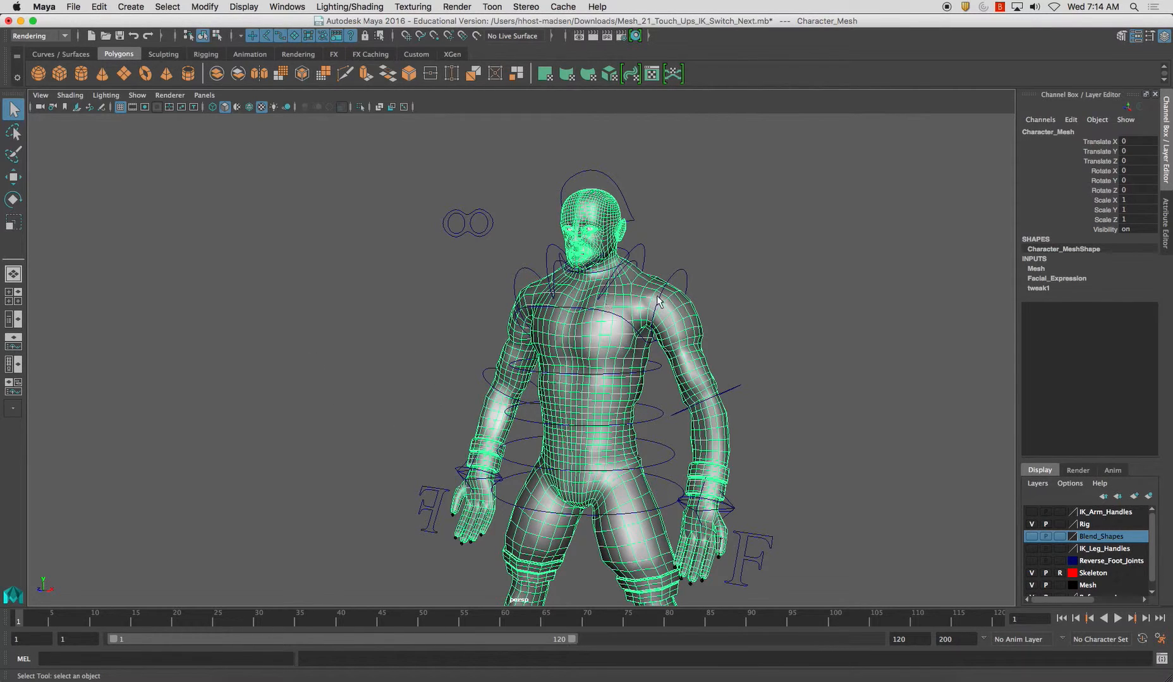
left_click_drag(454, 174, 405, 184)
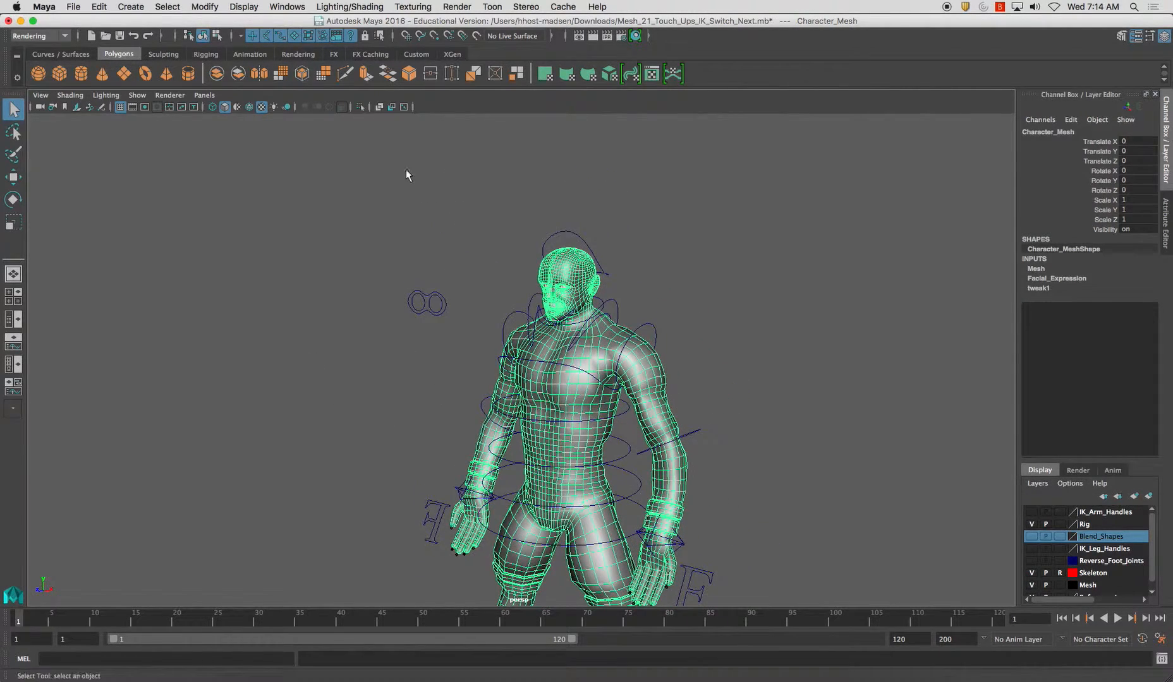
Look through the Plug-in Manager list for the OBJ export plug-in.
left_click(285, 6)
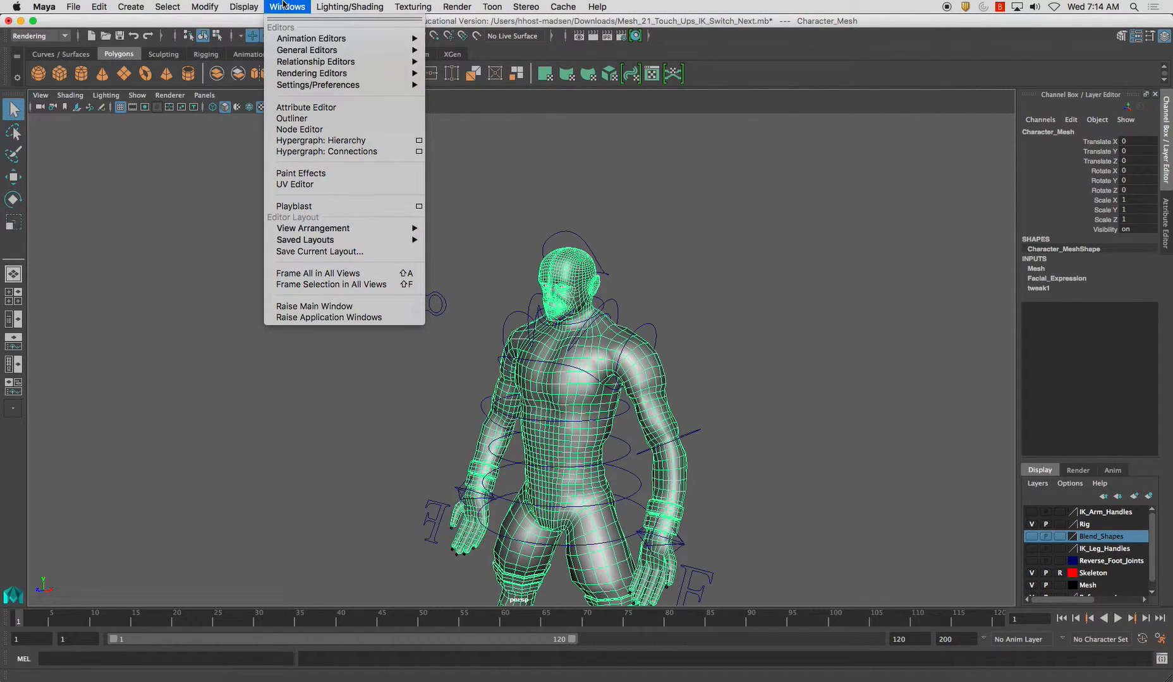
mouse_move(329, 85)
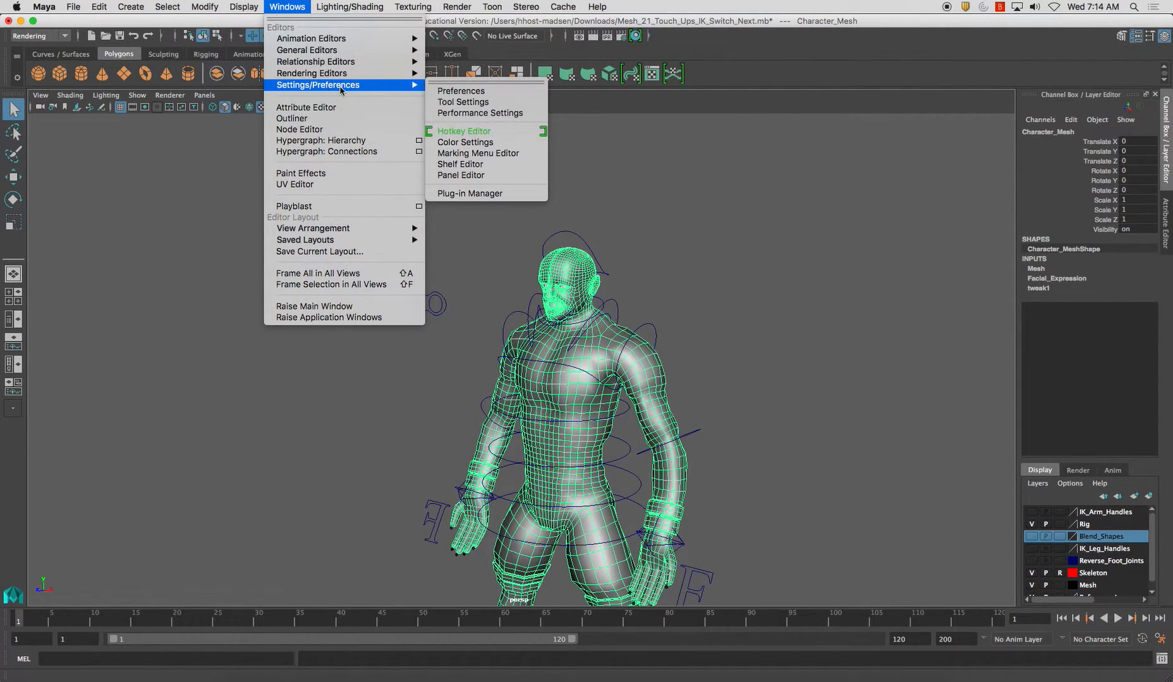
left_click(488, 195)
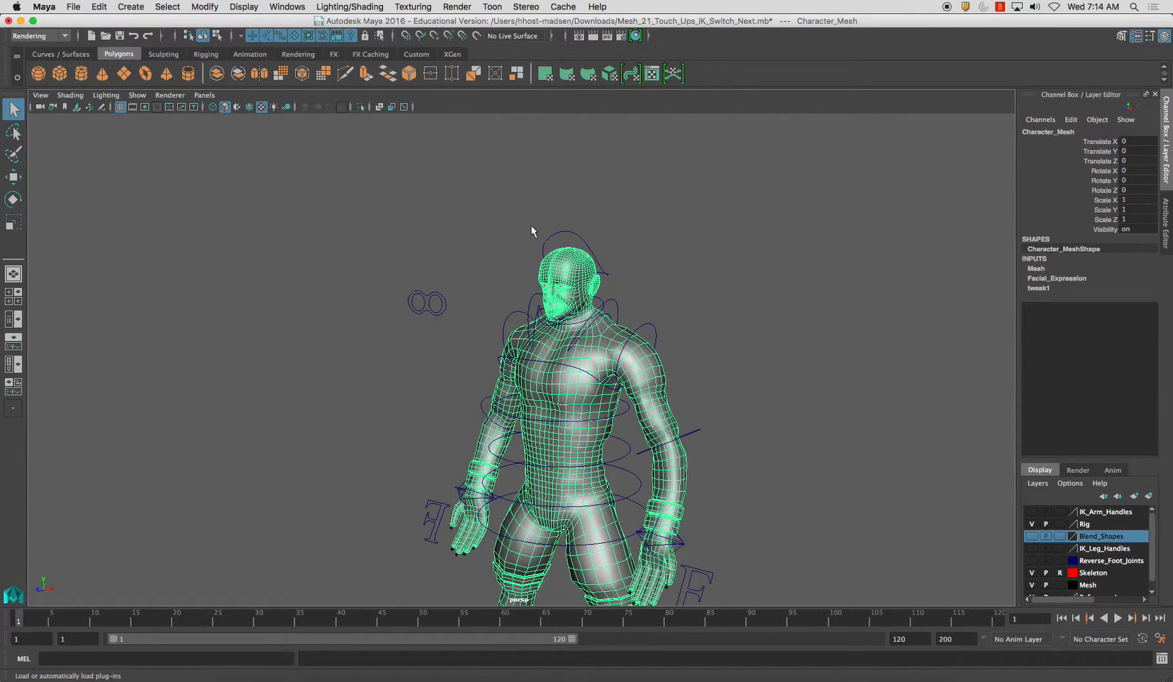
scroll(503, 292, "down", 3)
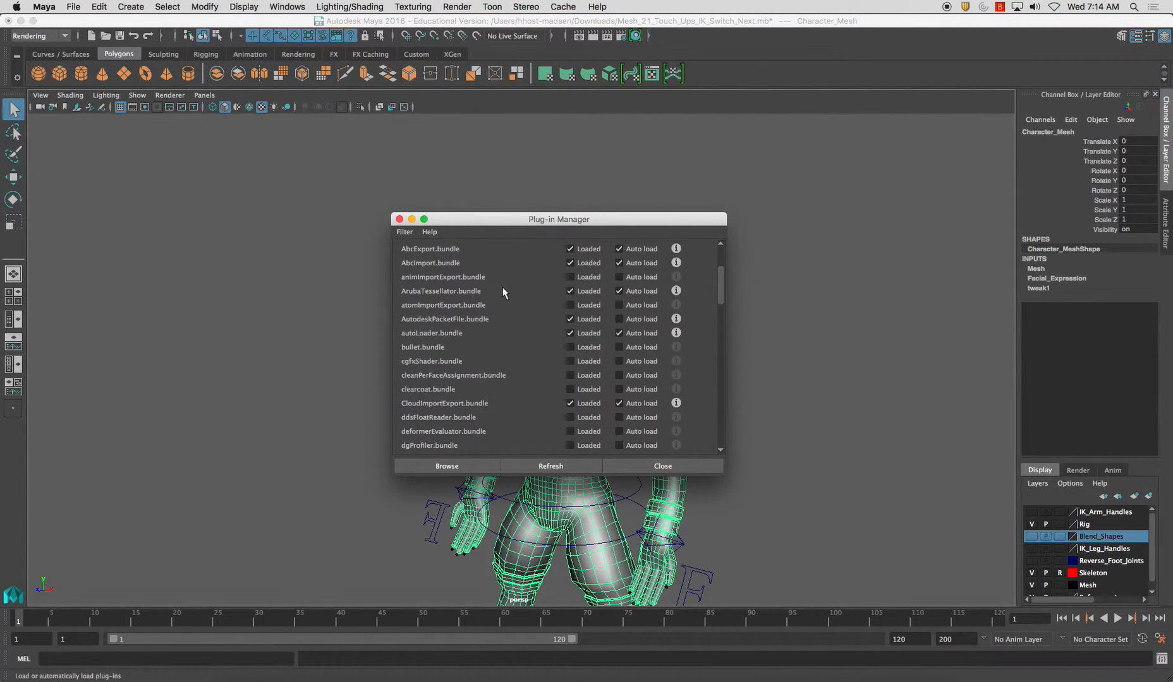
scroll(523, 301, "down", 2)
scroll(523, 301, "down", 6)
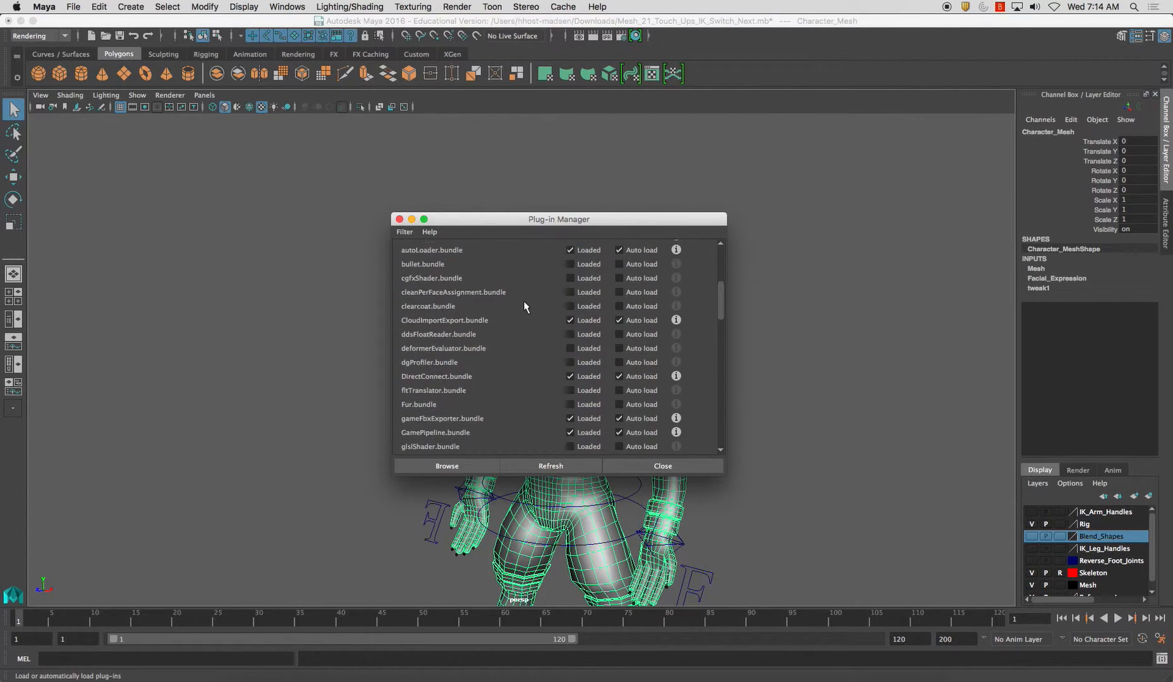
scroll(523, 301, "down", 5)
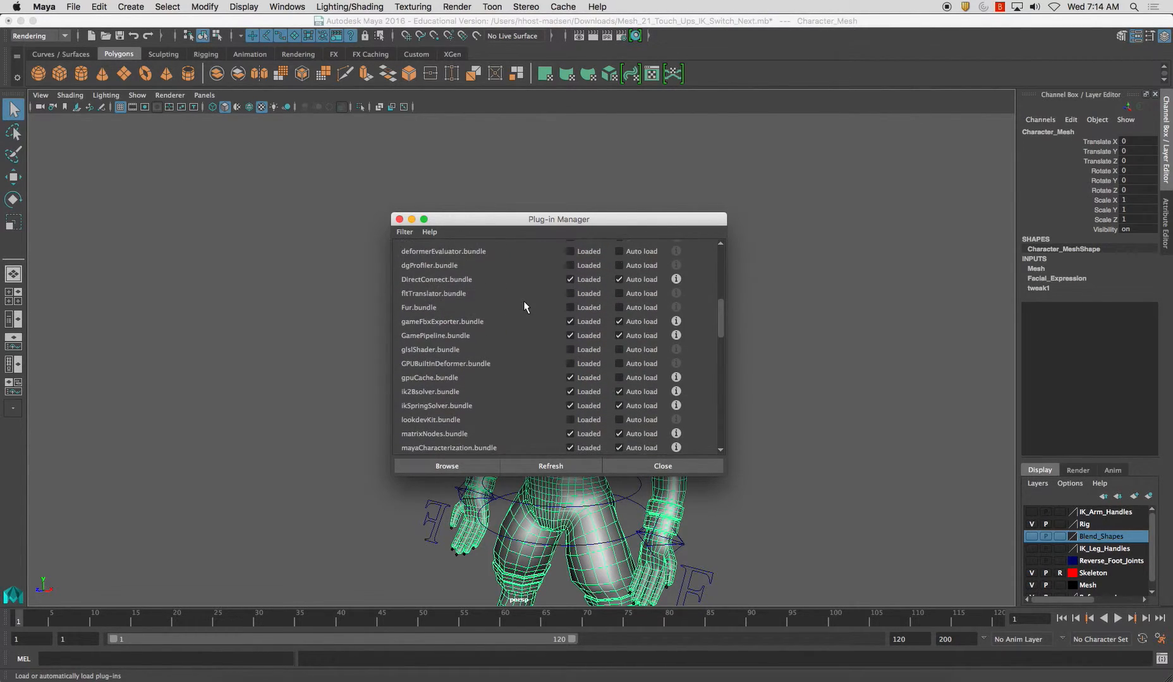
left_click_drag(724, 322, 722, 340)
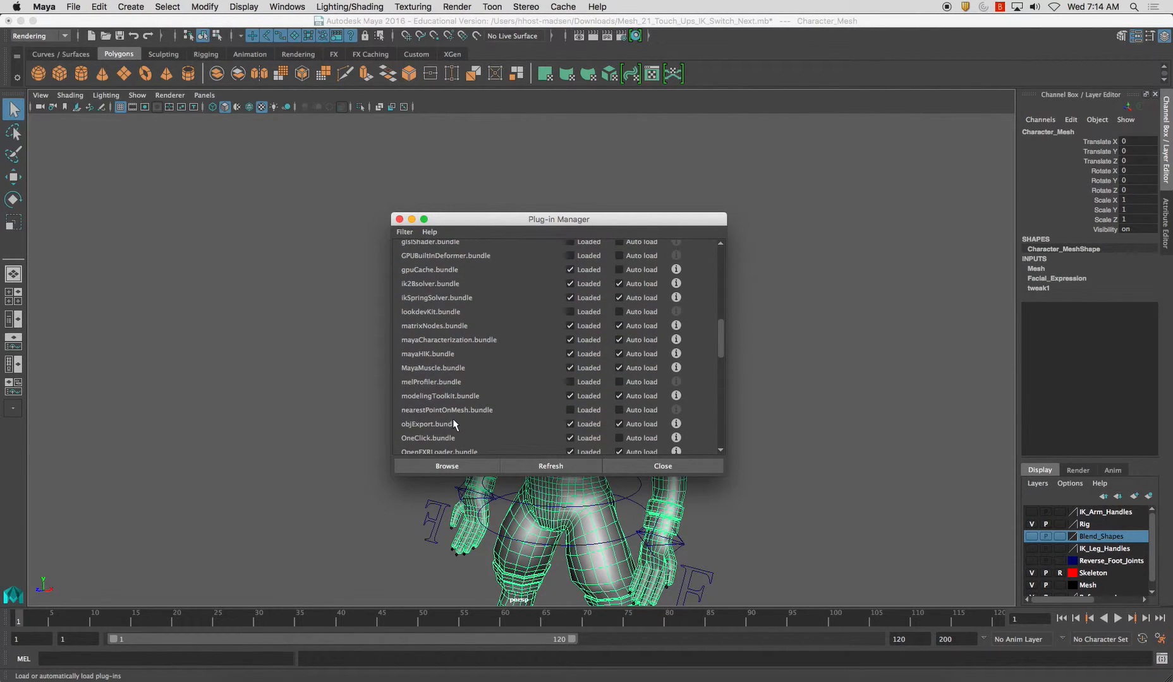
left_click(658, 471)
Clear the selection and reselect the character mesh.
left_click(75, 8)
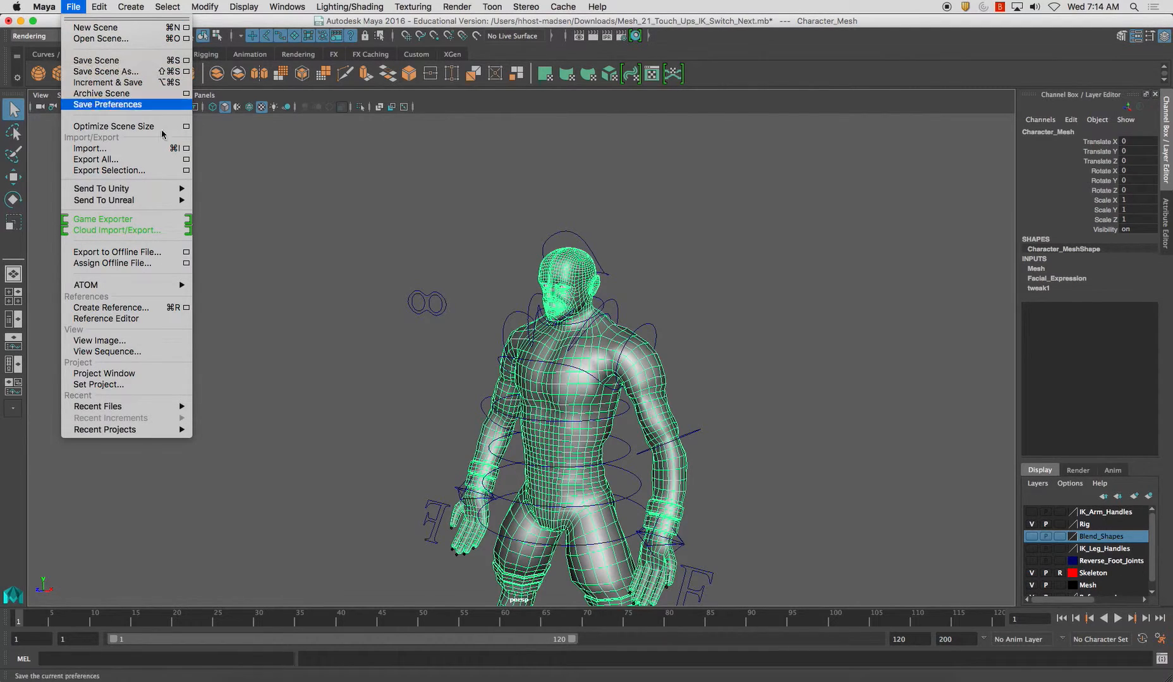
left_click(382, 237)
left_click(382, 237)
left_click(629, 334)
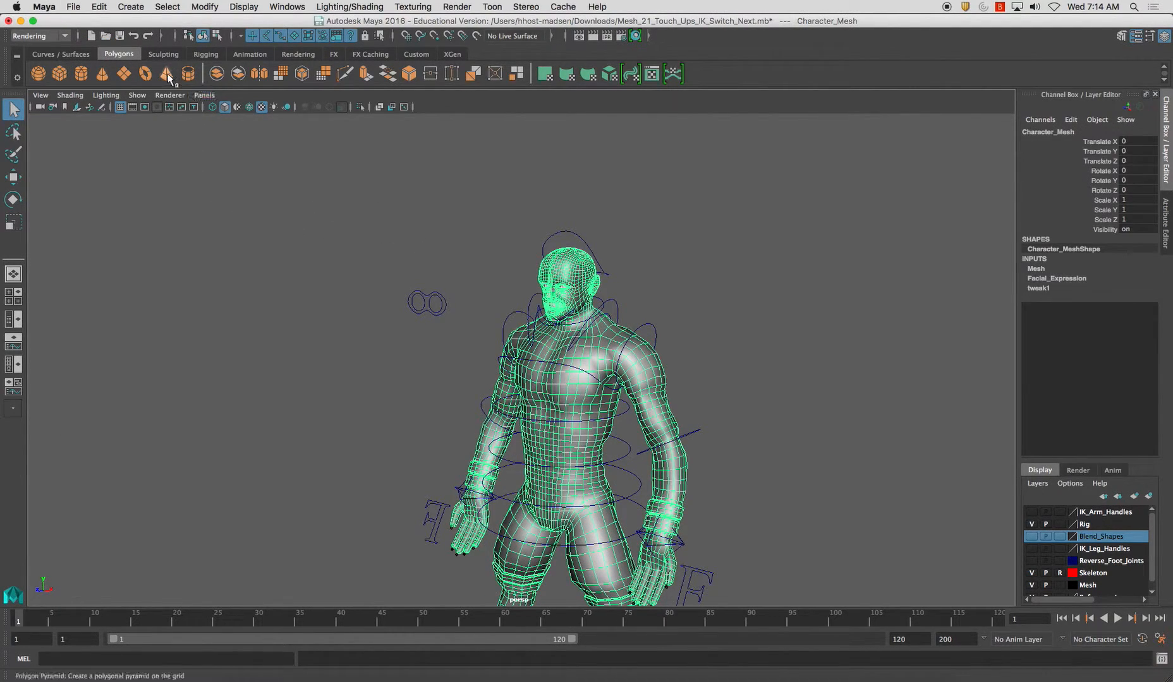
Export the selected mesh as Character.obj into Desktop/Character_Texturing.
left_click(73, 7)
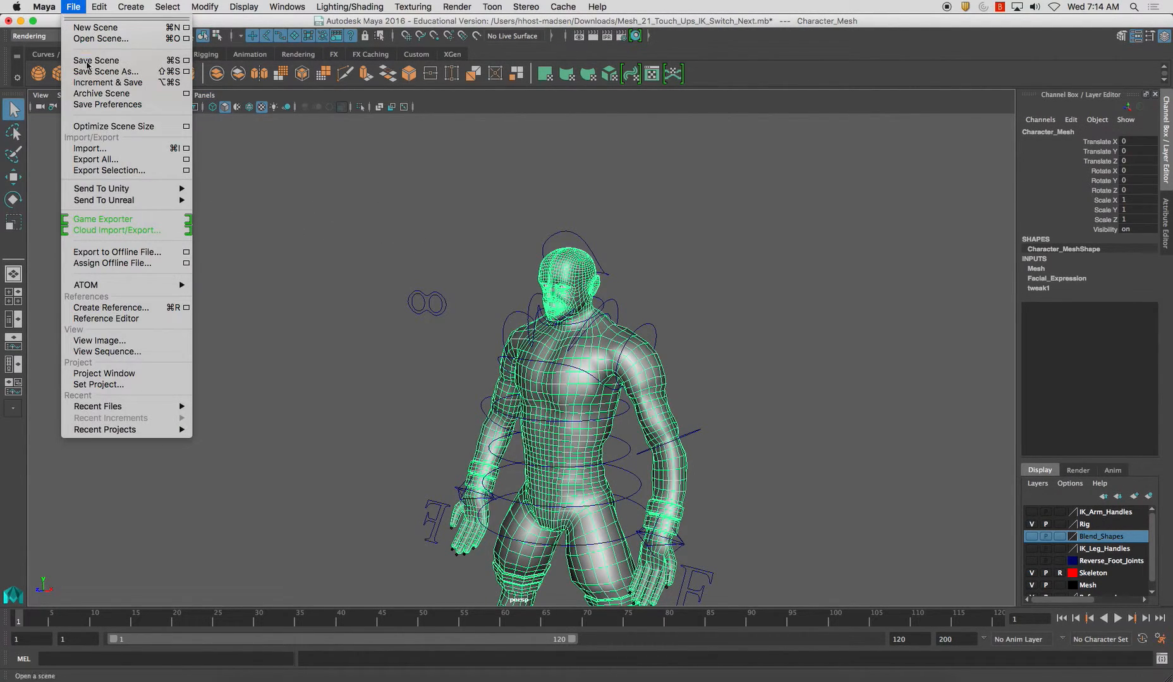
left_click(138, 172)
left_click(487, 239)
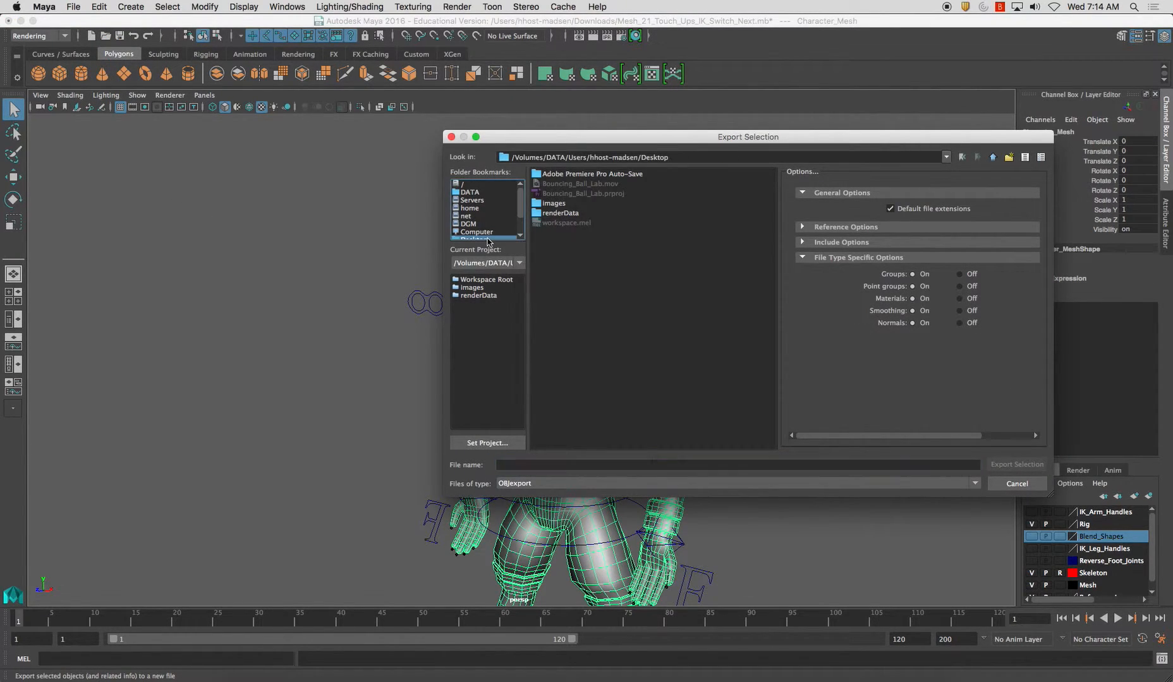
double_click(591, 282)
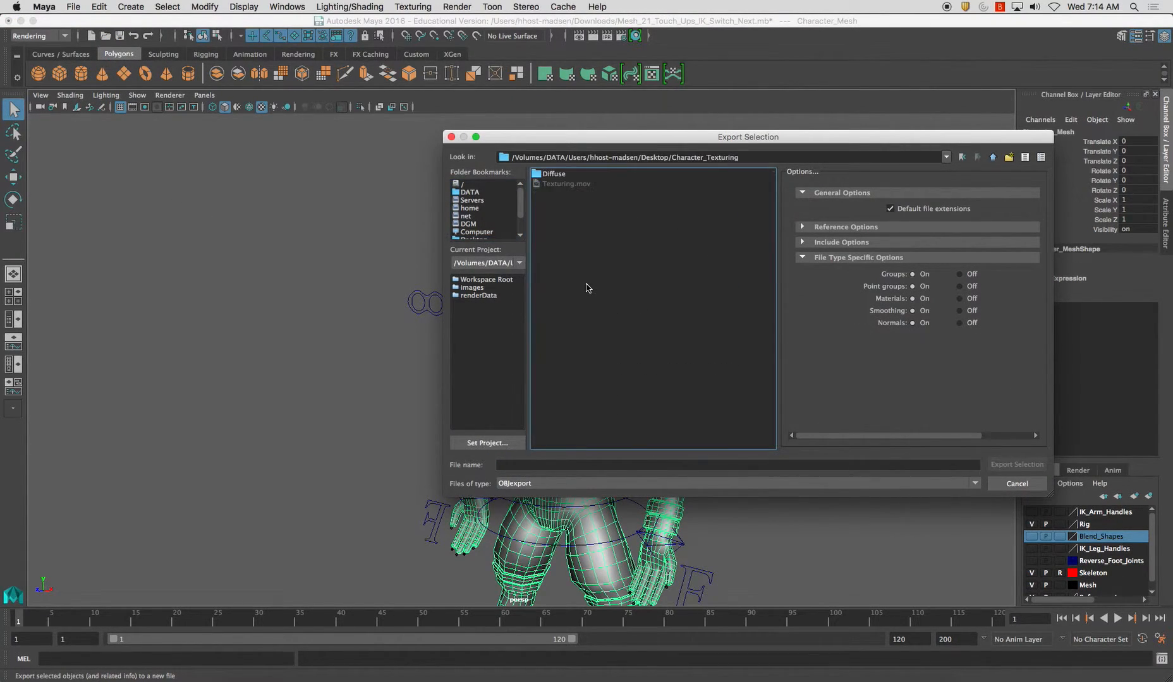
left_click(551, 465)
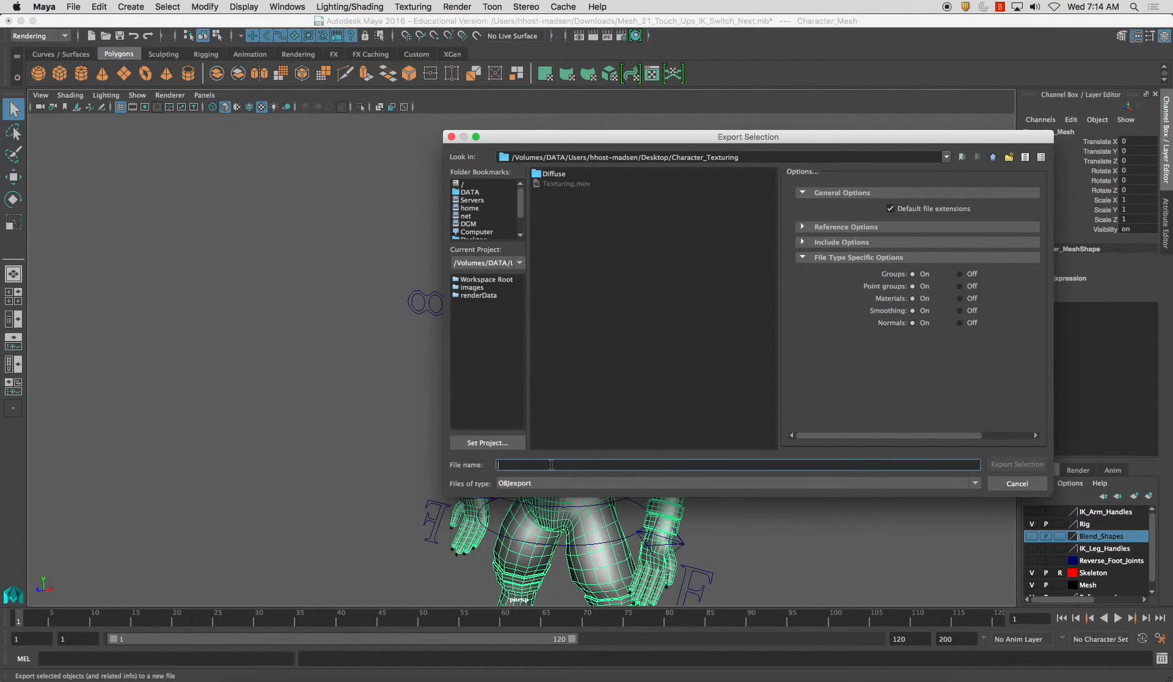
type("Character")
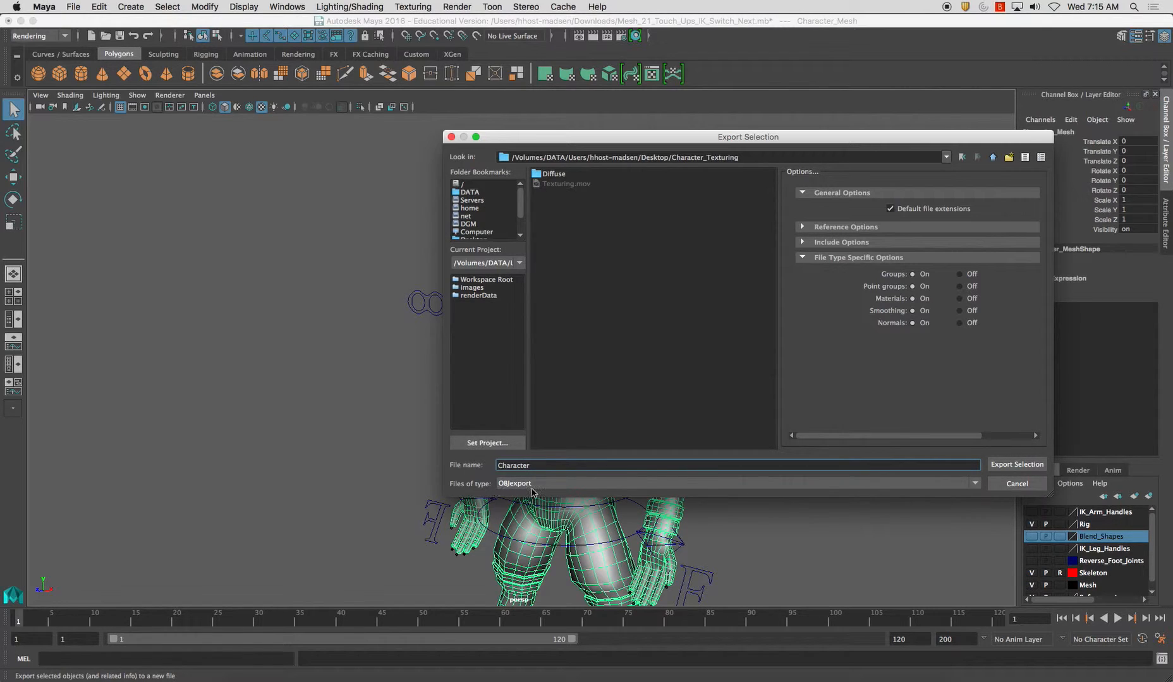
left_click(1015, 464)
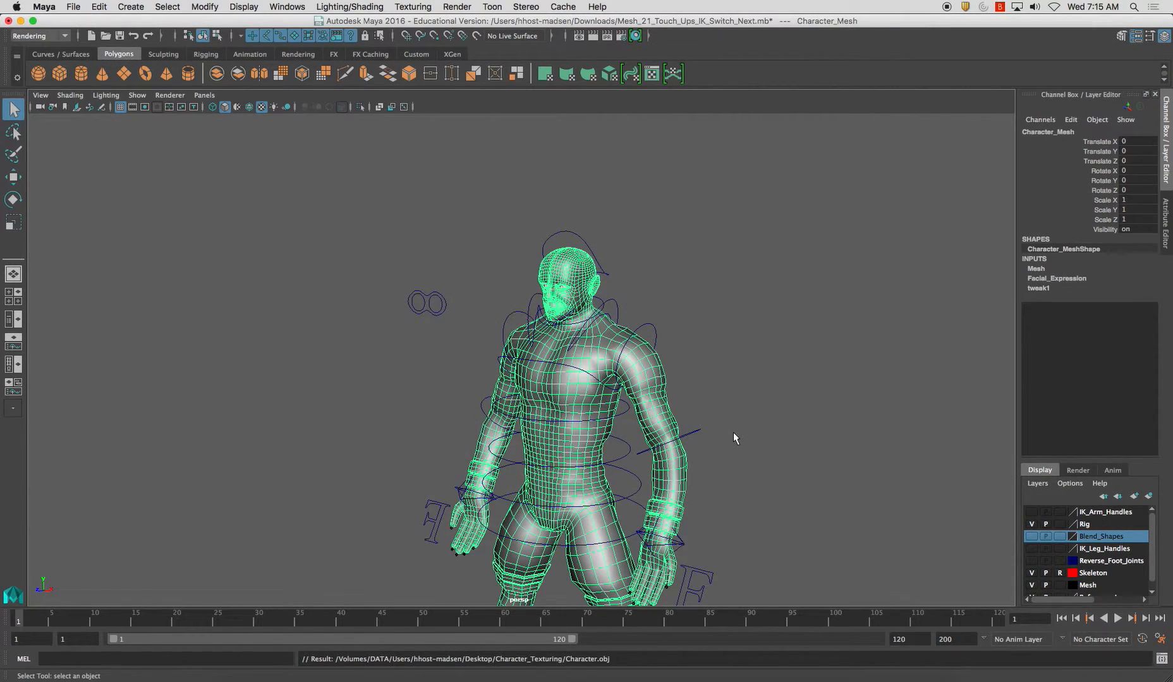
left_click(765, 440)
left_click_drag(695, 430, 700, 436)
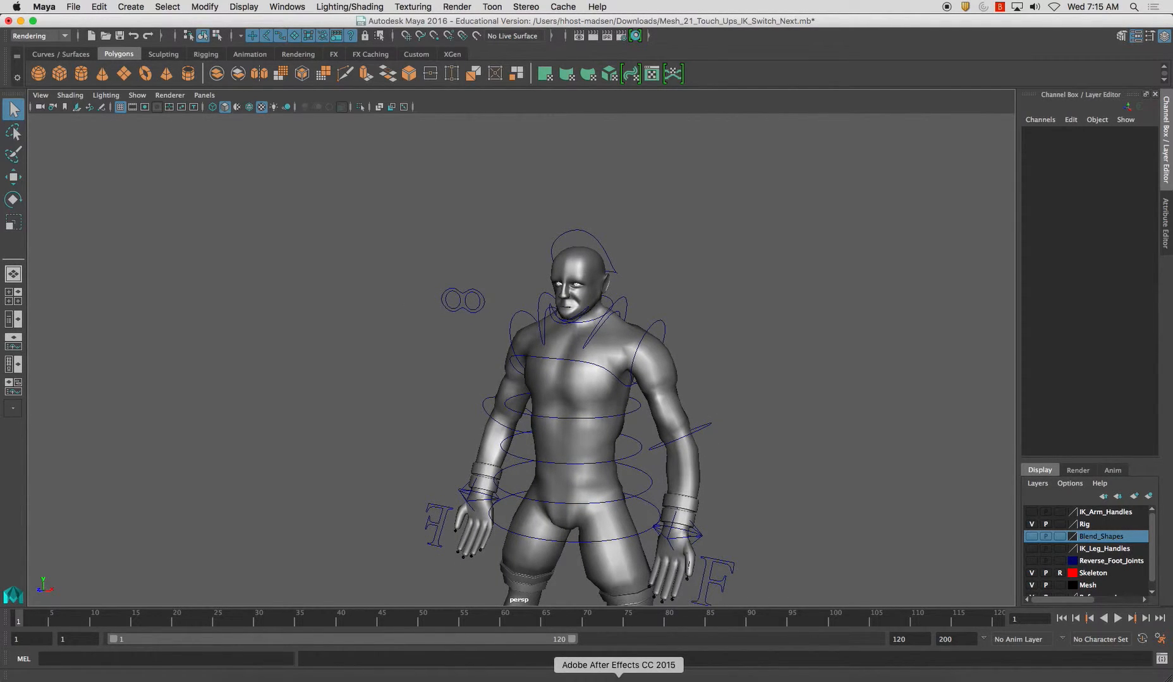
Open Character.obj from Desktop/Character_Texturing in Photoshop as a new 2048×2048 3D document.
left_click(576, 678)
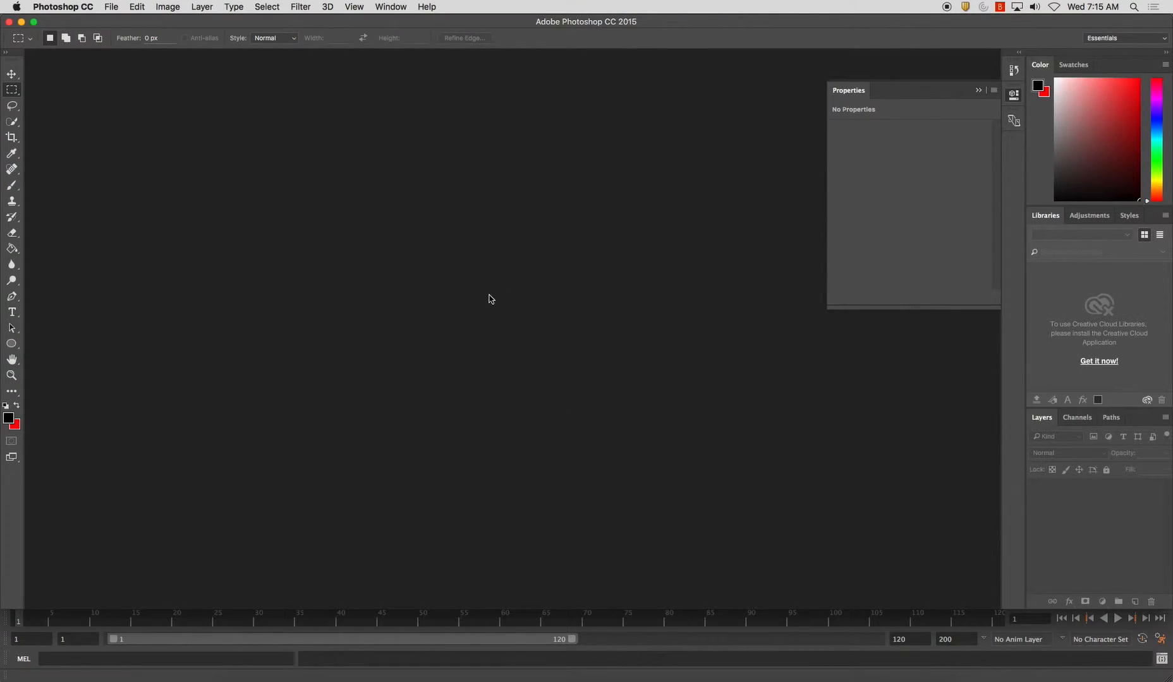
key("super+o")
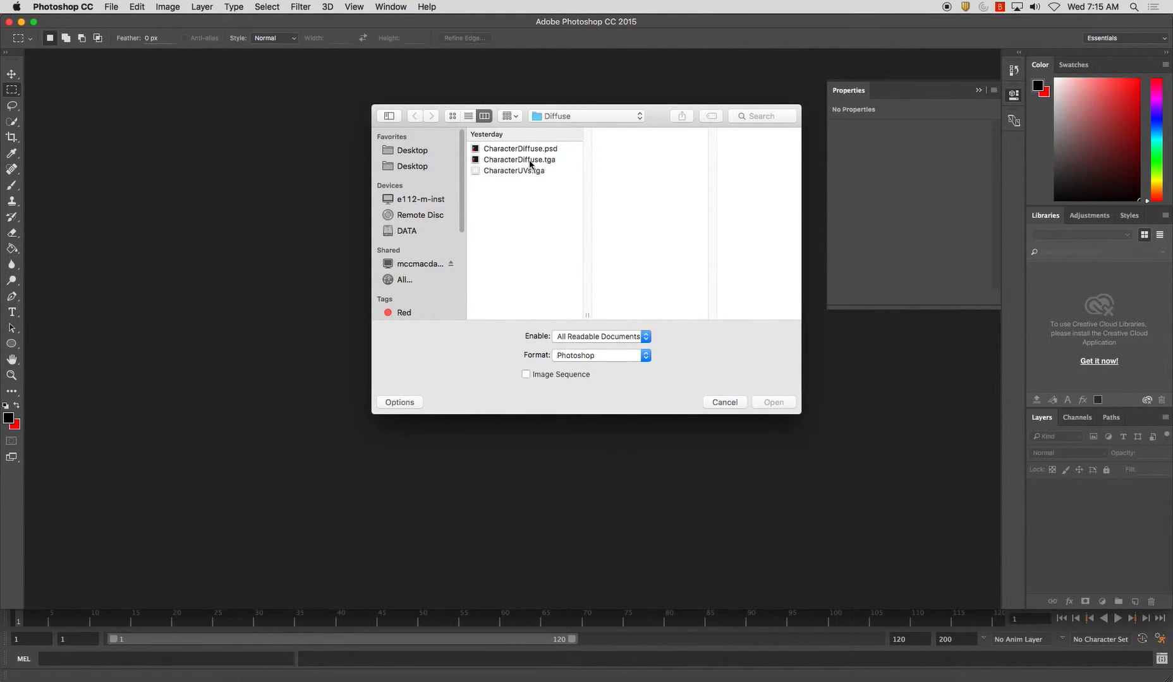
left_click(558, 119)
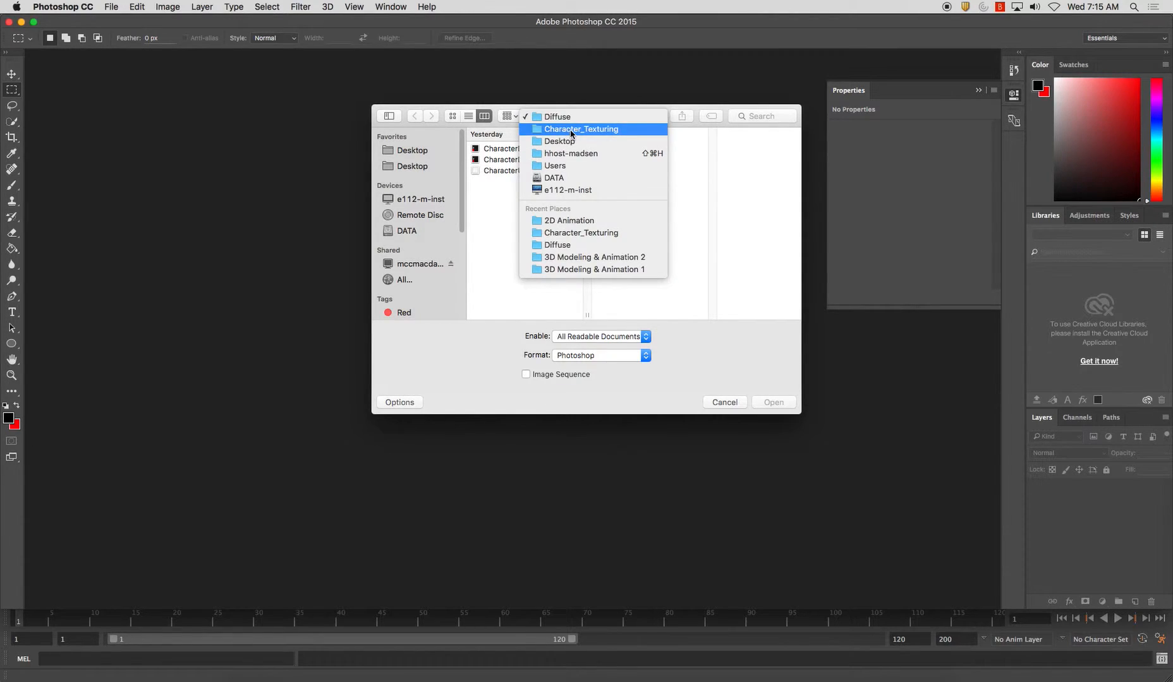
left_click(571, 130)
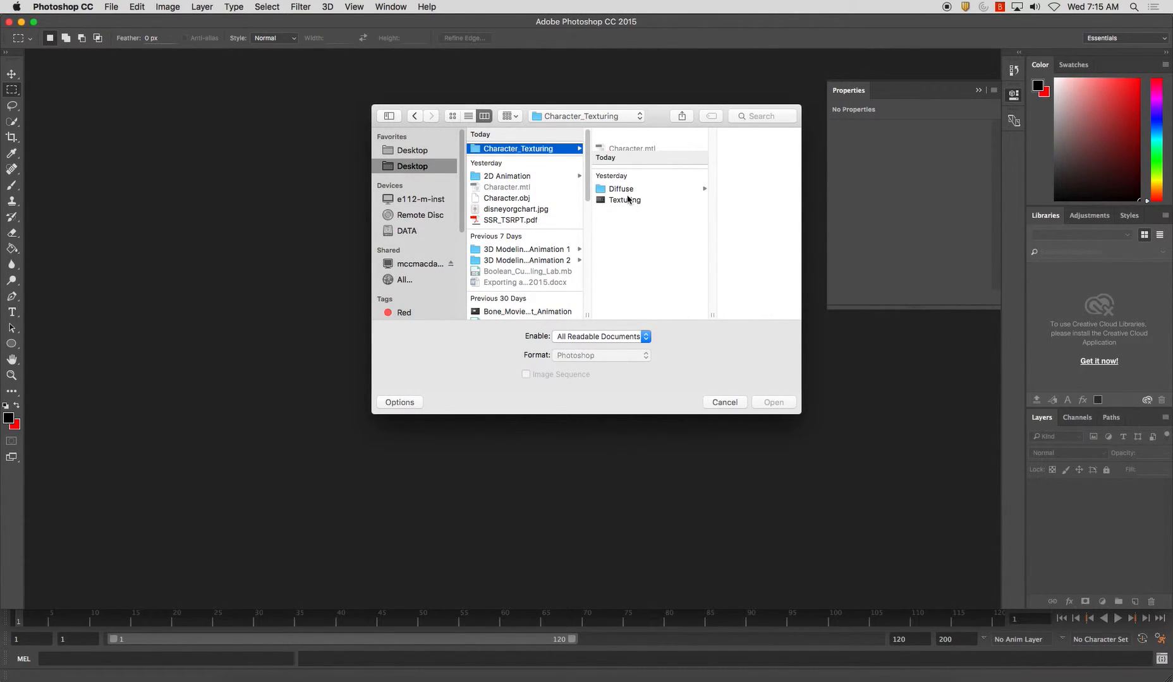
left_click(740, 675)
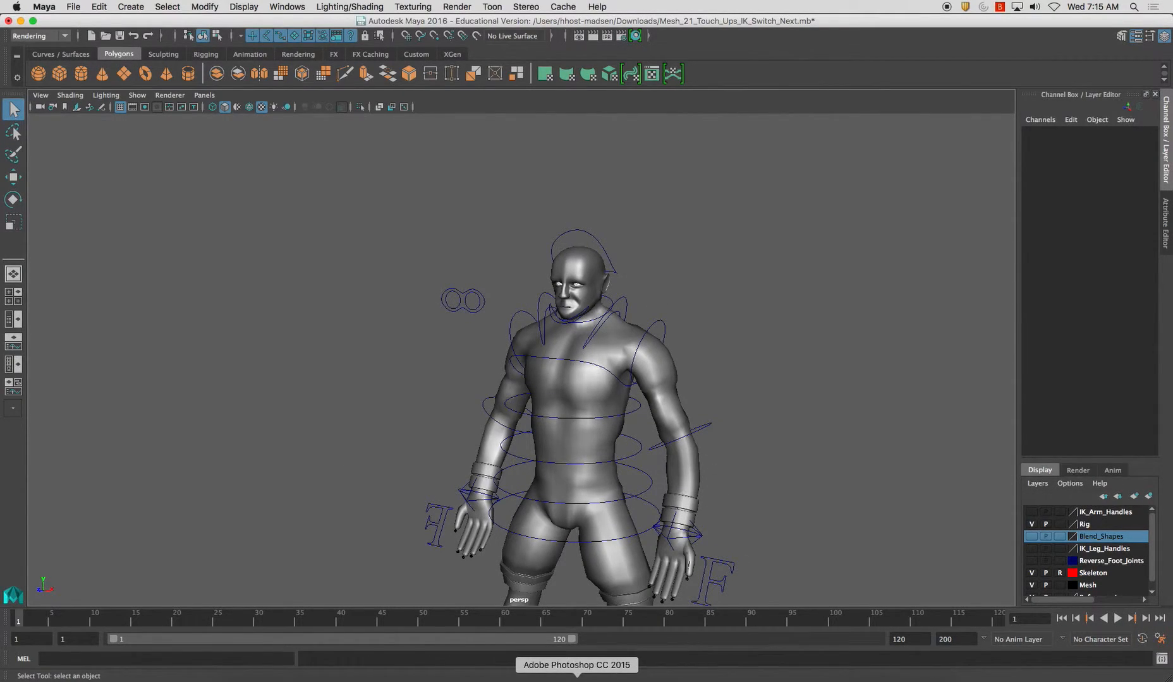
left_click(577, 674)
left_click(416, 168)
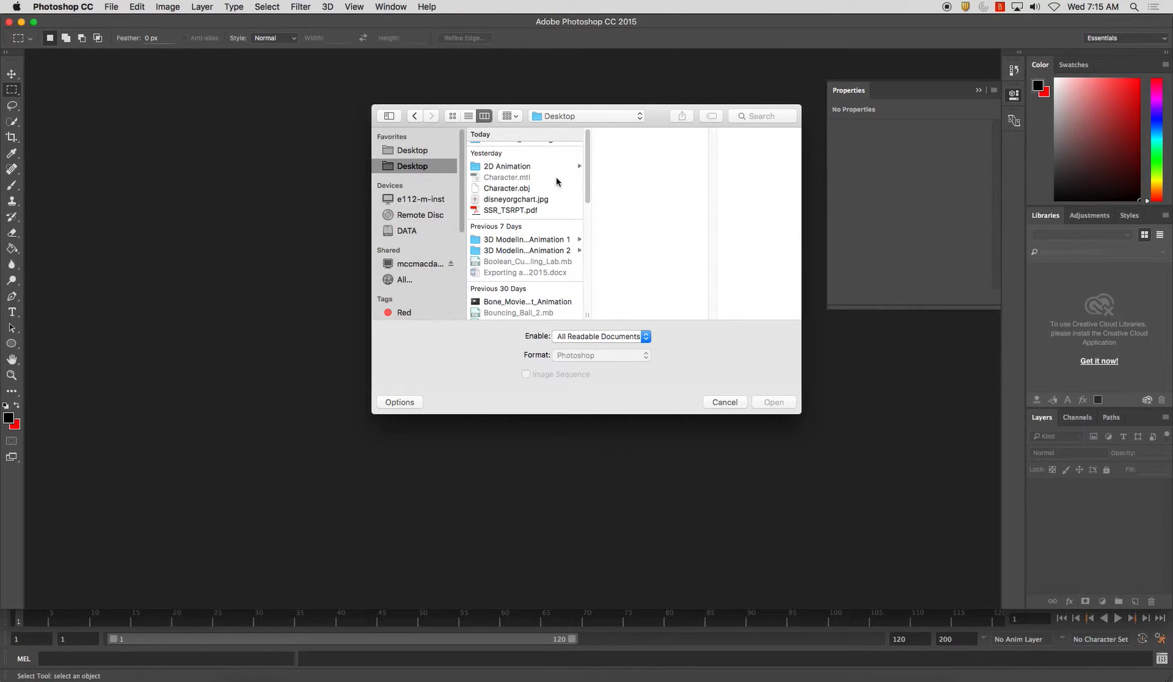
left_click(530, 149)
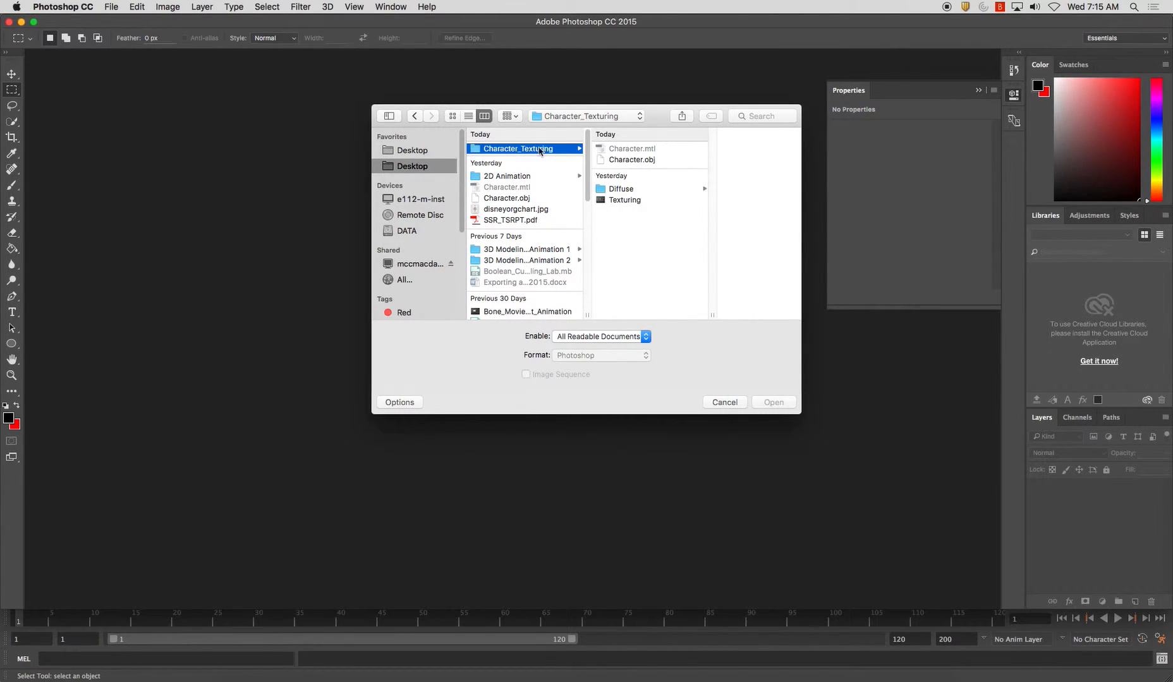
left_click(633, 161)
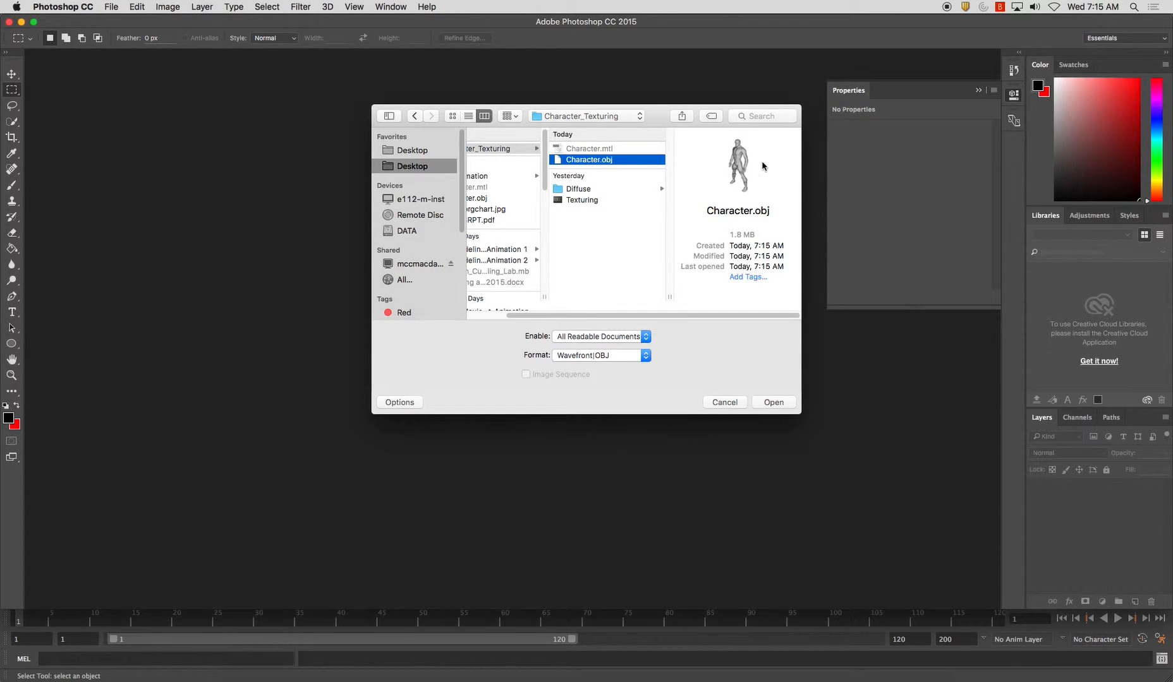
left_click(766, 408)
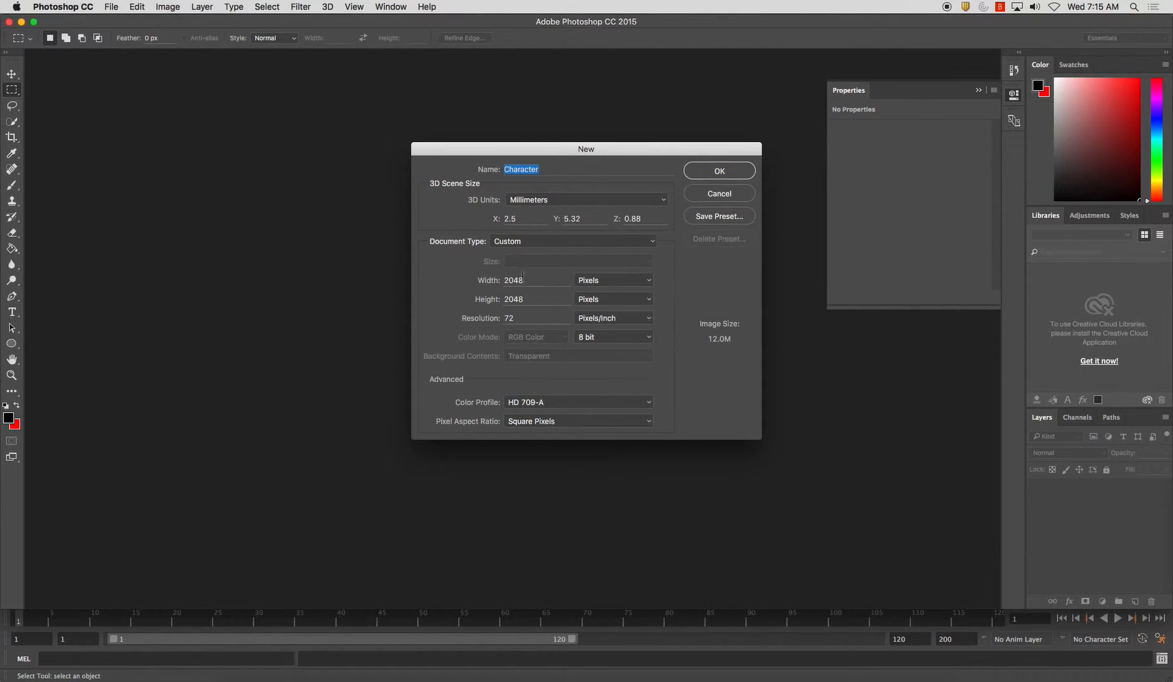
Accept the Character document settings and switch to the 3D workspace.
left_click(712, 176)
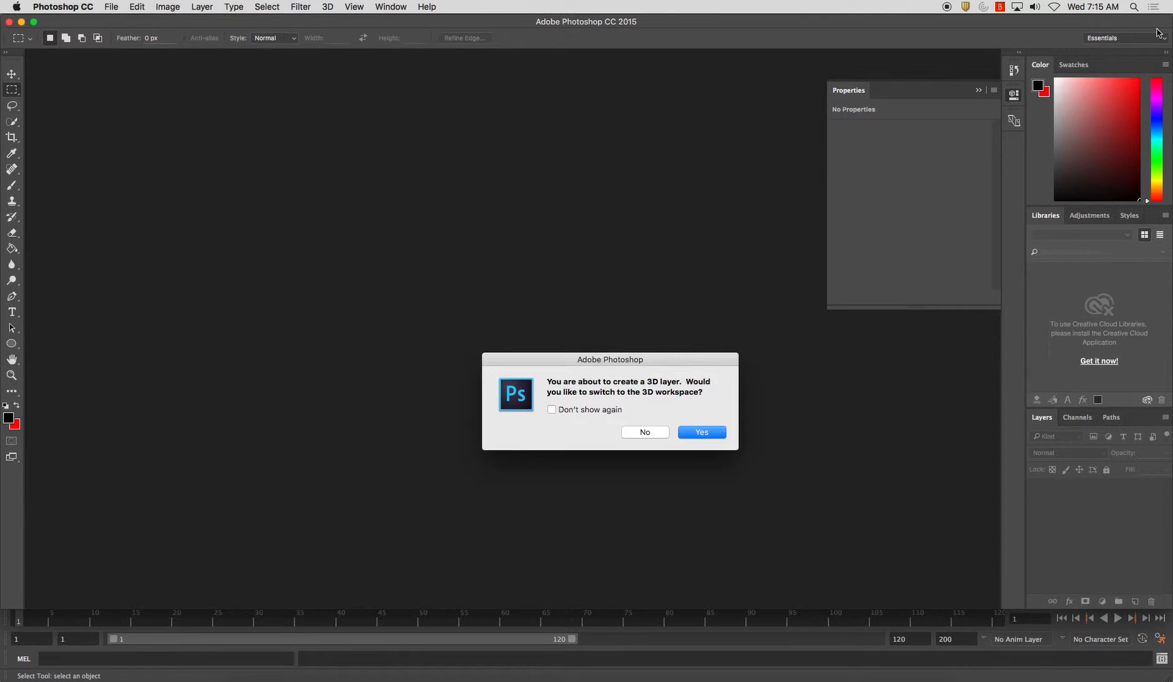
left_click(718, 433)
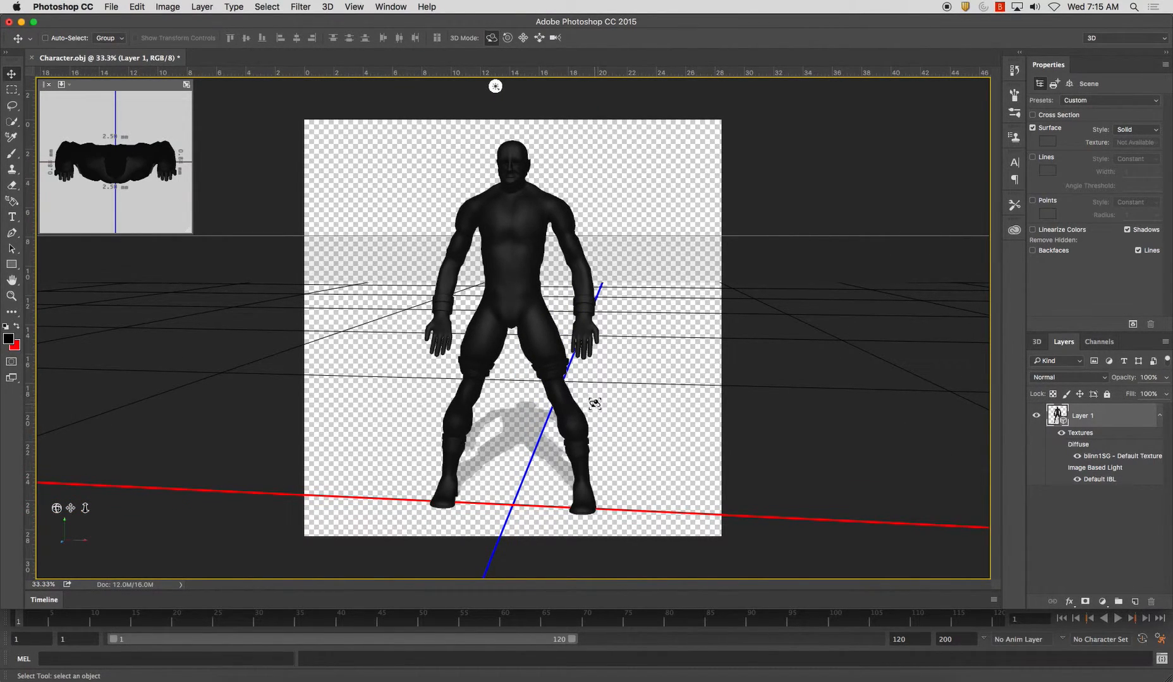
Paint red on the model with the Brush, creating a new diffuse texture named Character_Diffuse.
left_click(12, 158)
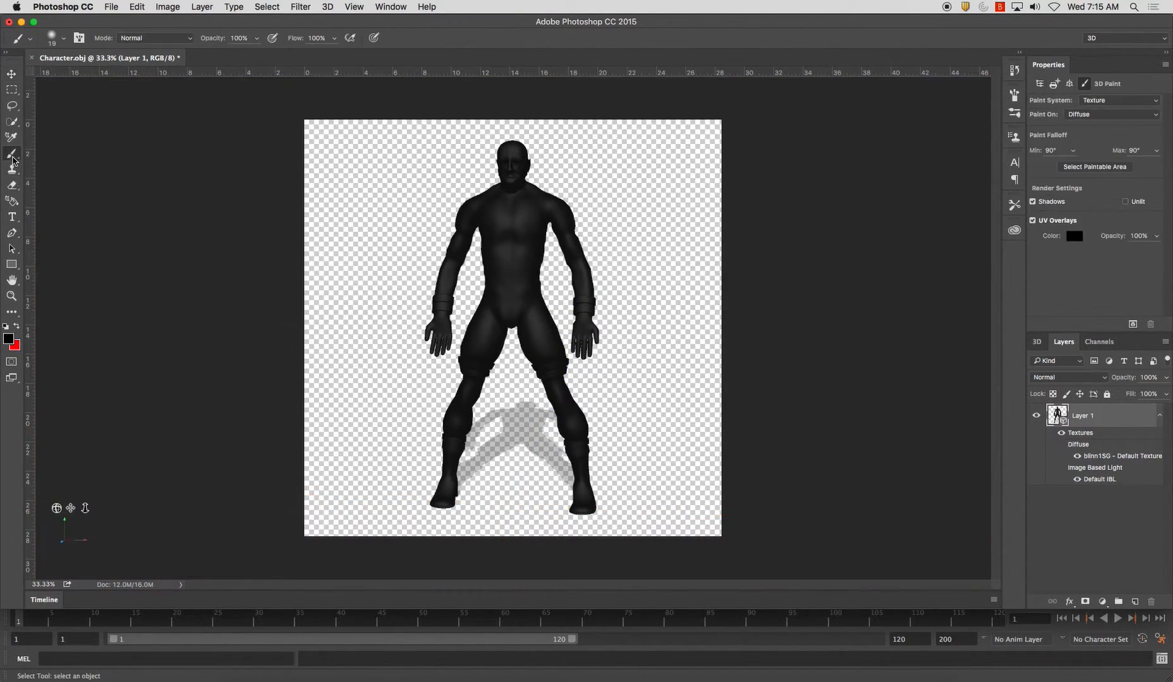
left_click(17, 326)
left_click(529, 220)
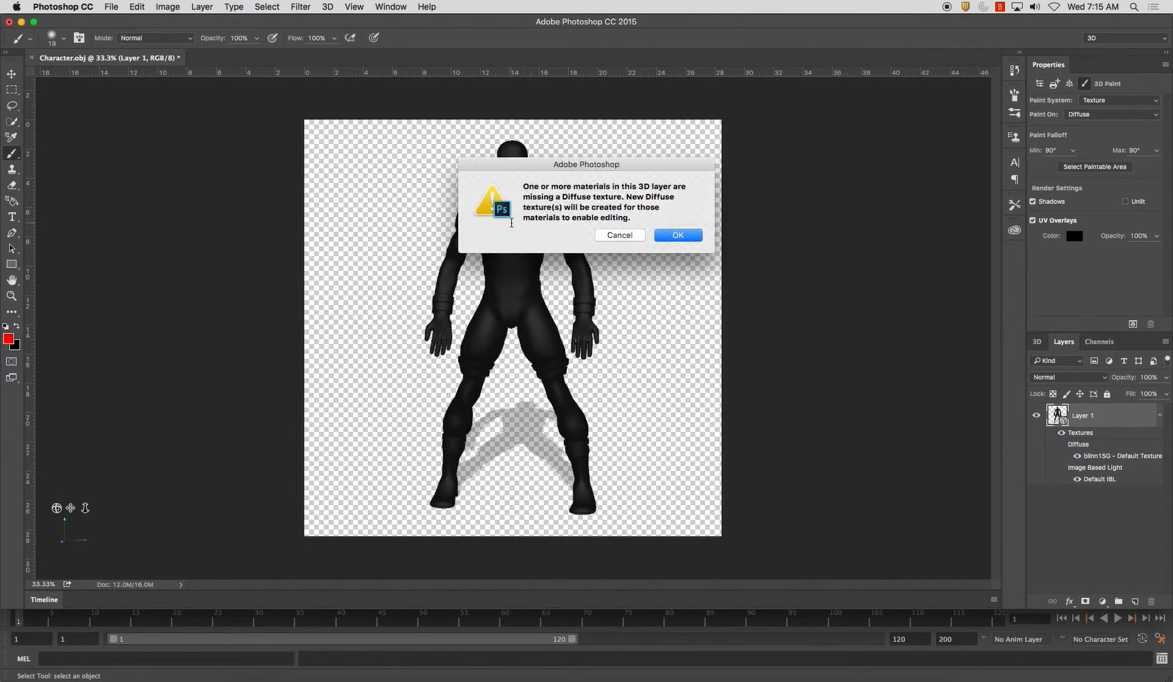
left_click(677, 232)
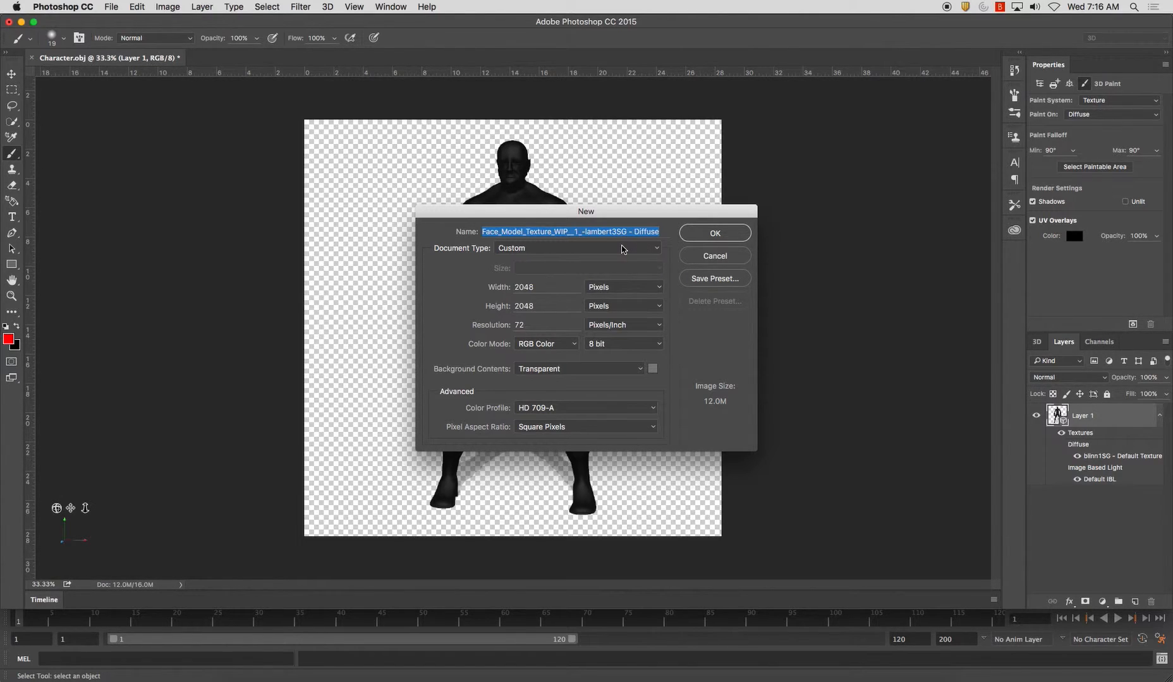
type("Character_")
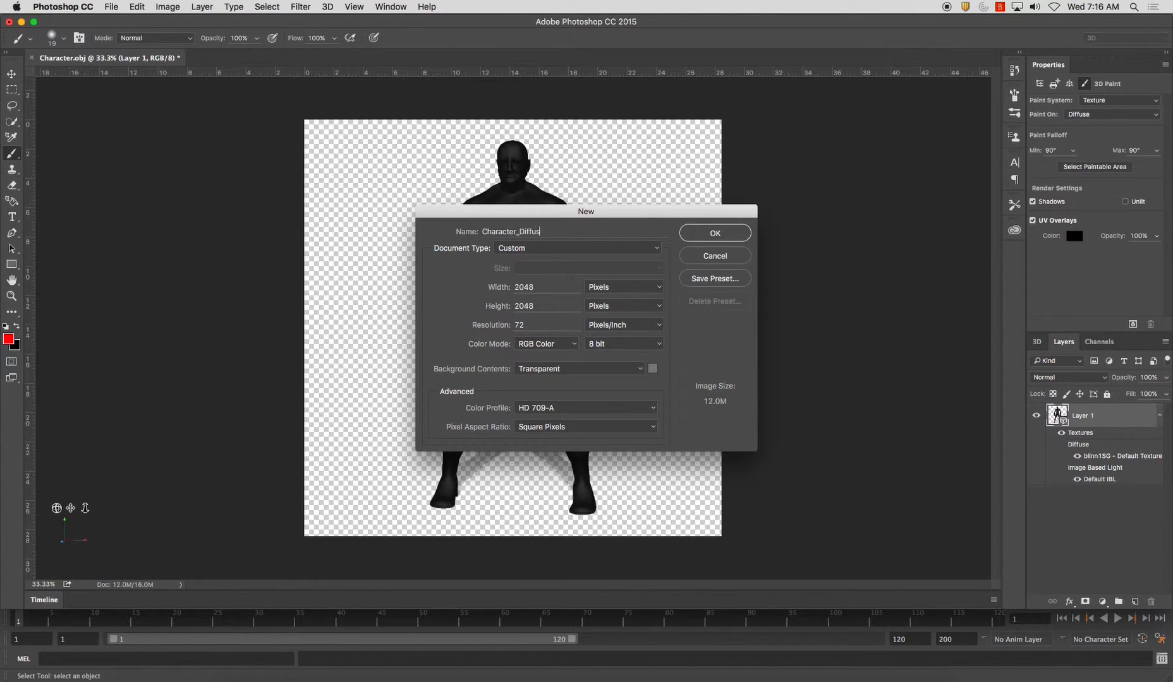
left_click(733, 234)
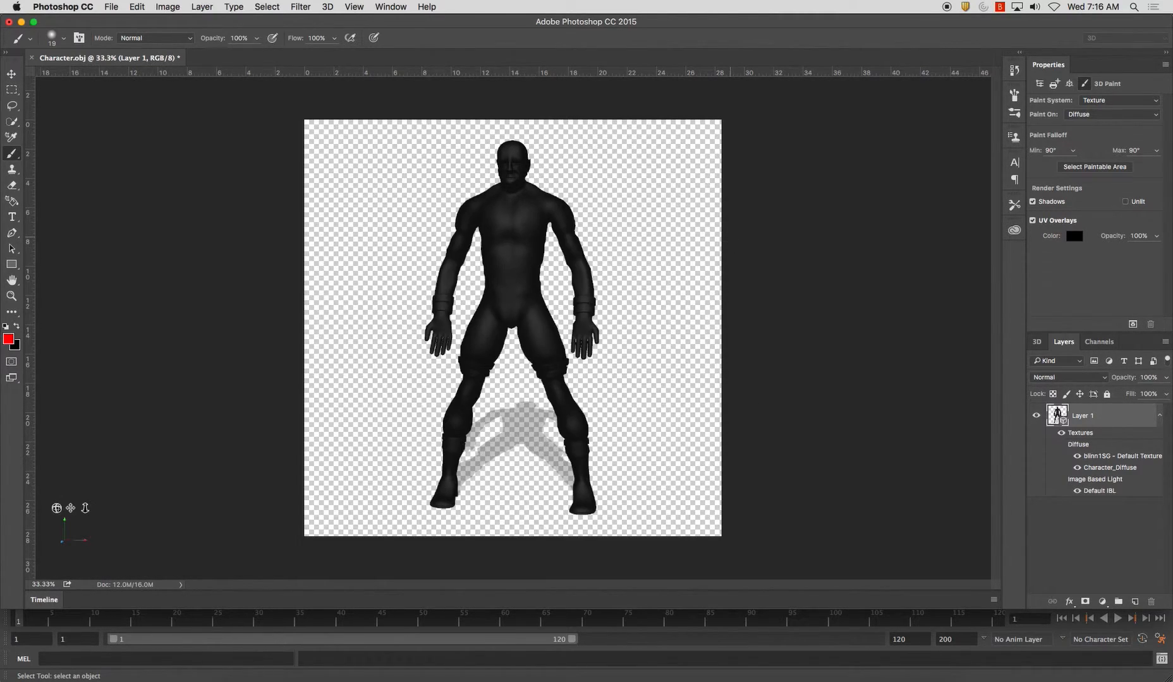
Open Character_Diffuse, paint a red test stroke on the model's chest, and view the texture.
double_click(1088, 469)
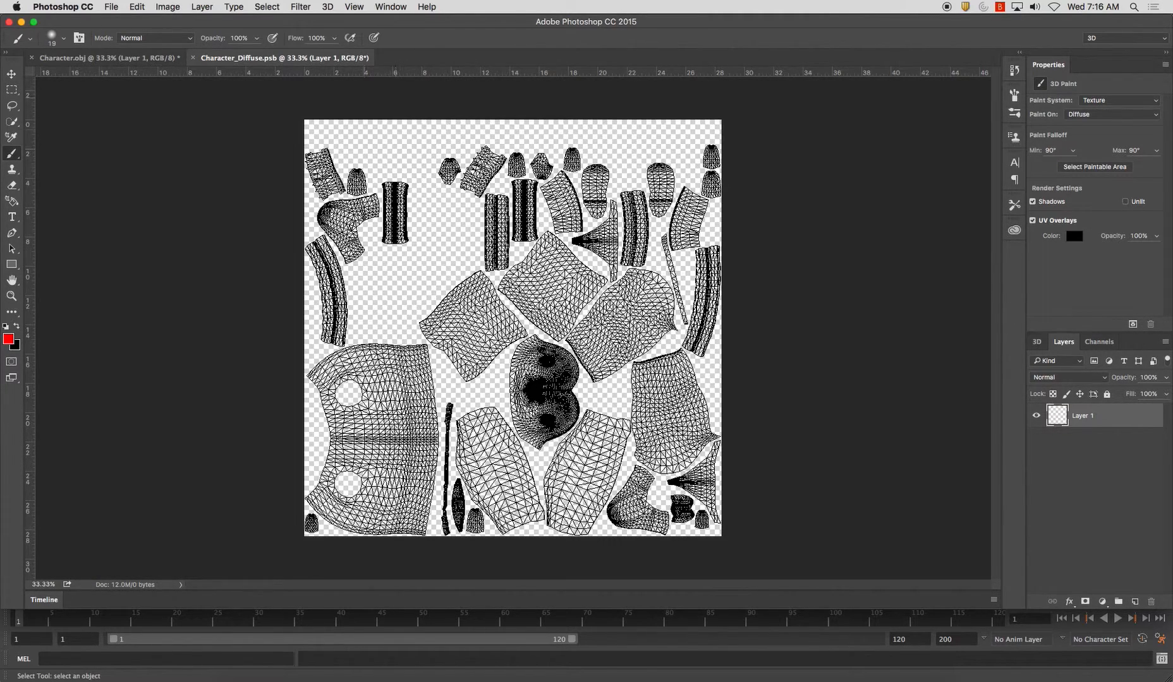
left_click(100, 58)
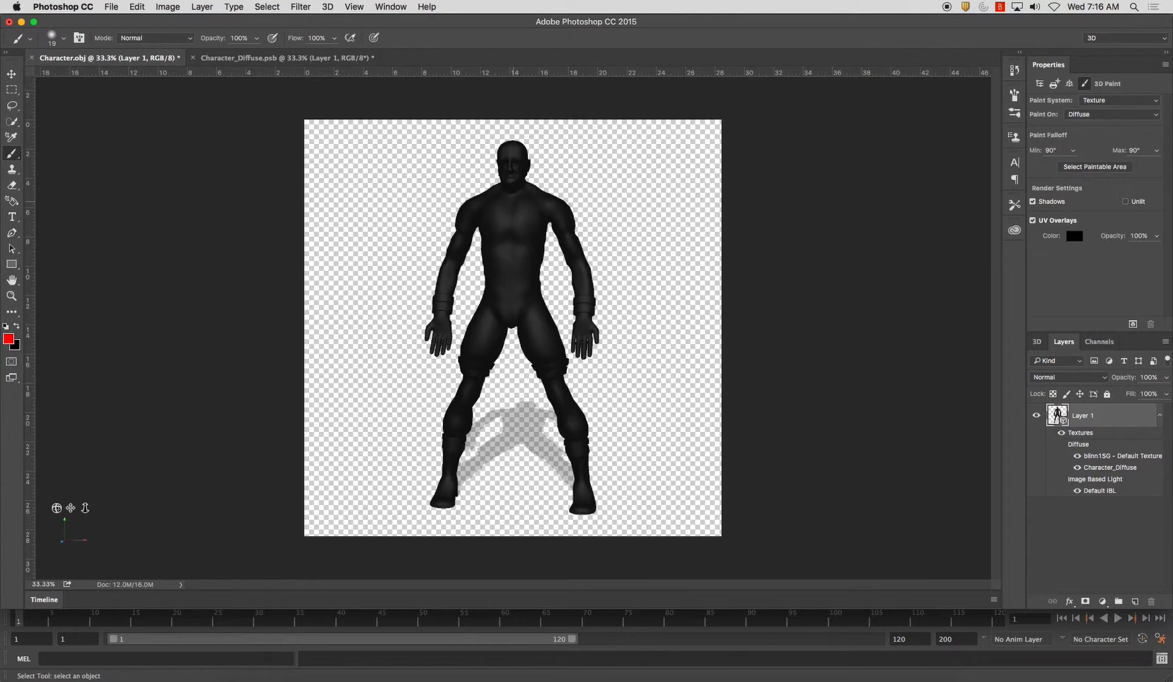
left_click_drag(502, 230, 513, 224)
left_click(286, 58)
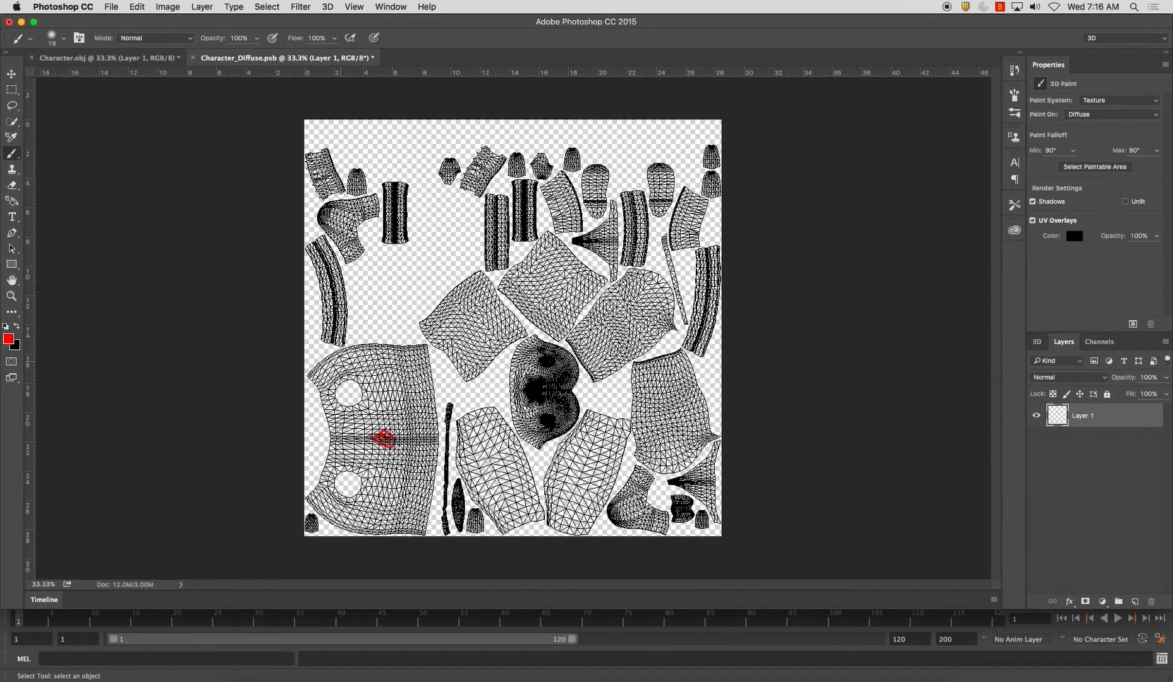
Zoom in on the shirt UV shell and trace its upper-left and right edges in red.
key("super+equal")
left_click_drag(346, 369, 489, 235)
key("super+equal")
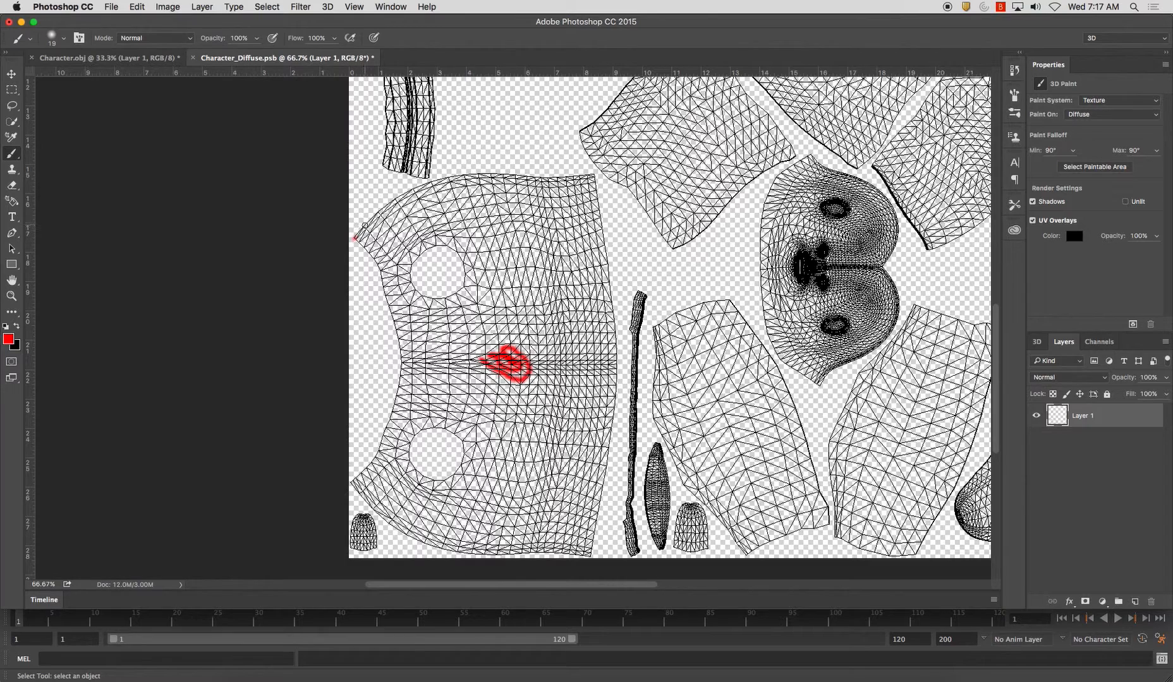
mouse_move(365, 226)
left_mouse_down()
mouse_move(415, 188)
mouse_move(458, 177)
mouse_move(592, 173)
mouse_move(614, 354)
left_mouse_up()
left_click_drag(613, 313, 617, 368)
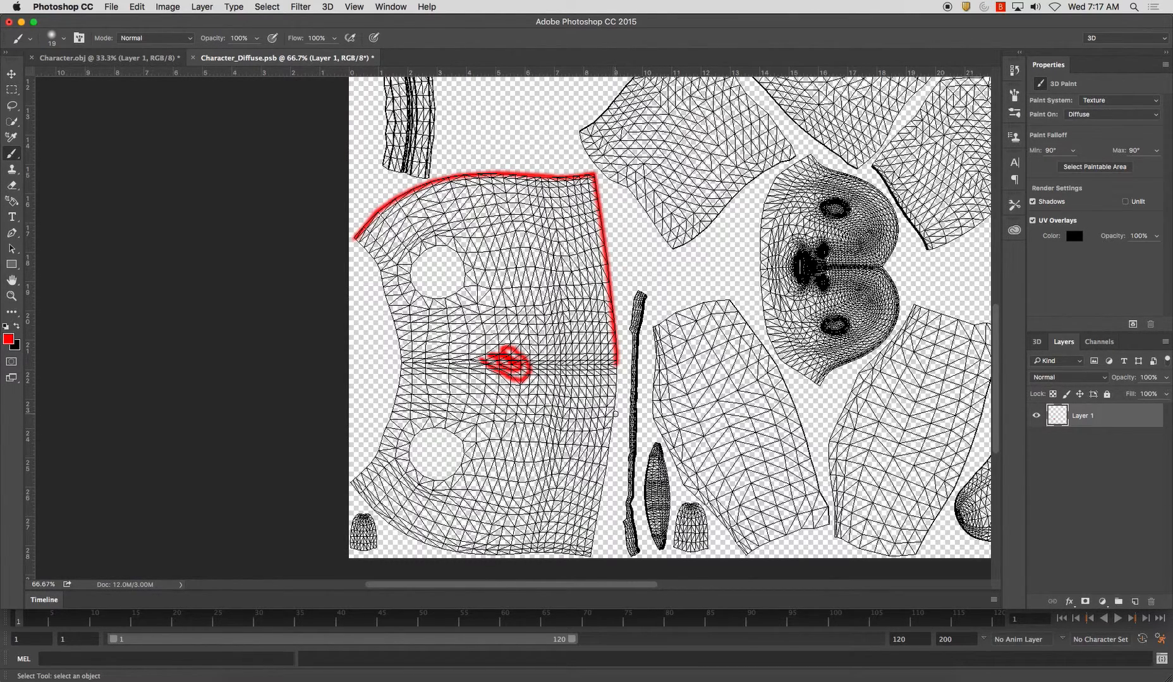
mouse_move(614, 409)
left_mouse_down()
mouse_move(592, 557)
mouse_move(453, 553)
mouse_move(370, 505)
left_mouse_up()
Trace the shell's lower-left and left edges in straight red segments, closing the outline.
left_click_drag(353, 483, 351, 480)
left_click(378, 456, "shift")
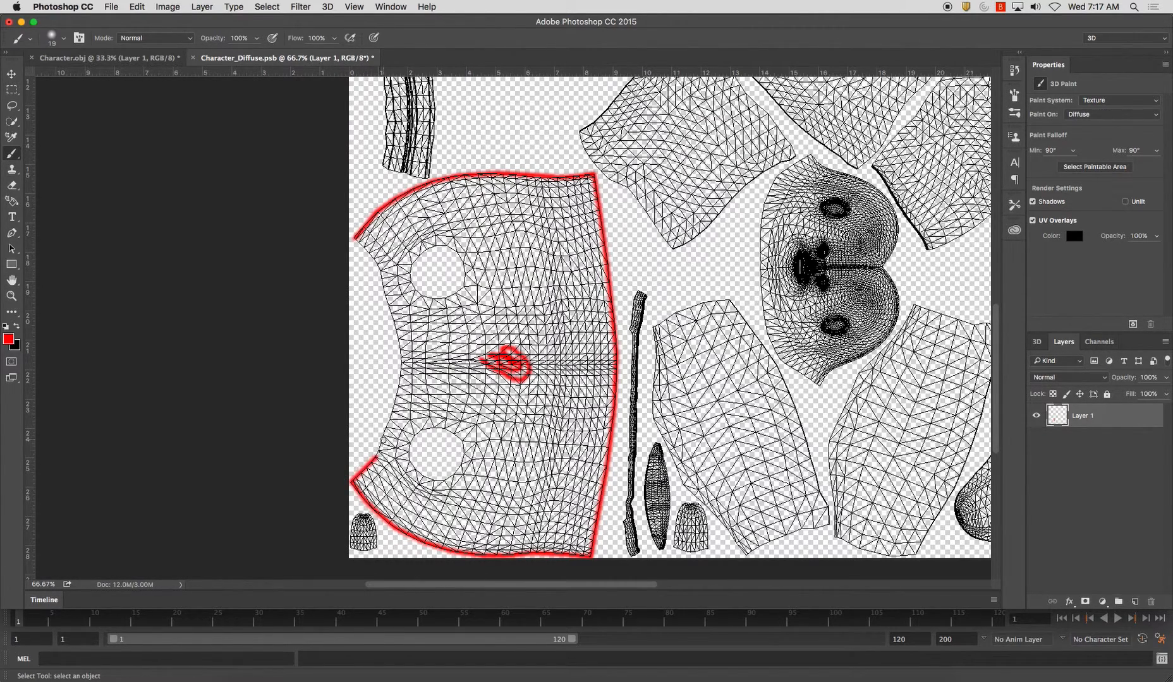
left_click(382, 436, "shift")
left_click(388, 421, "shift")
left_click(399, 378, "shift")
left_click(402, 357, "shift")
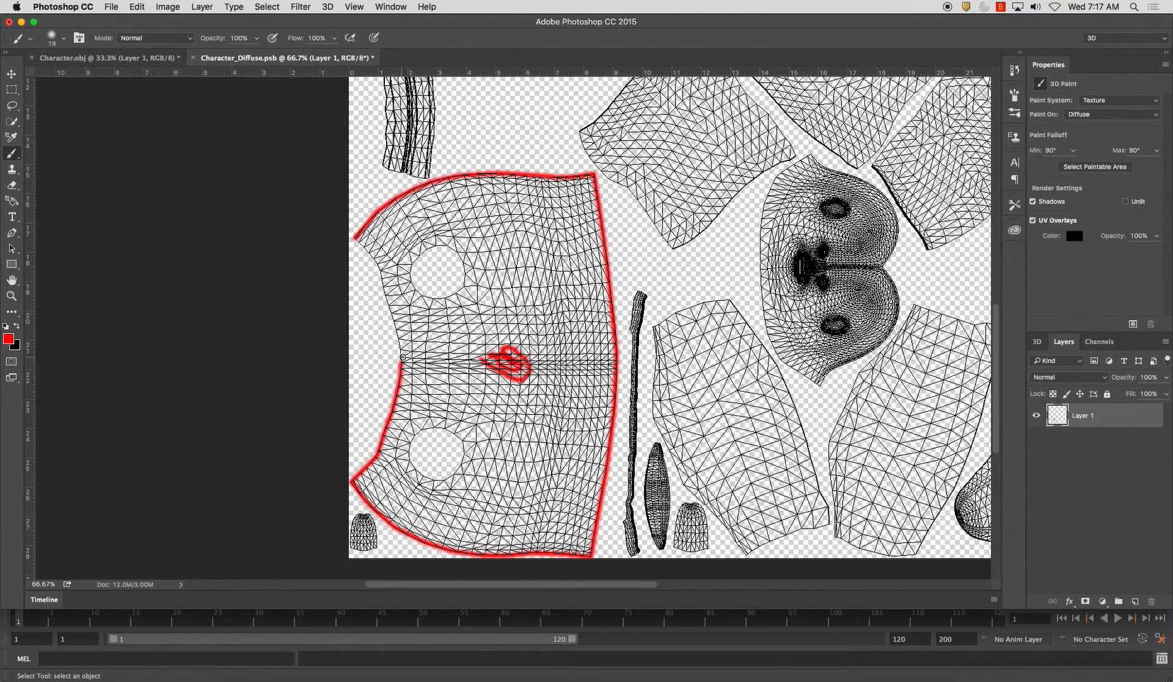
left_click(397, 330, "shift")
left_click(387, 304, "shift")
left_click(382, 282, "shift")
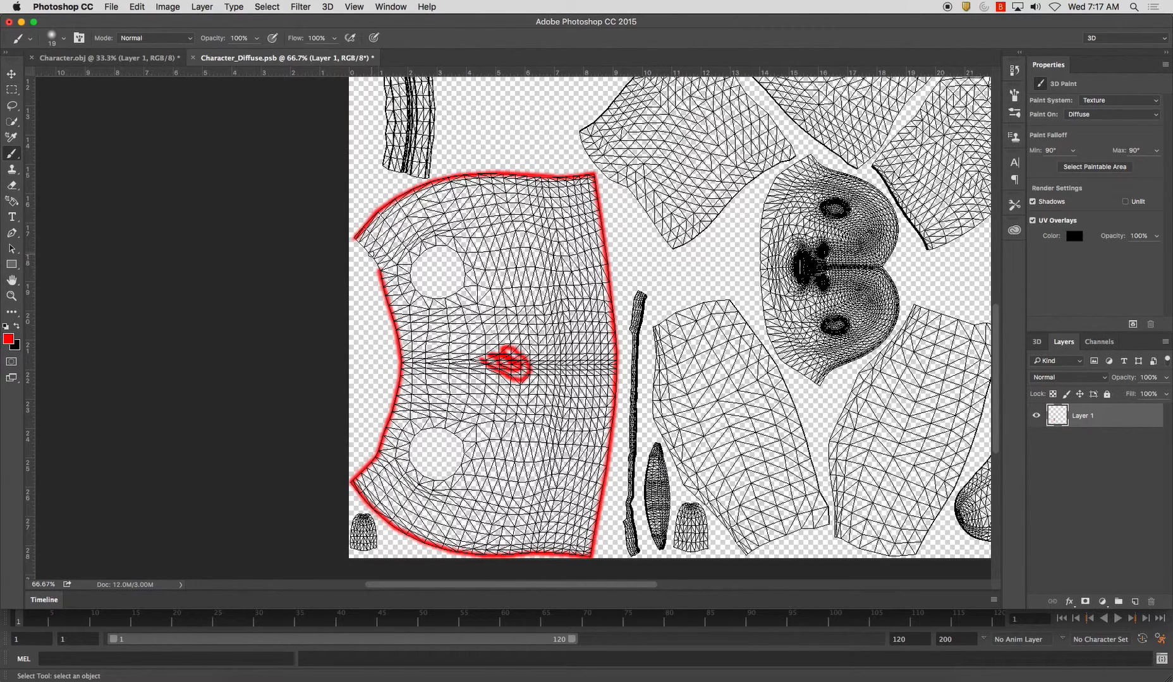
left_click(357, 241, "shift")
Select the fill tool group and bring up the workspace list.
key("g")
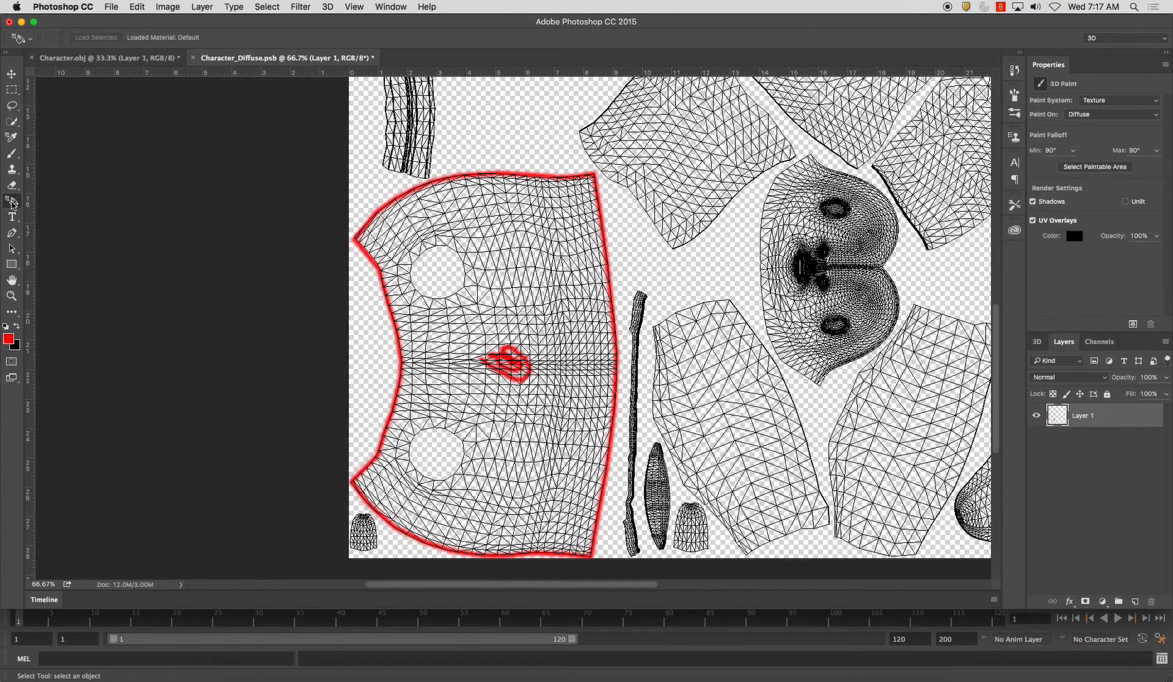
left_click(1115, 38)
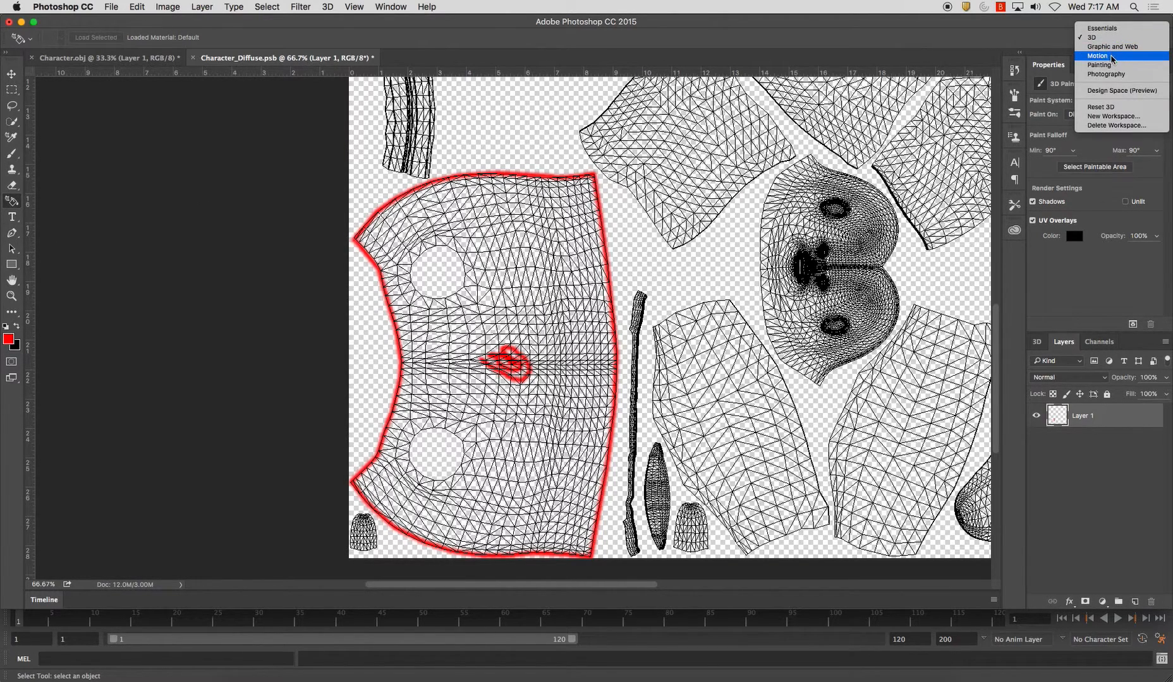
Switch to Essentials and fill the shirt UV shell red with the Paint Bucket.
left_click(1103, 29)
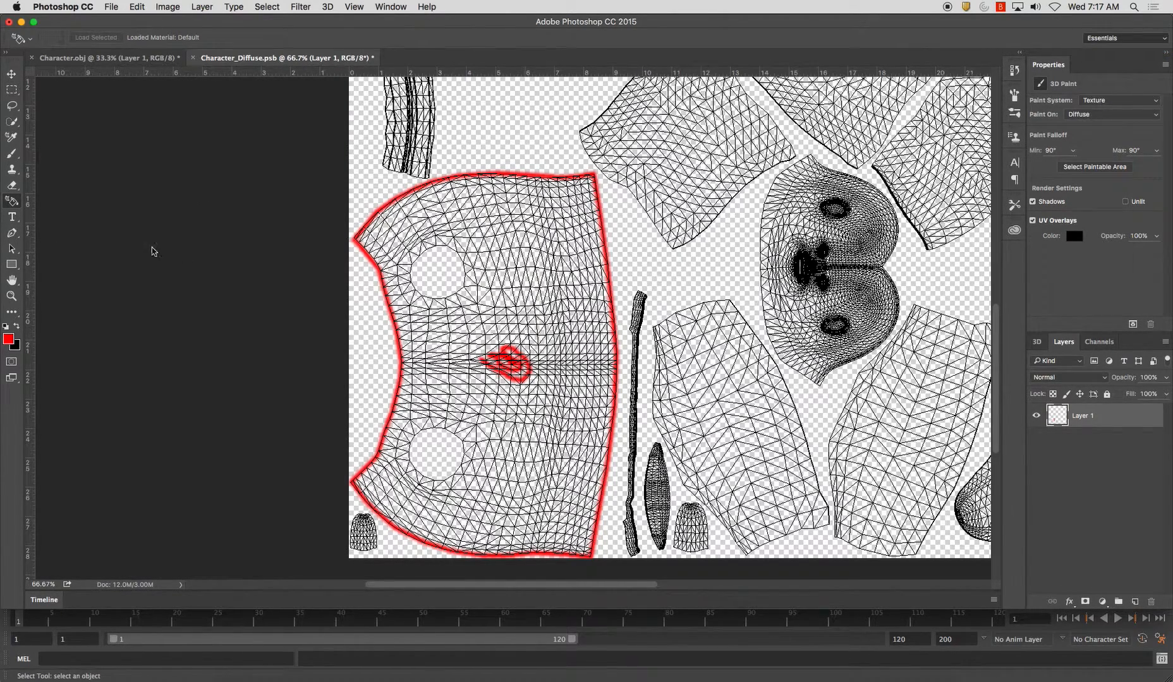
left_click(12, 249)
left_click_drag(14, 250, 75, 259)
left_click(286, 315)
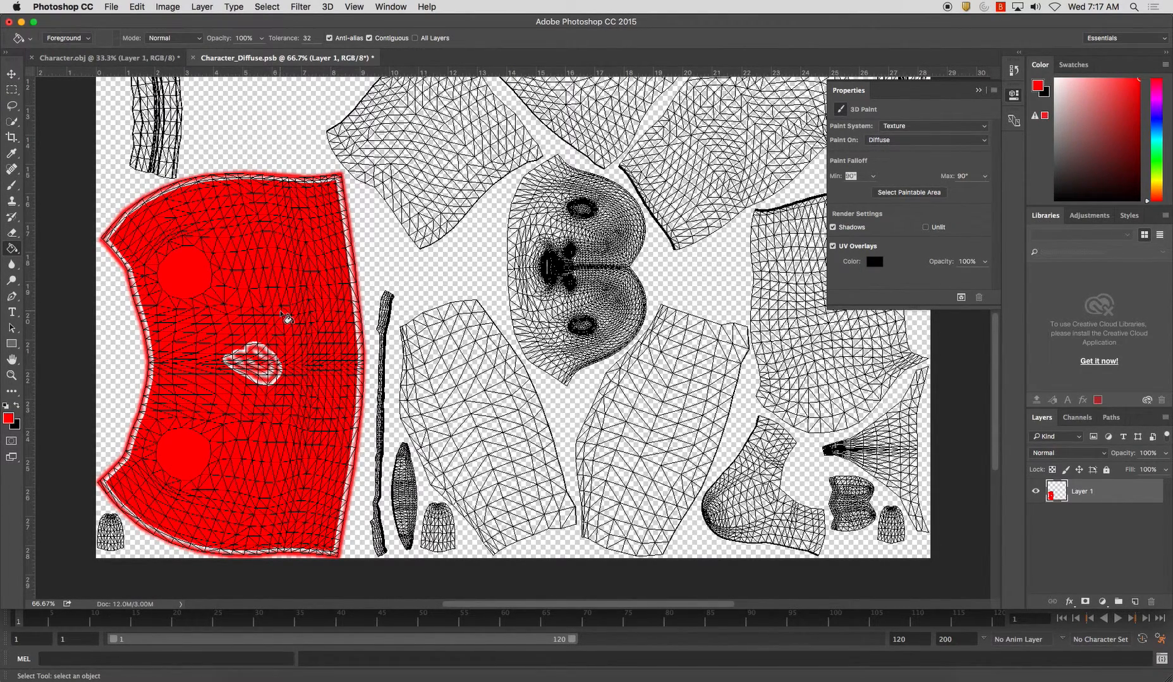
Cover the white patch and left outline strip with a 43 px red brush, undoing a stray eraser stroke.
key("b")
right_click(255, 341)
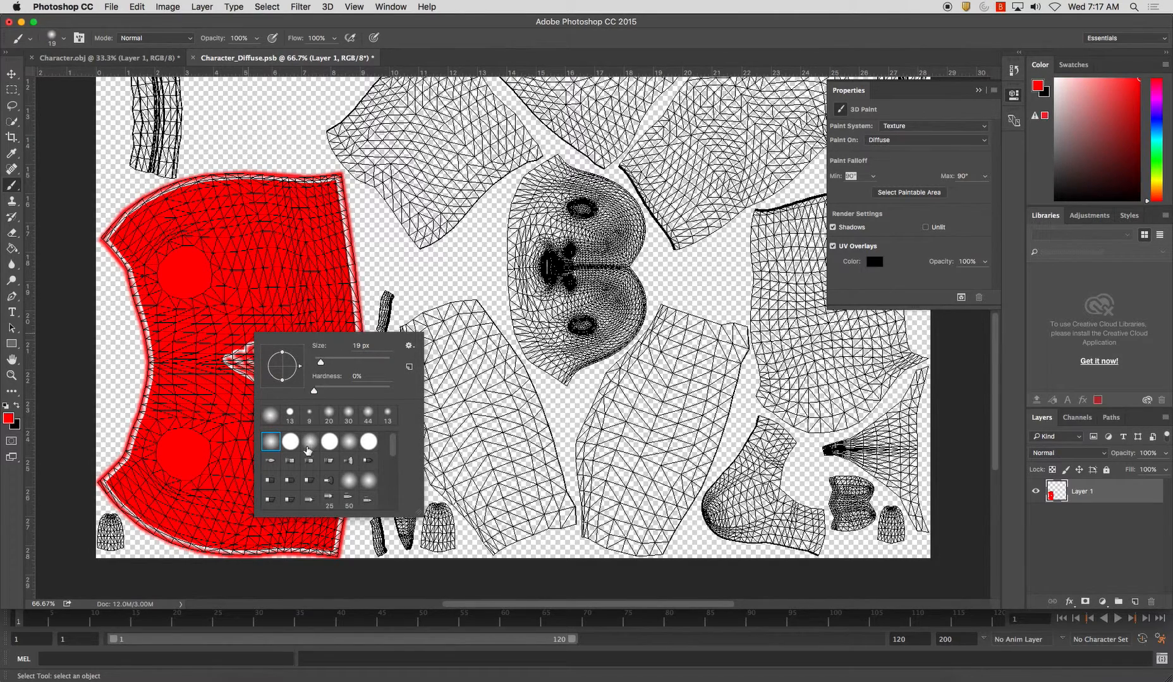
left_click(327, 362)
mouse_move(243, 358)
left_mouse_down()
mouse_move(232, 360)
mouse_move(270, 362)
left_mouse_up()
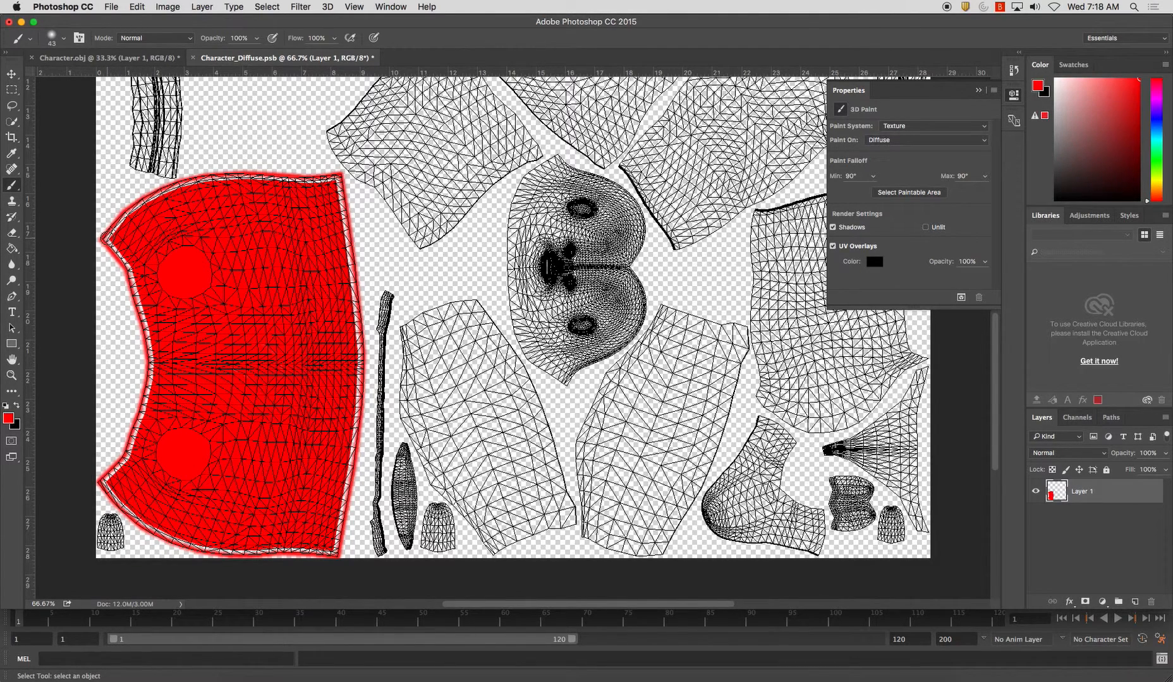
right_click(129, 254)
left_click(118, 240)
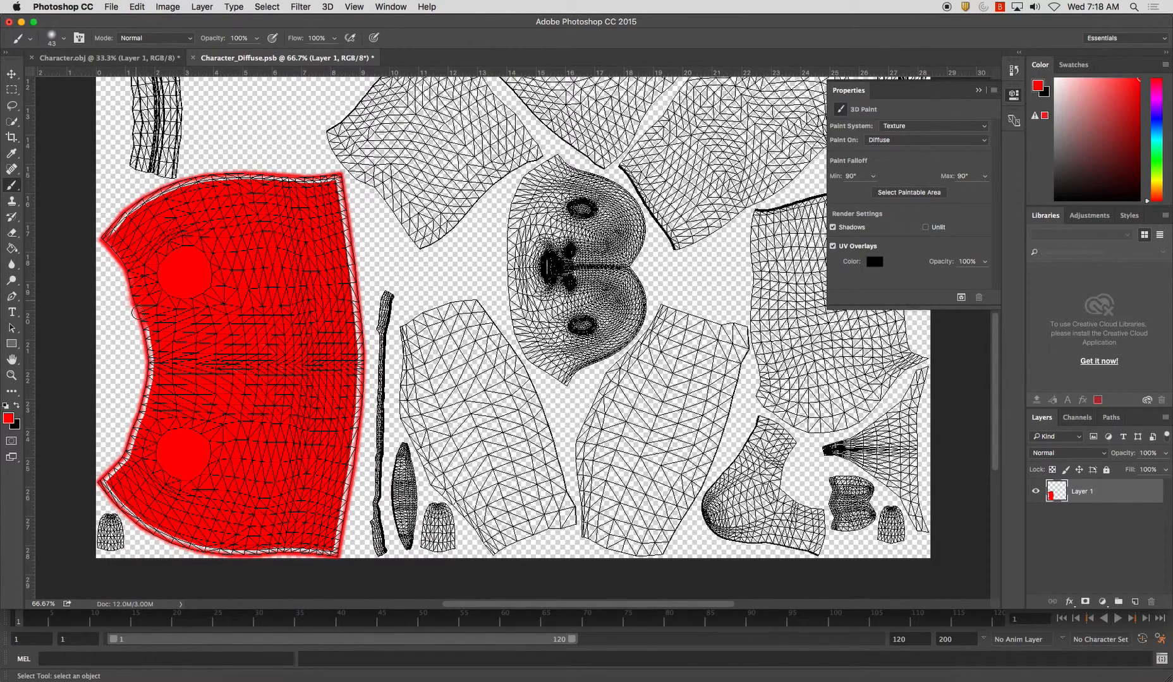
mouse_move(149, 325)
left_mouse_down()
mouse_move(149, 382)
mouse_move(115, 503)
mouse_move(204, 549)
mouse_move(332, 553)
mouse_move(359, 416)
mouse_move(341, 183)
mouse_move(201, 176)
mouse_move(127, 206)
mouse_move(101, 239)
left_mouse_up()
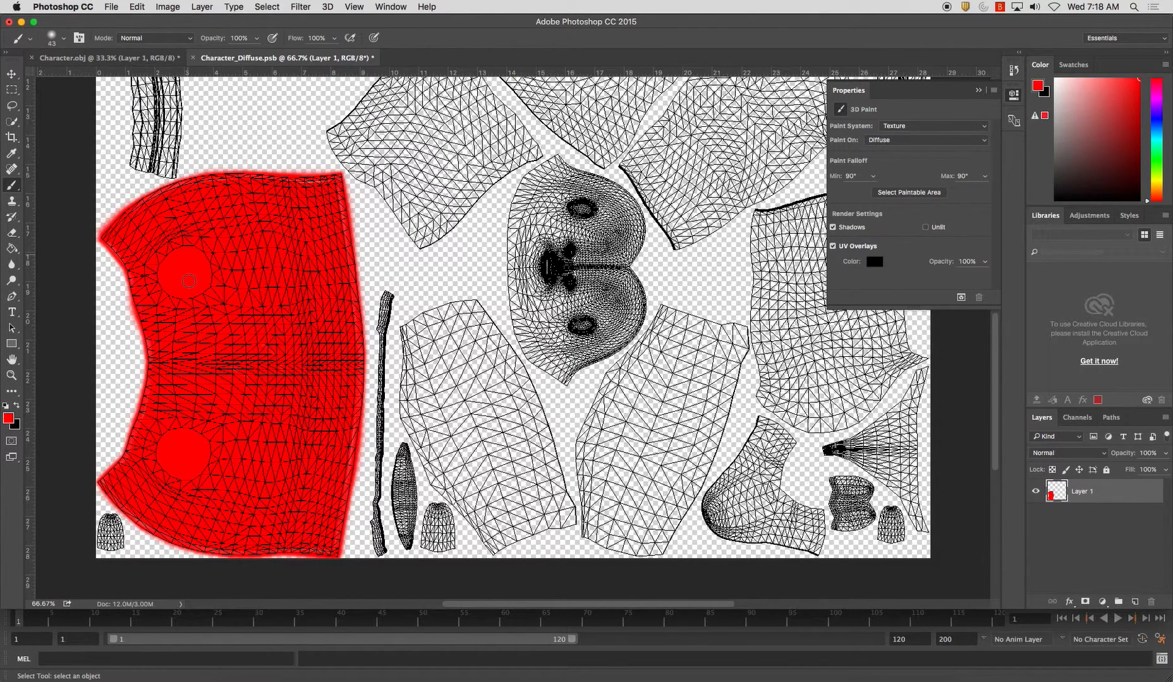
key("e")
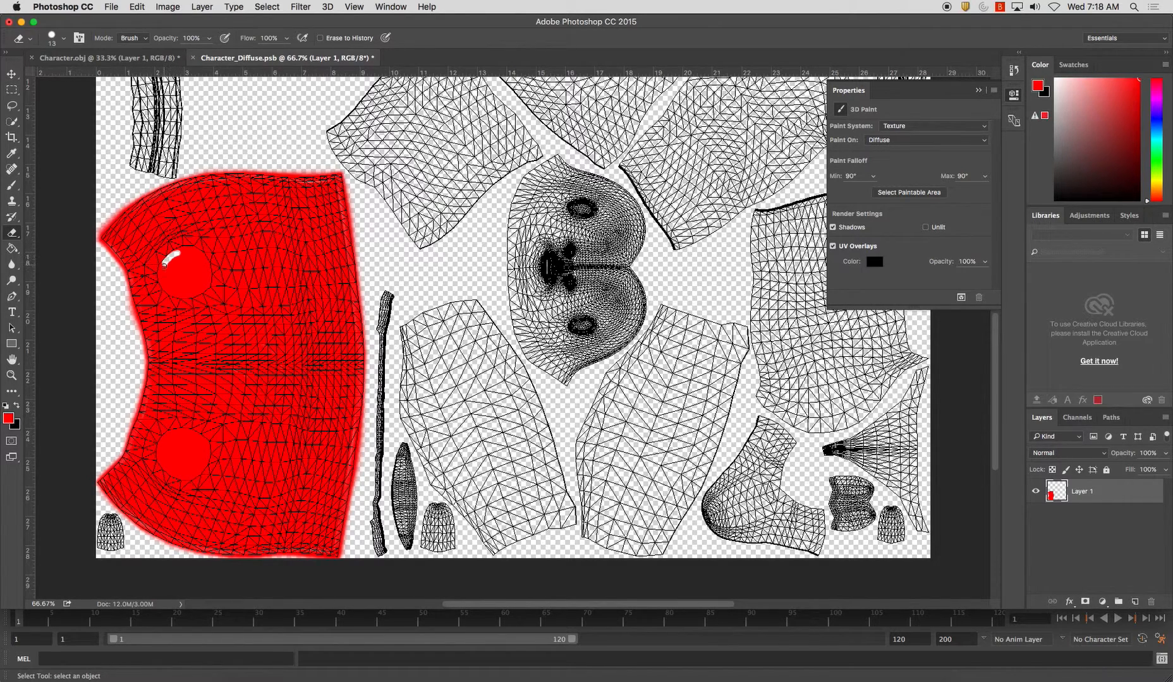
key("super+z")
Orbit the red-shirted model, return to the 3D workspace, and pick the Ellipse tool.
left_click(107, 58)
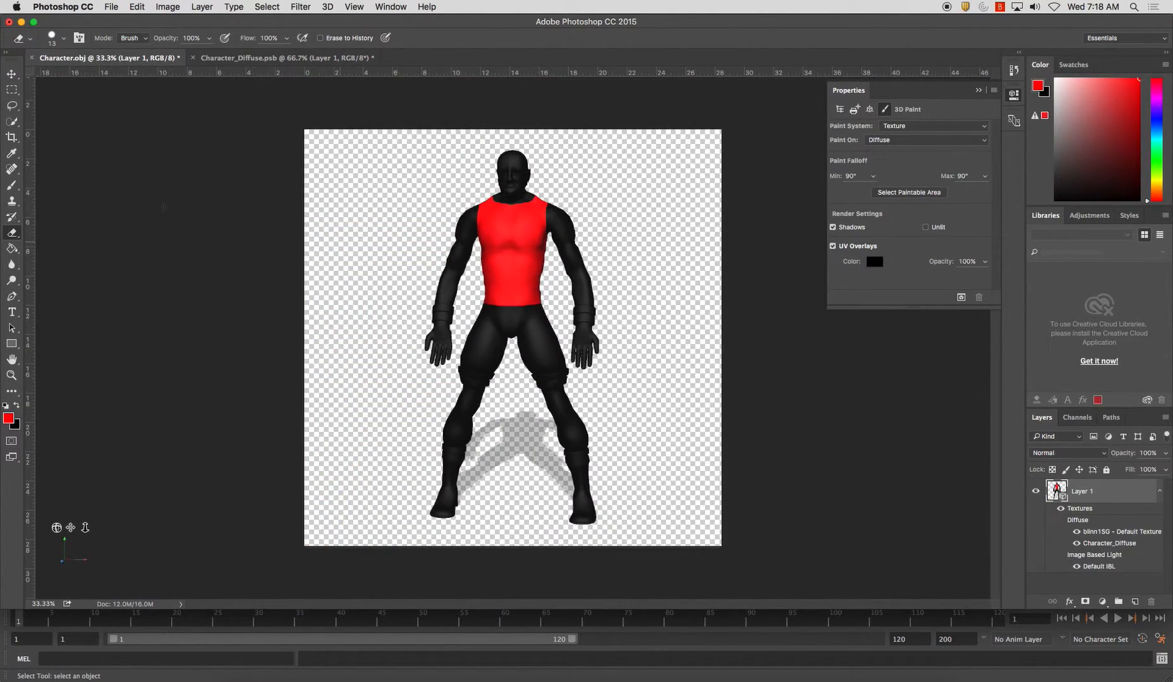
key("v")
left_click_drag(628, 191, 222, 86)
left_click_drag(432, 226, 639, 197)
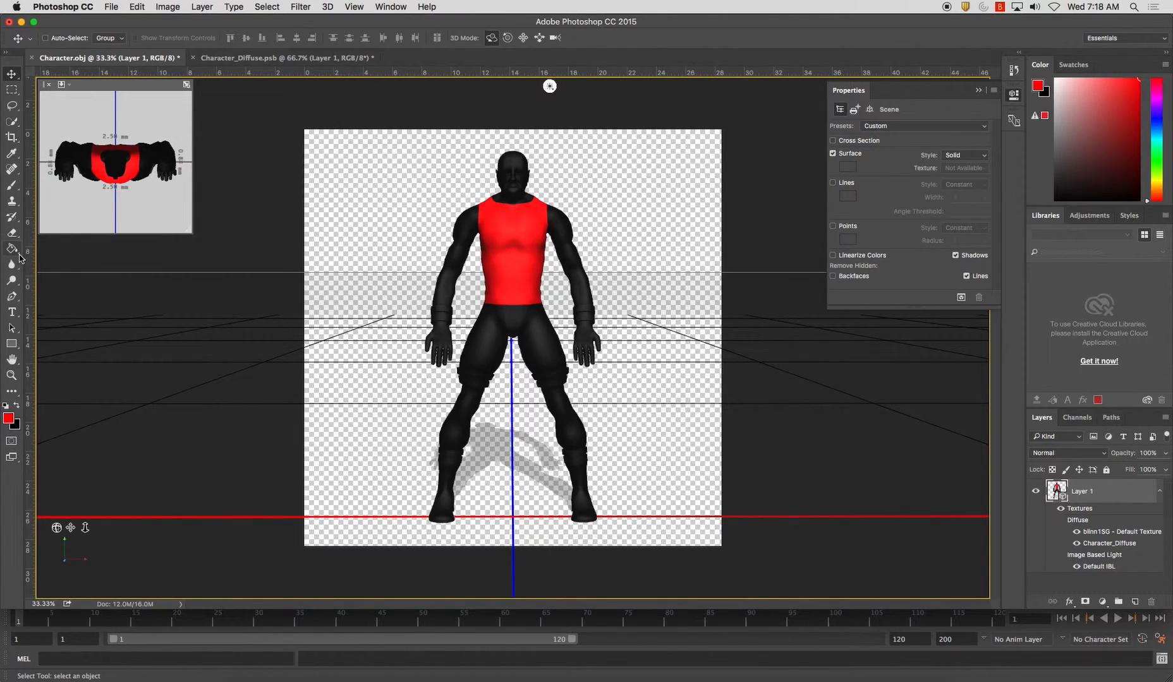
left_click(1148, 38)
left_click(1106, 51)
left_click(12, 263)
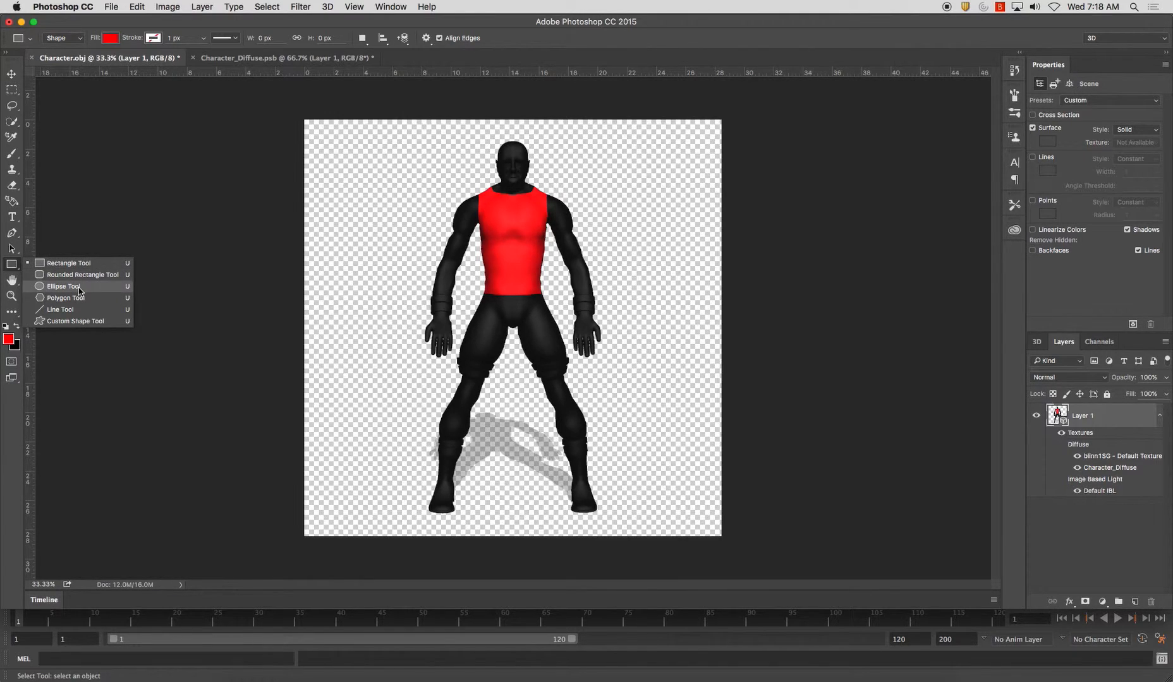
left_click(65, 286)
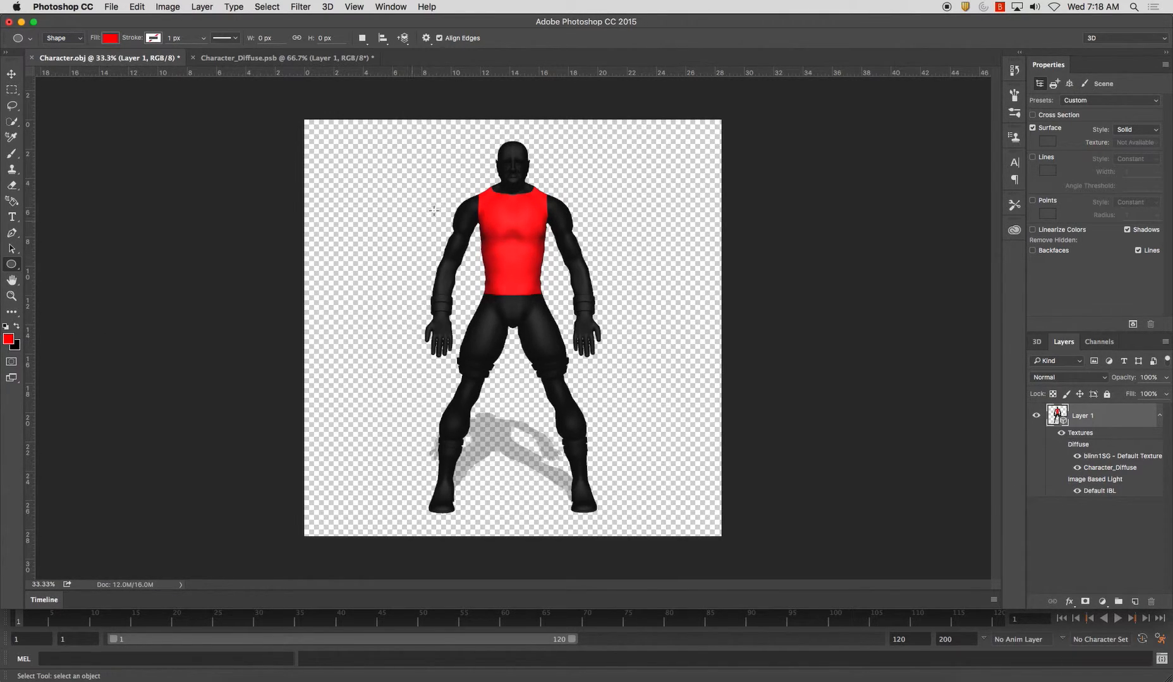
Rename the texture's red layer to Chest and add a new layer named Emblem.
left_click(322, 59)
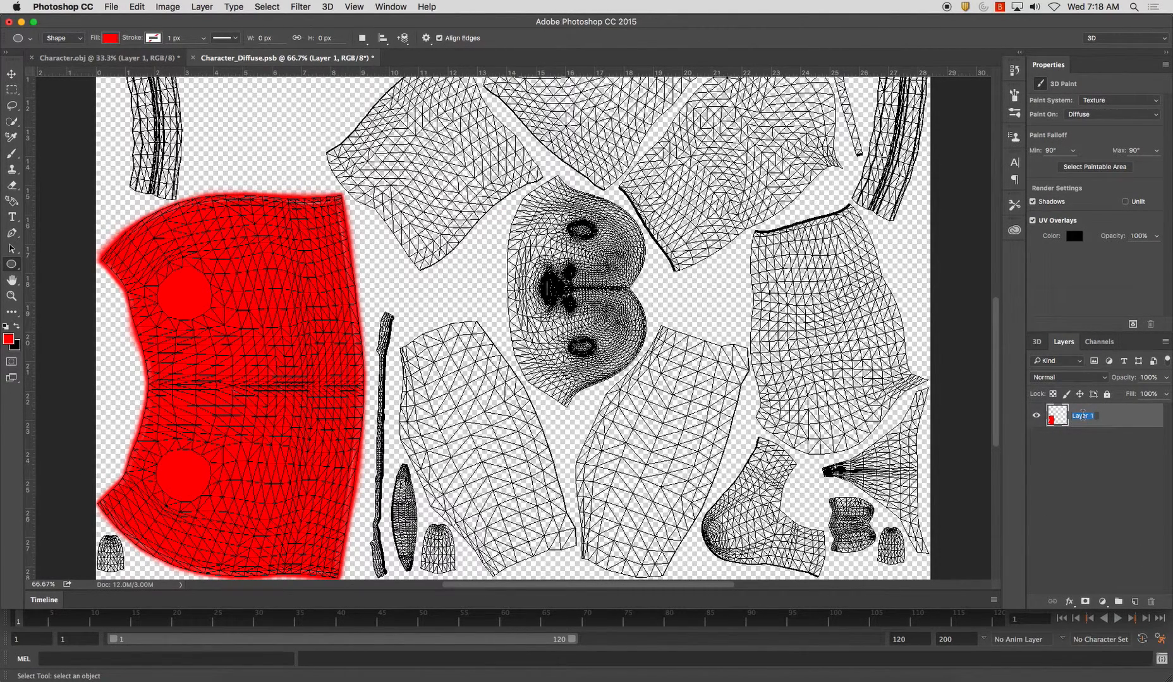
type("Ch")
key("Return")
left_click(1135, 601)
type("Emblem")
key("Return")
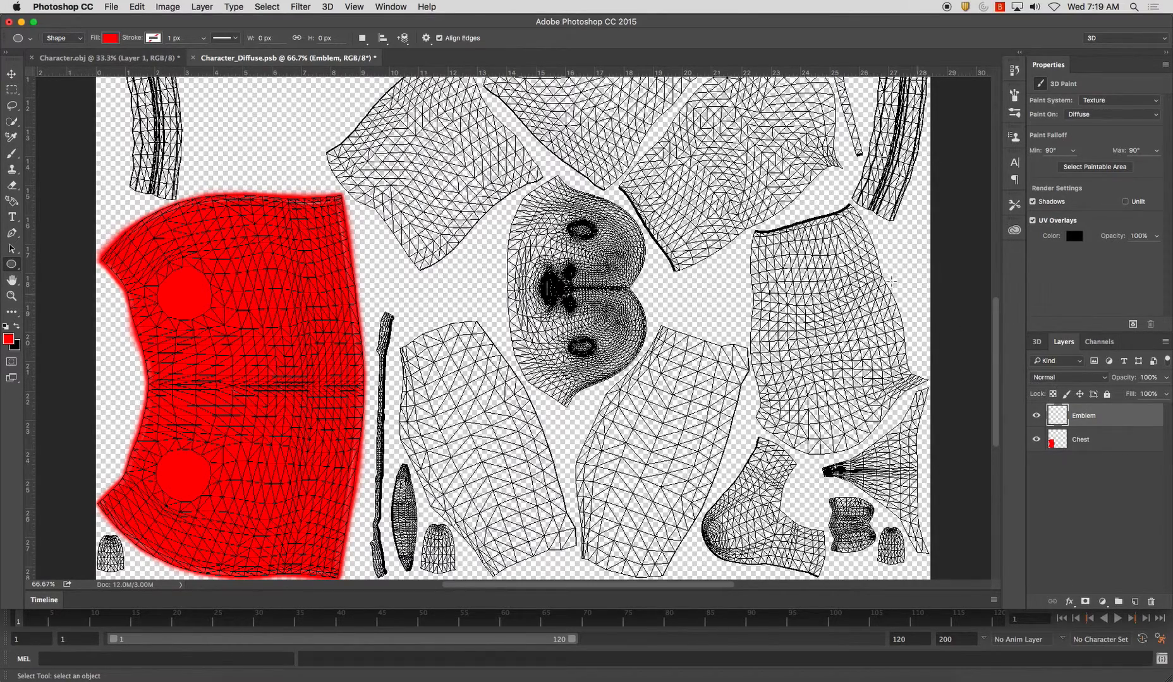
scroll(161, 404, "right", 2)
Draw a black ellipse on the model's chest and merge it down into the 3D layer.
left_click(138, 61)
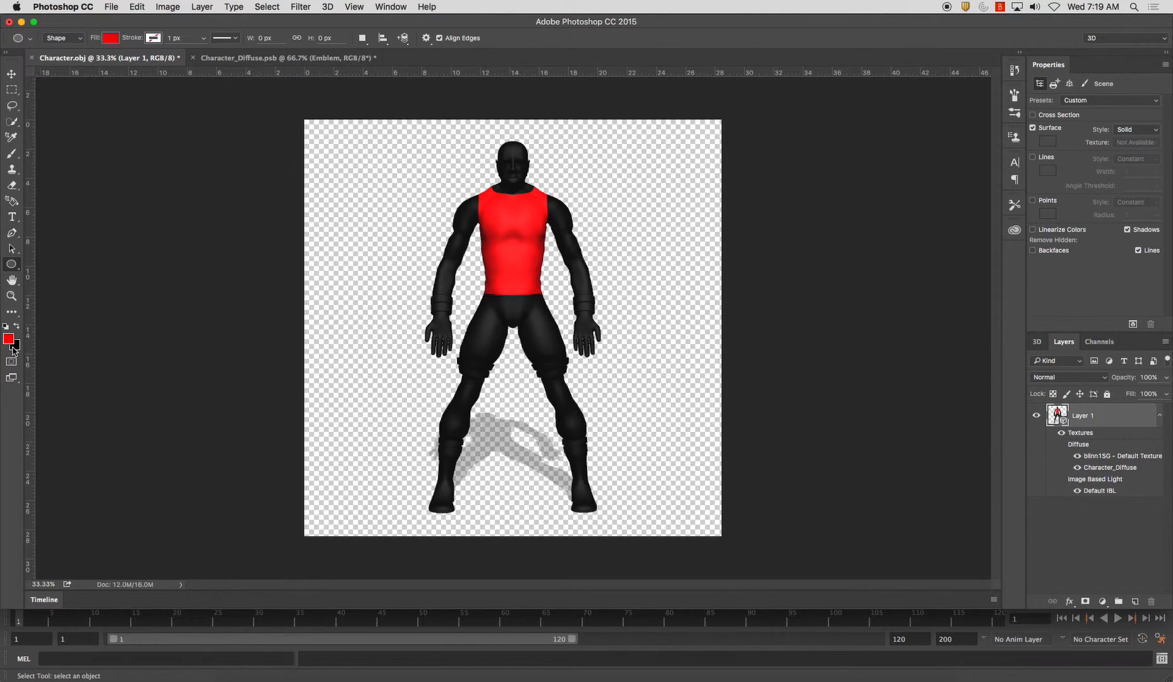
left_click(17, 327)
left_click(1131, 602)
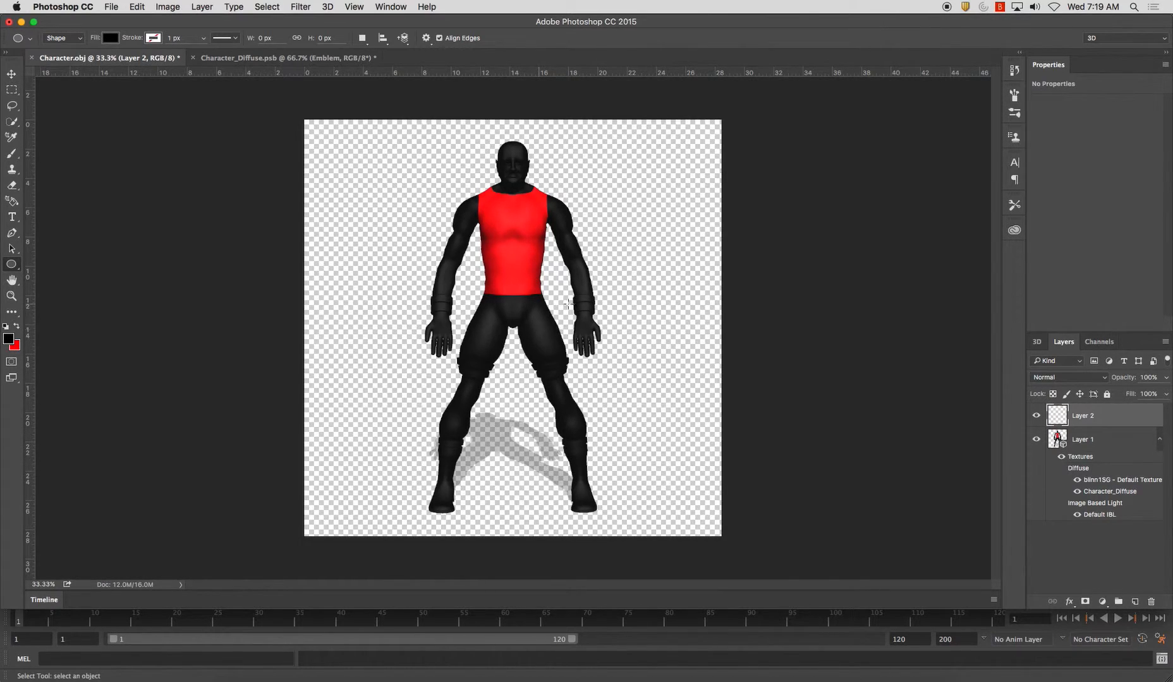
left_click_drag(492, 202, 513, 233)
left_click(11, 74)
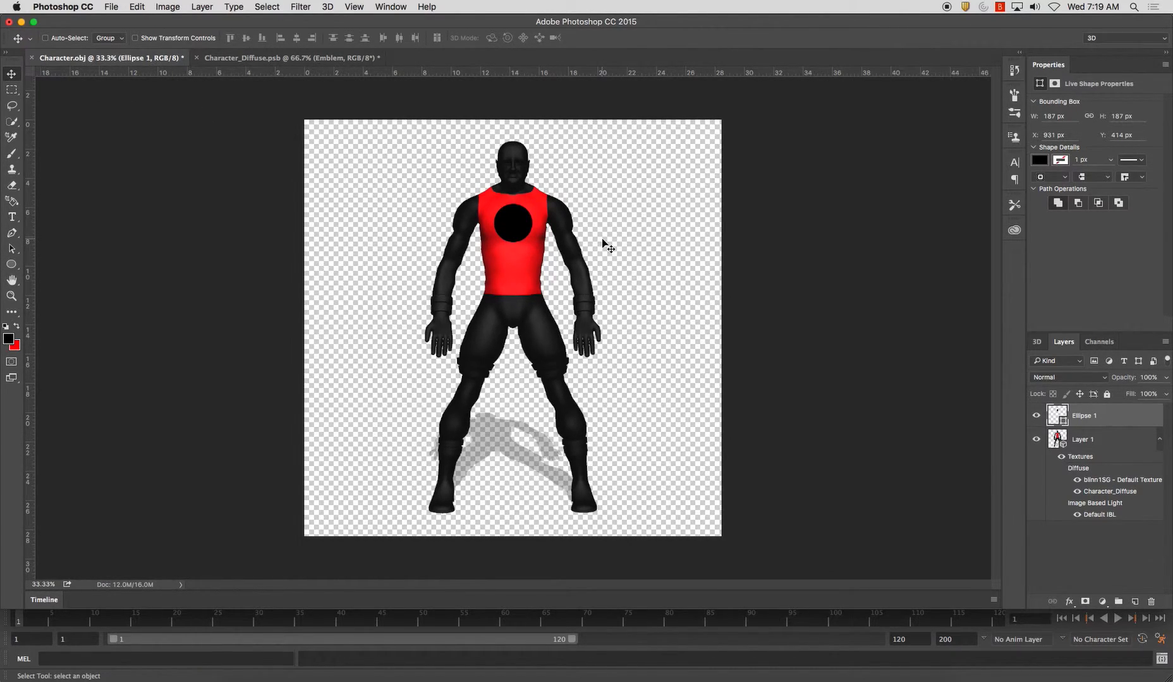
right_click(1097, 418)
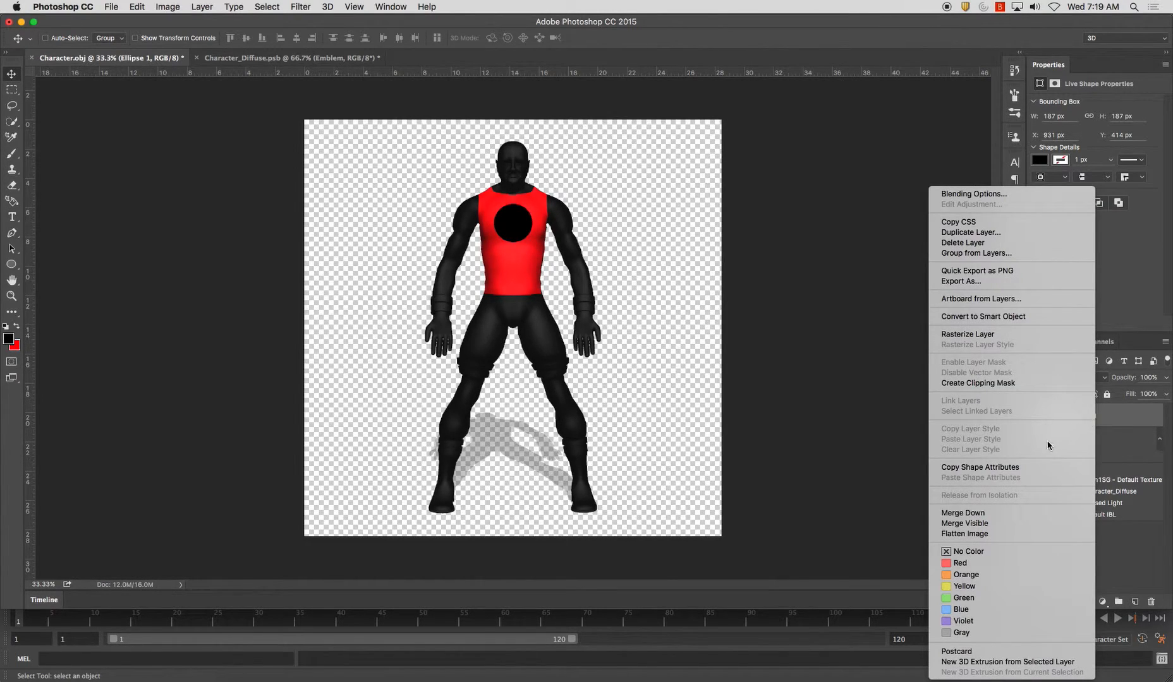
left_click(948, 513)
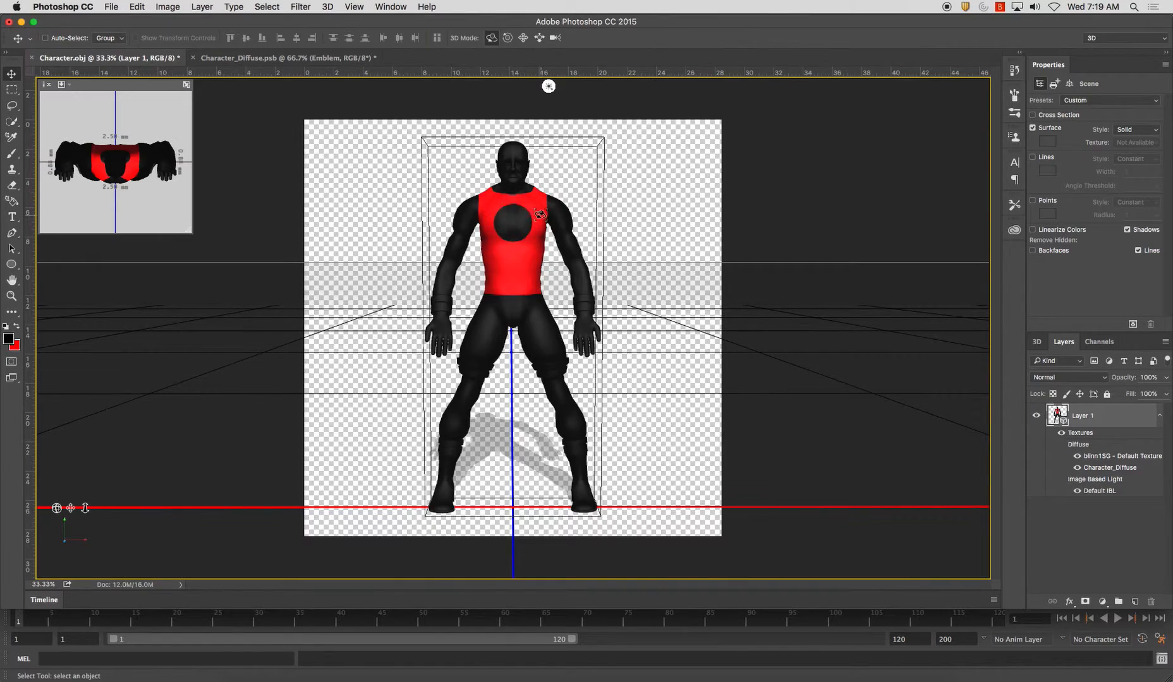
Compare the Character_Diffuse texture with the 3D model by orbiting the character to several angles.
left_click(288, 61)
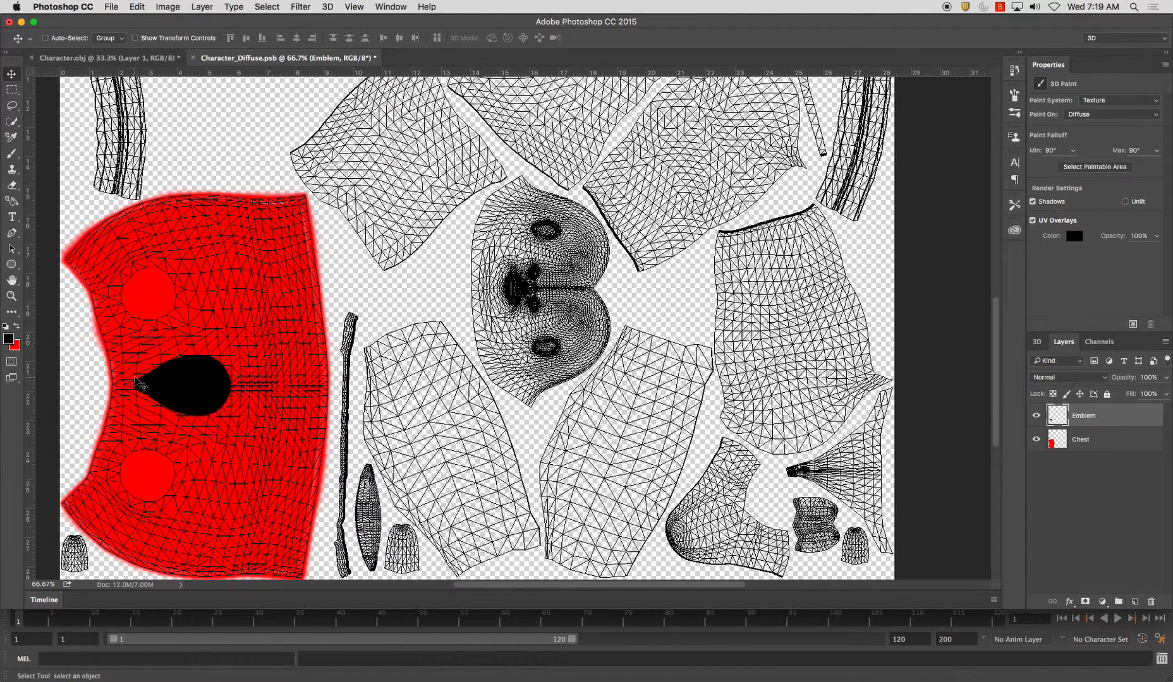
left_click(107, 57)
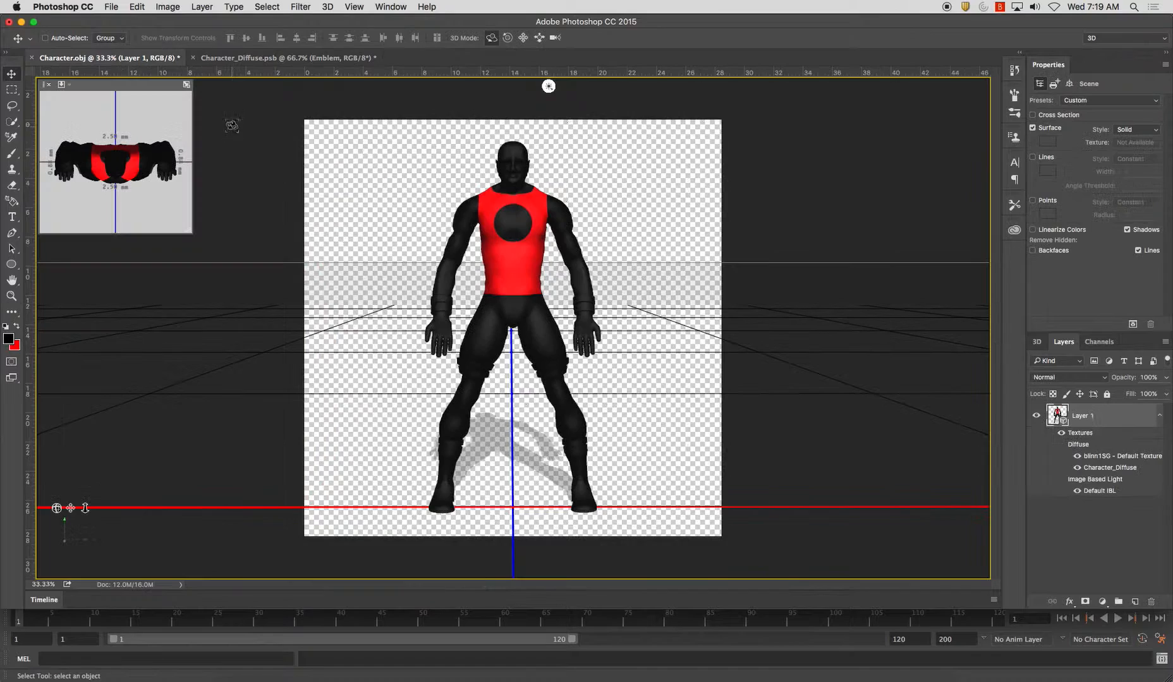
left_click_drag(632, 203, 507, 231)
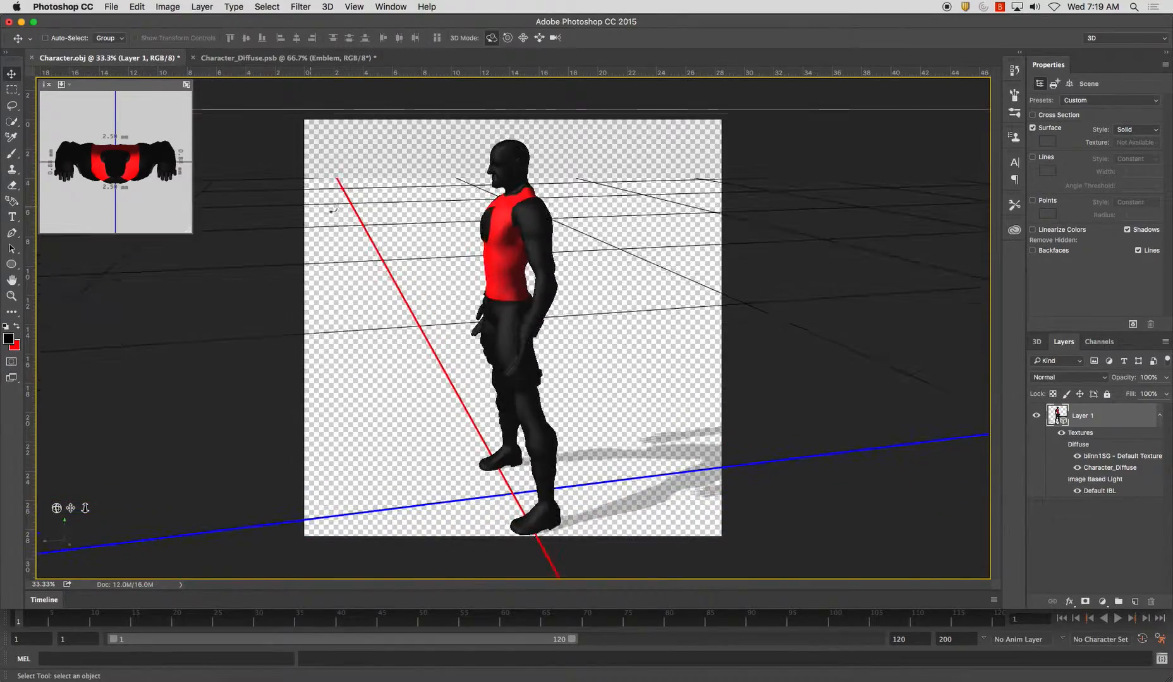
left_click_drag(372, 177, 833, 86)
left_click_drag(598, 186, 435, 196)
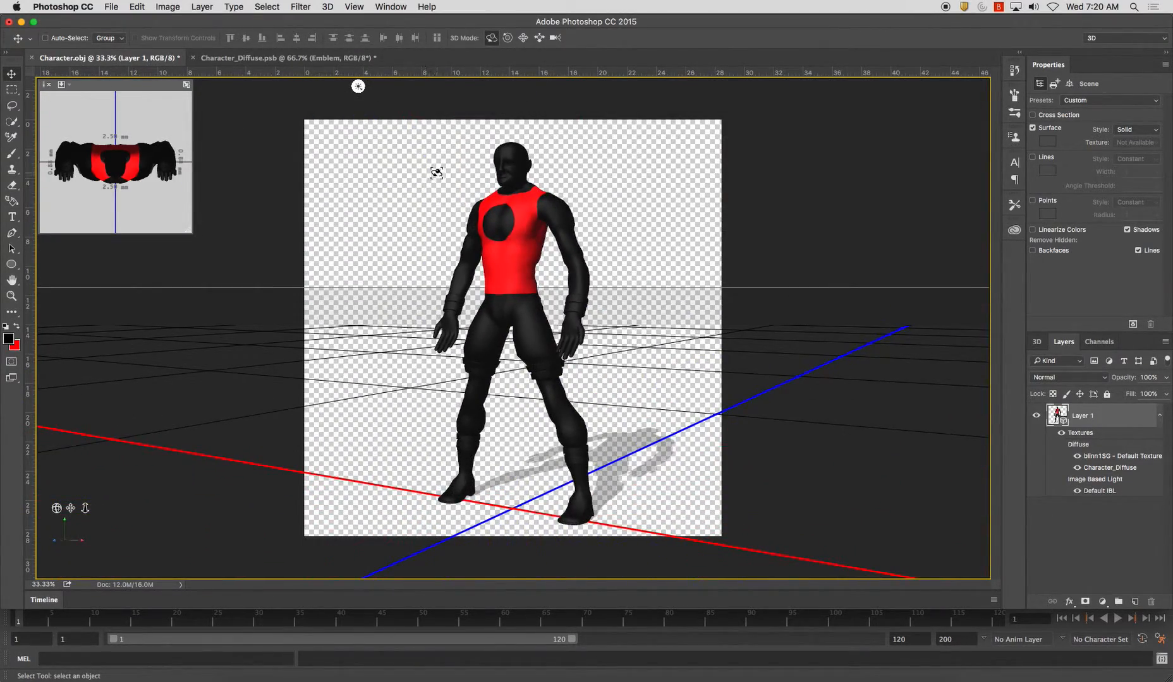
left_click_drag(421, 203, 387, 204)
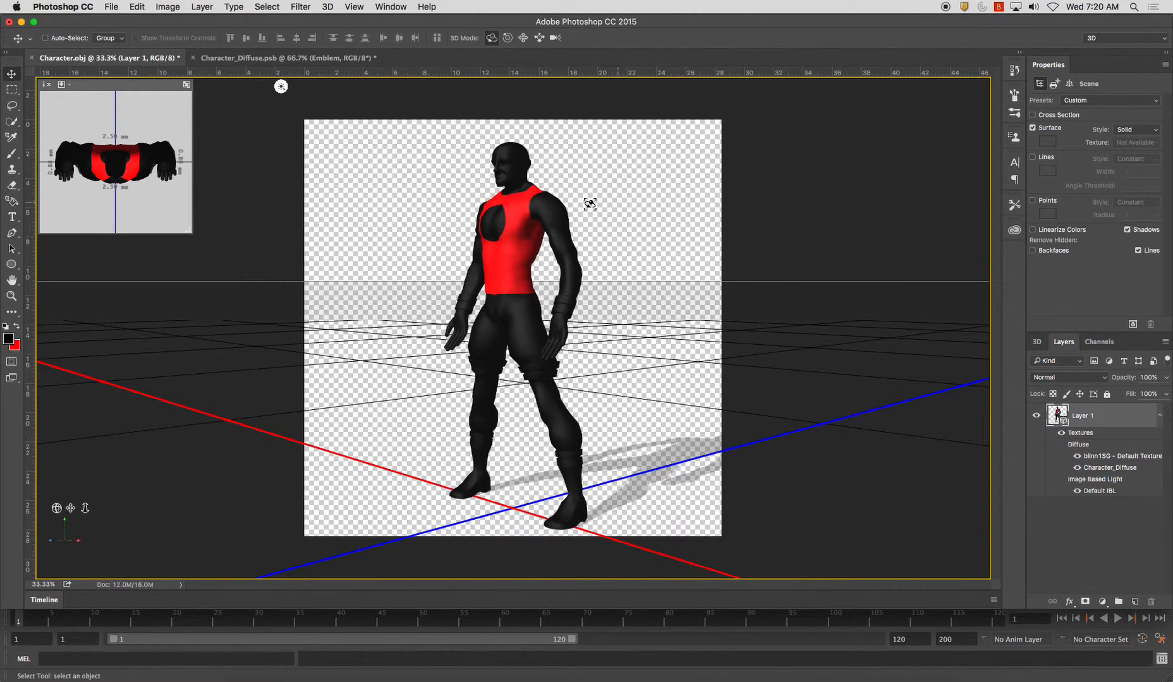
left_click_drag(590, 203, 556, 186)
left_click_drag(376, 191, 380, 223)
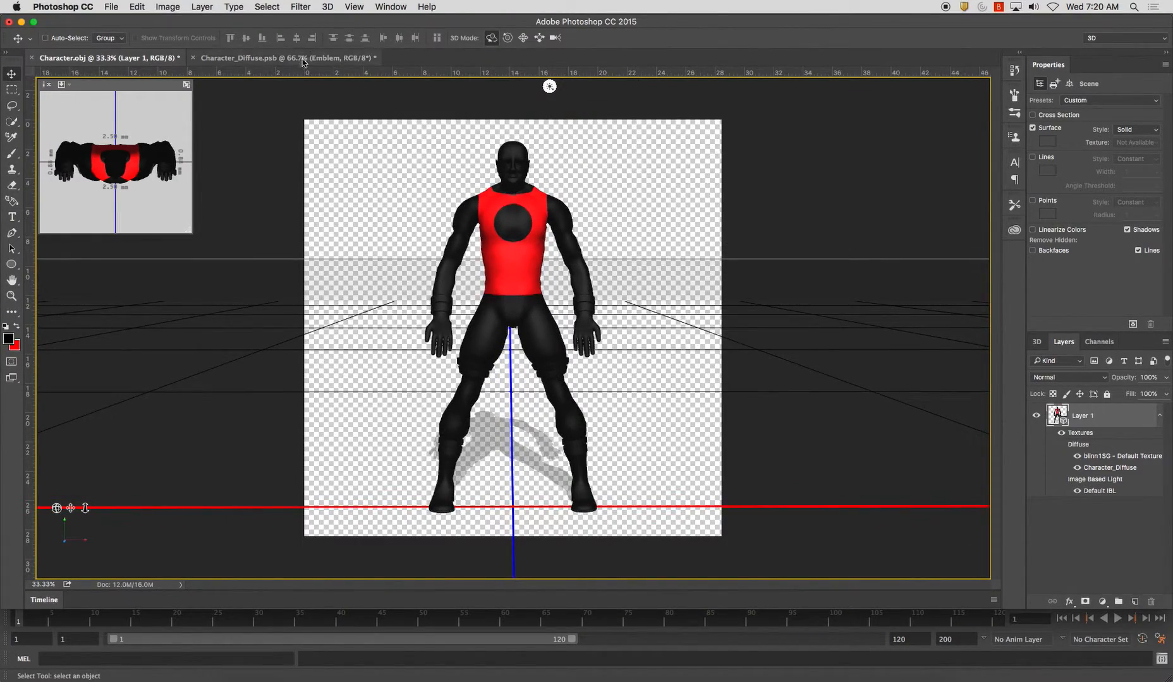
left_click(288, 58)
Add an empty layer named Logo to the Character_Diffuse texture.
left_click(1134, 602)
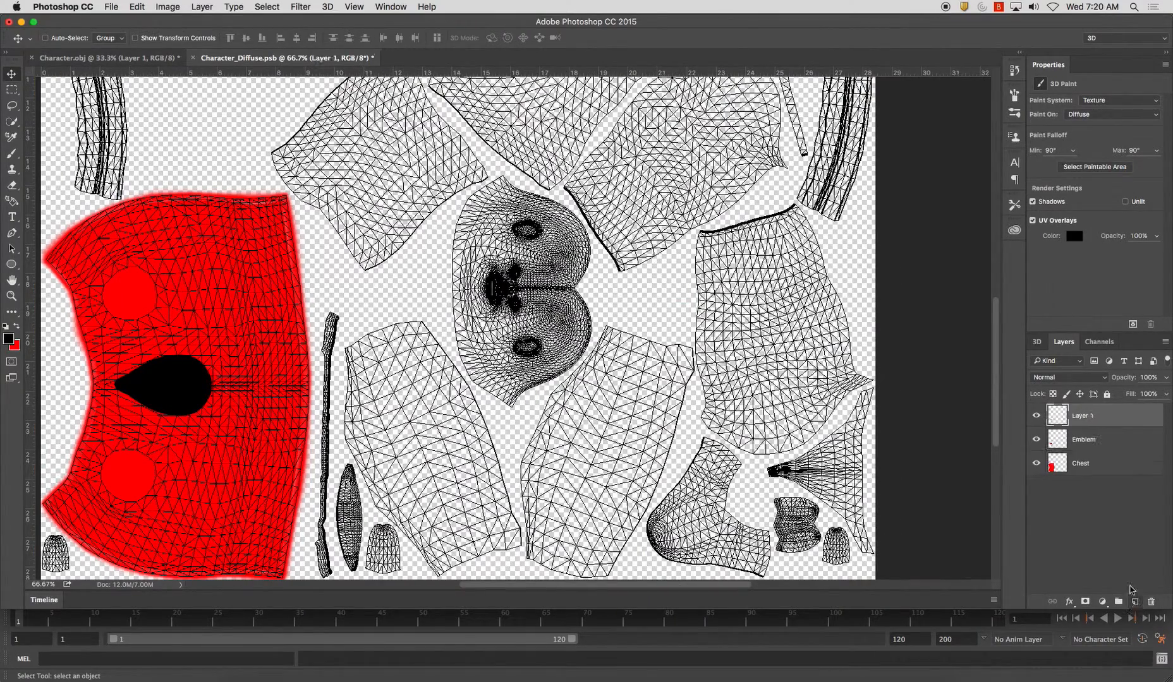
type("Logo")
key("Return")
In Character.obj, add a new layer and create an H text box beside the character.
left_click(76, 58)
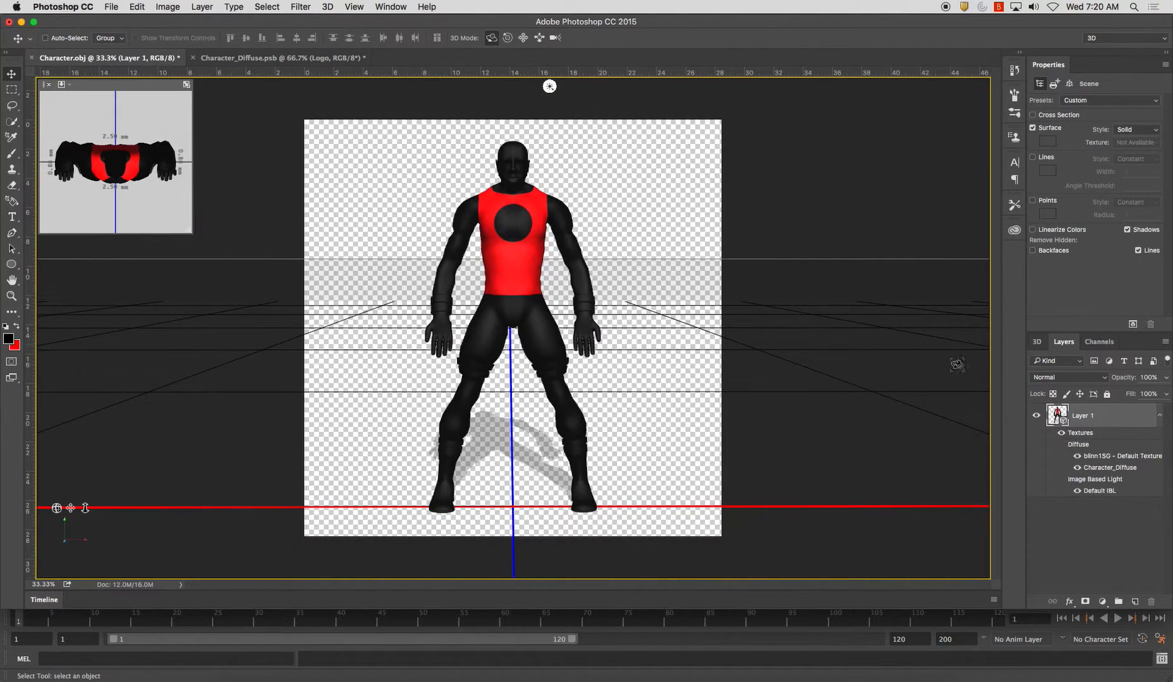
left_click(1134, 602)
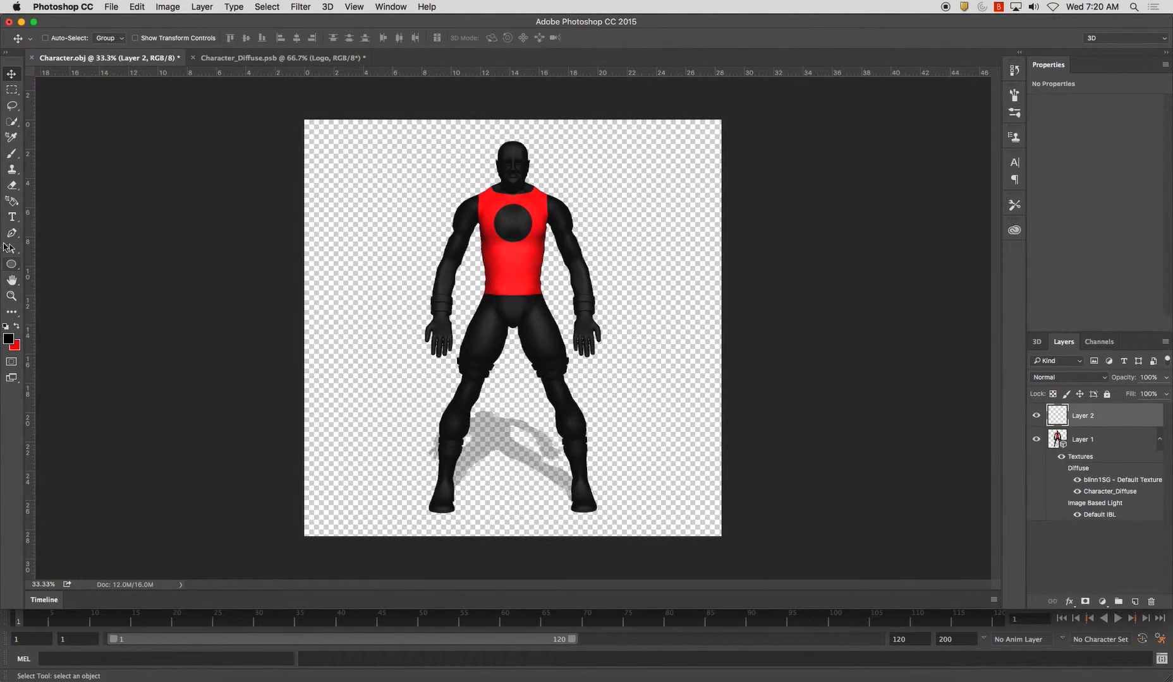
left_click(11, 217)
left_click_drag(347, 255, 404, 318)
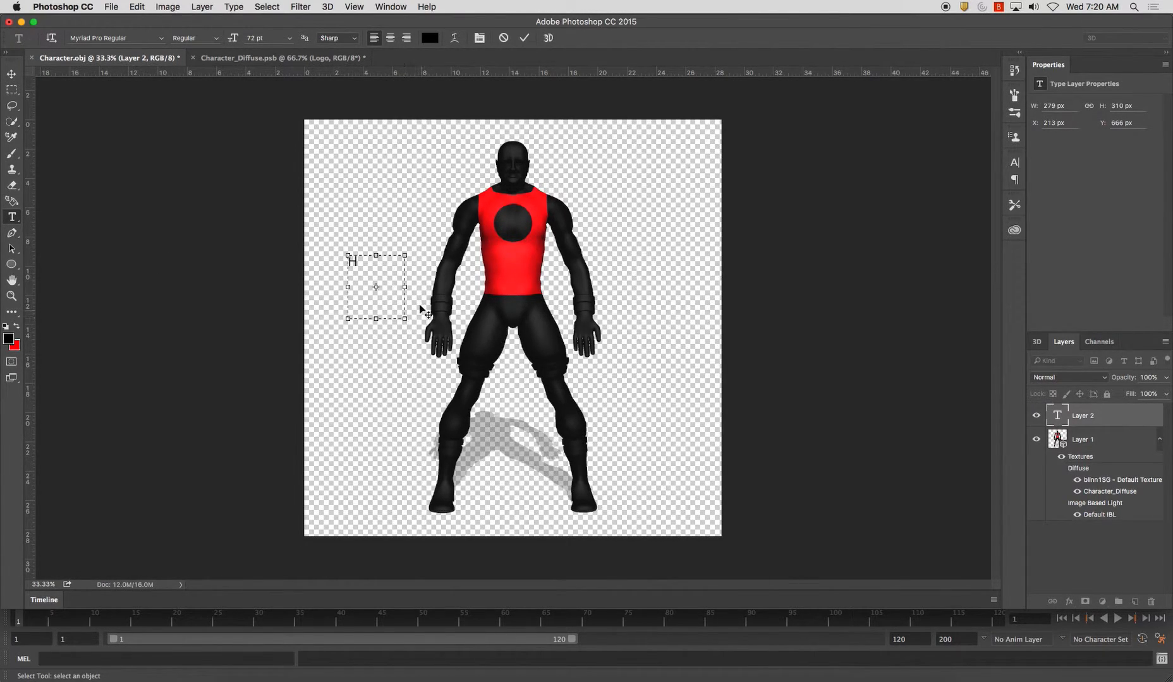
key("super+a")
Set the H to Mongolian Baiti Regular at 200 pt and move it onto the chest circle.
left_click(163, 39)
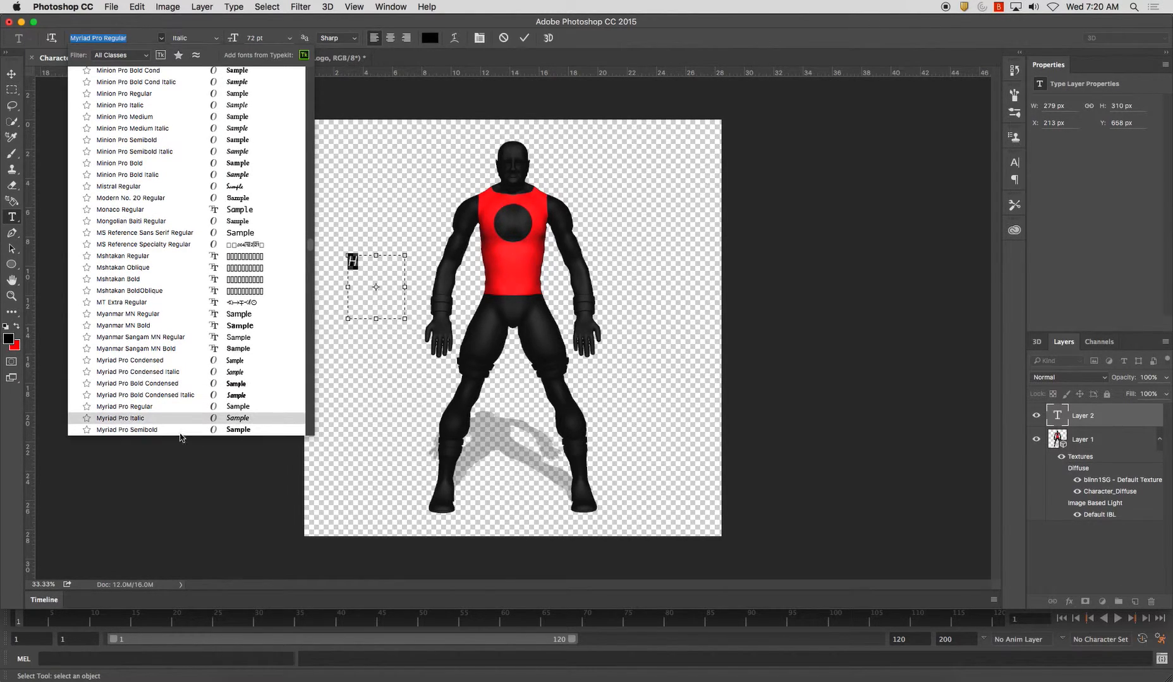
scroll(177, 240, "up", 6)
scroll(175, 250, "down", 8)
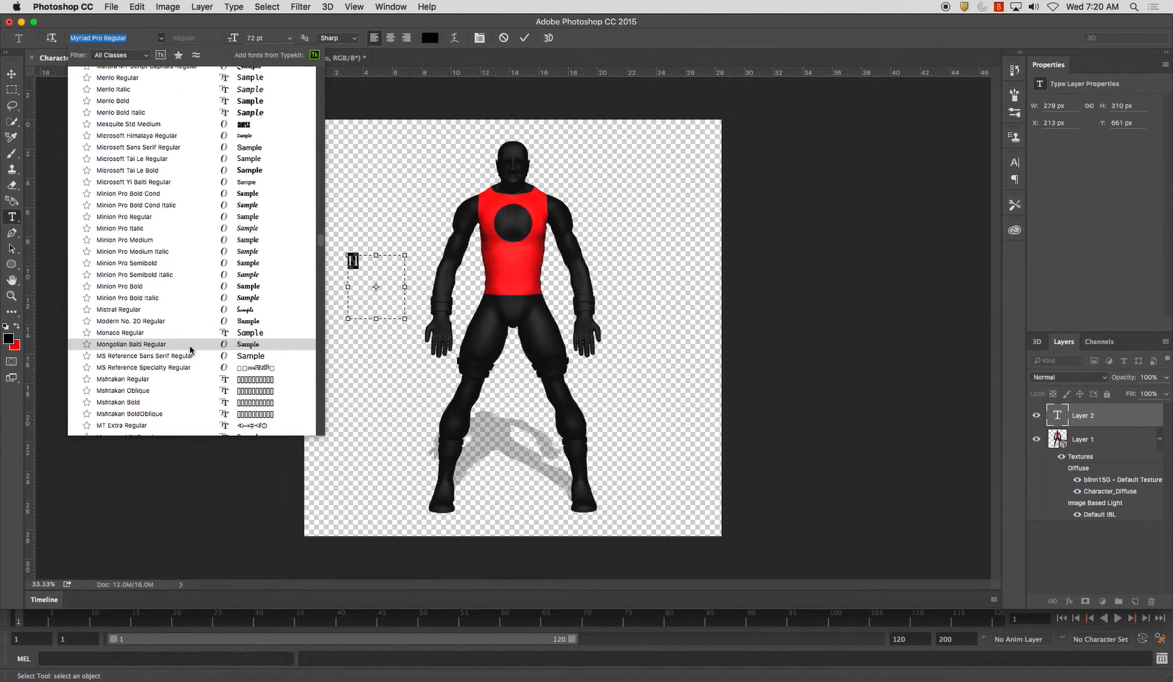
left_click(188, 345)
left_click(290, 43)
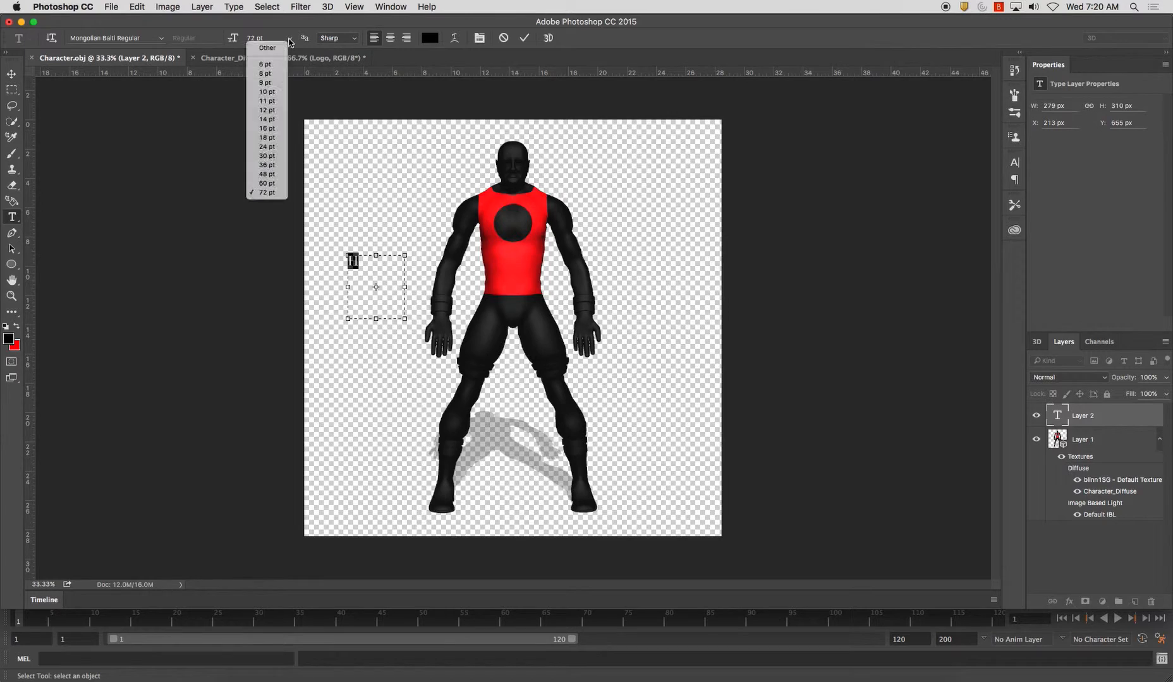
left_click(266, 49)
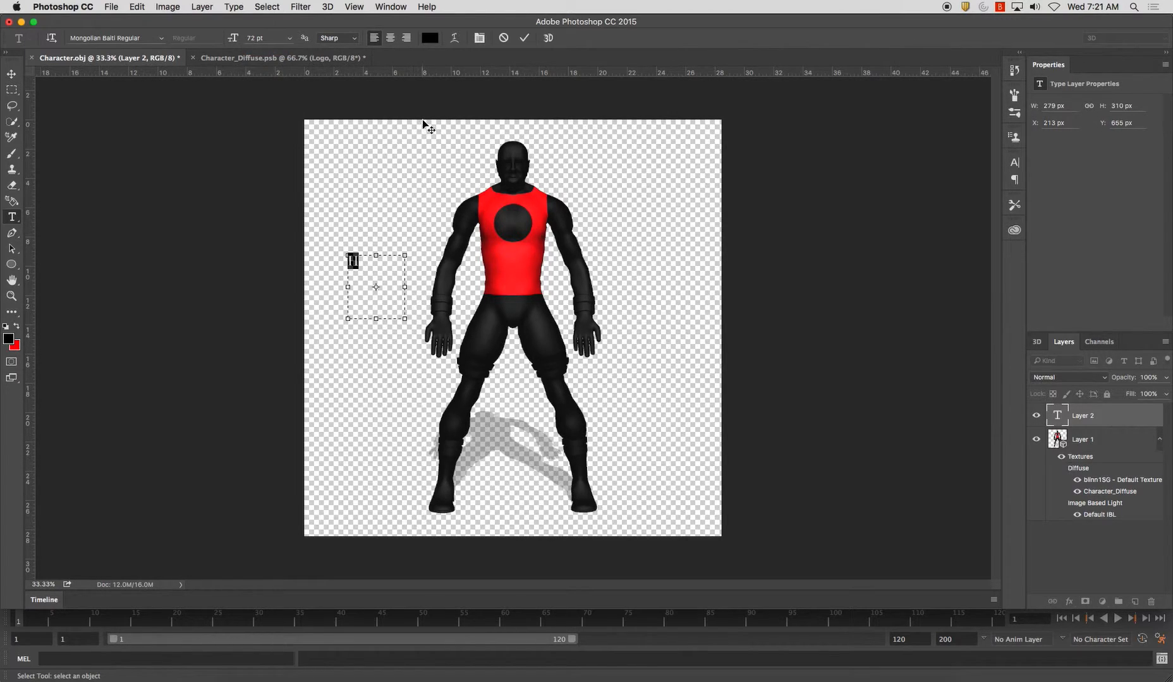
left_click(274, 39)
type("200")
key("Return")
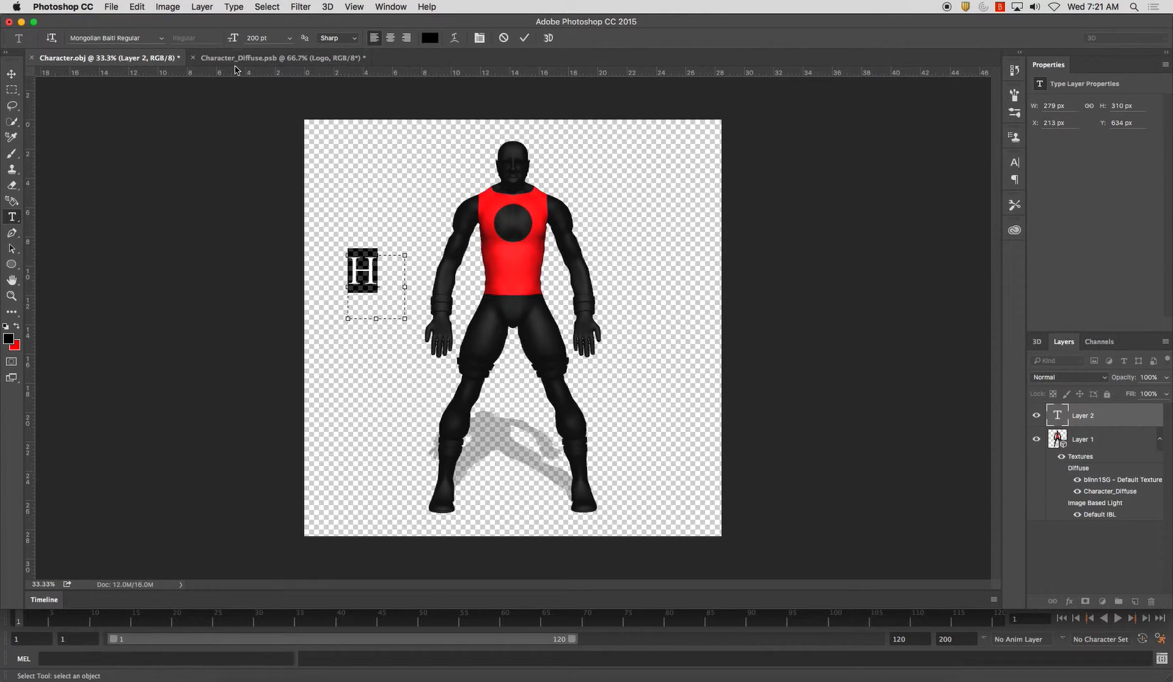
left_click(11, 74)
left_click_drag(378, 281, 523, 230)
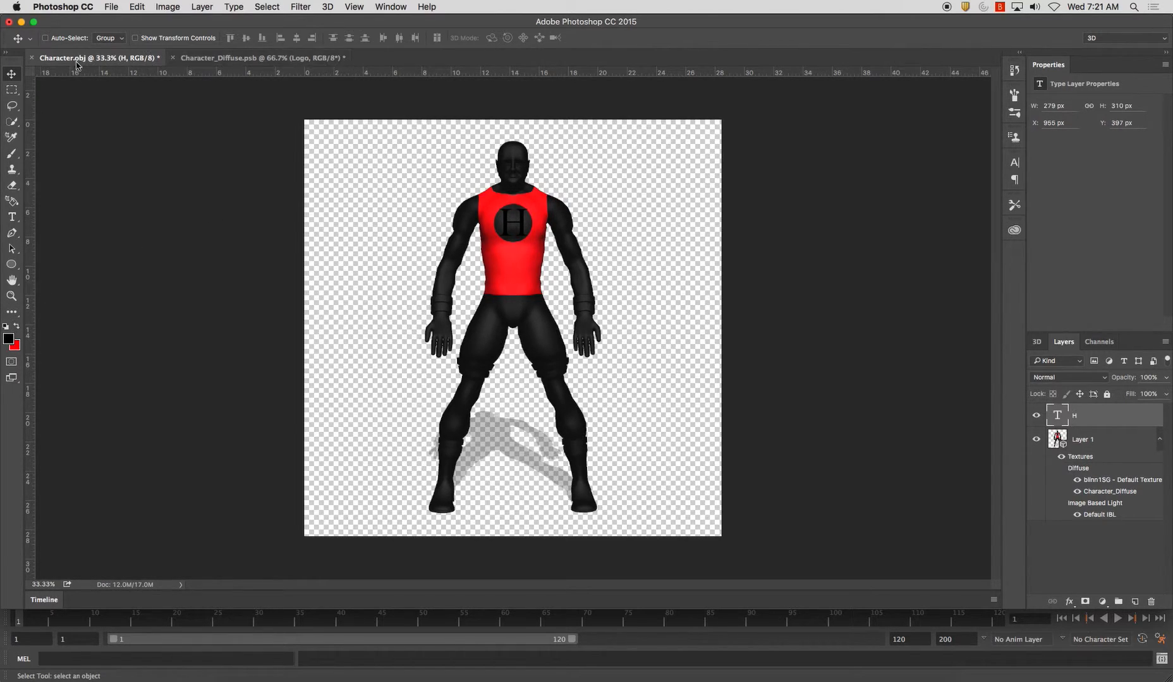
Recolour the H text white.
left_click(11, 217)
left_click(520, 223)
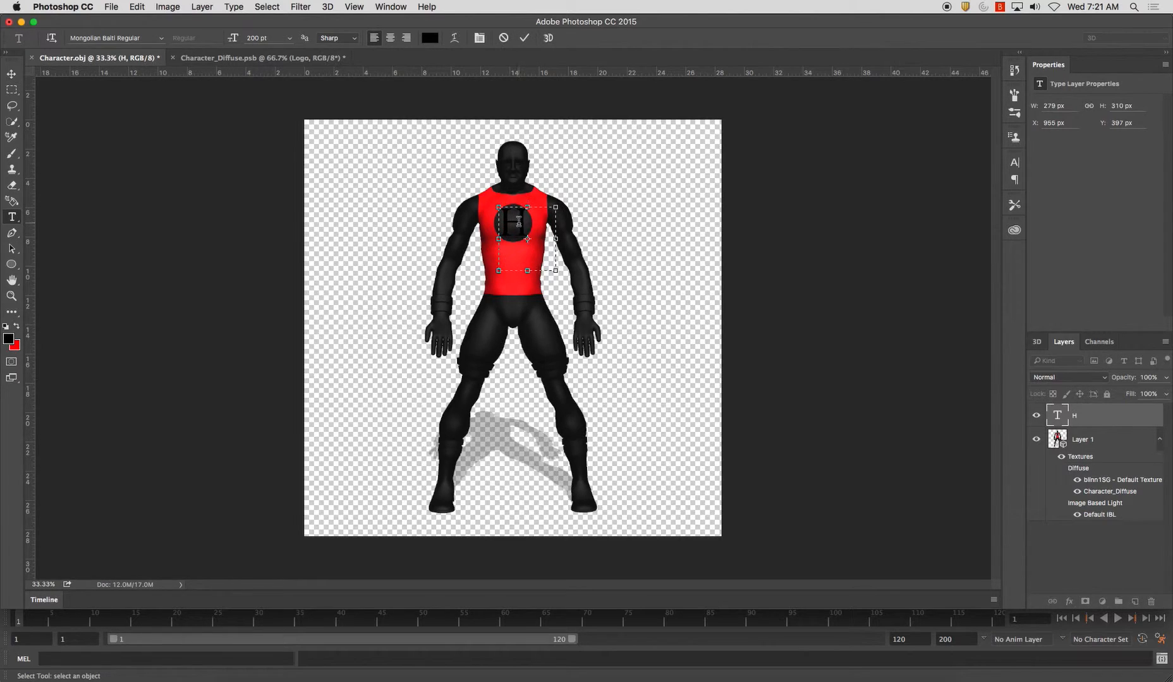
key("super+a")
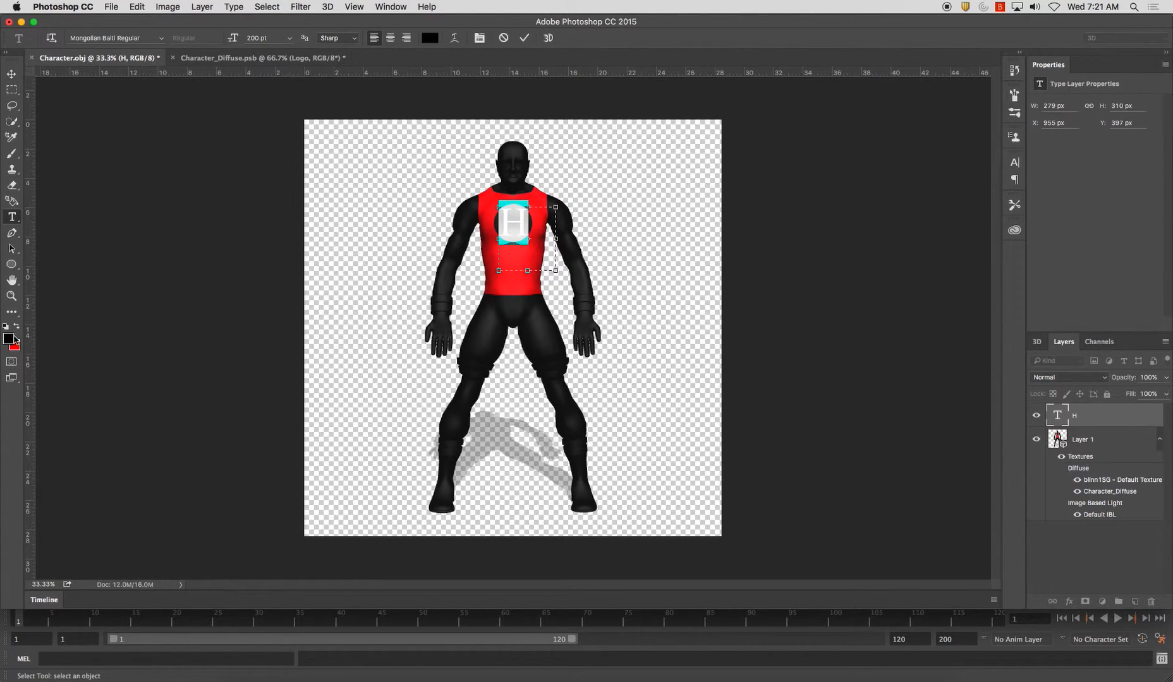
left_click(10, 339)
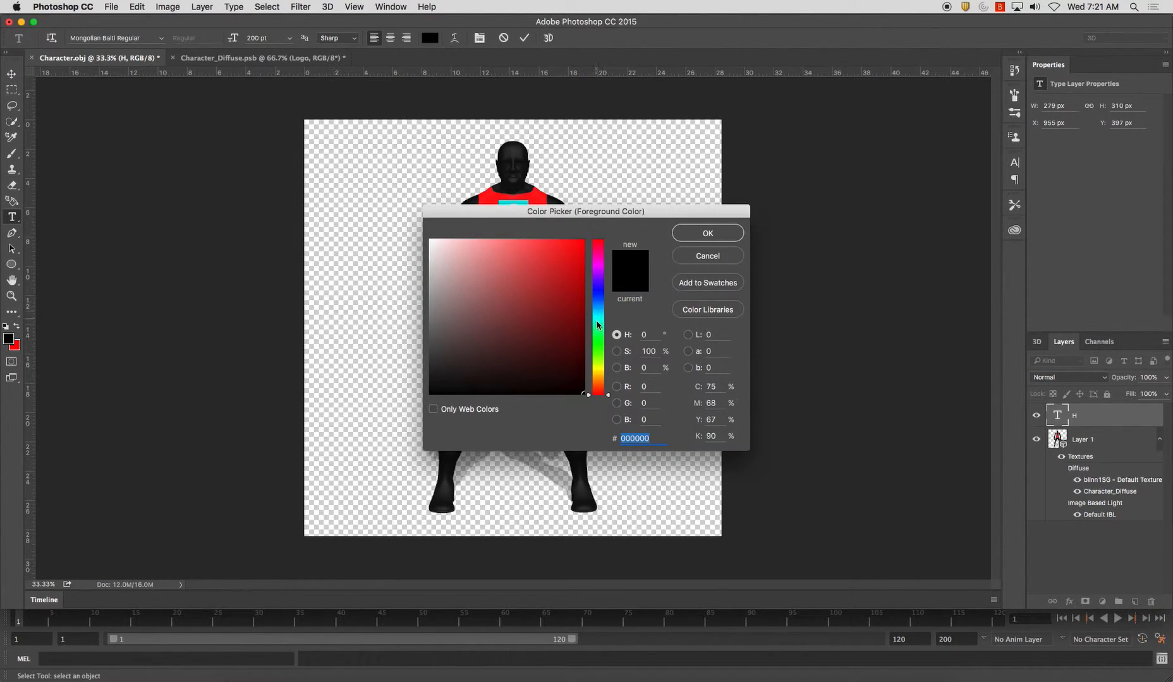
left_click_drag(456, 350, 431, 241)
left_click(708, 234)
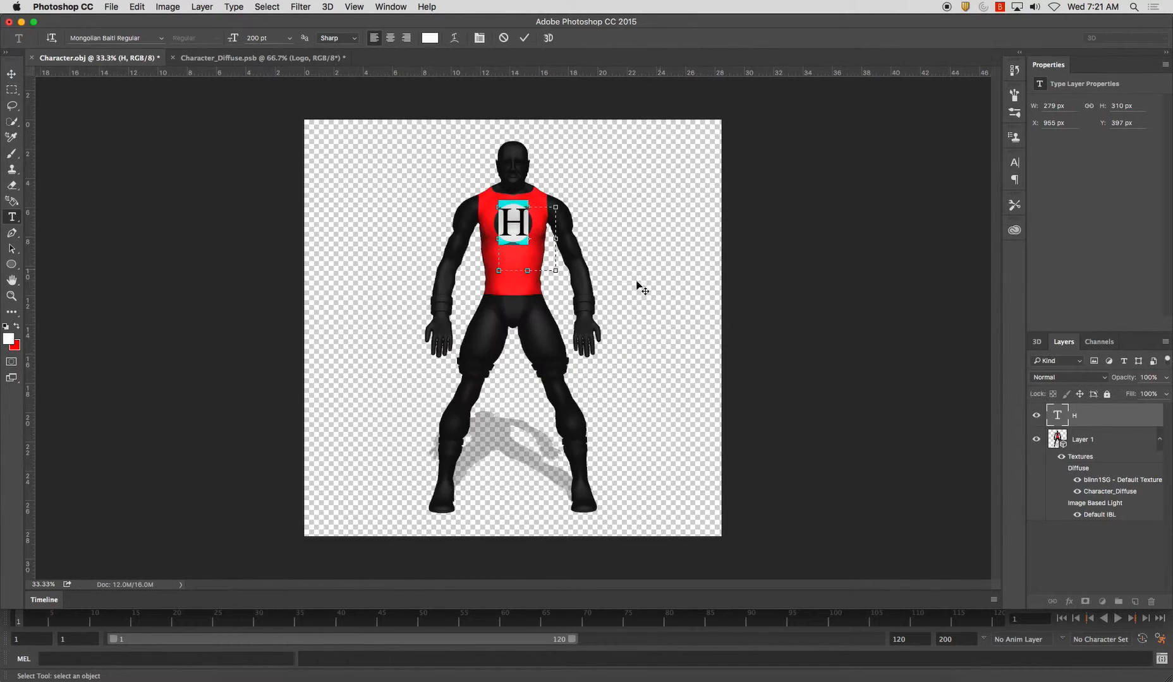
left_click(11, 74)
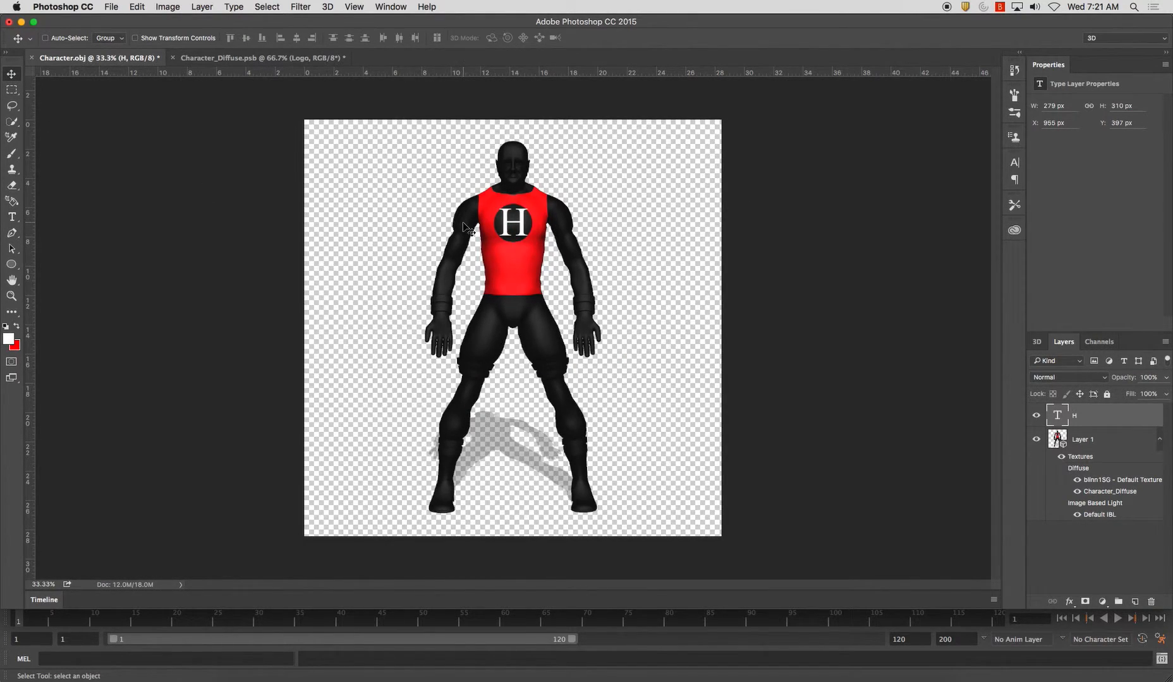
Scale the H to about 96% and nudge it up 2 px inside the circle.
key("super+equal")
left_click_drag(507, 188, 502, 249)
key("super+t")
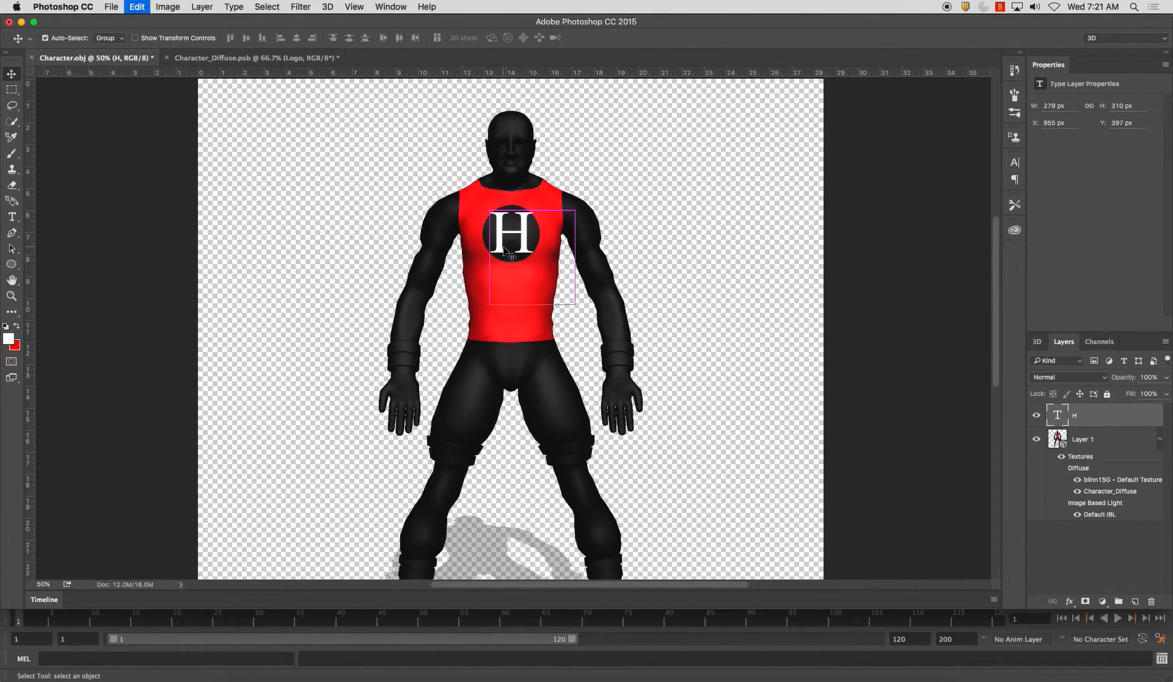
left_click_drag(574, 200, 571, 204)
key("Up")
key("Up")
key("Return")
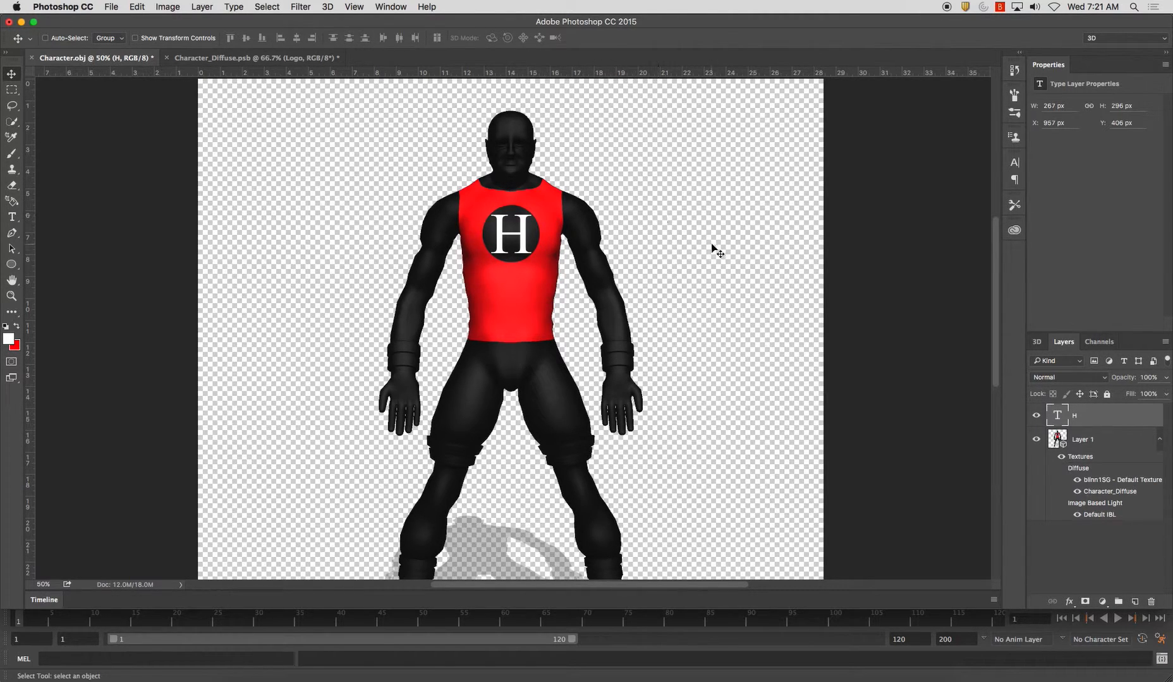
Rasterize the H text layer by confirming the prompt from the Eraser tool.
right_click(1075, 416)
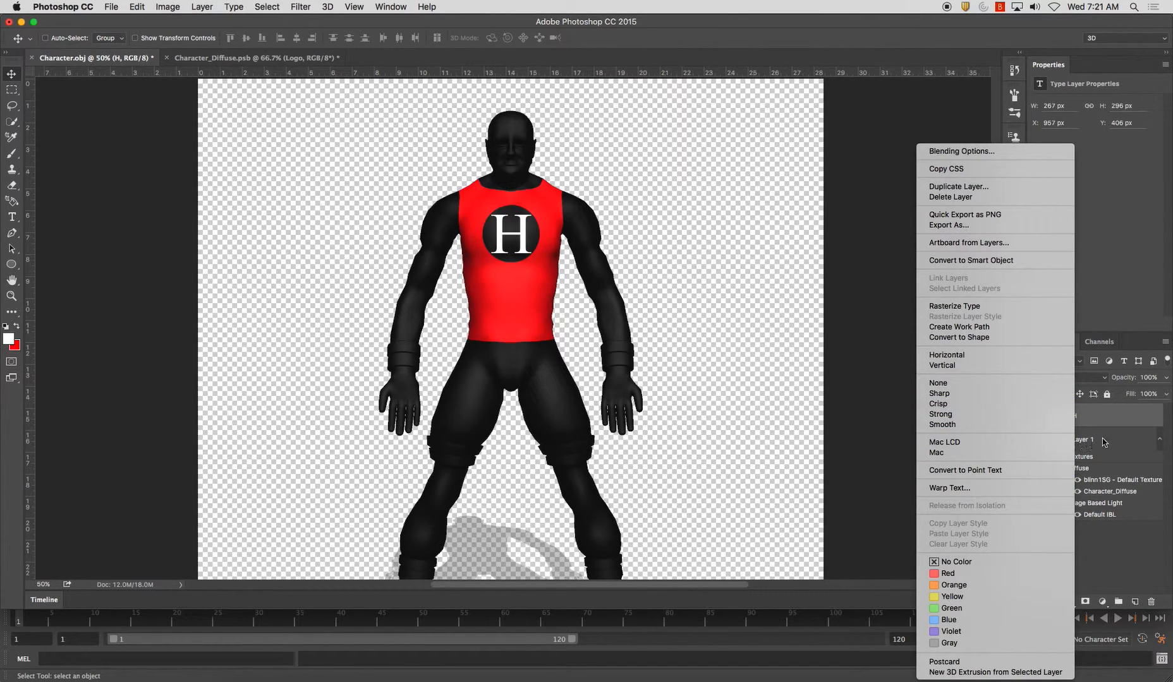
left_click(1081, 414)
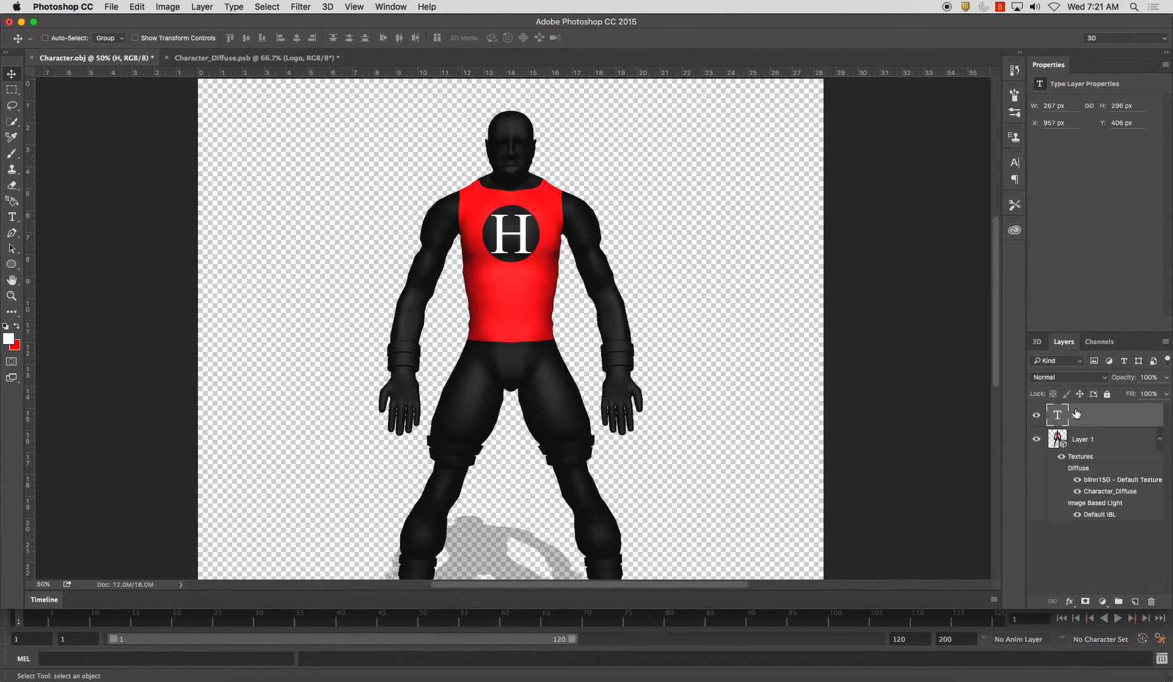
right_click(1059, 415)
key("Escape")
key("e")
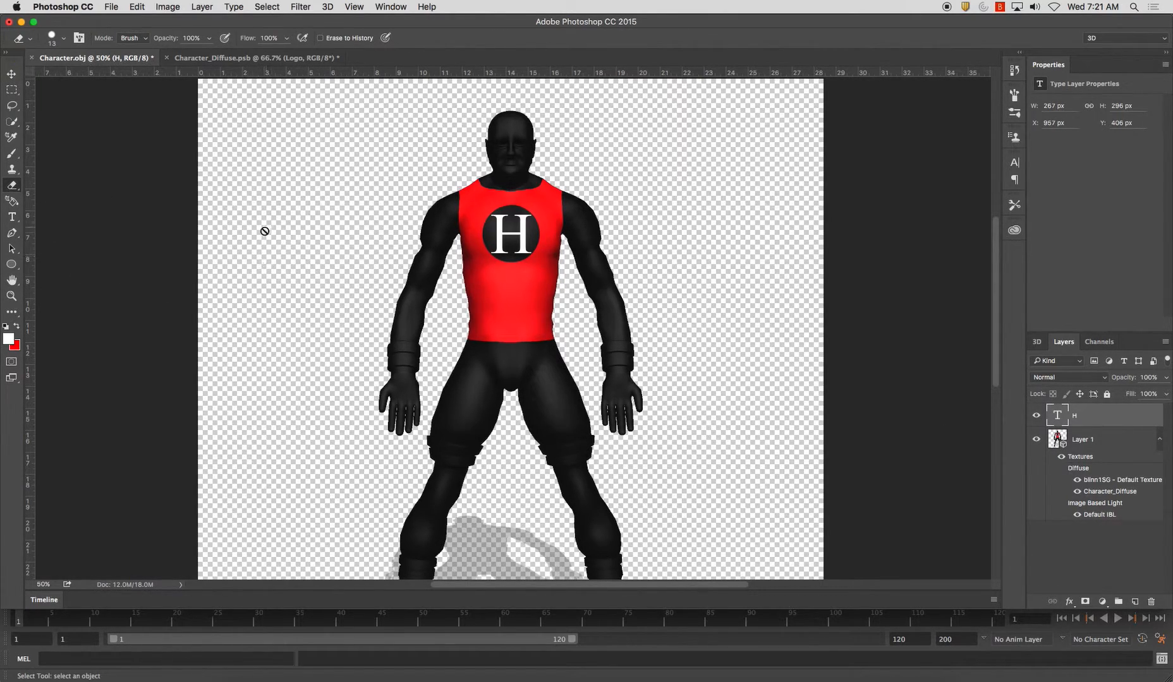
left_click(327, 247)
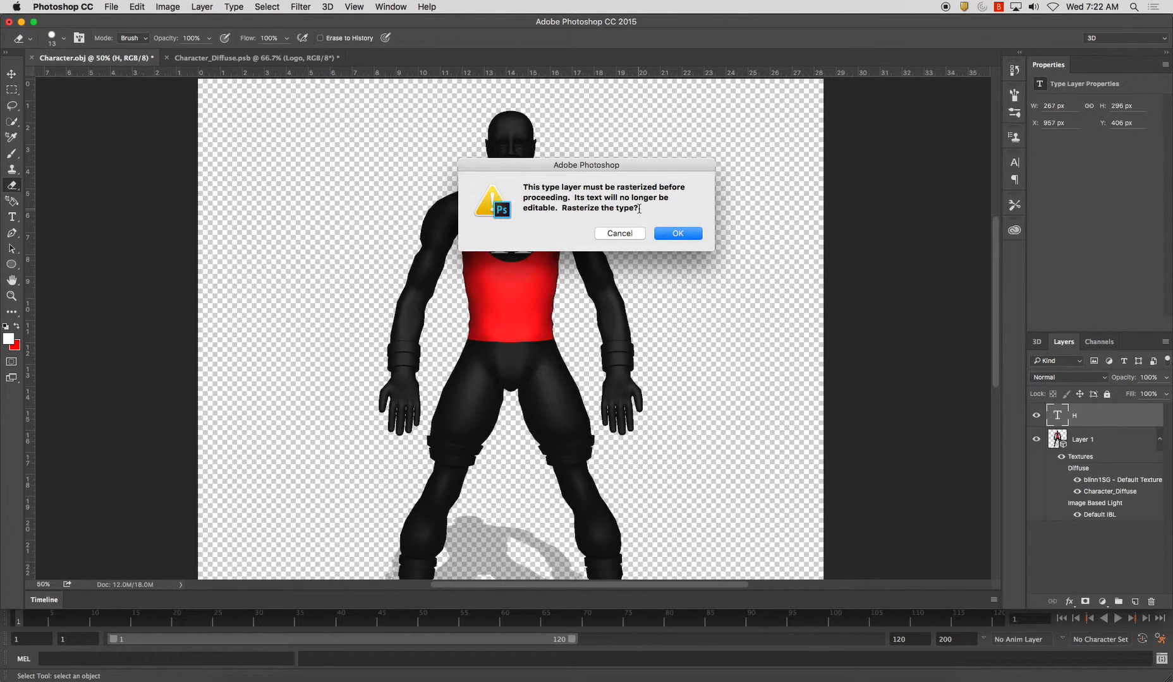
left_click(670, 232)
Merge the H layer down into Layer 1, then hide the Logo layer in Character_Diffuse.
right_click(1090, 418)
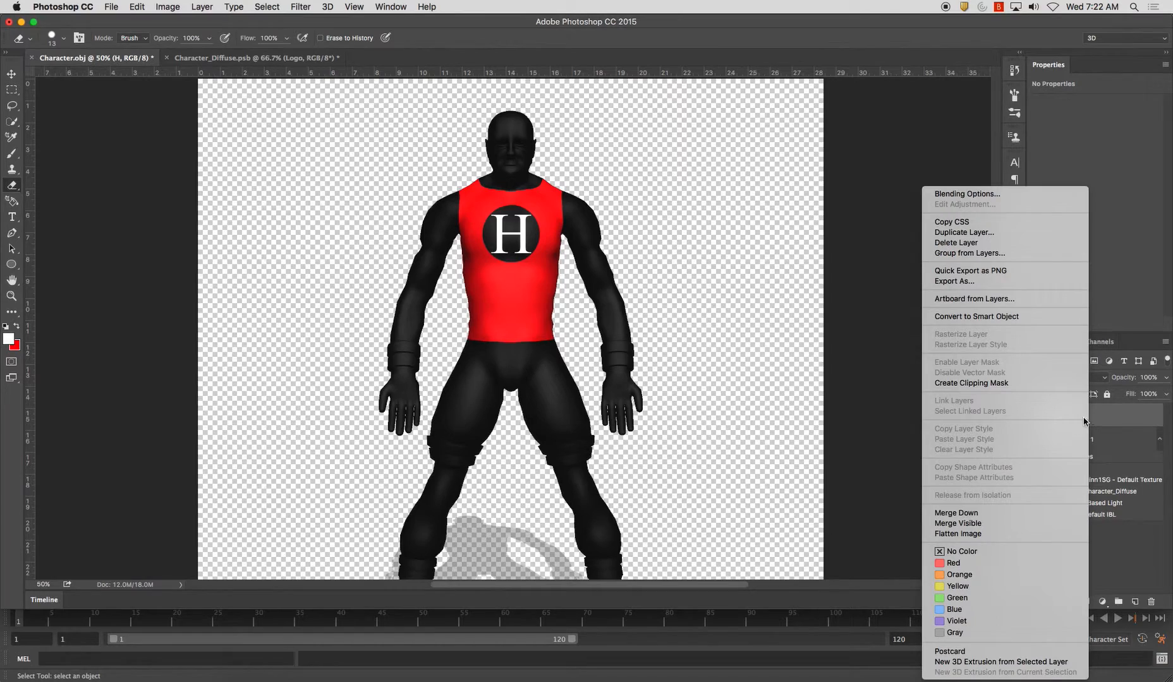
left_click(981, 513)
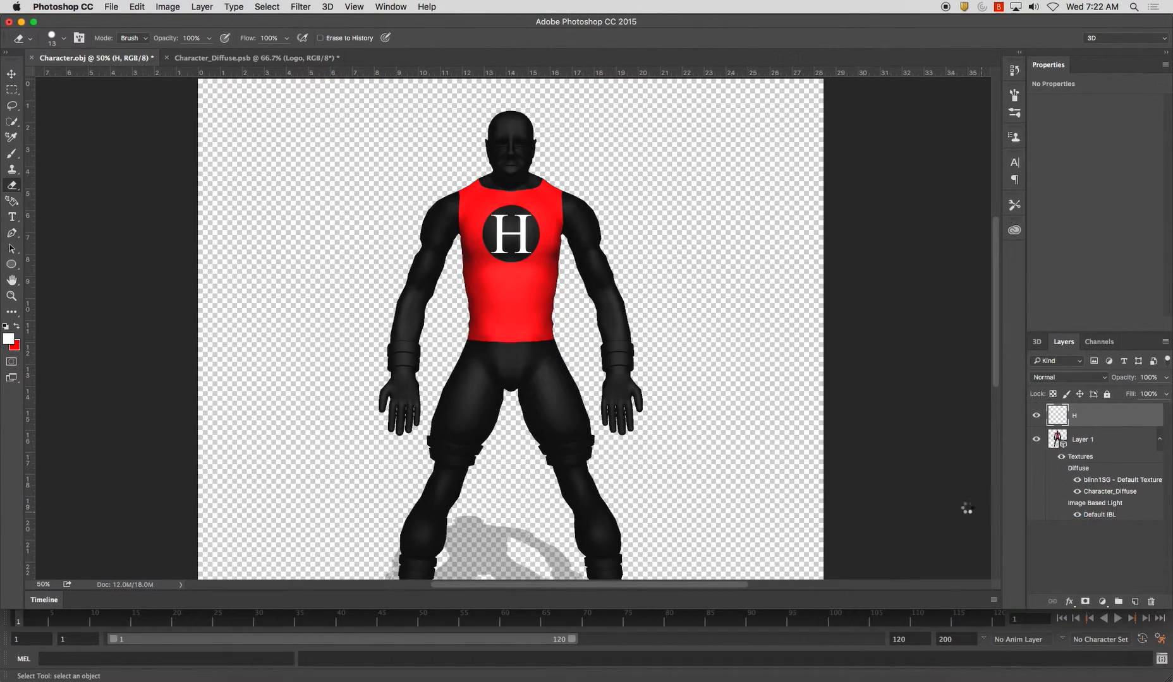
left_click(287, 58)
left_click(1035, 416)
Toggle the Logo layer's visibility to compare the texture, leaving it shown.
left_click(1035, 416)
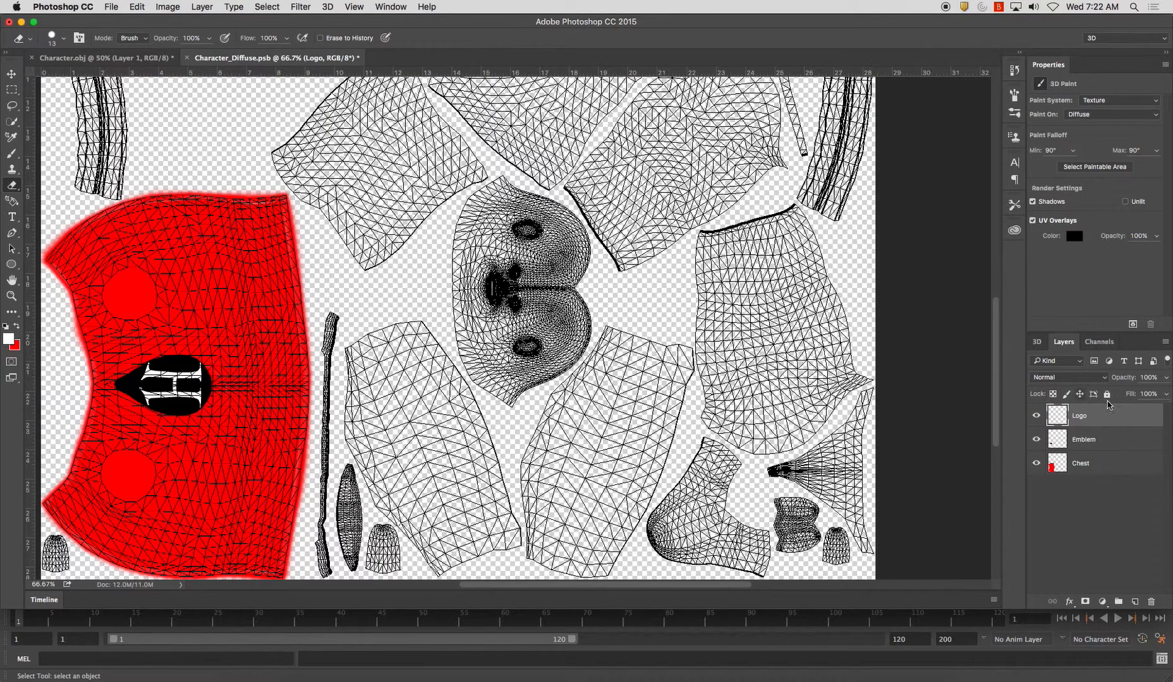
left_click(1036, 416)
left_click(1036, 417)
Orbit the 3D character to another angle, then bring Chrome to the front.
left_click(130, 58)
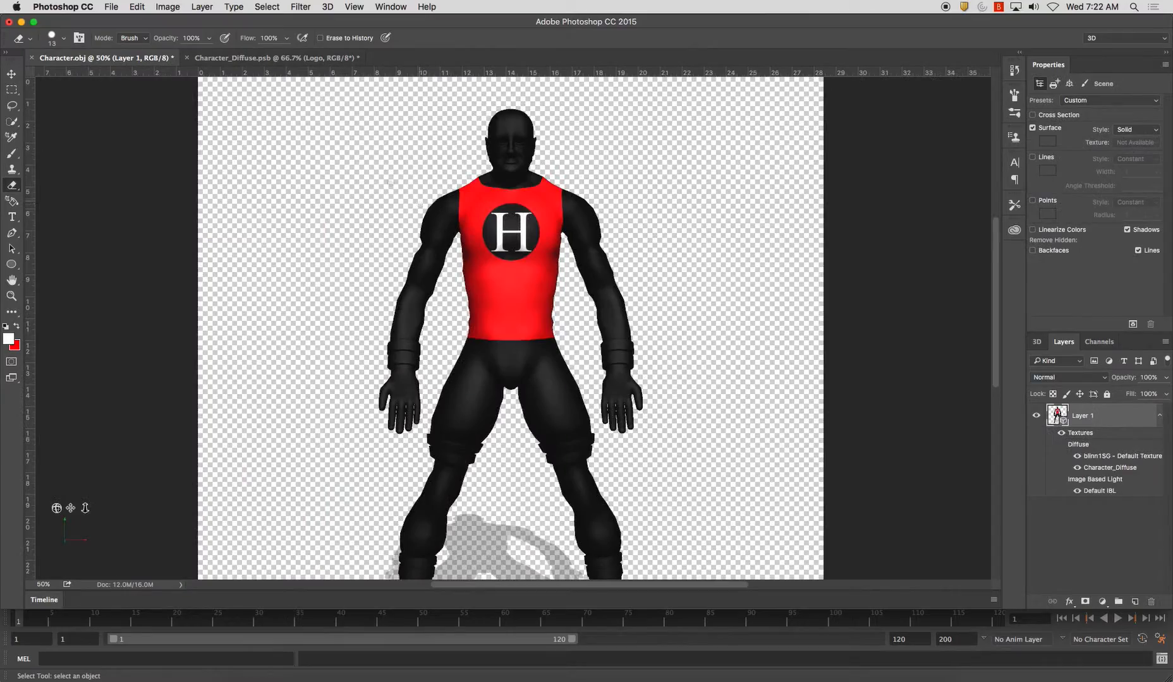
left_click(11, 74)
left_click_drag(683, 190, 639, 162)
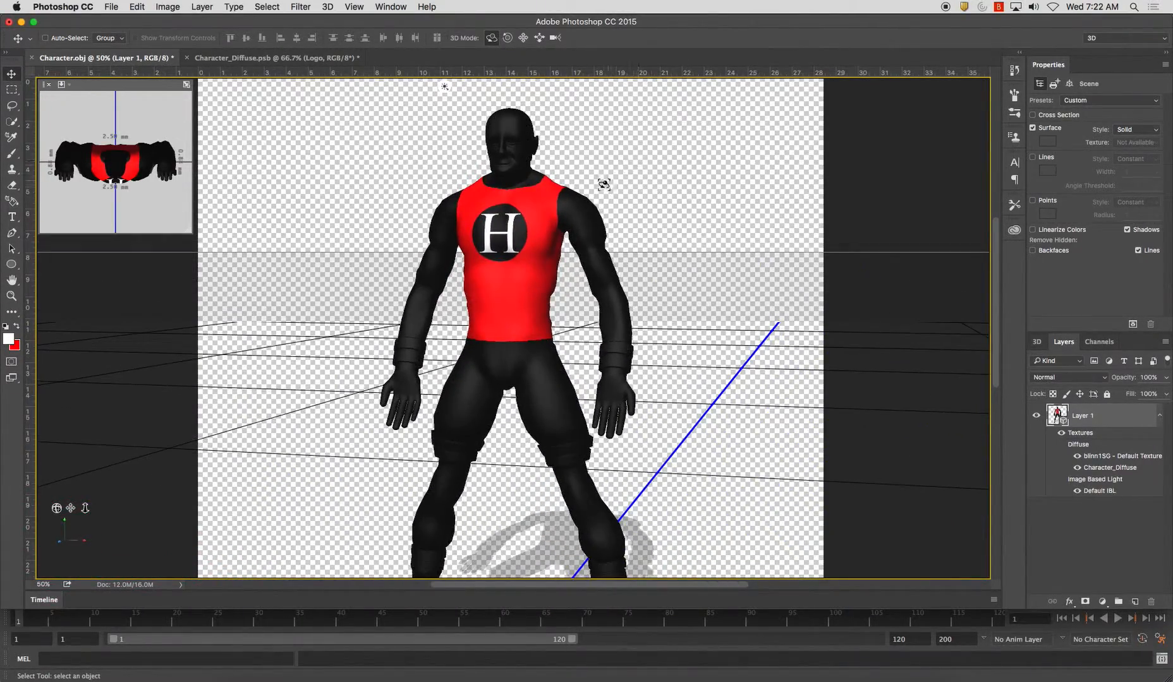
left_click(407, 674)
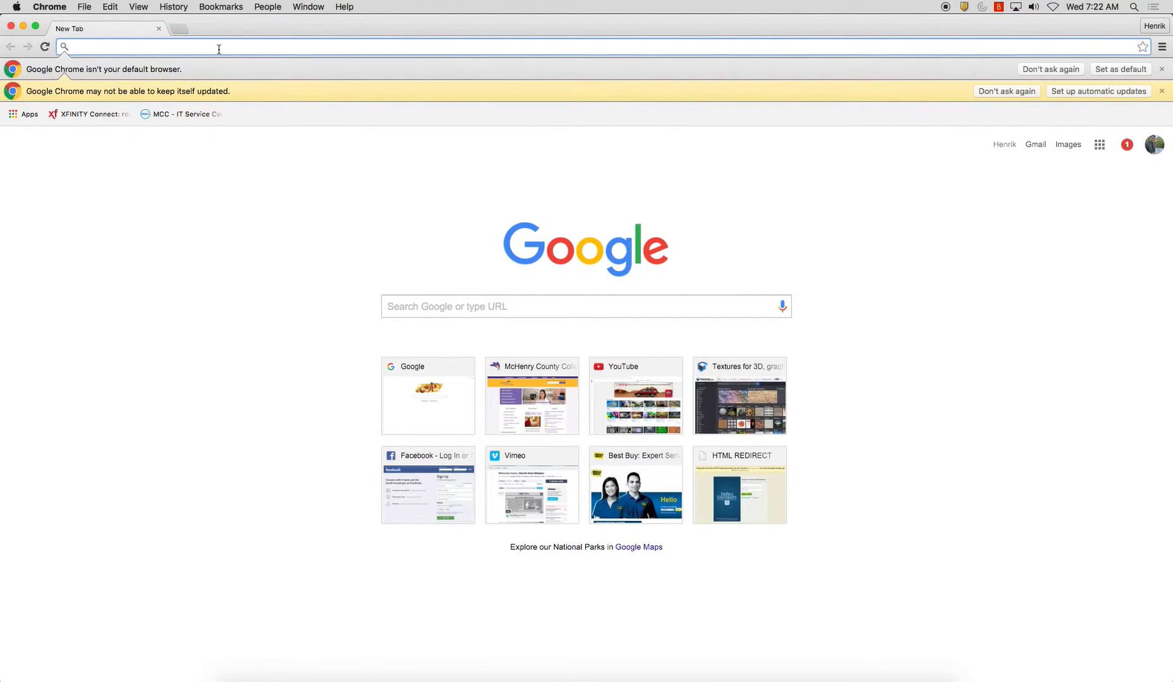
Go to textures.com and log in with the saved account e-mail and password.
type("cgtextures.com")
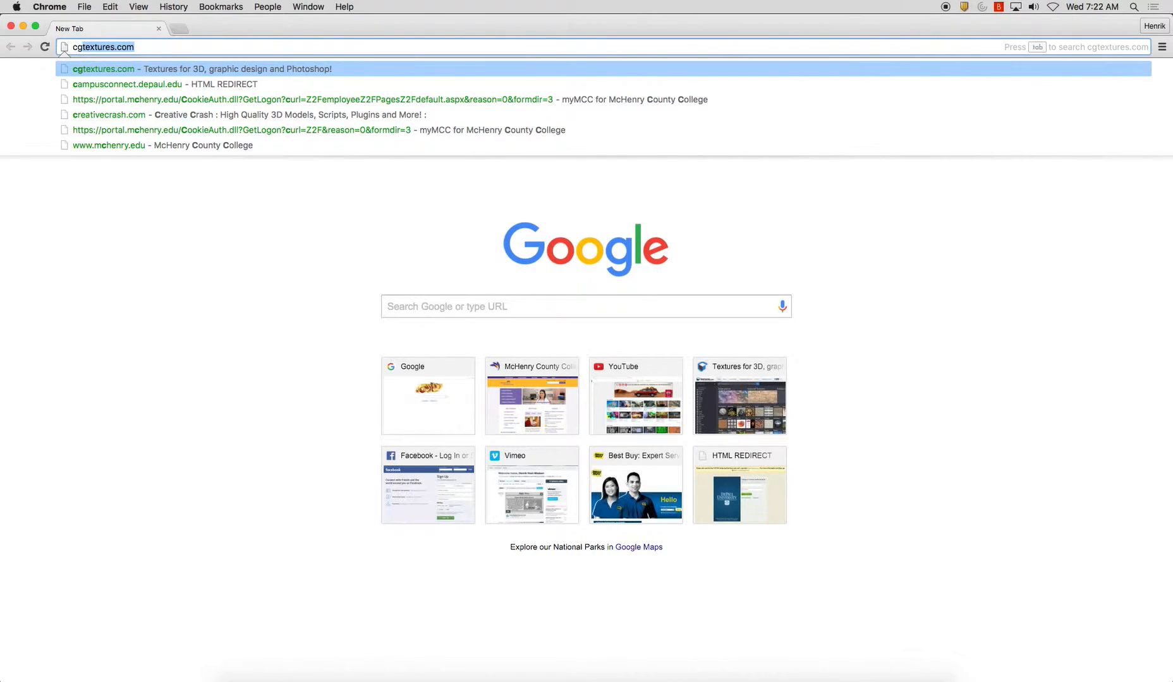
key("Return")
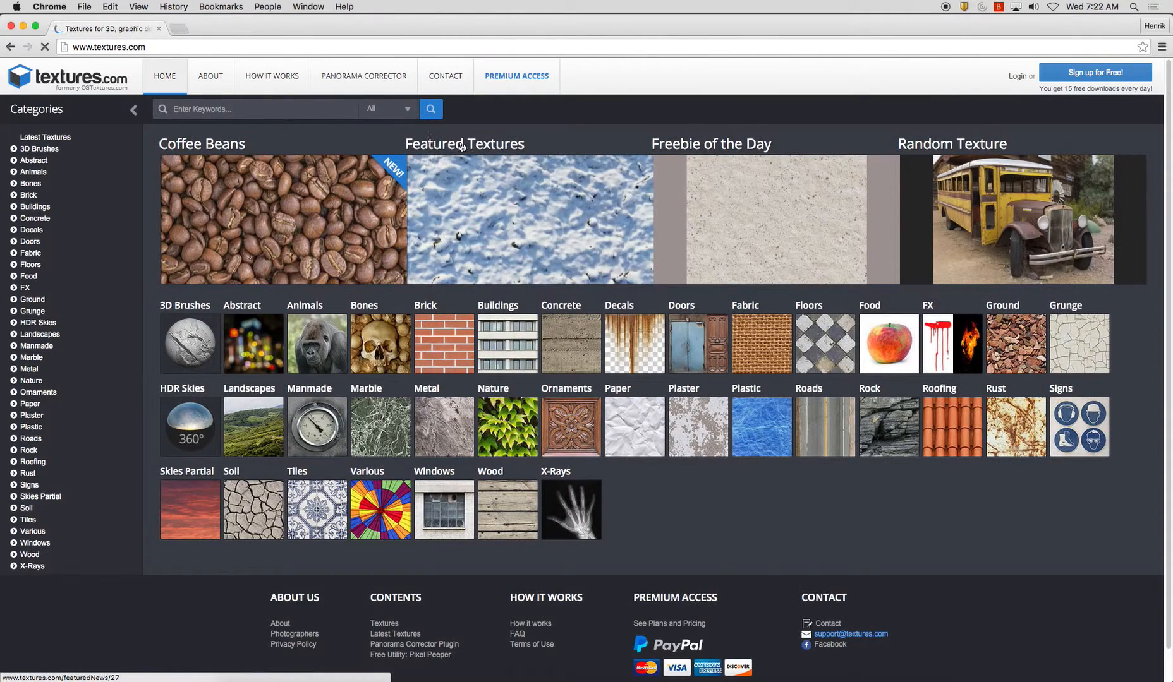
left_click(997, 84)
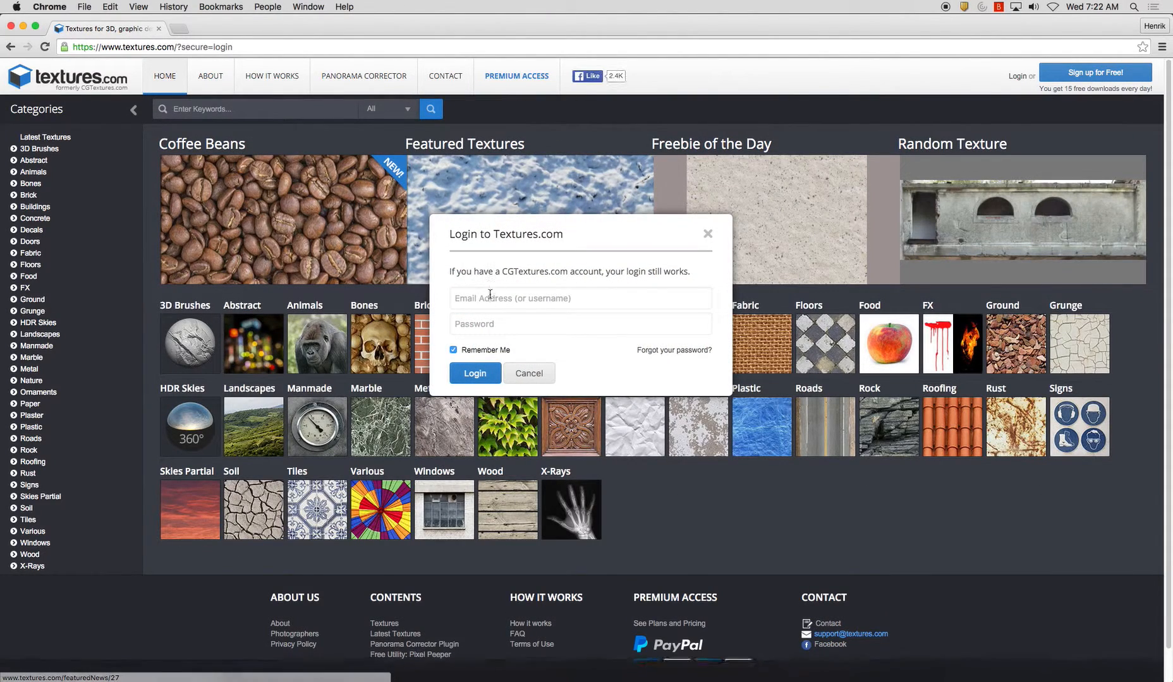
left_click(505, 303)
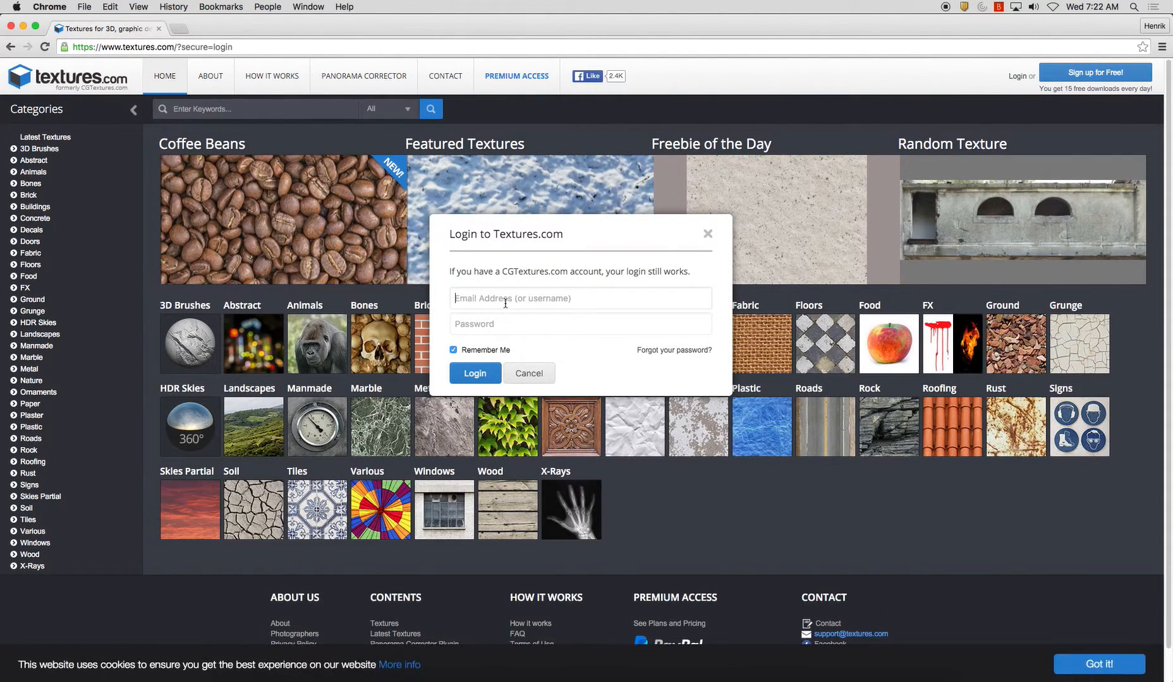
type("chickns23")
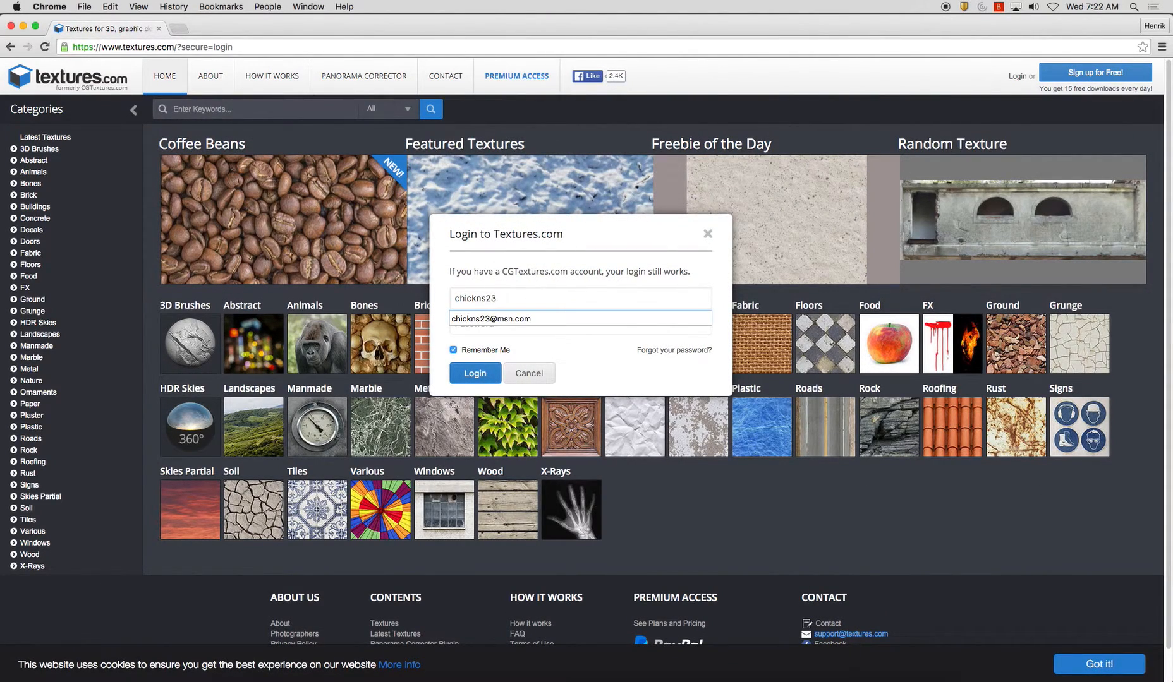
key("Down")
key("Tab")
type("•••")
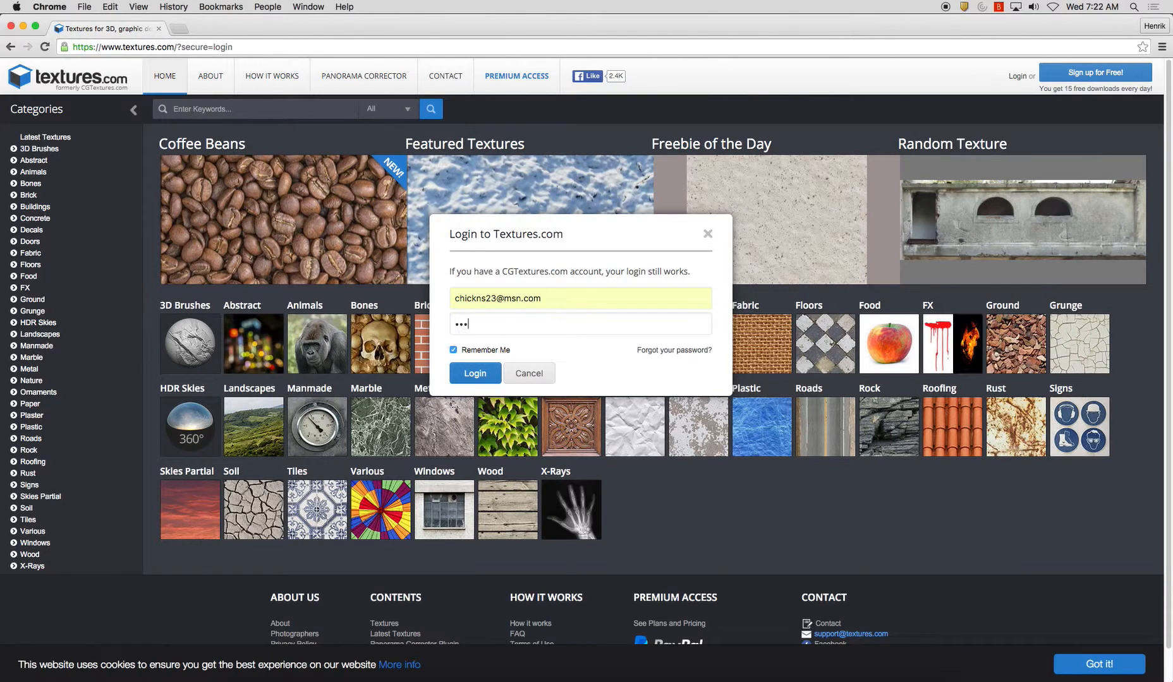
type("•••••")
key("Return")
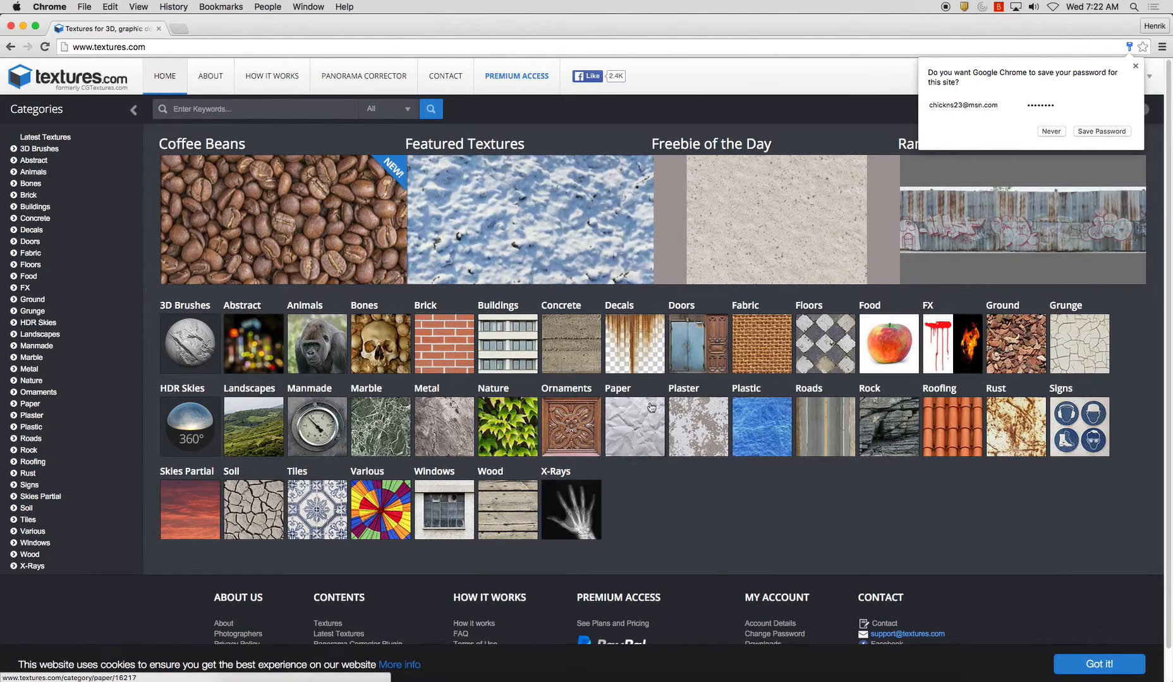
Download the free small 1024x1024 Camouflage0018 texture from Fabric > Camouflage.
left_click(781, 343)
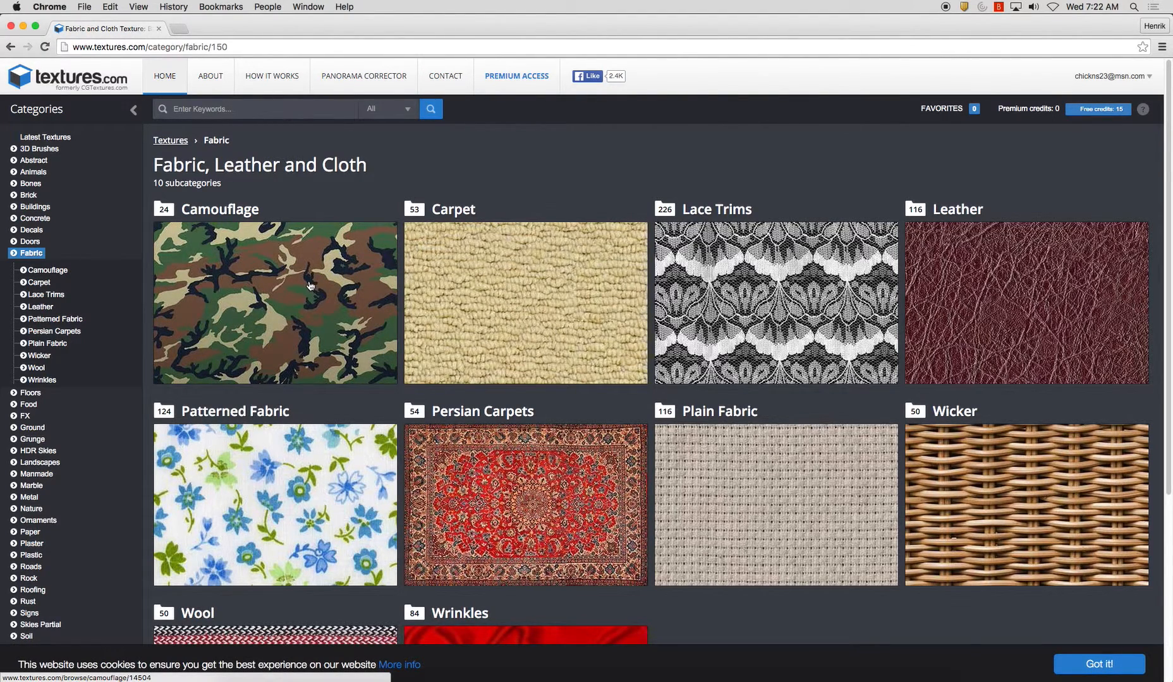
left_click(268, 289)
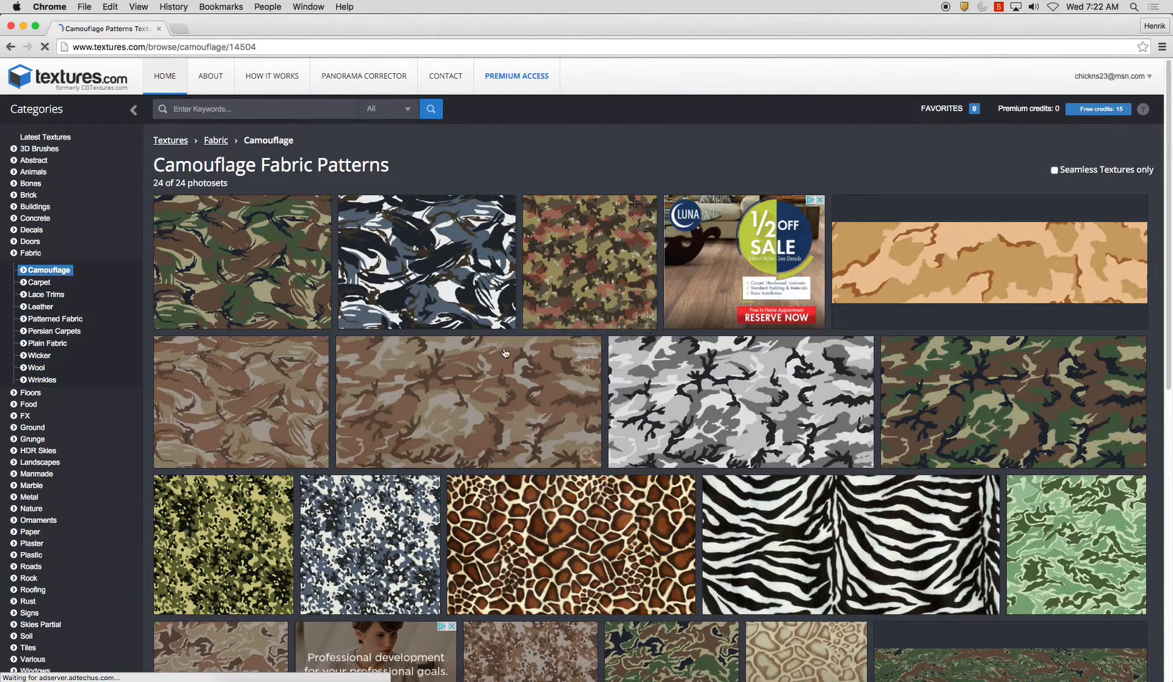
left_click(587, 259)
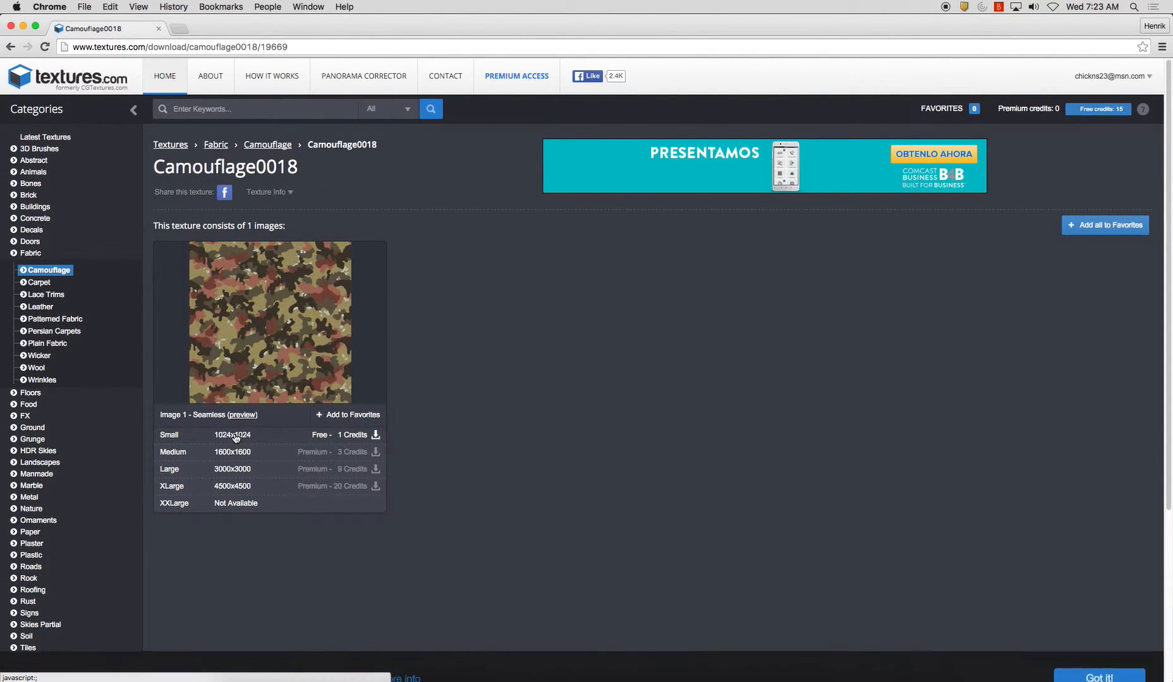
left_click(376, 435)
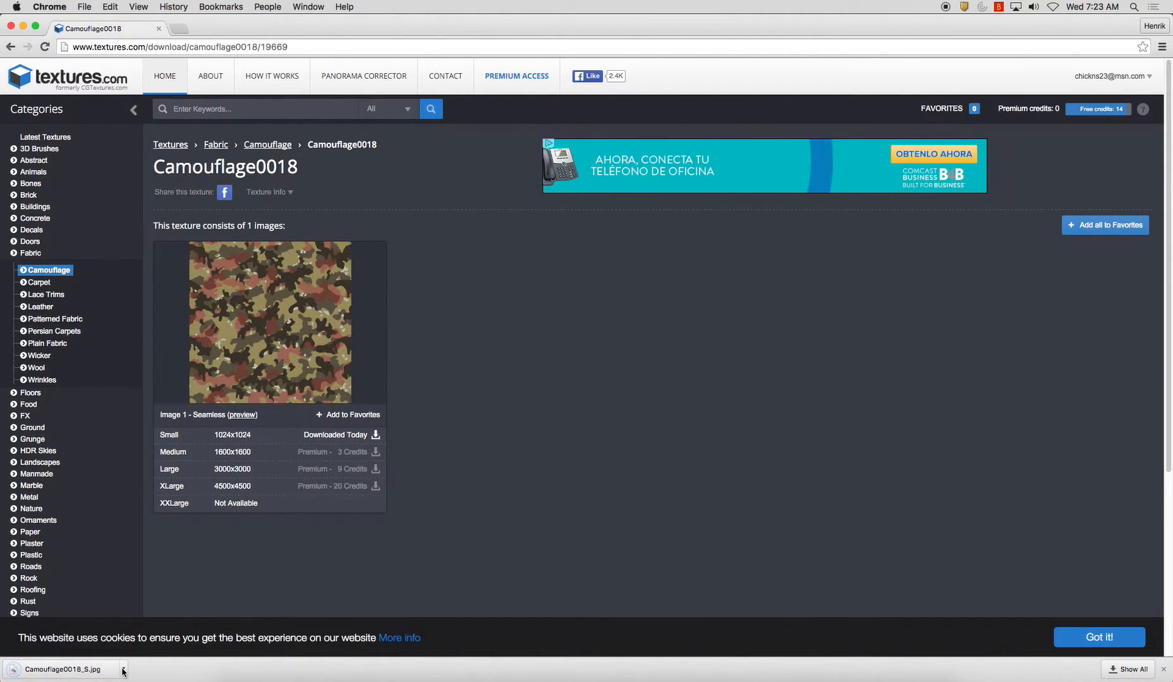
Reveal the downloaded file in Finder and minimize the windows covering it.
left_click(124, 672)
left_click(134, 657)
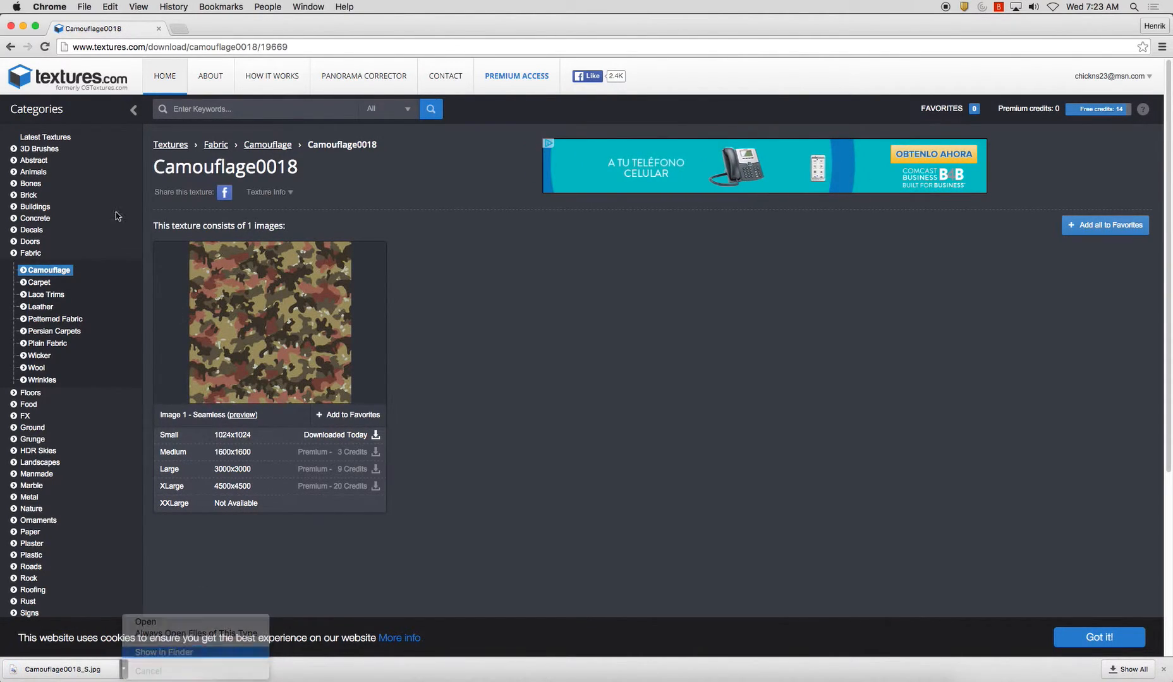
left_click(23, 26)
left_click(22, 22)
Move Camouflage0018_S.jpg from Downloads into the Character_Texturing desktop folder and return to Photoshop.
left_click(21, 22)
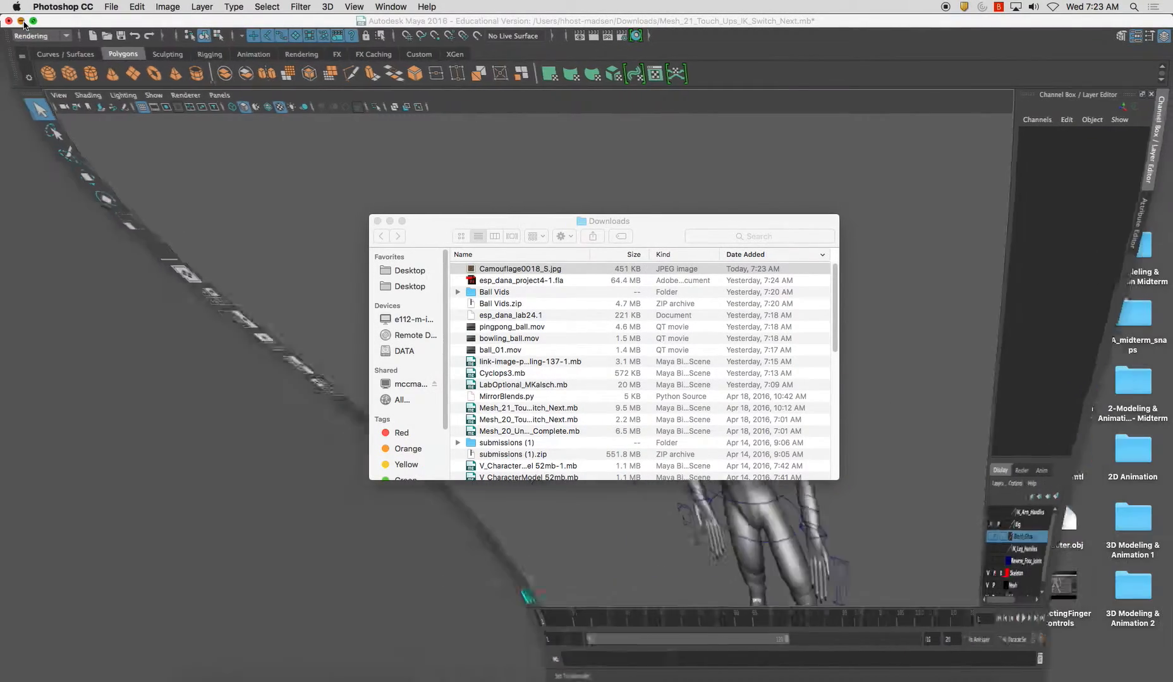
left_click(696, 245)
left_click_drag(700, 225, 544, 188)
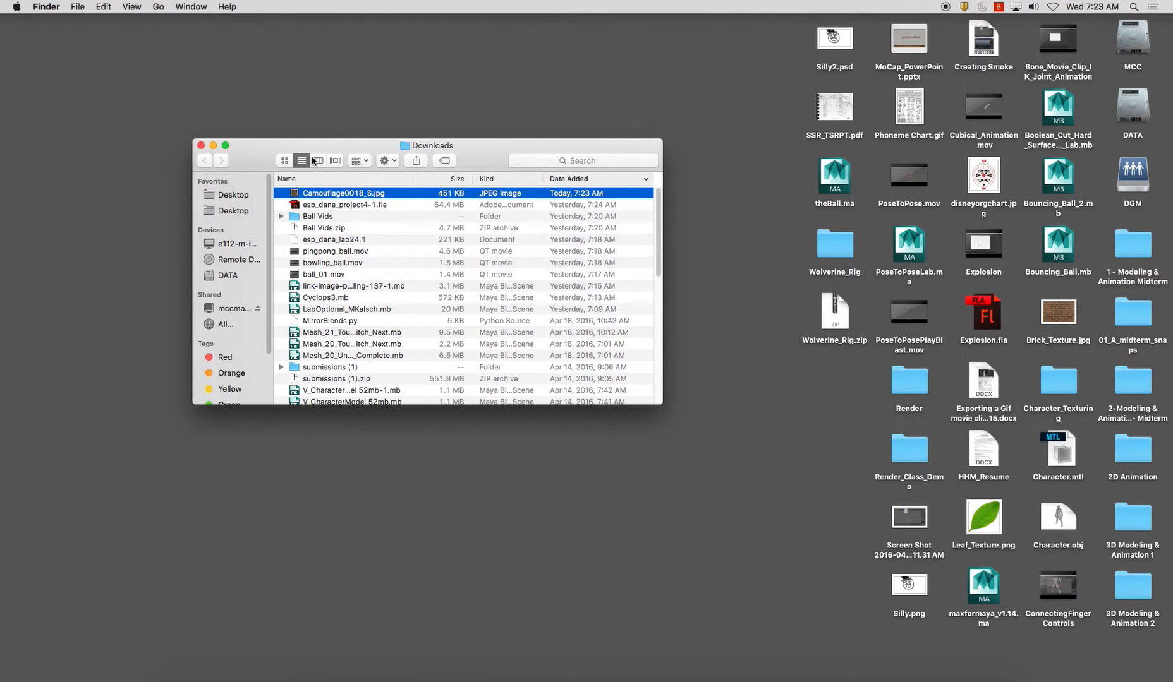
left_click_drag(331, 197, 1049, 392)
left_click(528, 671)
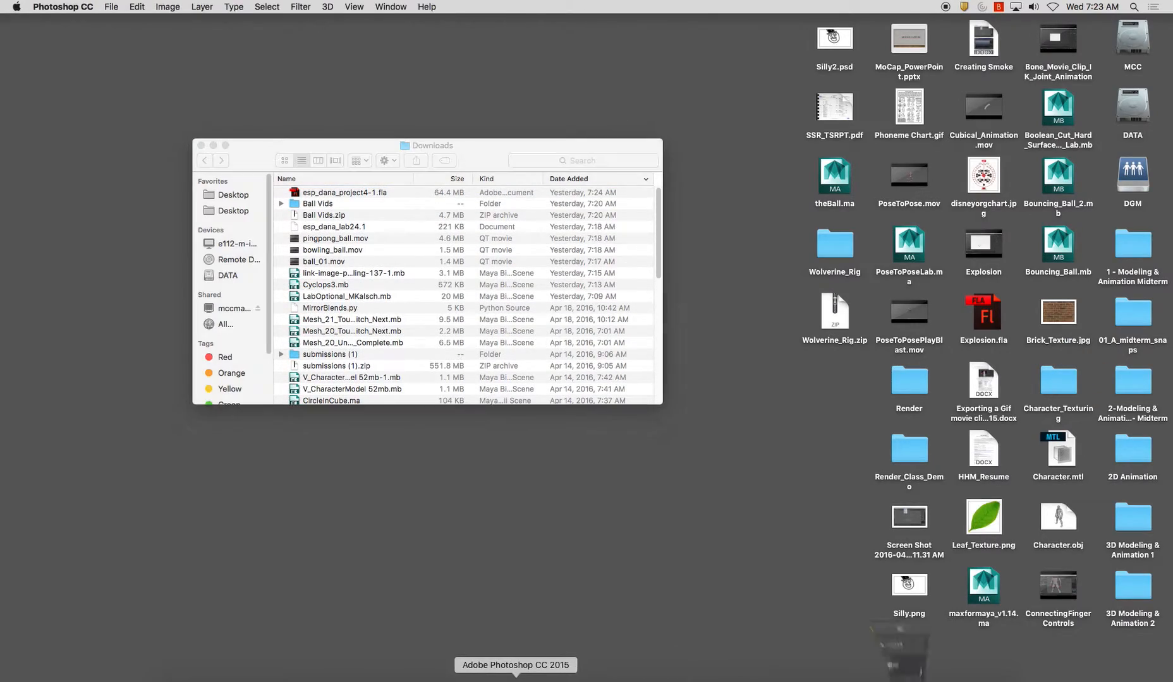
left_click_drag(675, 204, 701, 204)
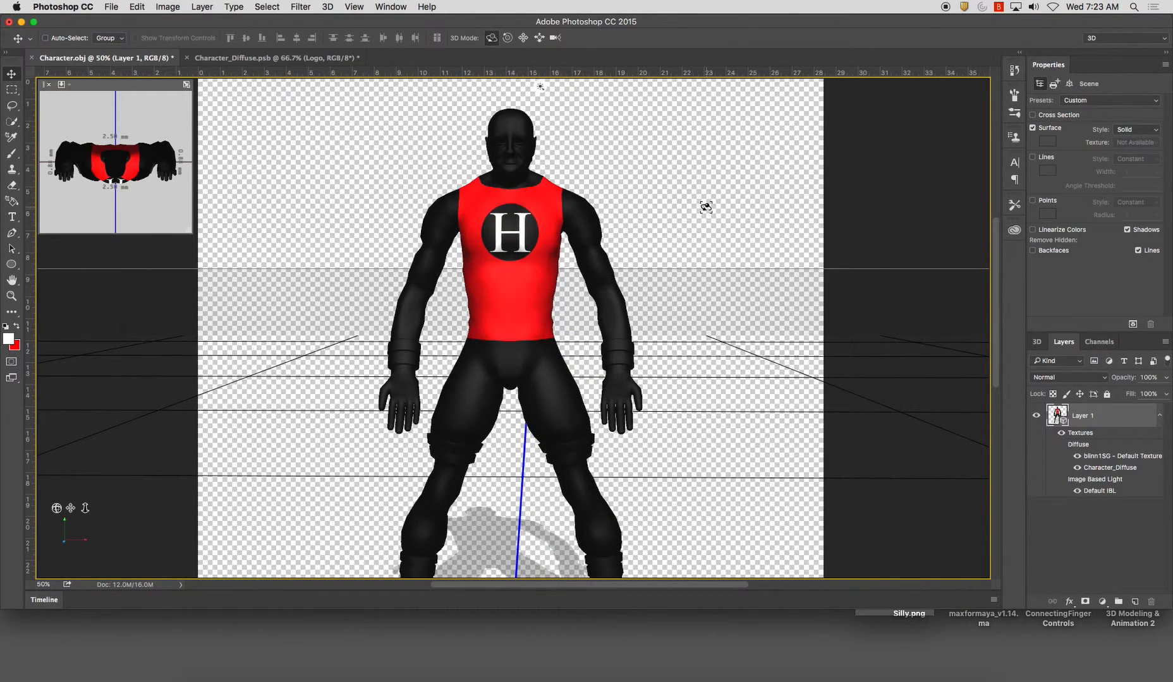
Open Camouflage0018_S.jpg as a new document and select the entire image.
key("super+o")
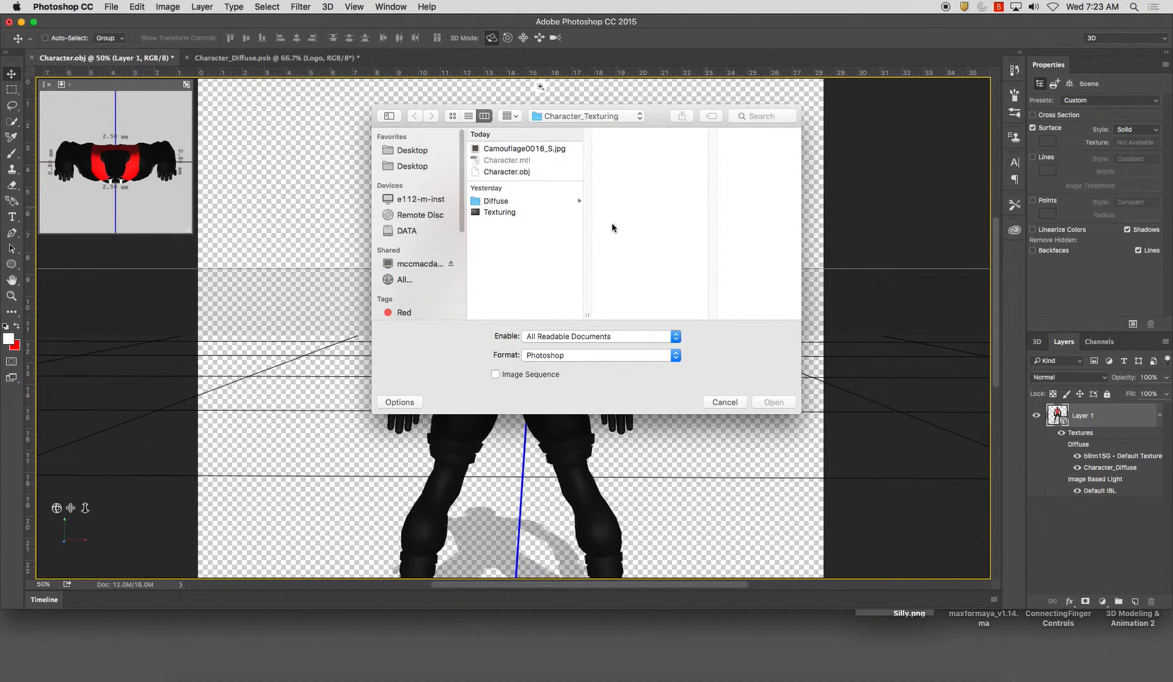
left_click(513, 149)
left_click(774, 402)
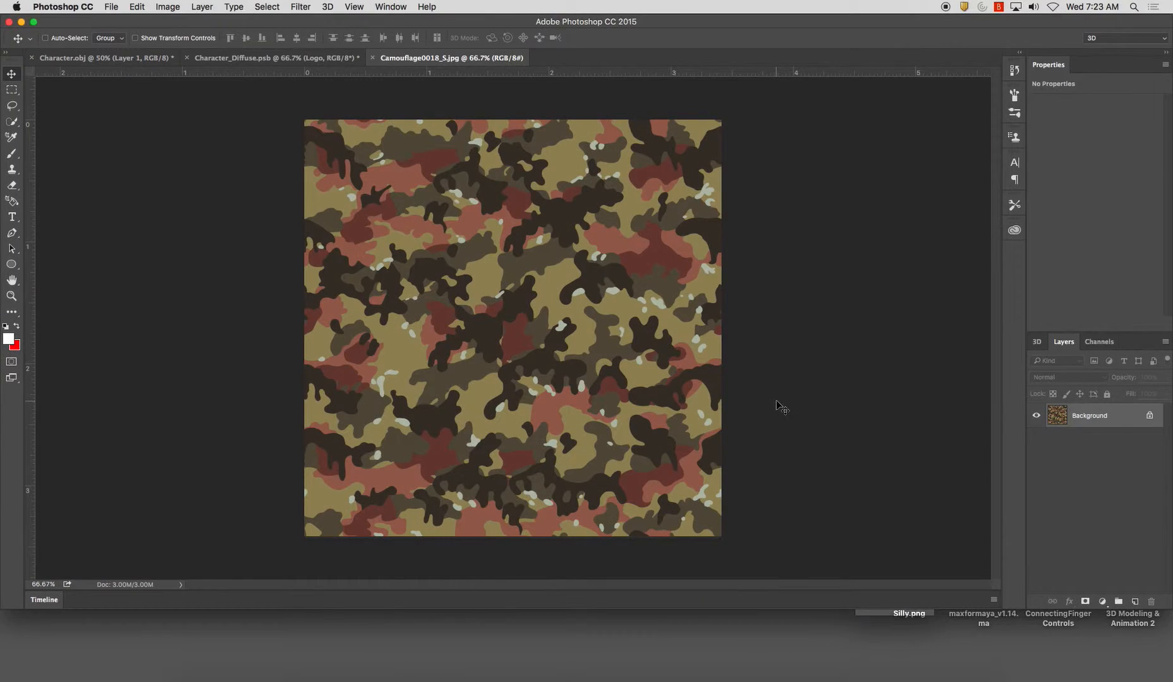
key("super+a")
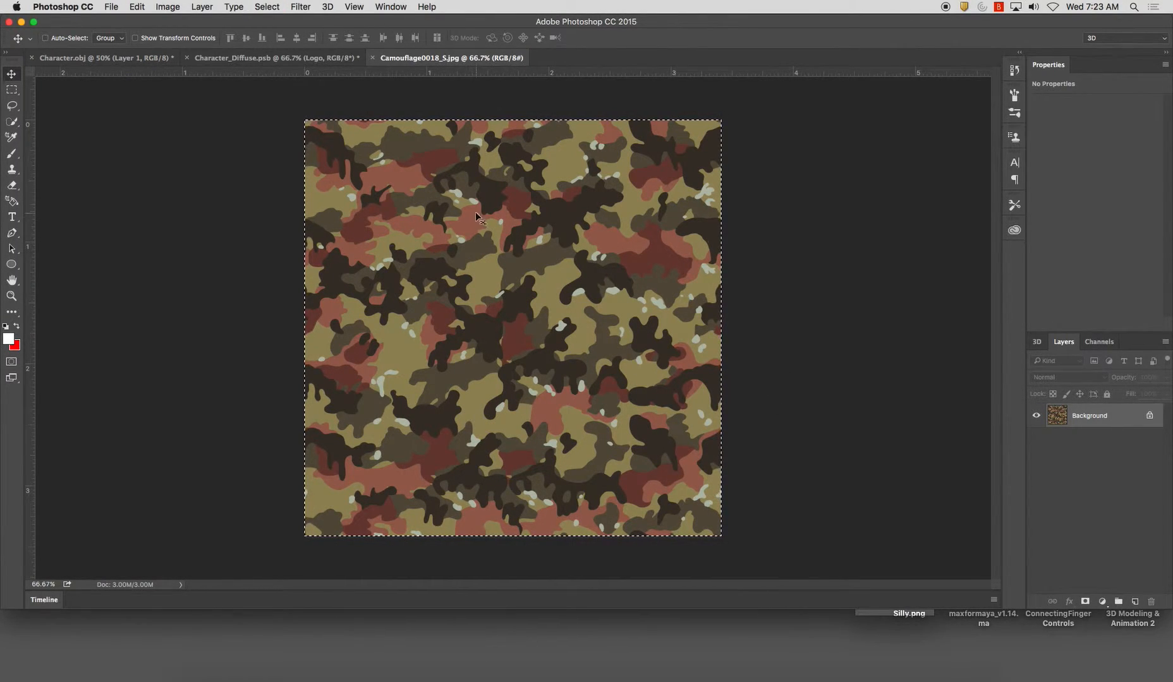
left_click(277, 58)
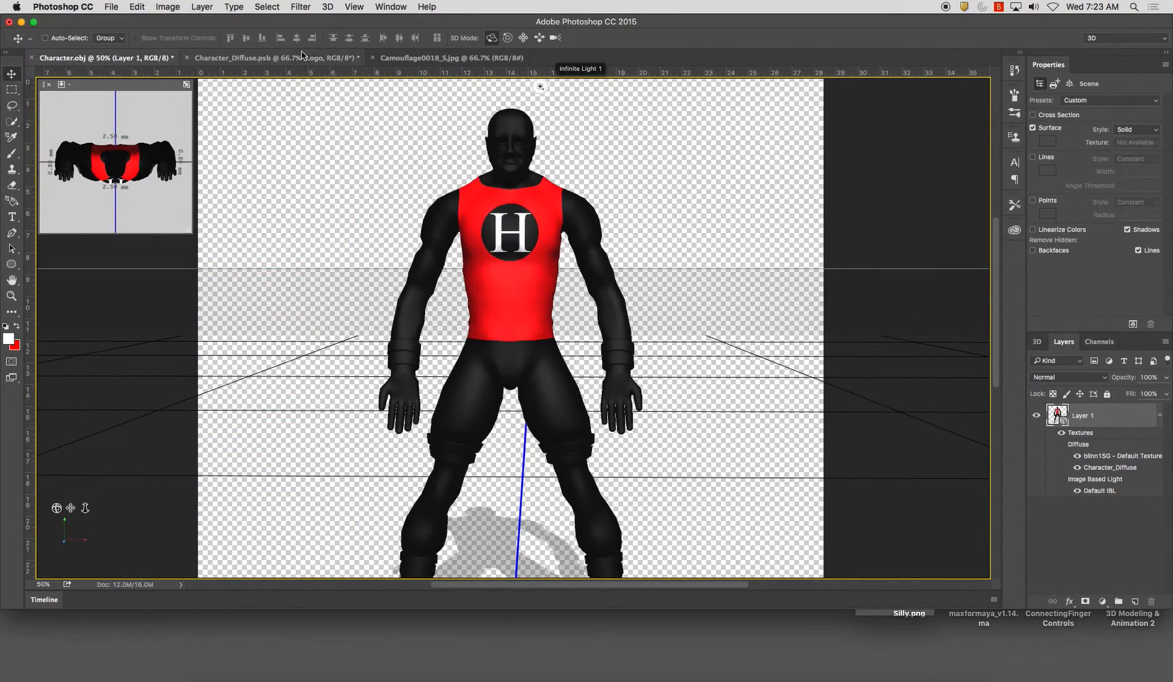
Close Character_Diffuse without saving and reopen the diffuse texture from the 3D layer's Textures list.
left_click(304, 57)
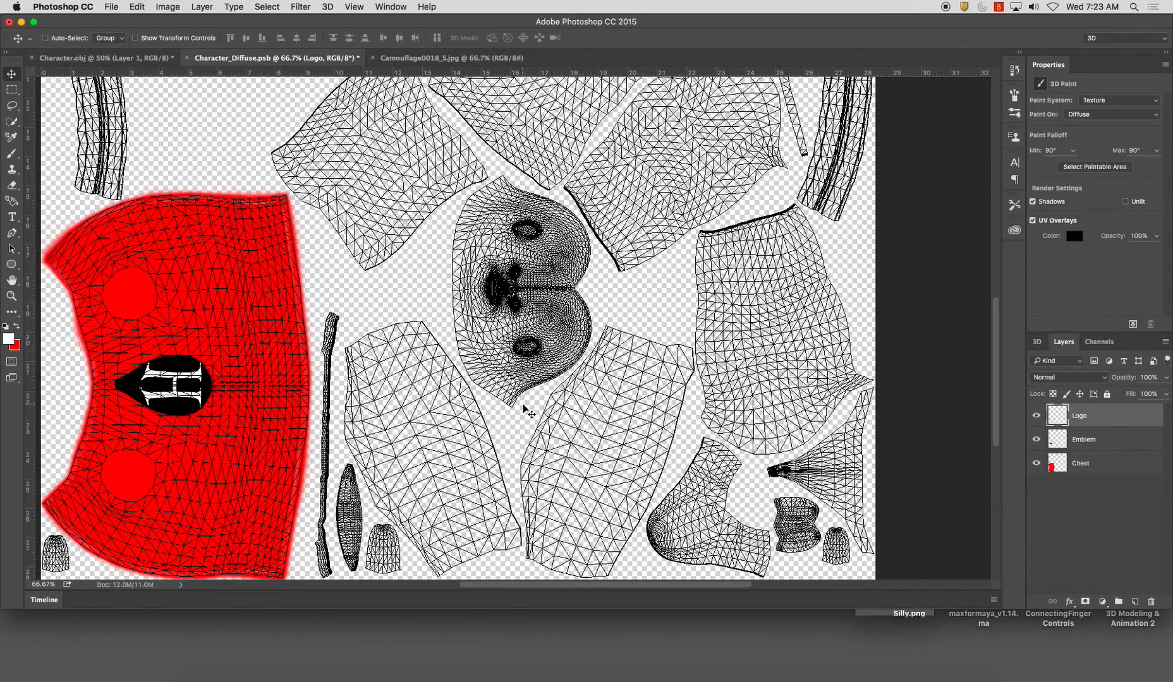
key("super+minus")
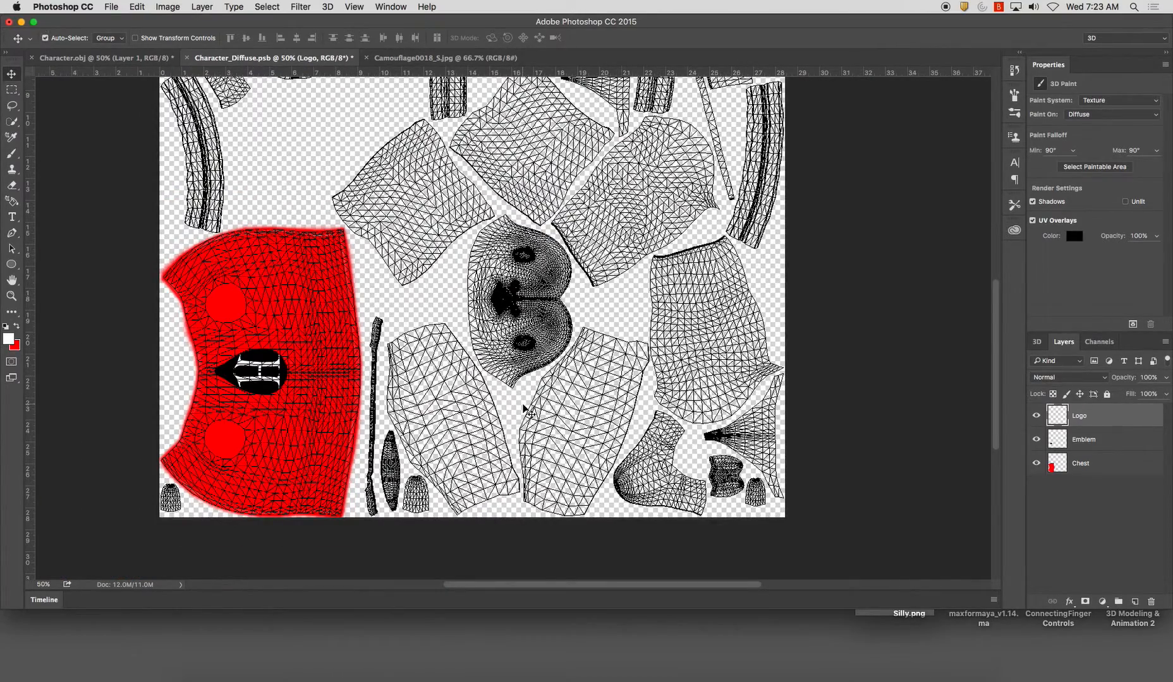
key("super+0")
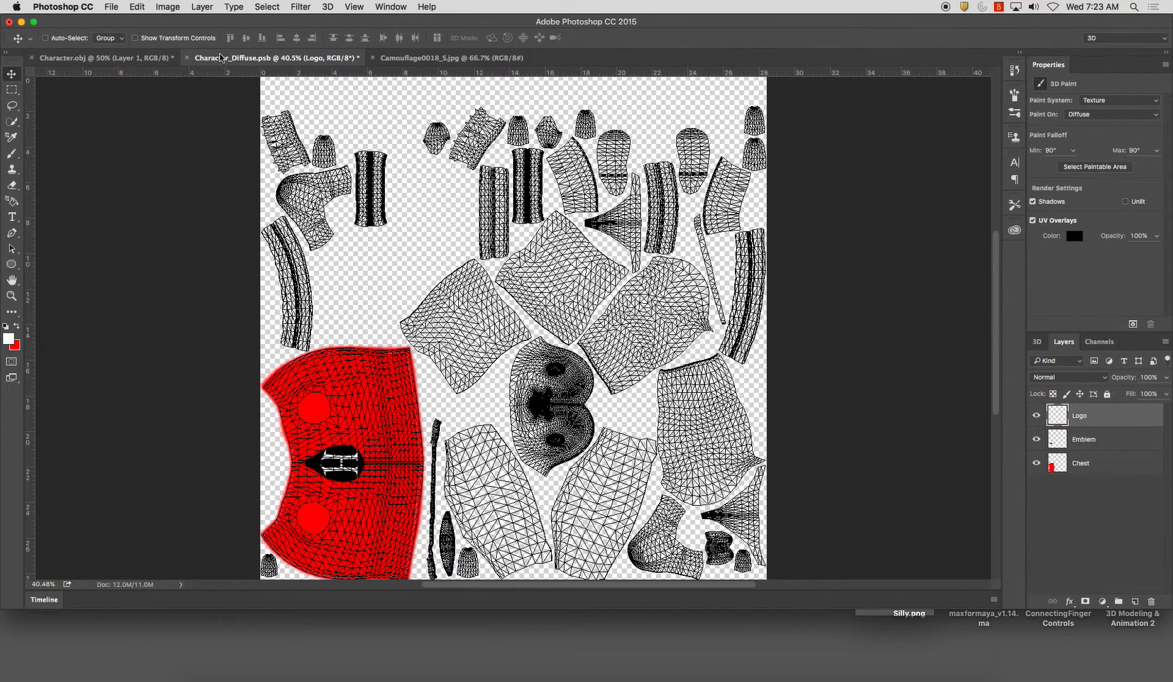
left_click(188, 58)
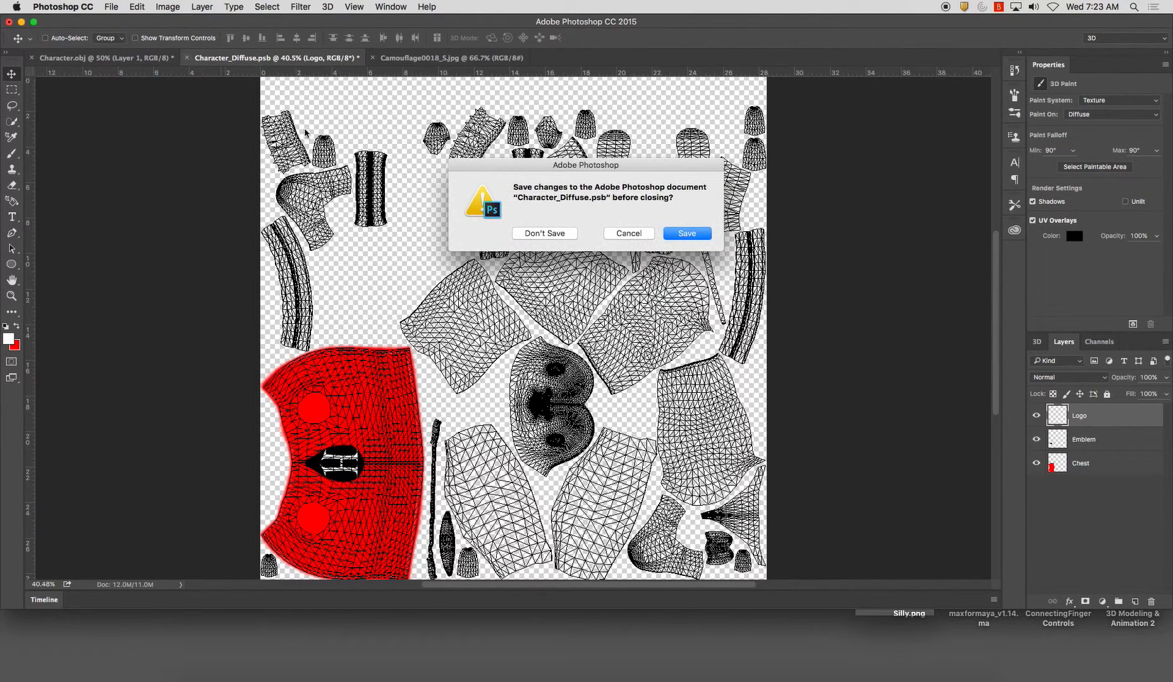
left_click(542, 234)
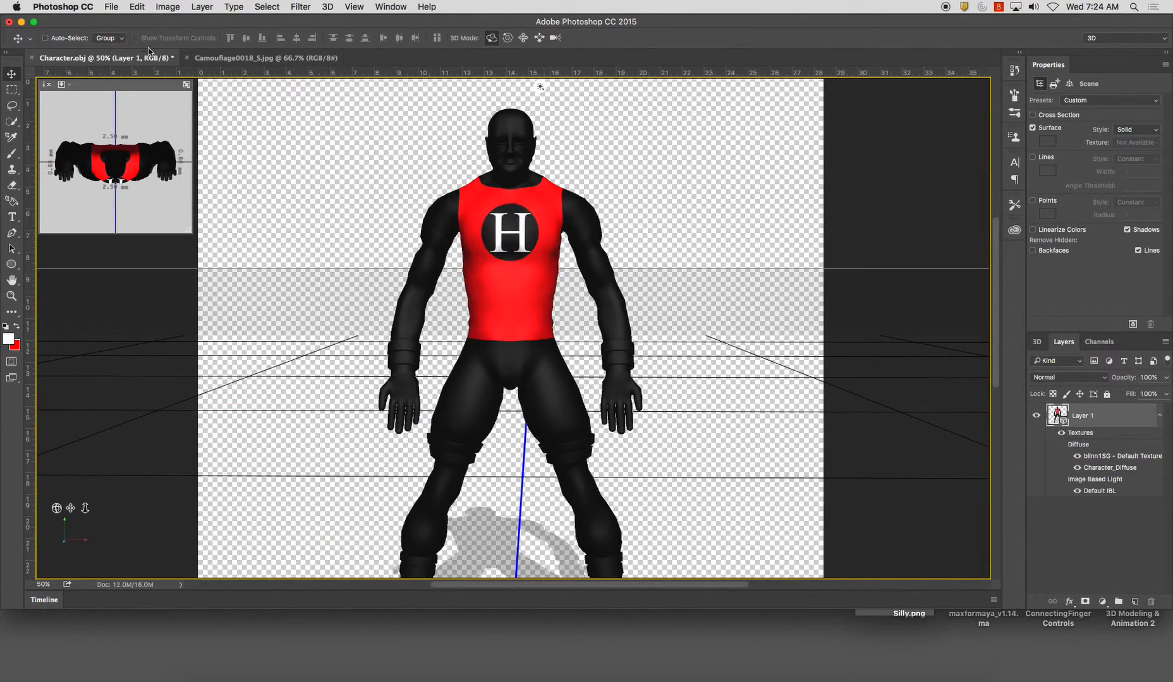
double_click(1093, 468)
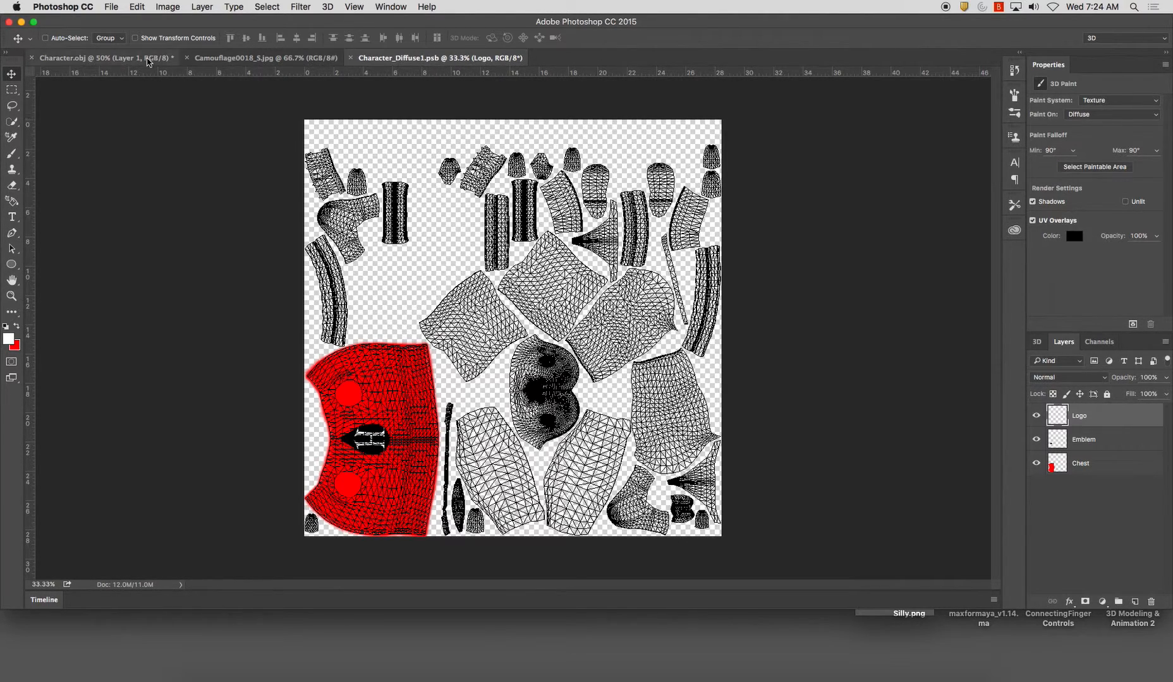
Add an empty Camo layer to the texture and an empty Layer 2 above the model in Character.obj.
left_click(1132, 603)
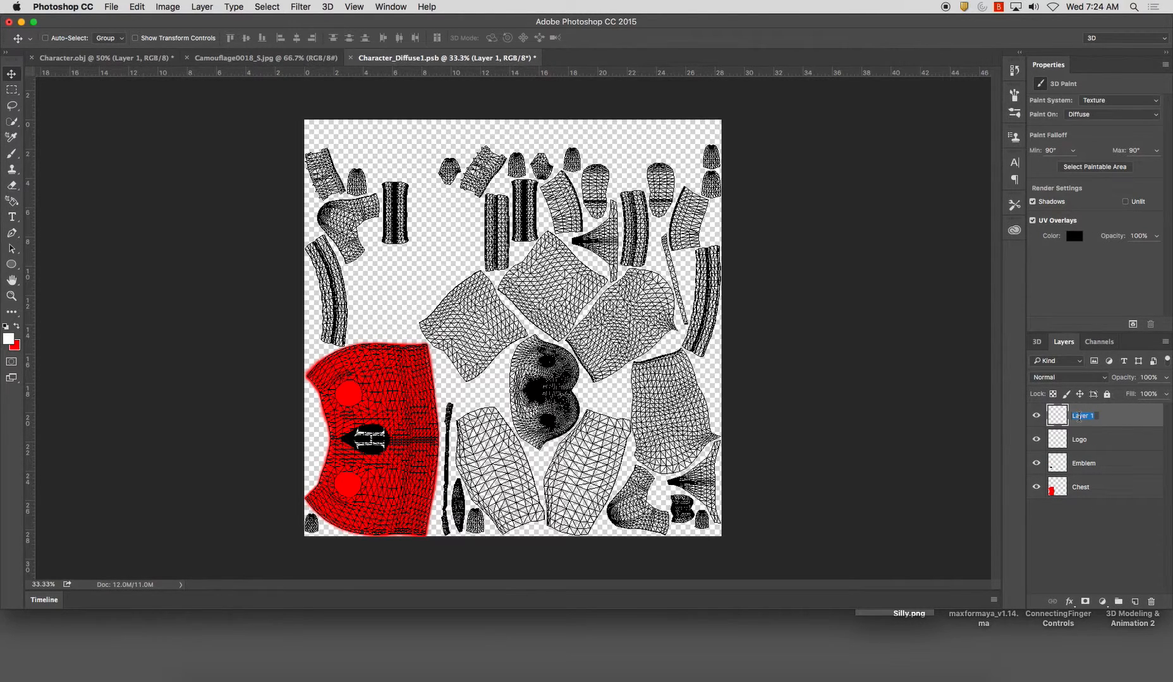
type("Camo")
key("Return")
left_click(144, 59)
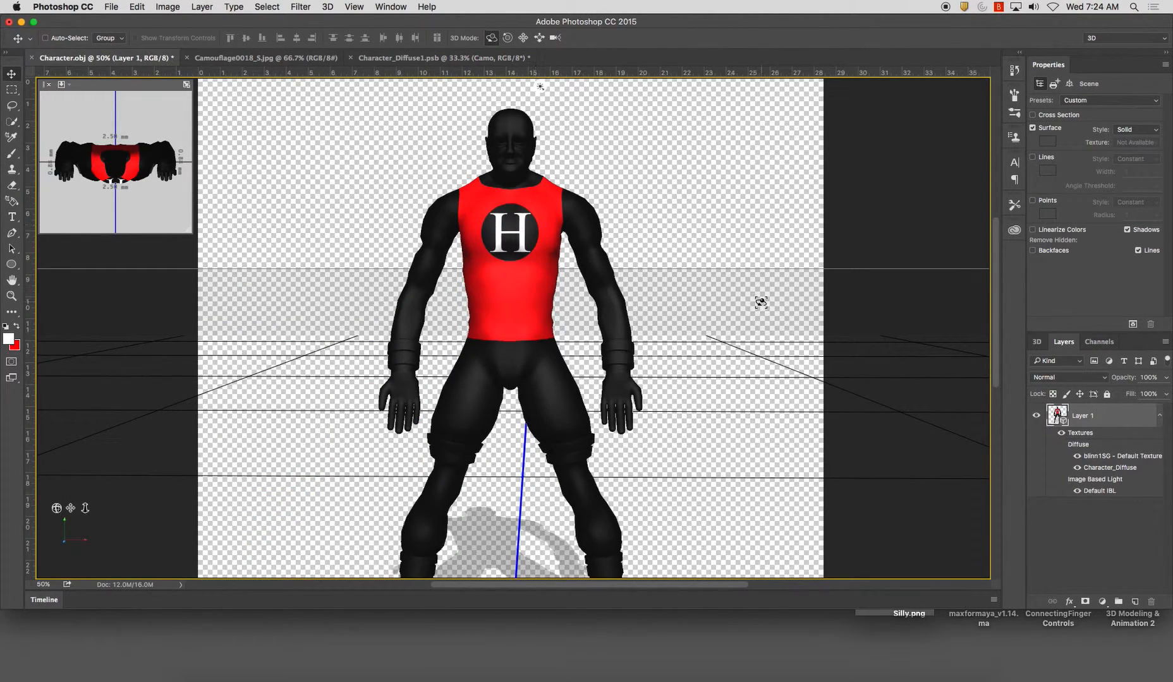
left_click(1137, 602)
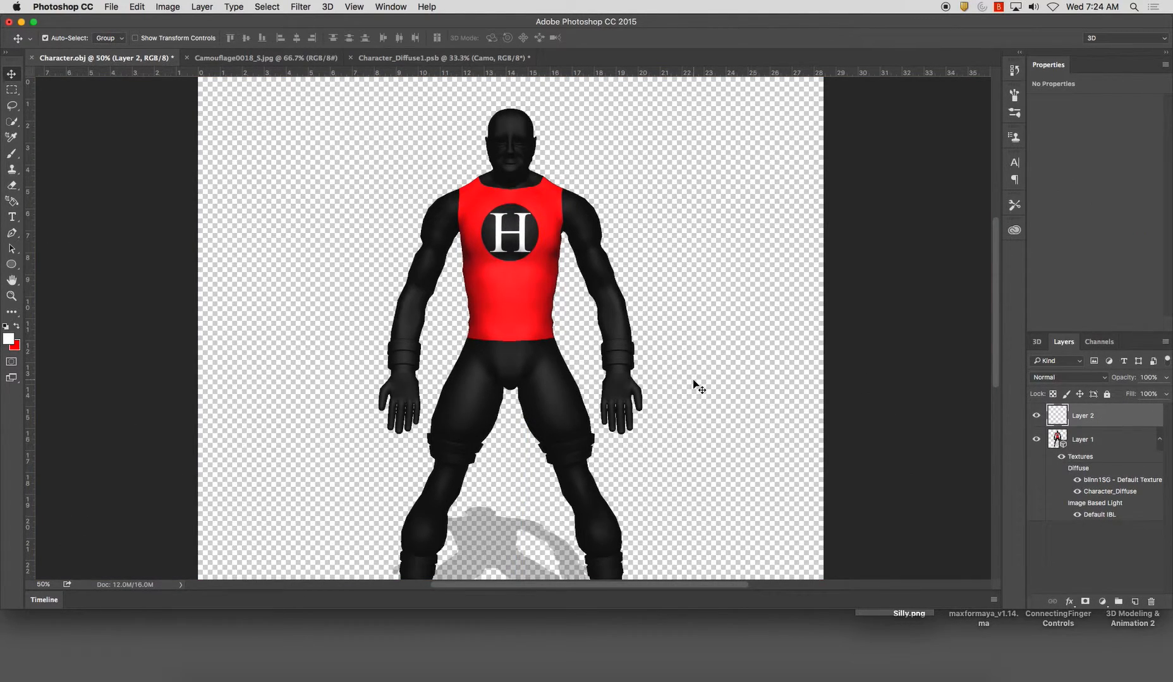
Paste the camouflage image and scale it down, centred over the character's chest.
key("super+v")
left_click_drag(608, 339, 611, 319)
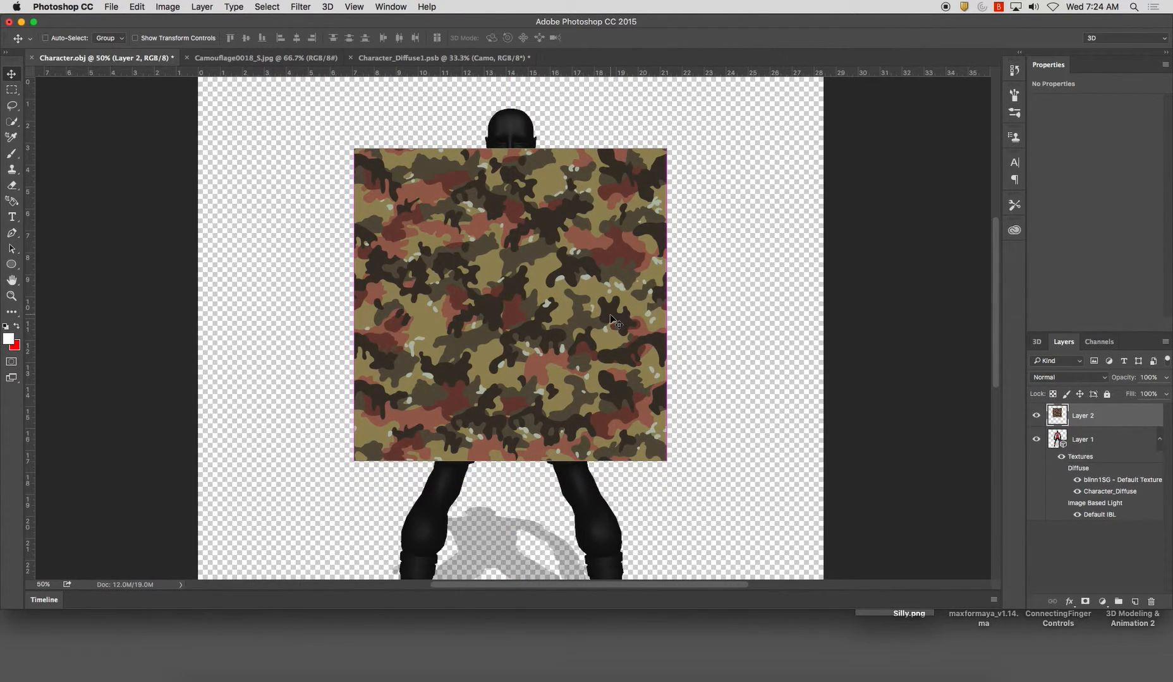
key("super+t")
left_click_drag(681, 463, 550, 302)
left_click_drag(388, 145, 416, 172)
left_click_drag(477, 234, 484, 231)
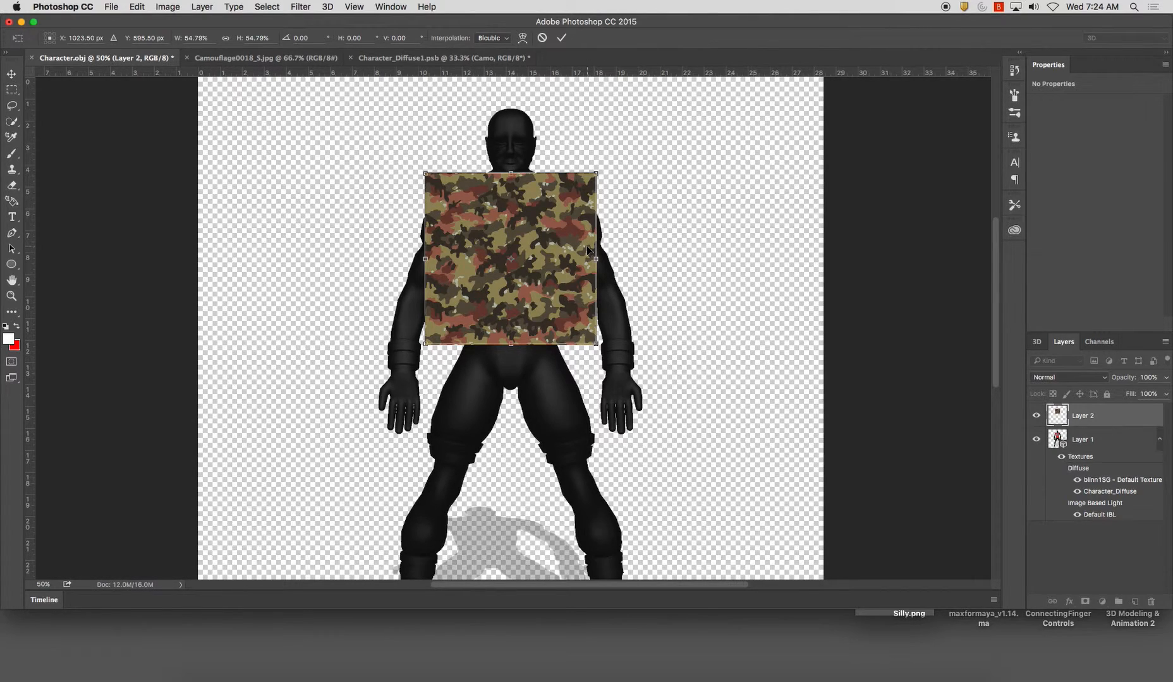
Apply the transform, deselect, and merge the camo layer down onto the 3D model.
key("Return")
key("super+d")
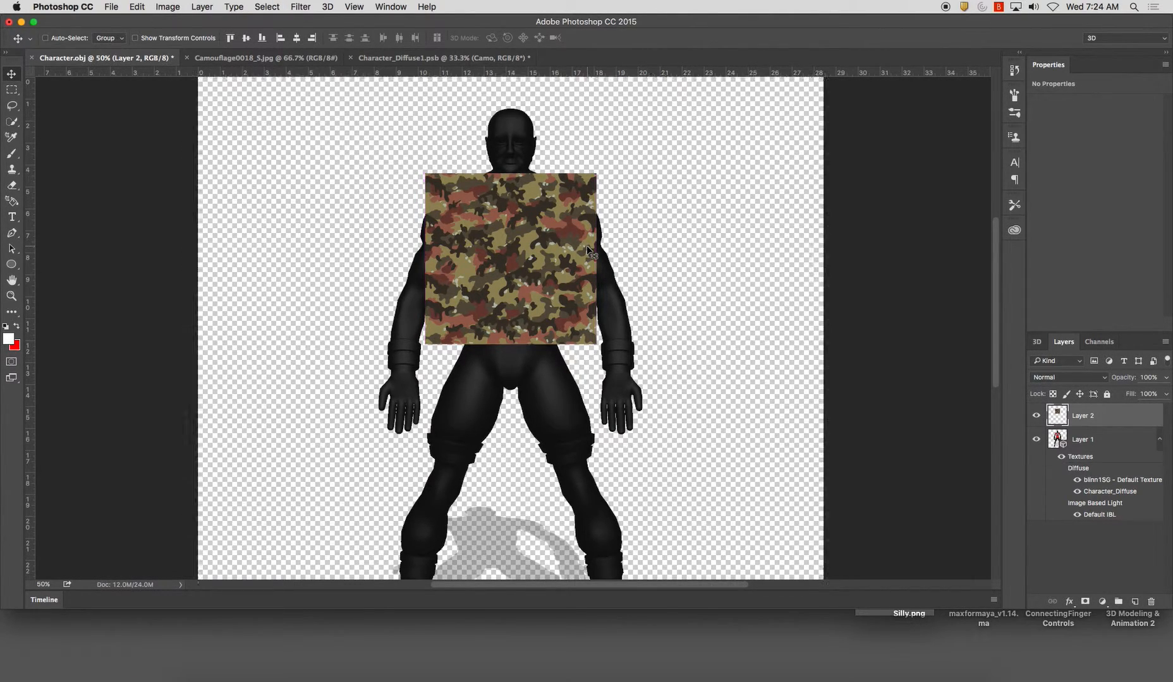
key("super+d")
right_click(1106, 417)
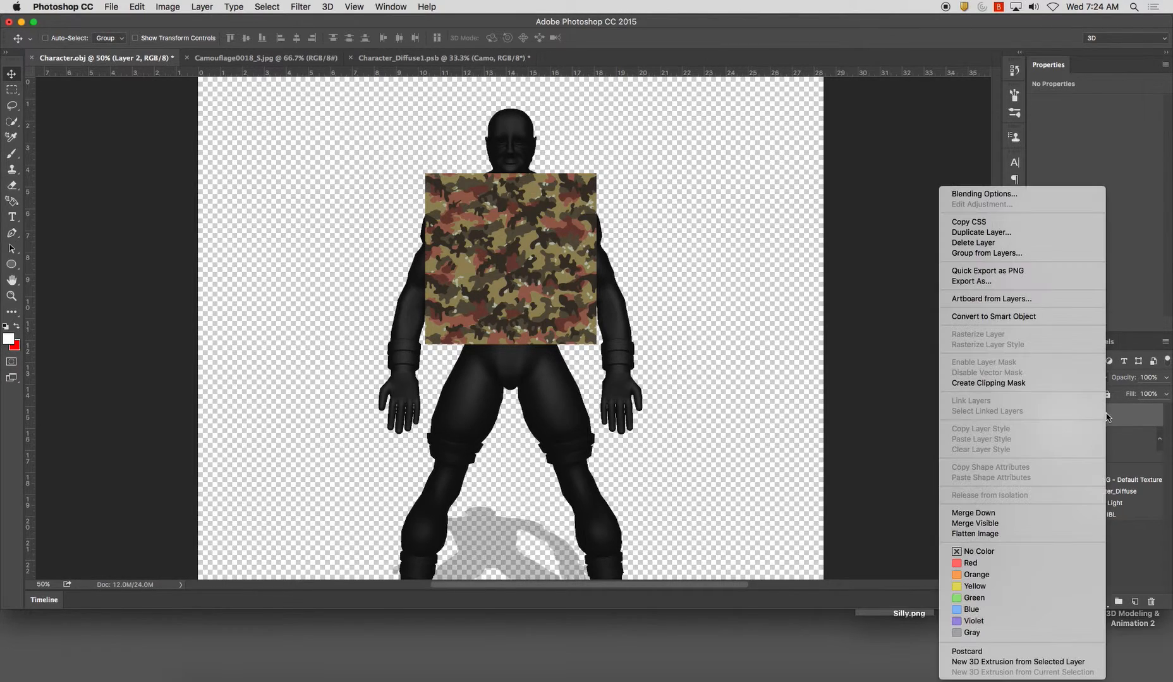
left_click(1000, 513)
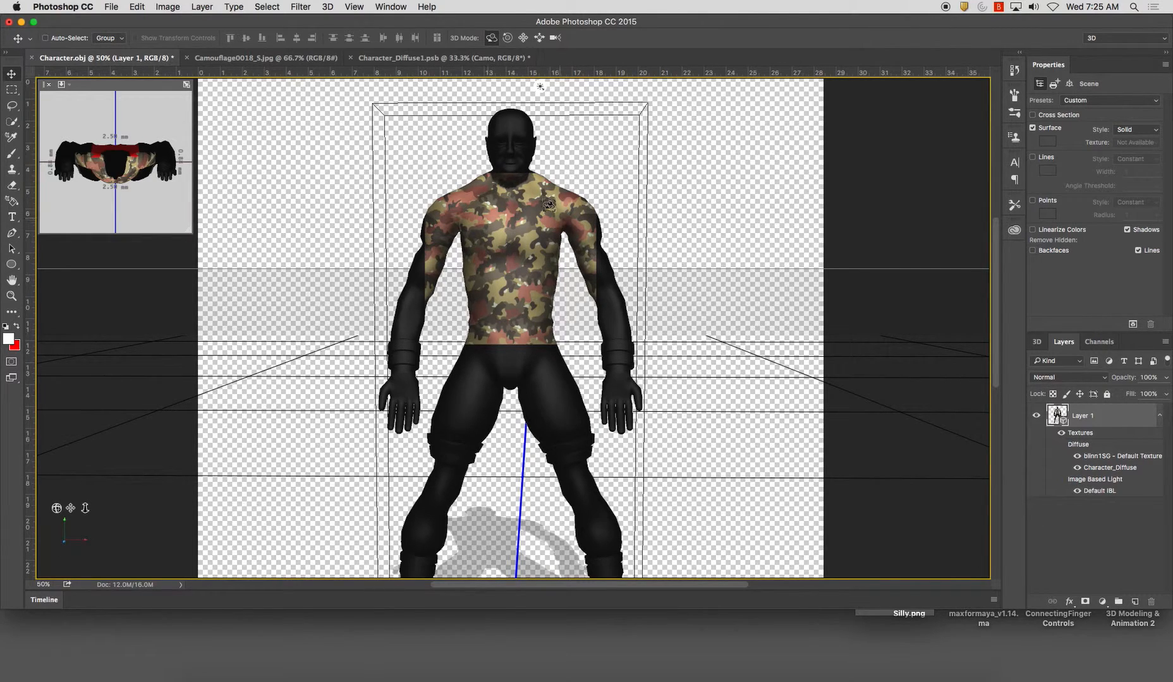
In the diffuse texture, rename the Camo layer to Camo_Front.
left_click(384, 58)
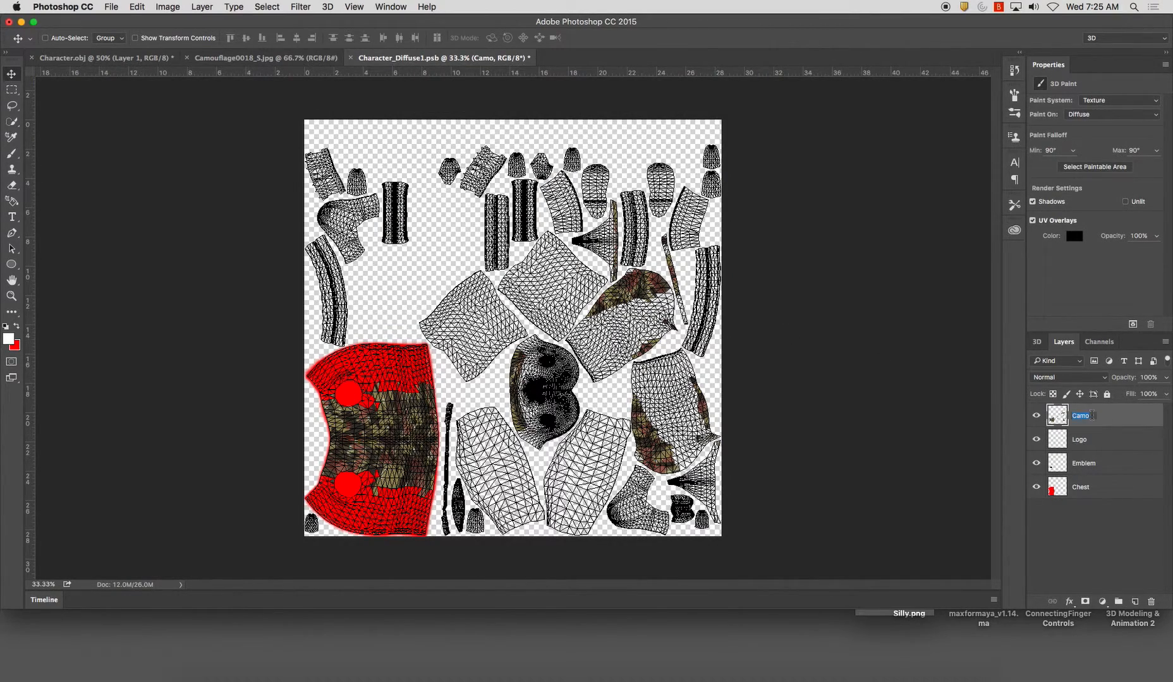
key("Right")
key("Return")
left_click(1112, 418)
Add an empty Left_Side layer above Camo_Front and close the camouflage image document.
left_click(1136, 603)
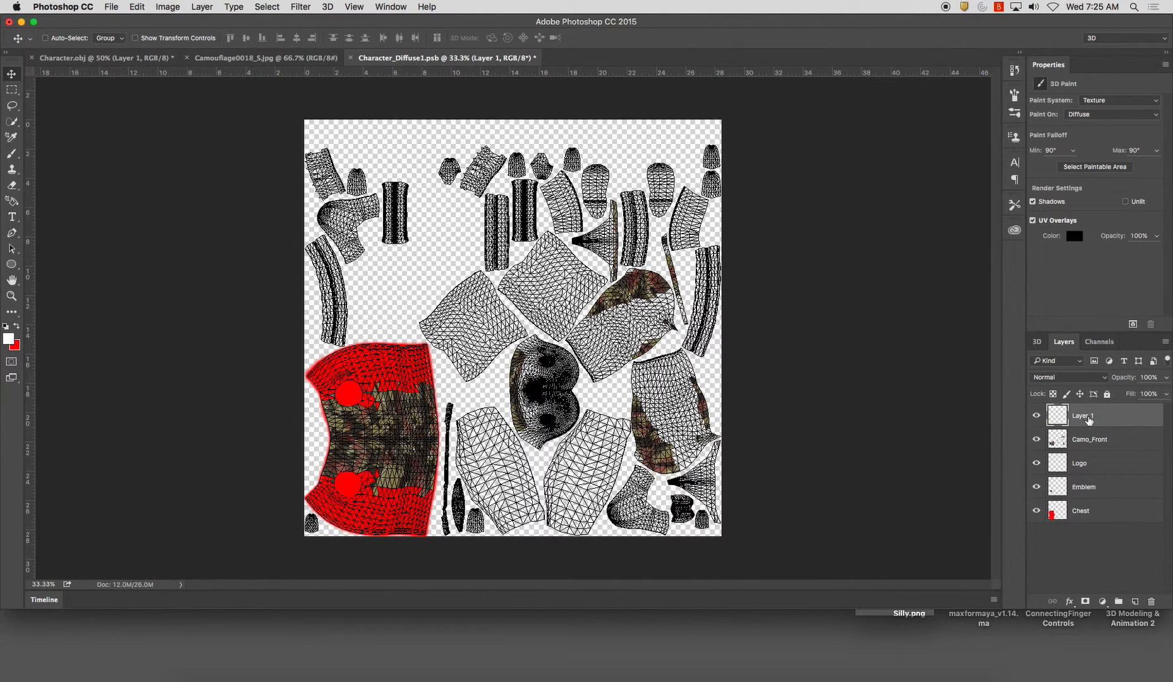
type("Left_Side")
key("Return")
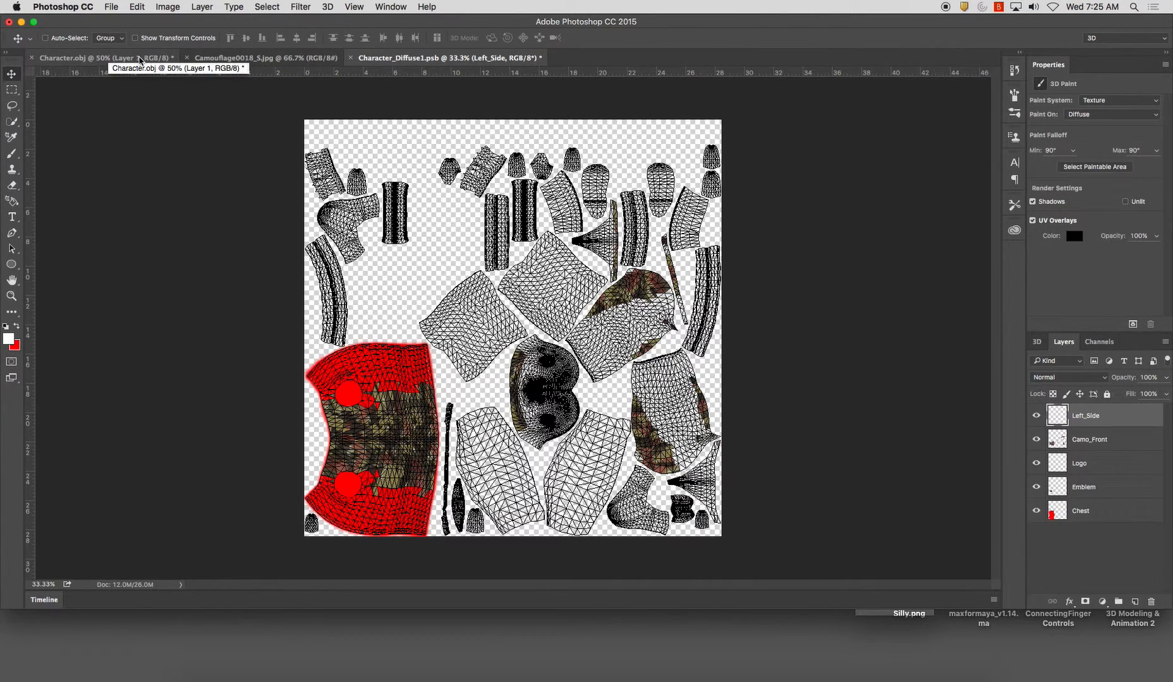
left_click(186, 58)
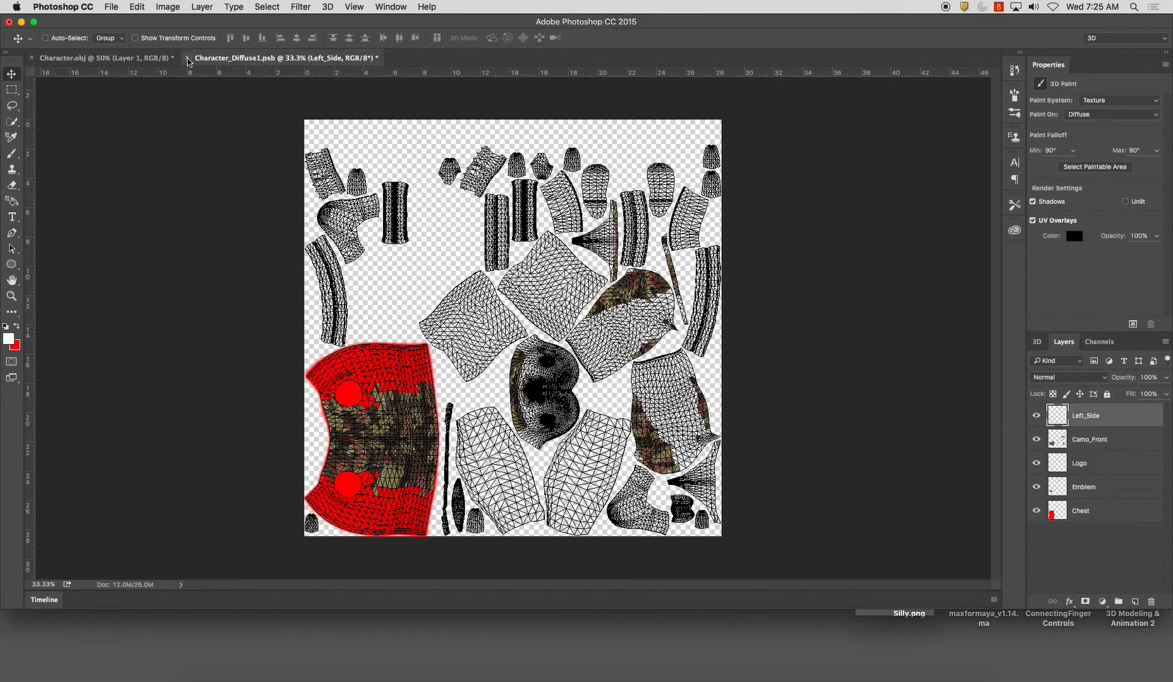
left_click(129, 58)
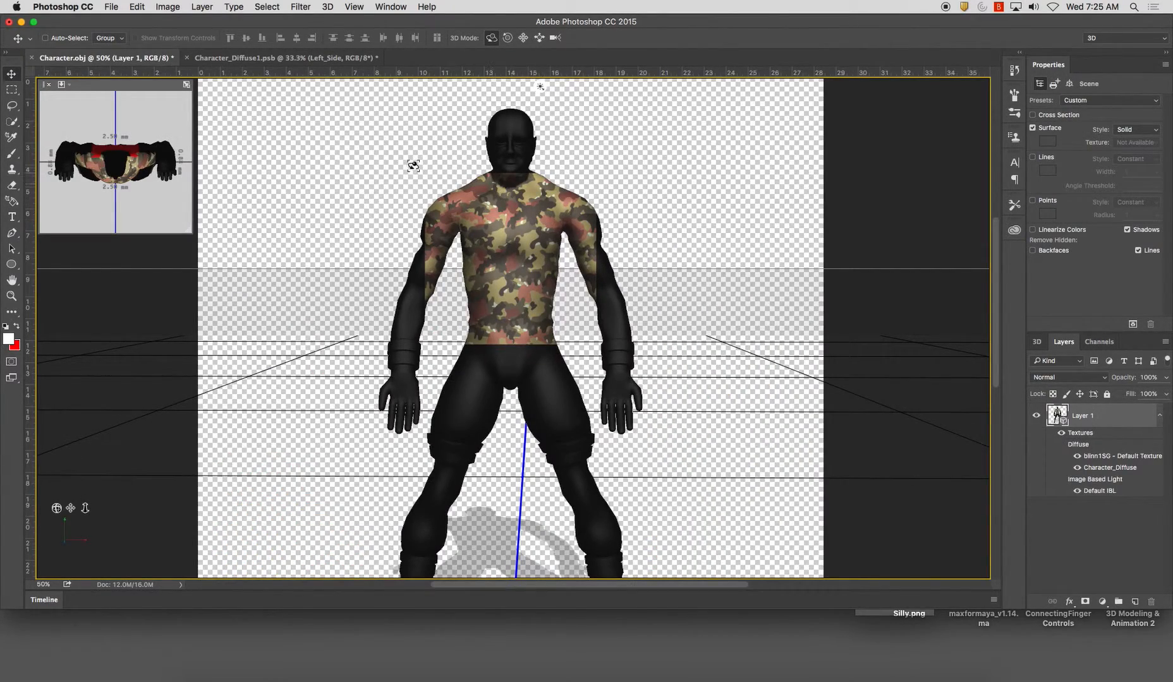
Orbit to a side profile, paste the camo over the torso's side and merge it onto the model.
left_click_drag(336, 174, 497, 164)
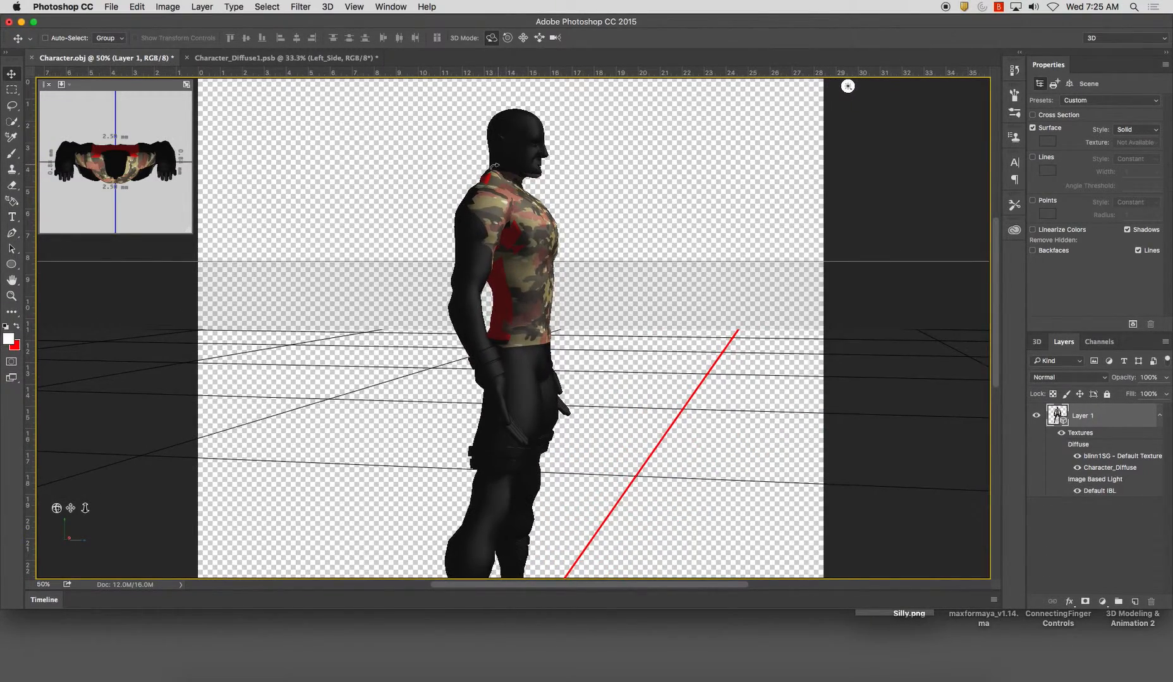
key("super+v")
left_click_drag(525, 291, 523, 225)
right_click(1109, 416)
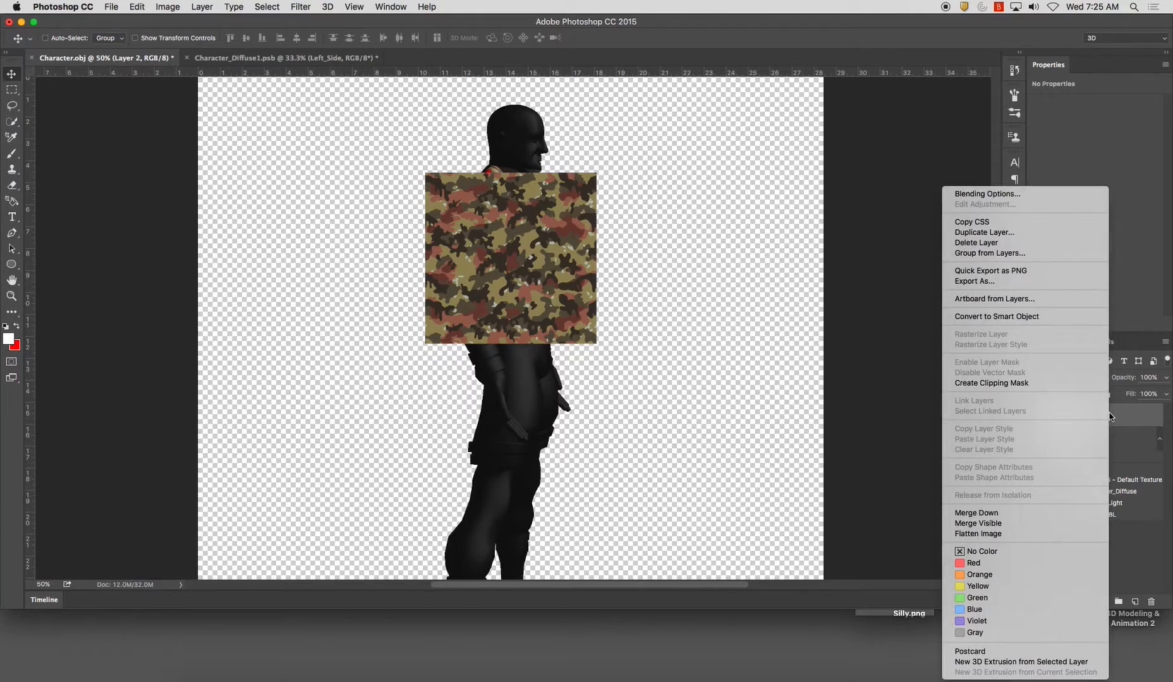
left_click(1001, 512)
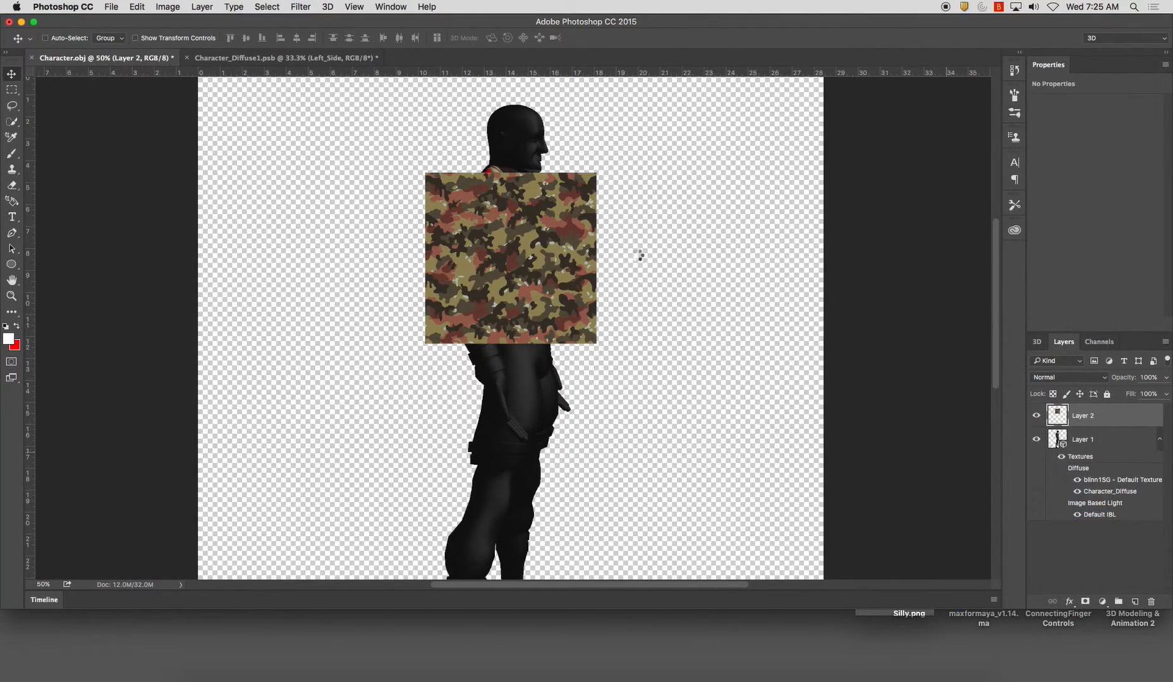
Orbit to a rear three-quarter view and add a new empty layer atop the diffuse texture.
left_click_drag(381, 160, 509, 157)
left_click(284, 58)
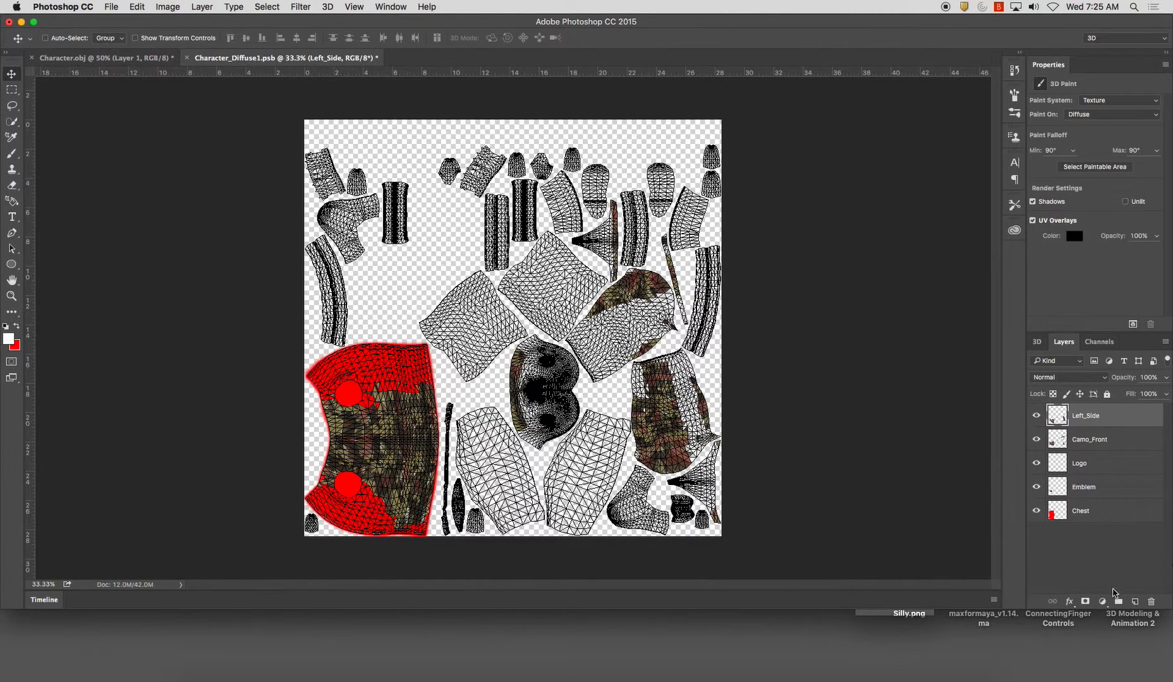
left_click(1135, 602)
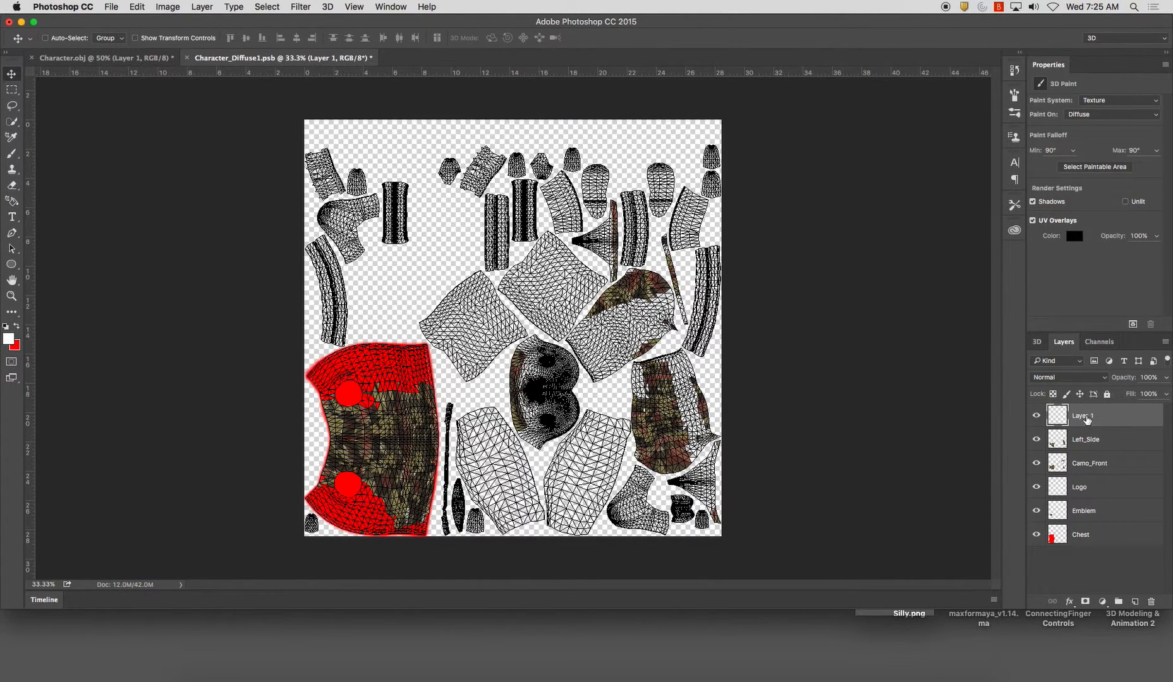
Rename the three texture layers Back_Camo, Left_Camo and Front_Camo, leaving Back_Camo active.
key("Return")
double_click(1088, 417)
key("Return")
double_click(1093, 442)
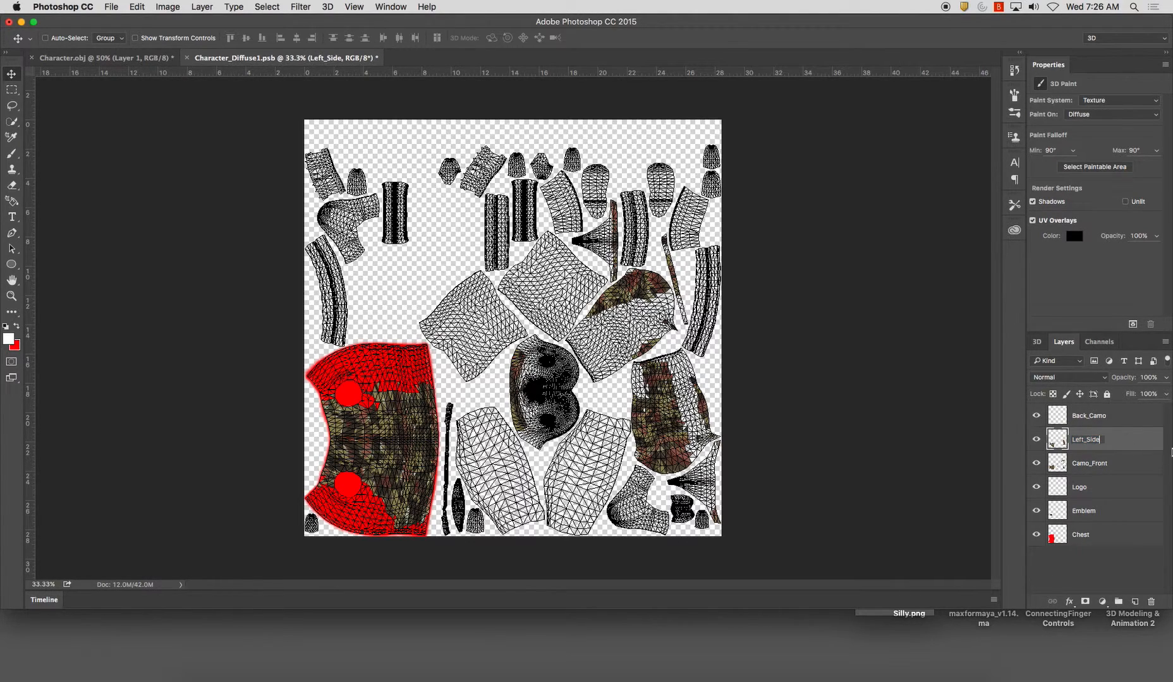
type("Left_Camo")
key("Return")
double_click(1095, 461)
type("Fron")
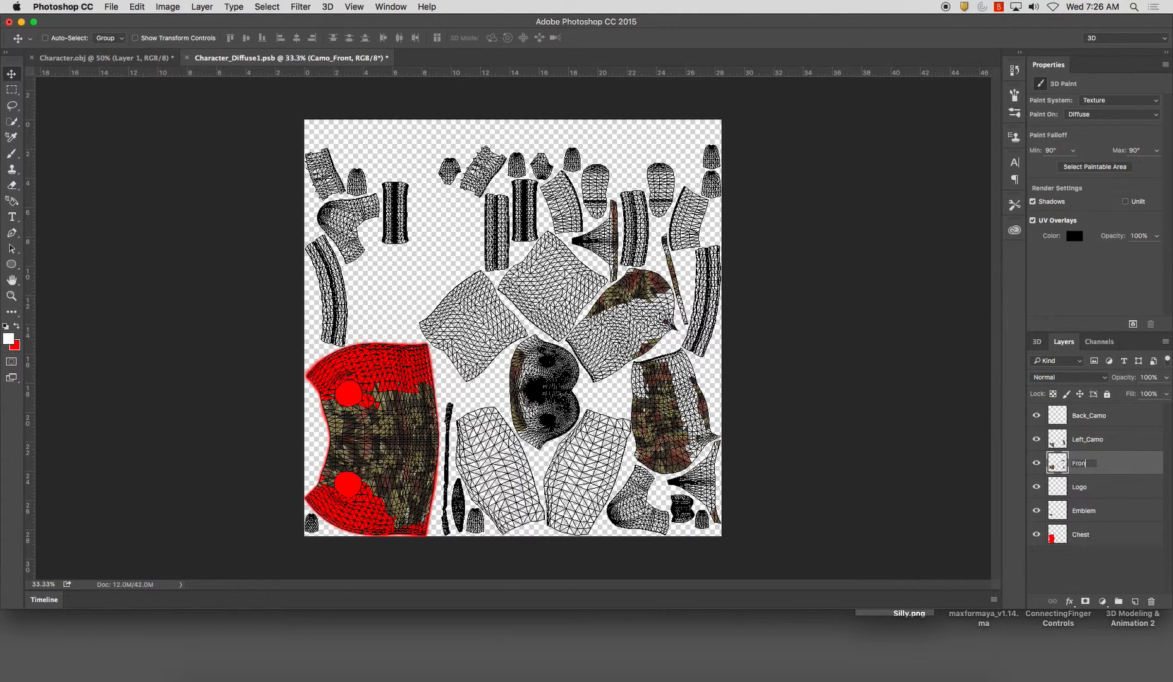
key("Return")
left_click(1090, 418)
left_click(126, 57)
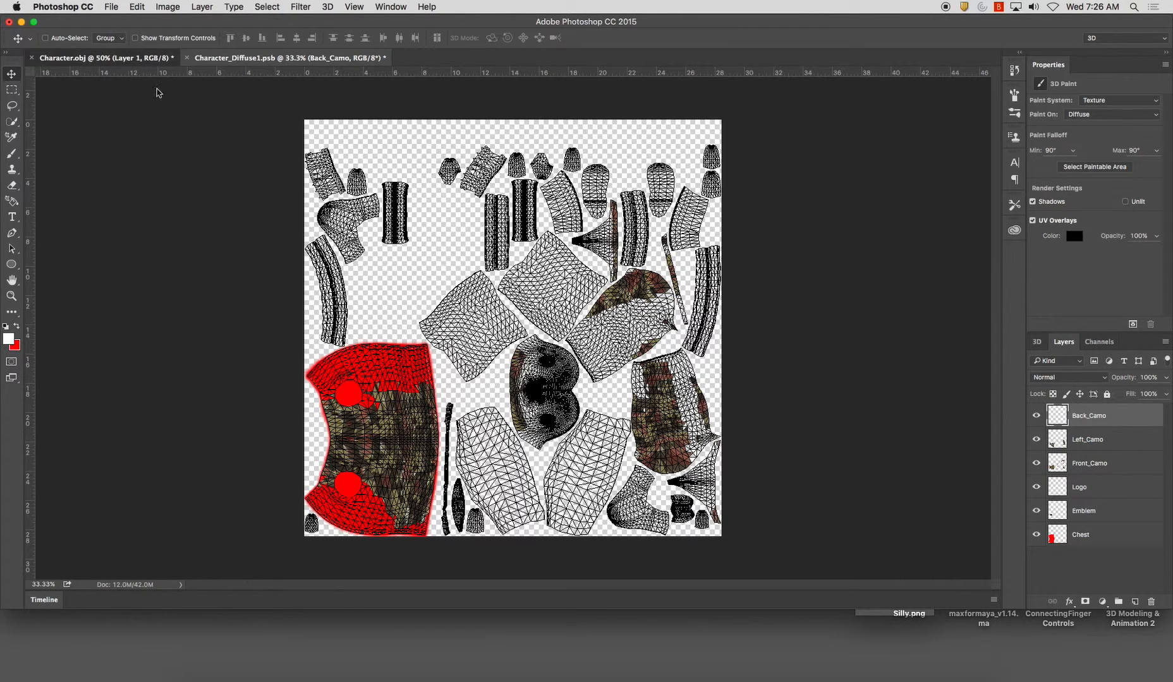
Rotate Infinite Light 1 to brighten the model and cast a shadow.
left_click_drag(340, 254, 427, 244)
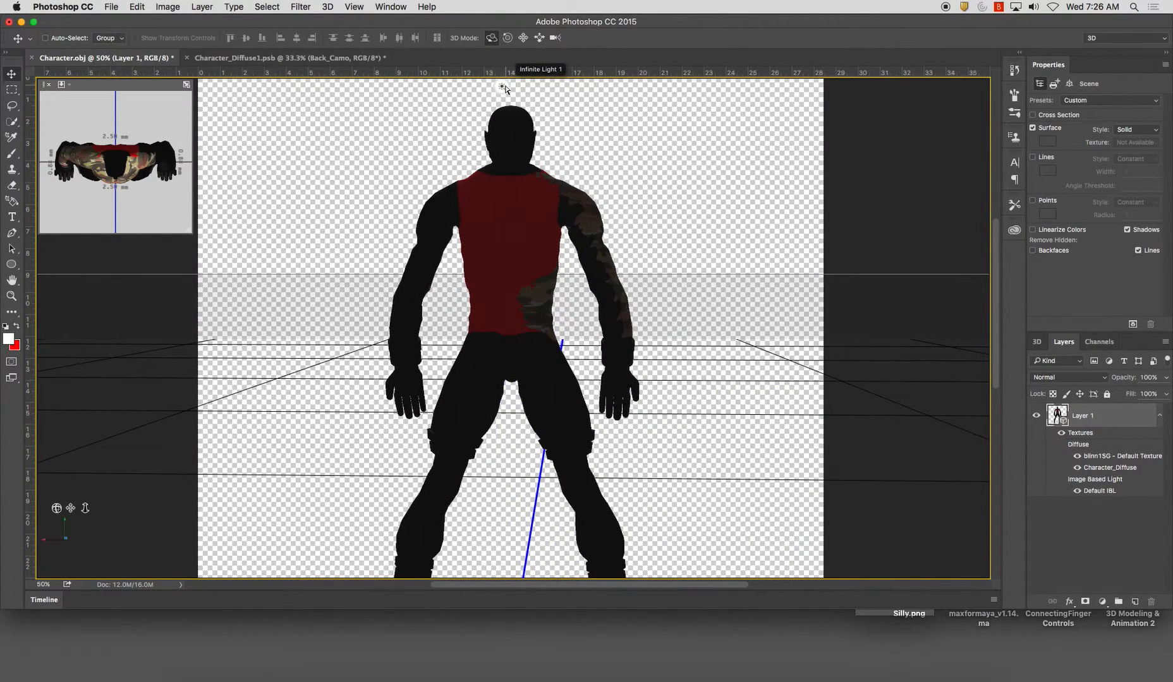
left_click(504, 88)
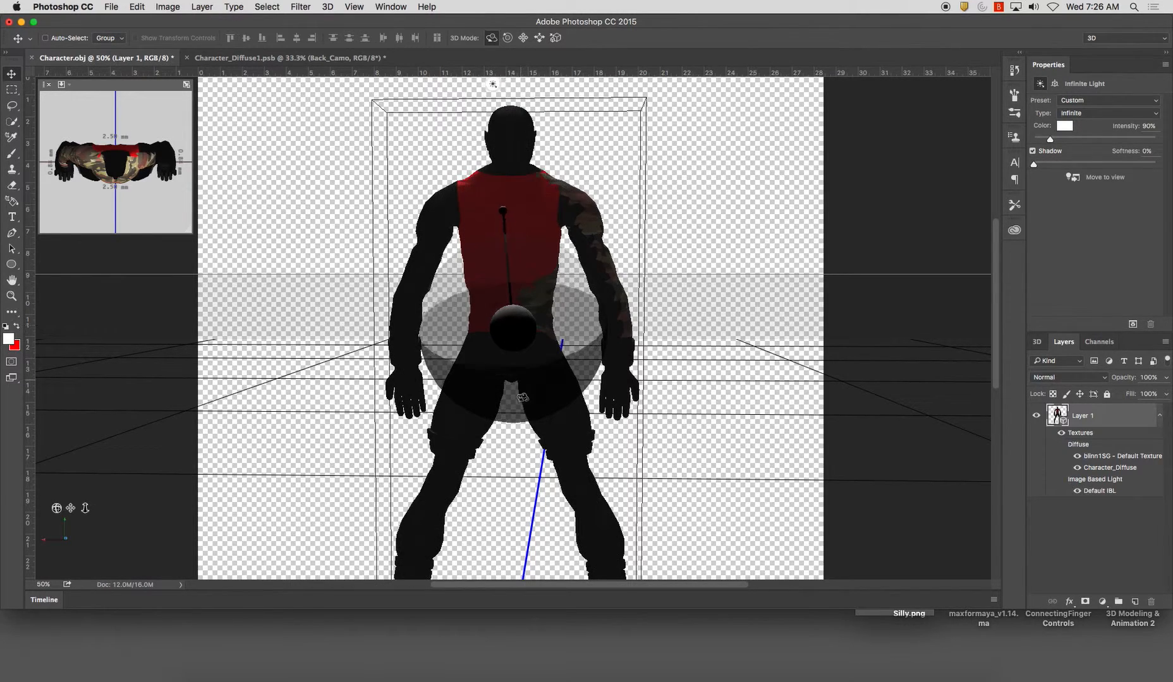
left_click_drag(522, 398, 552, 503)
left_click_drag(505, 334, 509, 370)
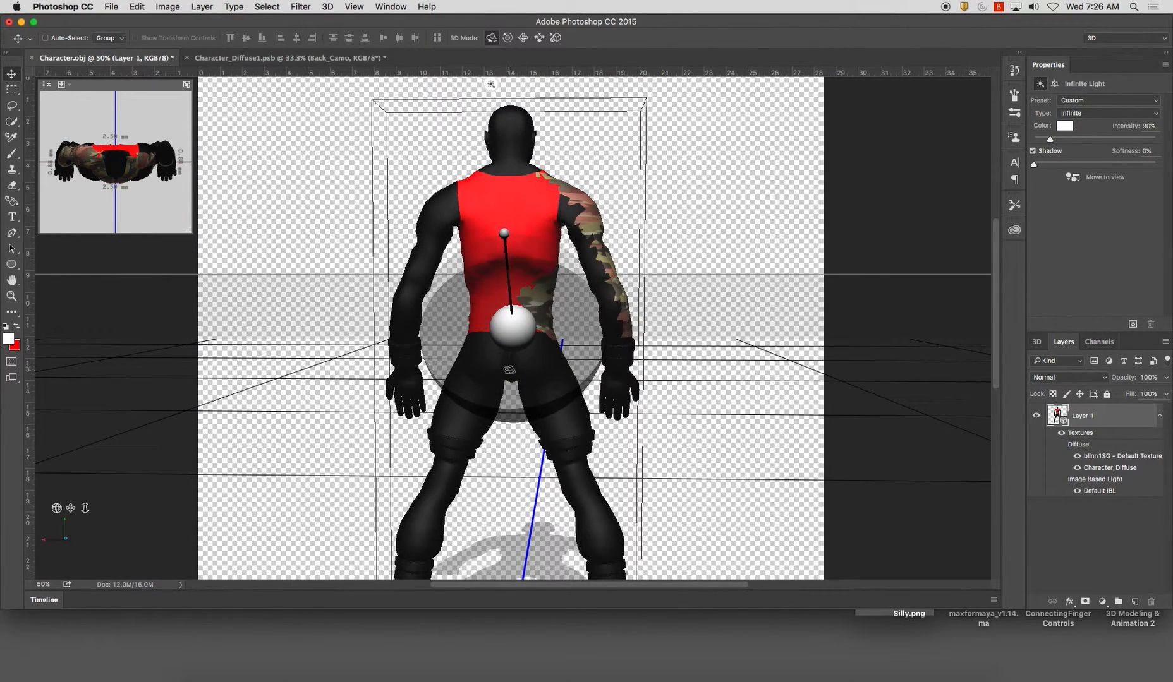
left_click(312, 117)
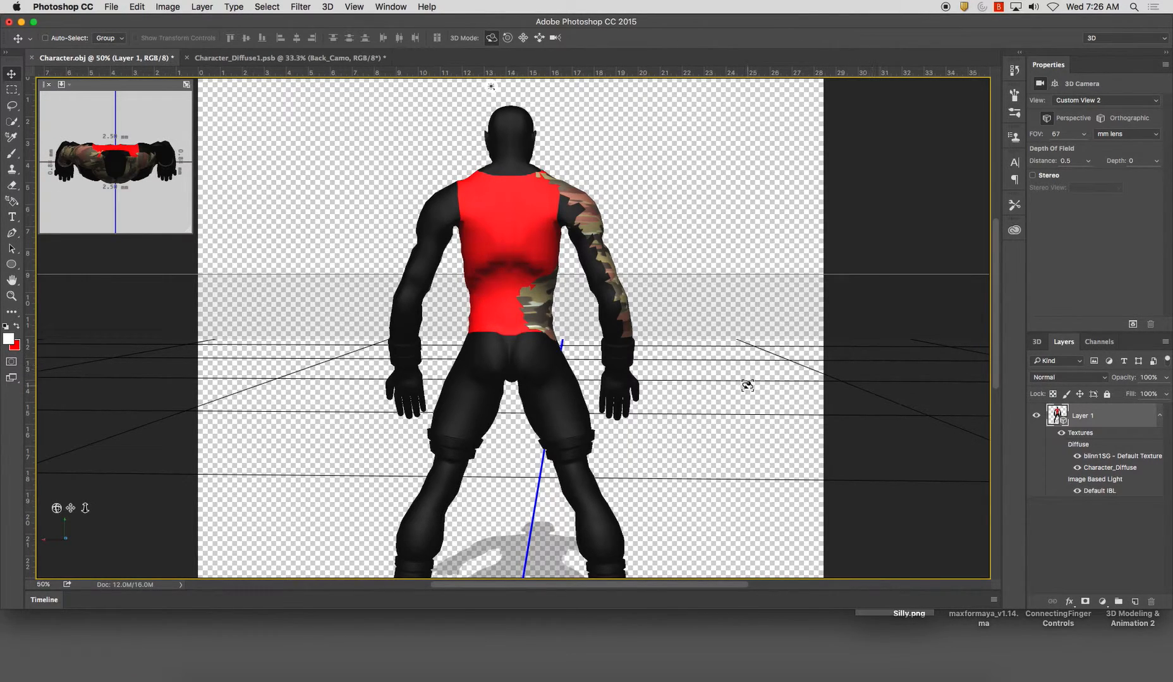
Paste the camo over the back of the torso and merge it down onto the model.
key("super+v")
left_click_drag(534, 301, 531, 226)
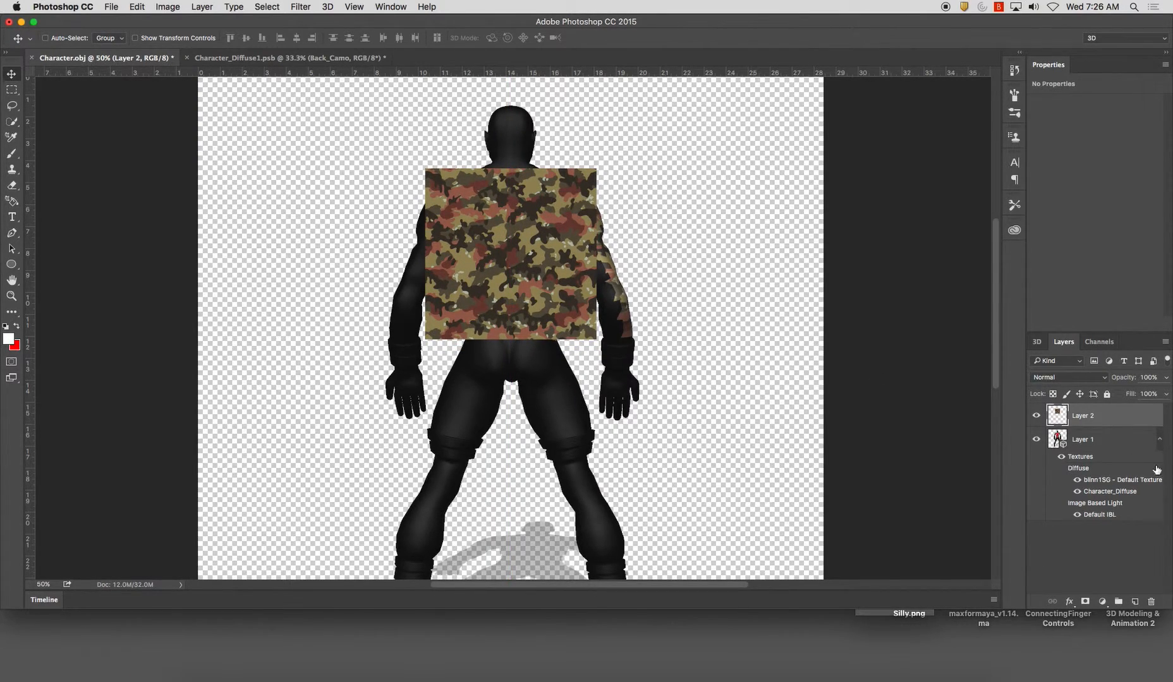
right_click(1098, 418)
left_click(967, 513)
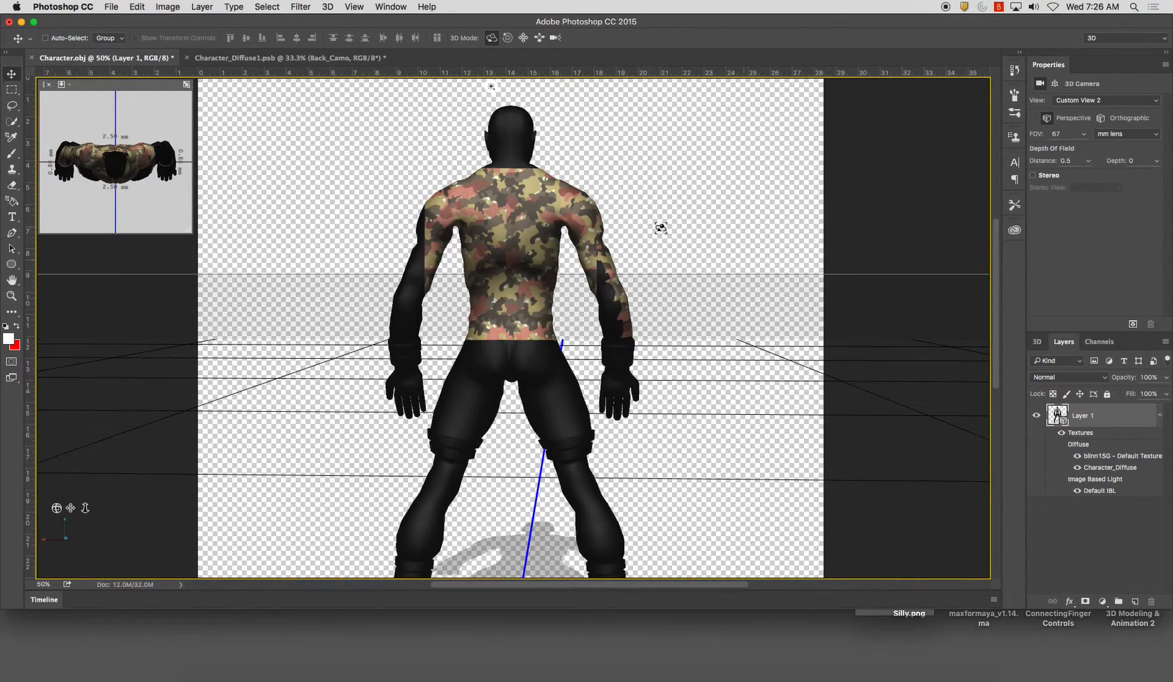
left_click_drag(717, 224, 903, 240)
Add a new layer named Right_Camo to the diffuse texture.
left_click(329, 58)
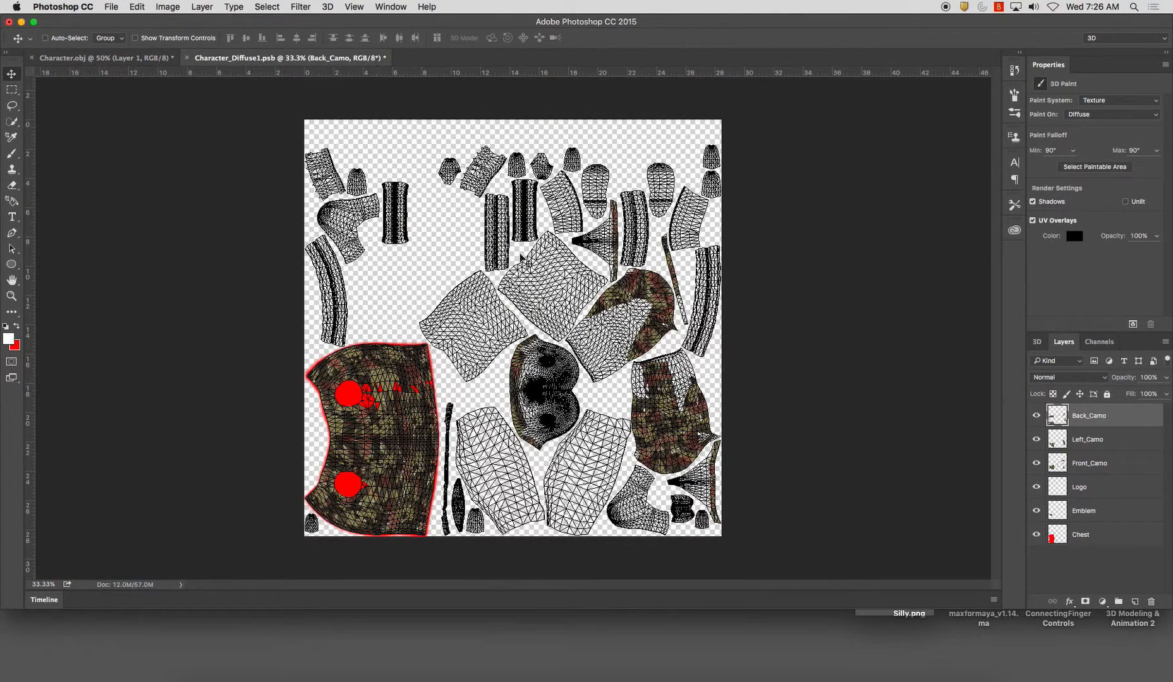
left_click(1135, 602)
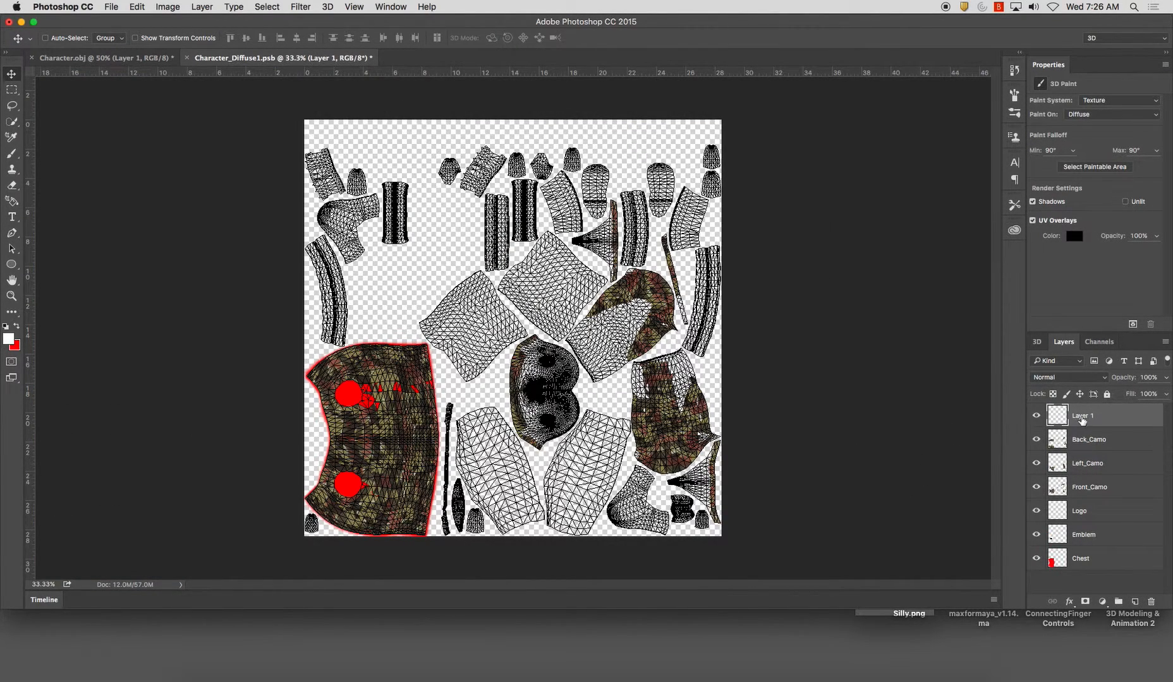
type("Right_Camo")
key("Return")
Paste the camo over the character's right side in Character.obj and merge it onto the model.
left_click(92, 57)
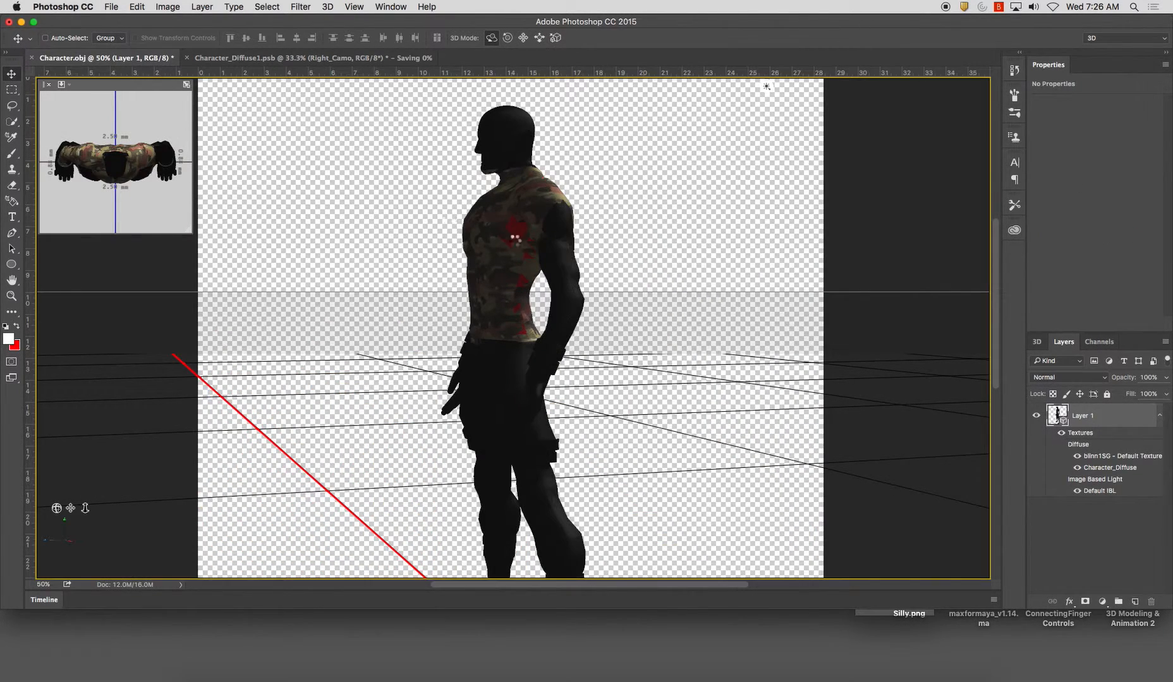
key("cmd+v")
left_click_drag(556, 258, 571, 209)
right_click(1111, 421)
left_click(1010, 514)
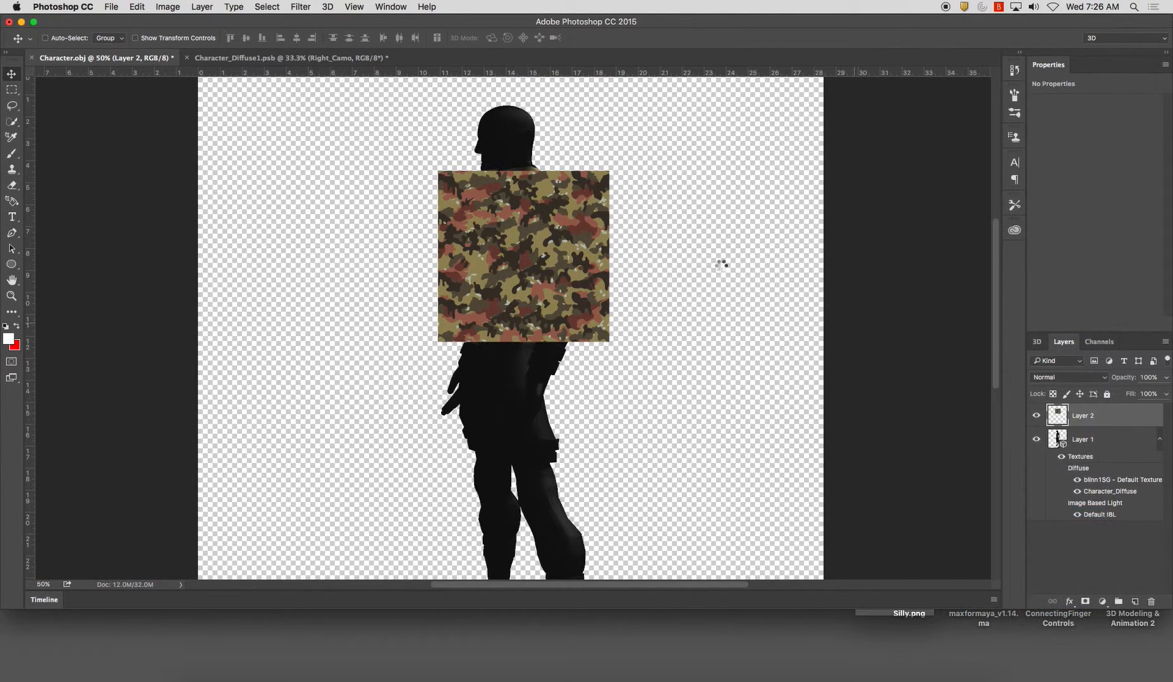
Rotate the infinite light to light the model brighter.
left_click(767, 86)
left_click_drag(520, 321, 498, 194)
left_click(379, 188)
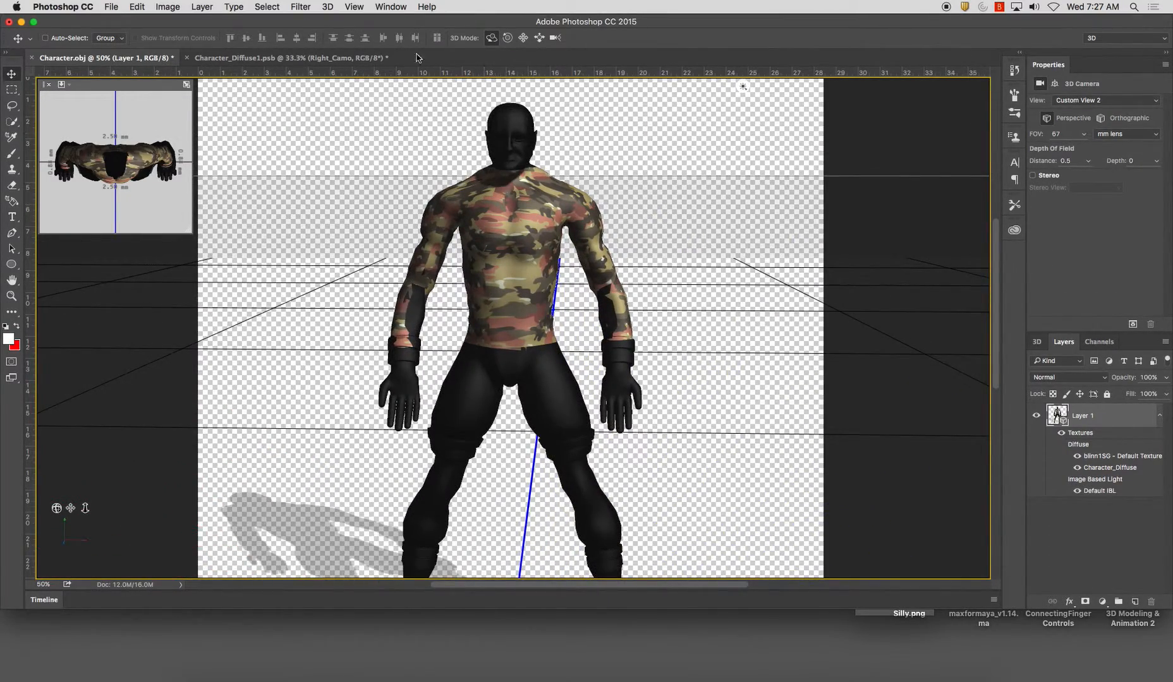
left_click(290, 58)
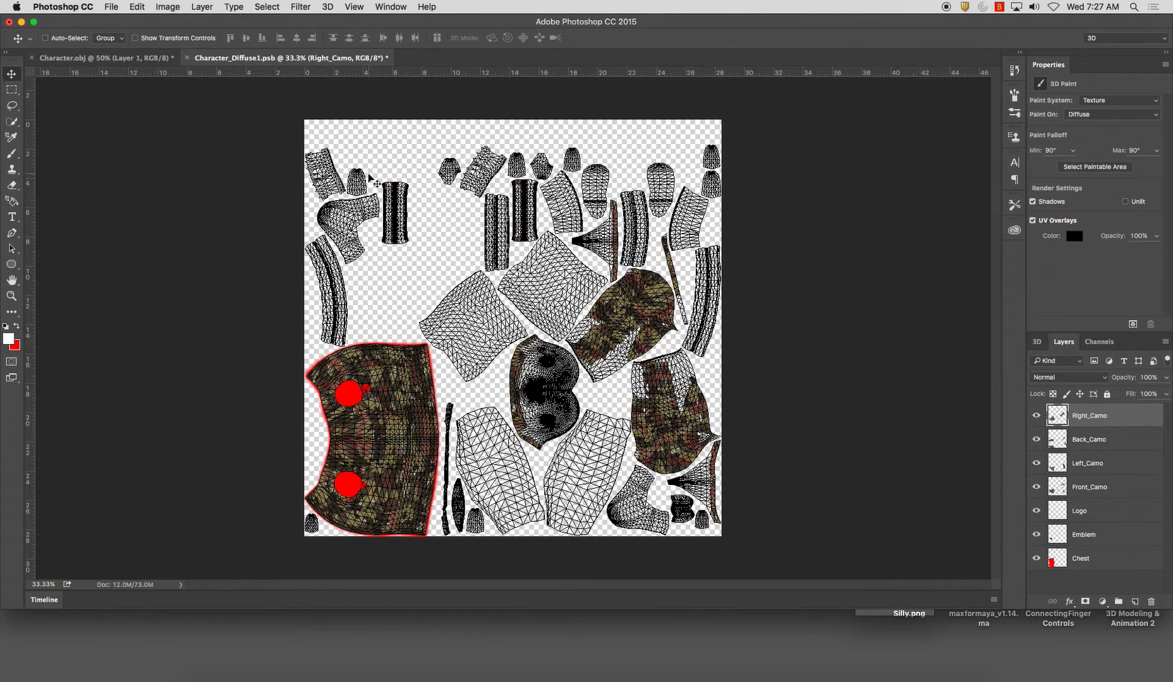
Add Reveal All layer masks to Right_Camo and Back_Camo.
left_click(202, 7)
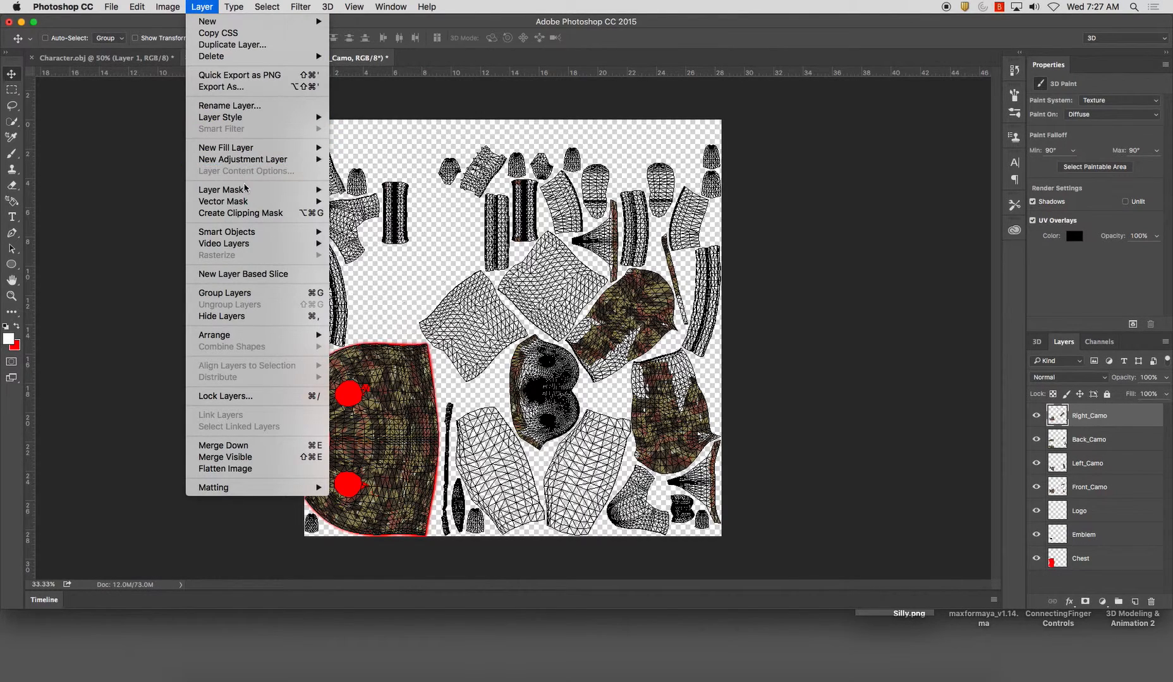
mouse_move(248, 190)
left_click(376, 190)
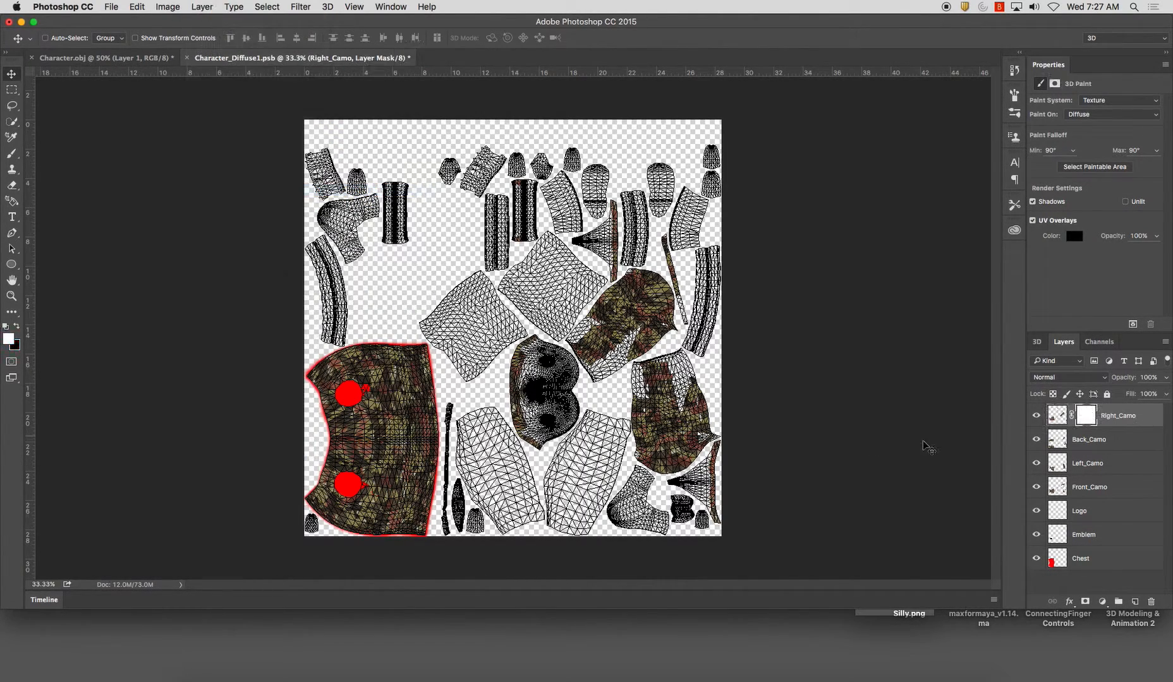
left_click(1069, 437)
left_click(211, 6)
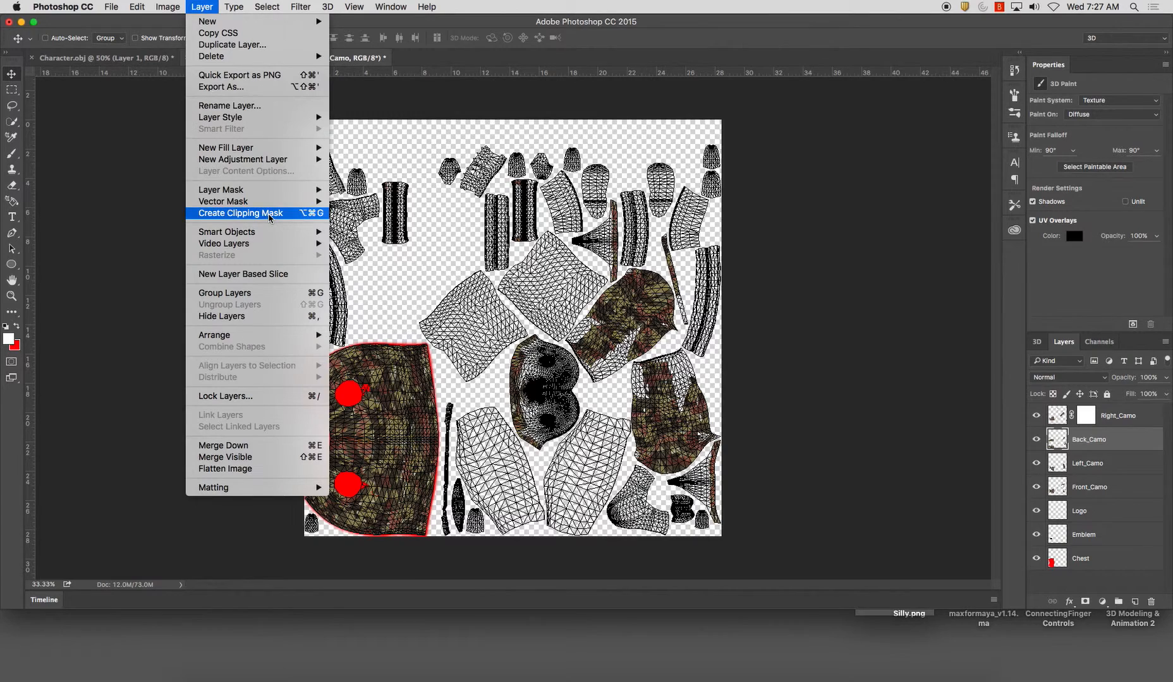
mouse_move(271, 193)
left_click(360, 189)
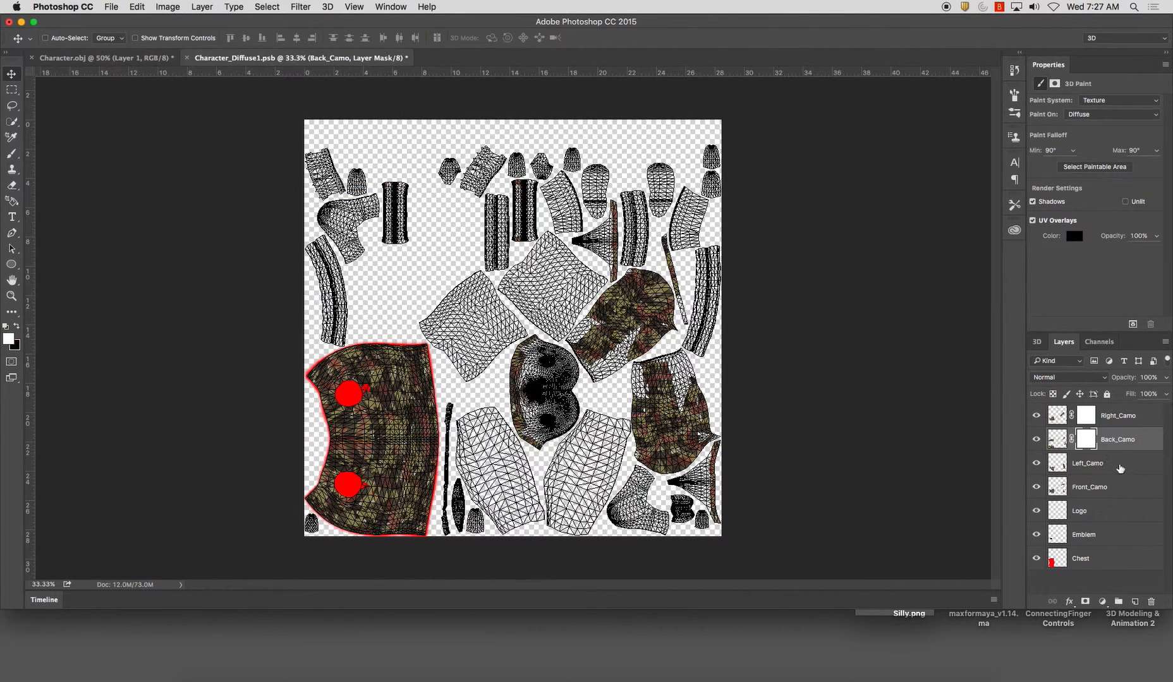
Add Reveal All masks to Left_Camo and Front_Camo, then target the Right_Camo mask.
left_click(1100, 464)
left_click(202, 7)
mouse_move(240, 190)
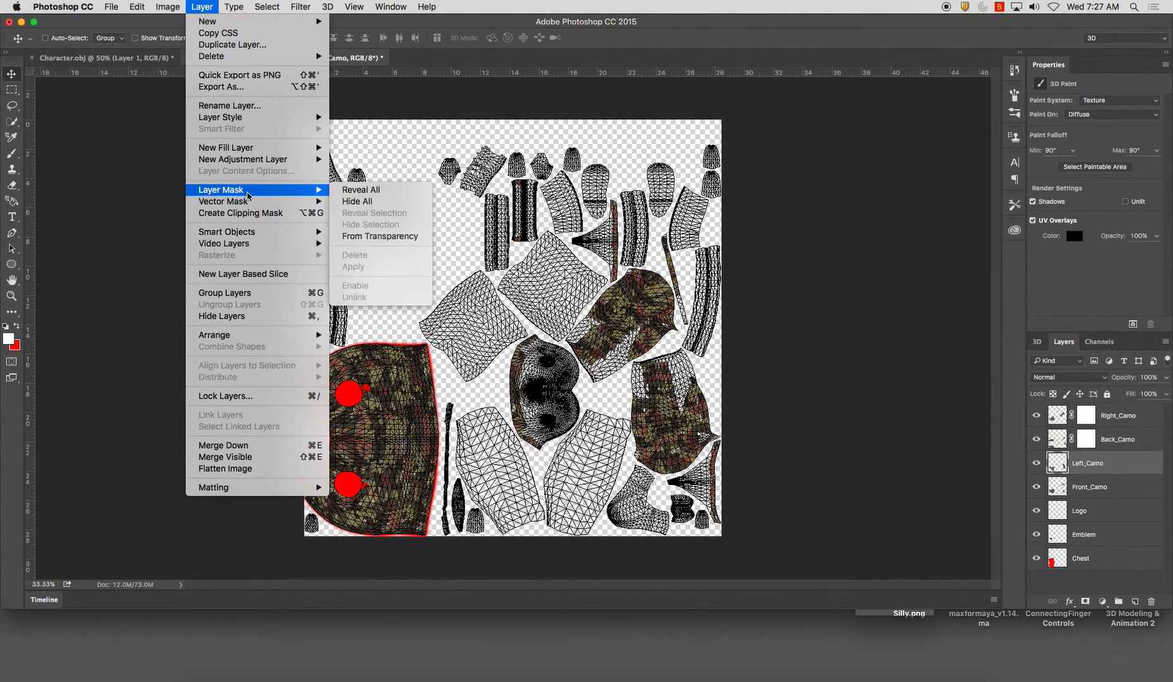
left_click(374, 190)
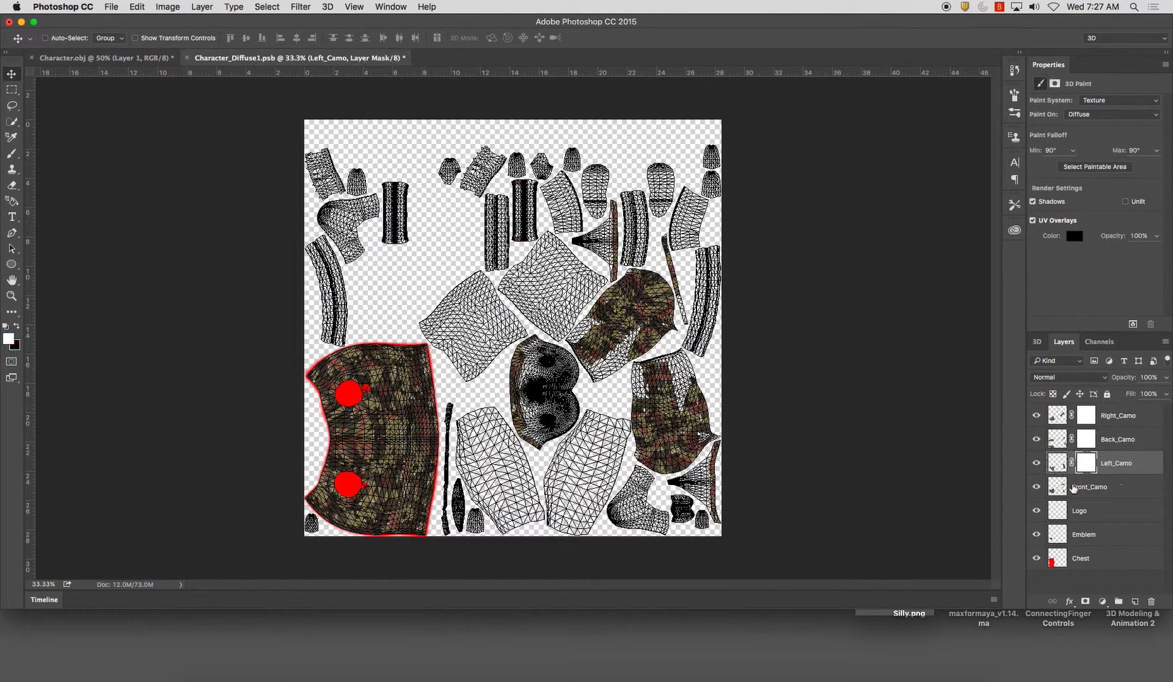
left_click(1114, 487)
left_click(203, 6)
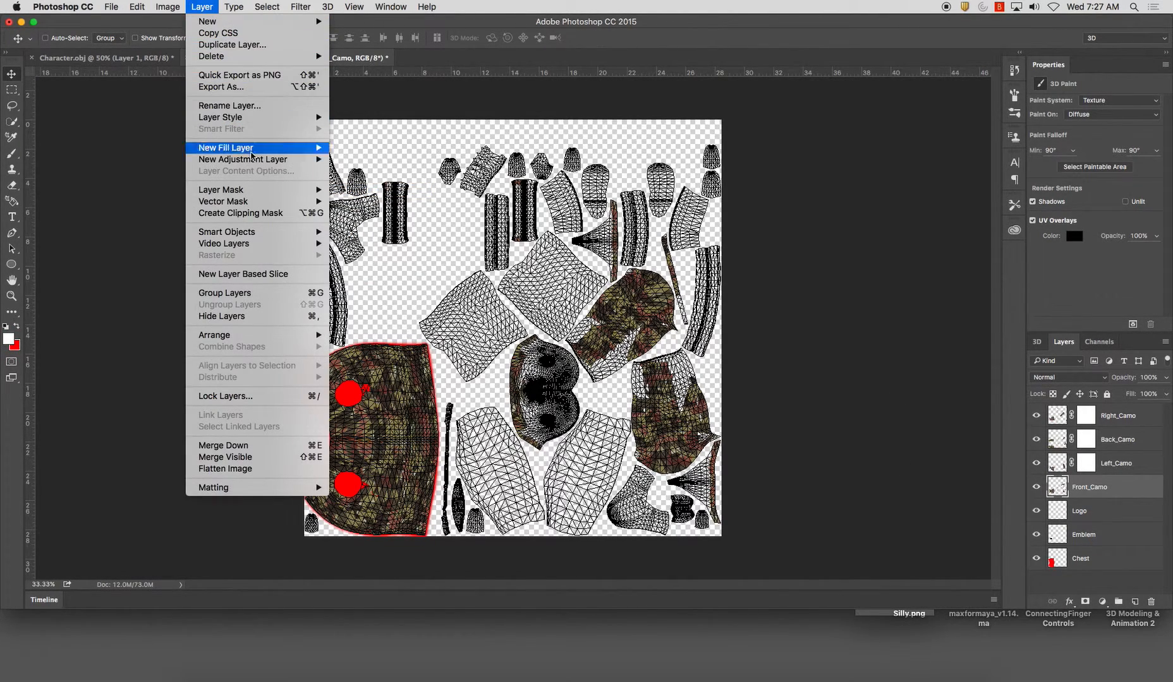
mouse_move(297, 195)
left_click(358, 190)
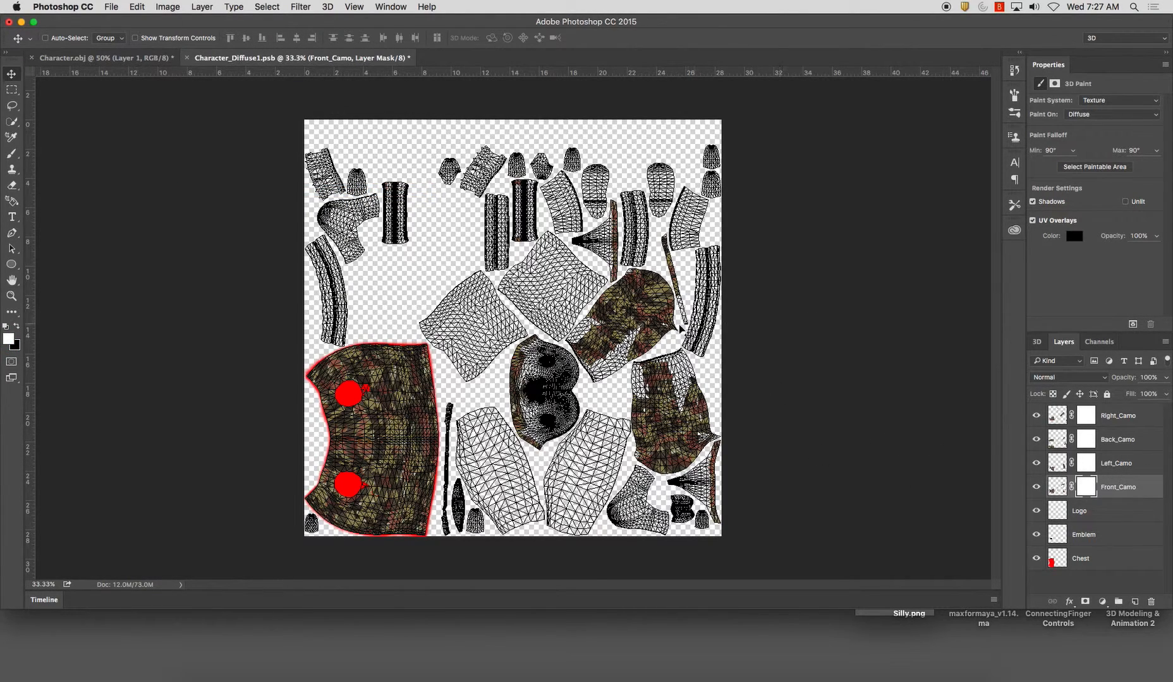
left_click(1087, 416)
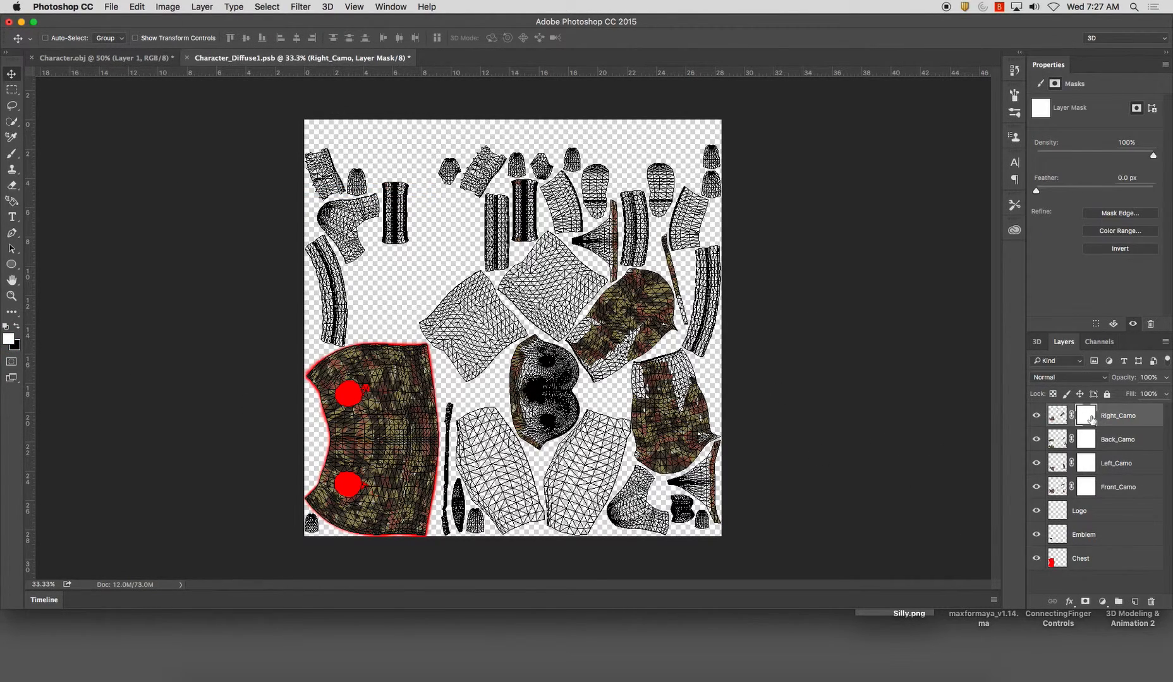
left_click(1059, 416)
left_click(1091, 419)
With a black 137 px brush, paint out stray camo on the Right_Camo mask's upper UV areas.
key("b")
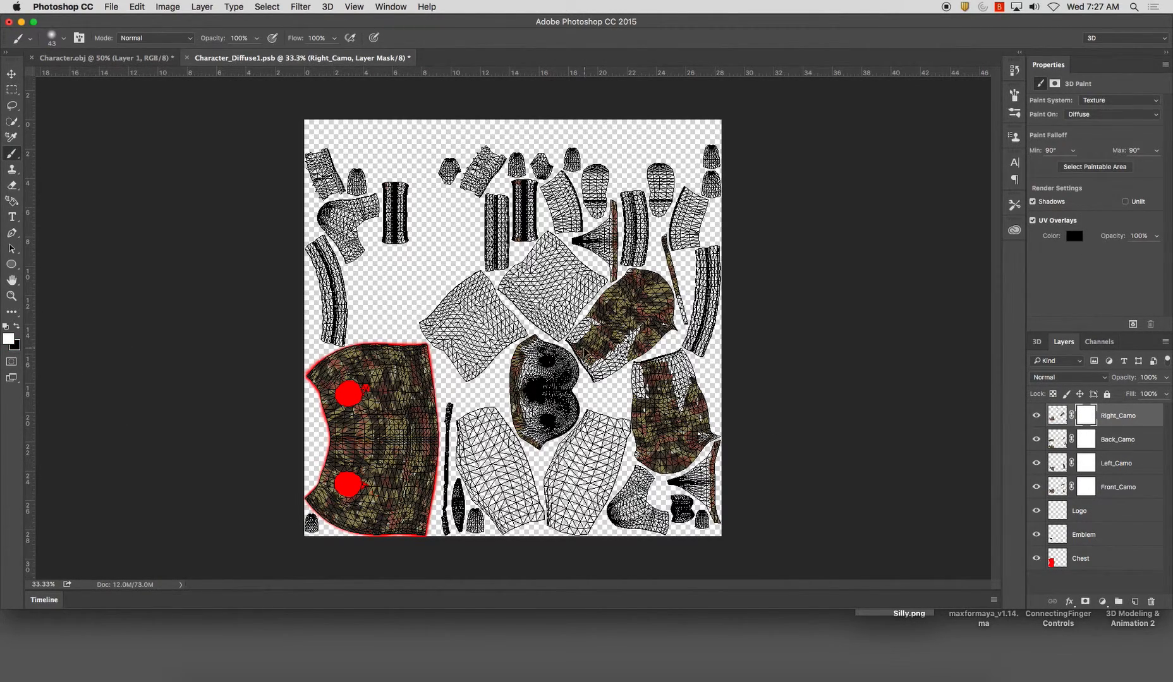
key("super+equal")
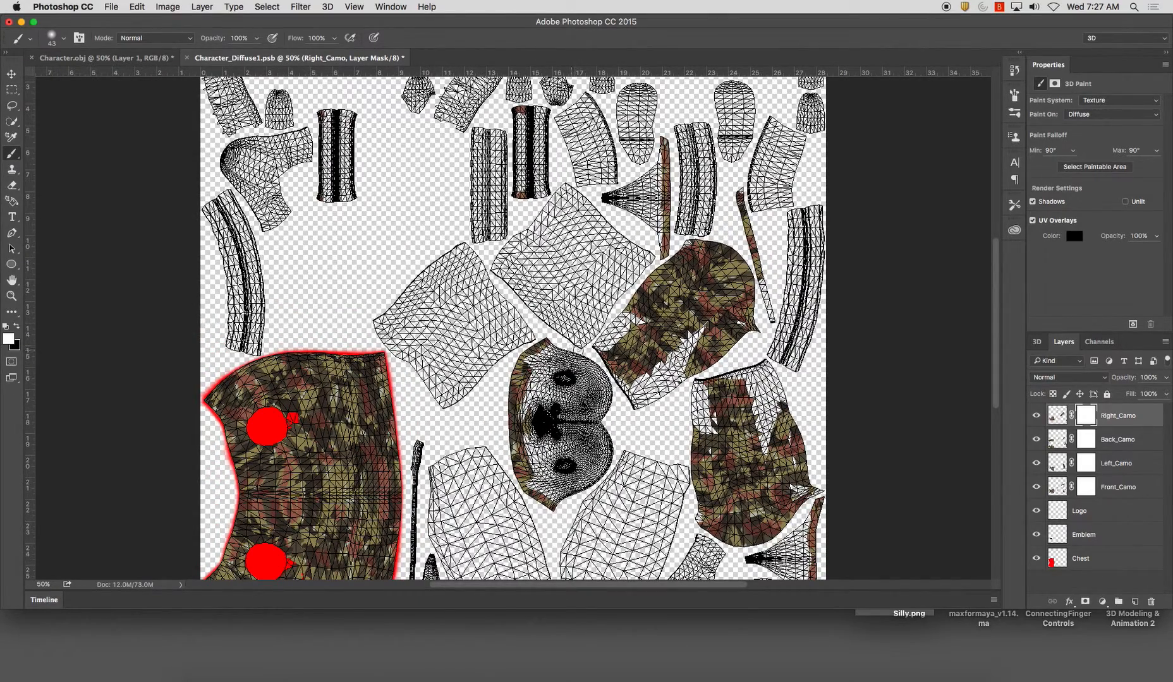
right_click(620, 344)
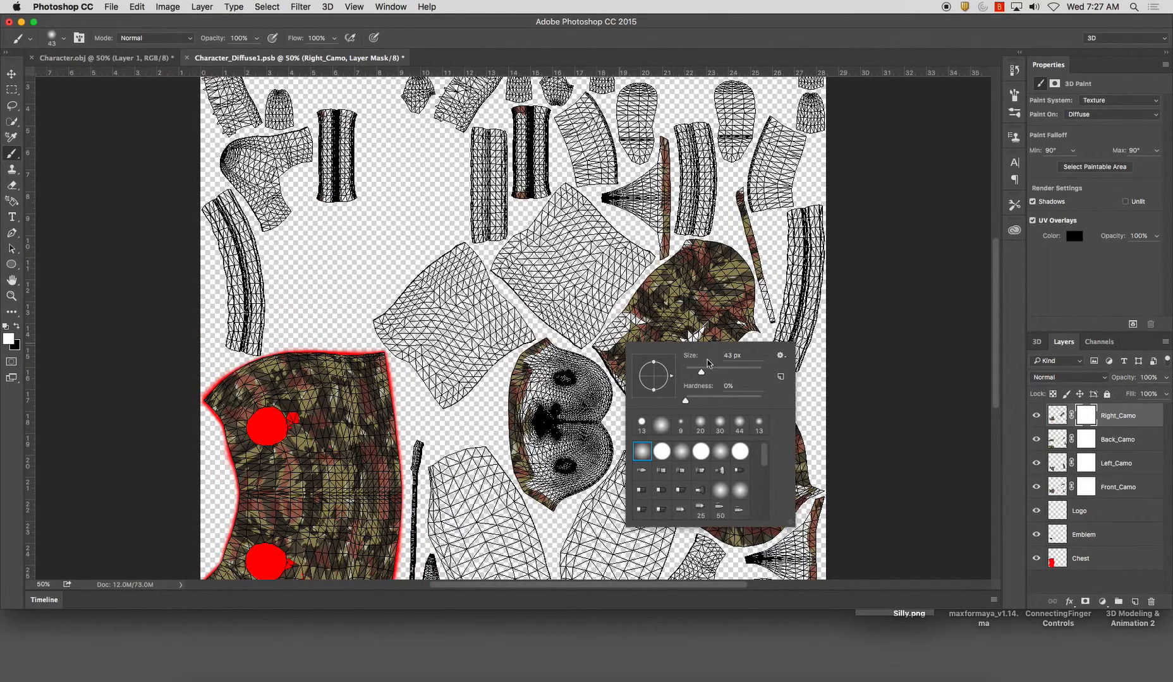
left_click_drag(702, 377, 731, 376)
key("Return")
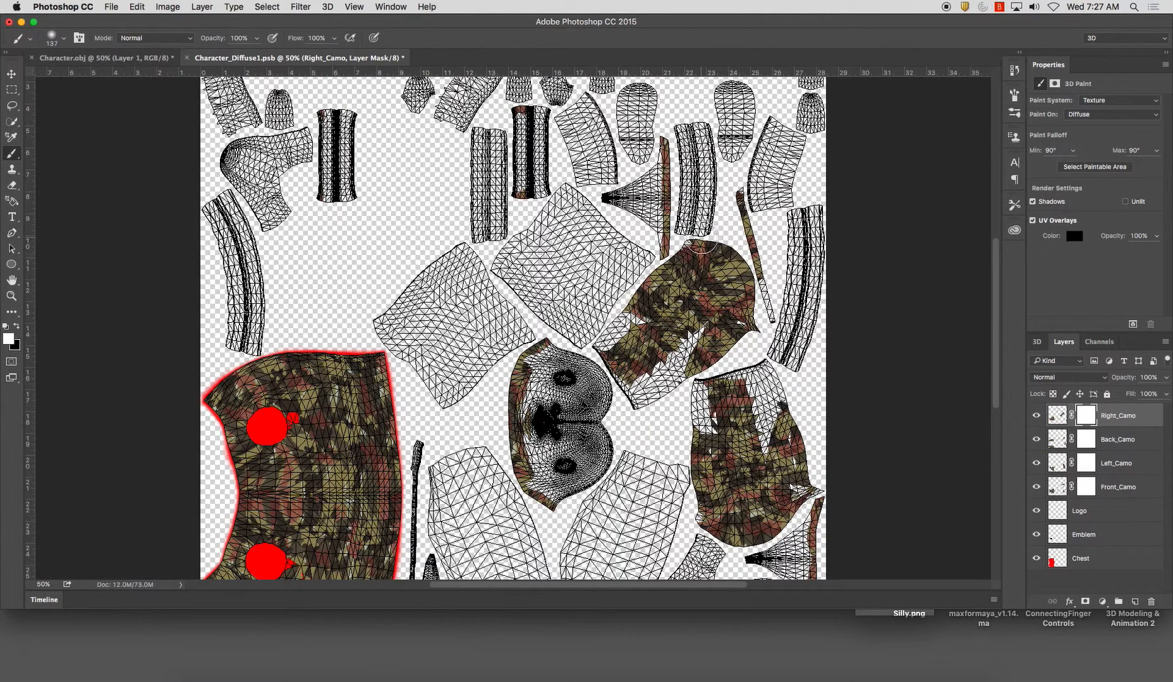
left_click(18, 327)
mouse_move(623, 320)
left_mouse_down()
mouse_move(661, 291)
mouse_move(739, 291)
mouse_move(739, 322)
mouse_move(606, 360)
left_mouse_up()
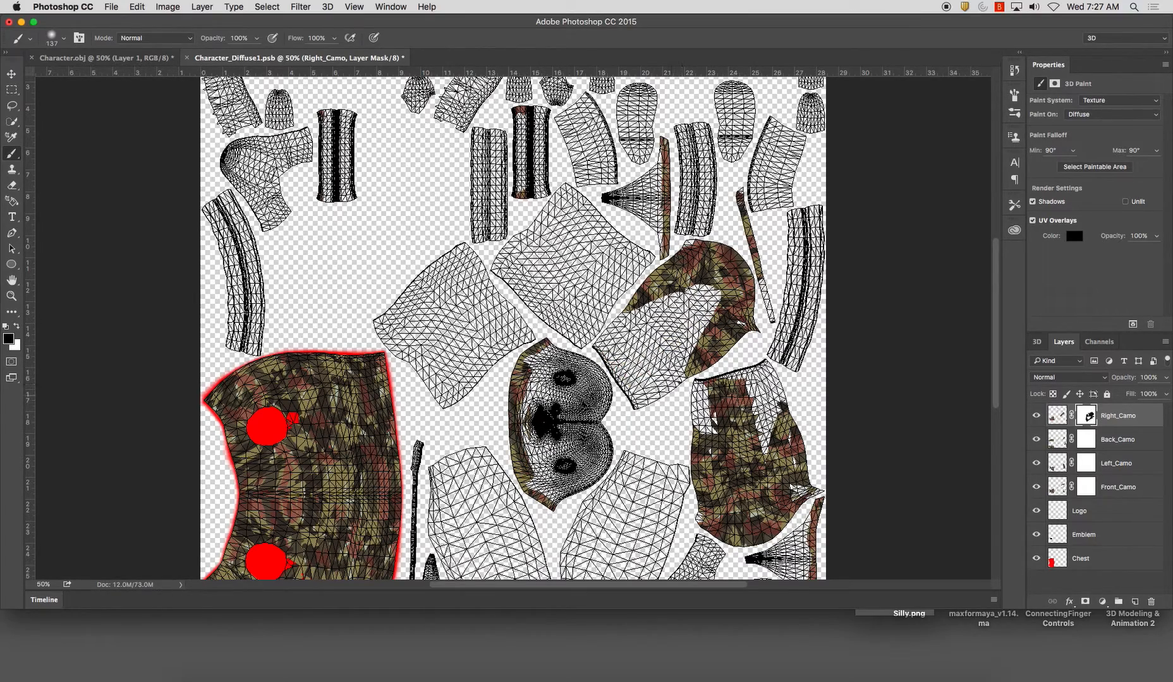
scroll(752, 391, "down", 2)
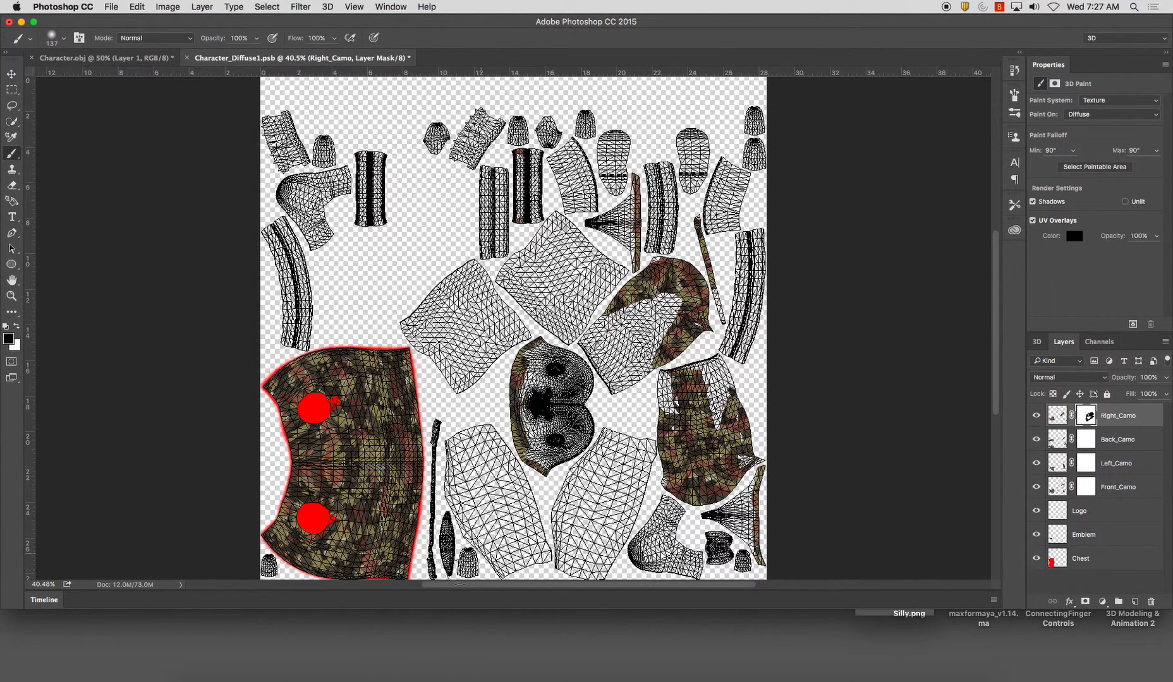
mouse_move(238, 162)
left_mouse_down()
mouse_move(383, 233)
mouse_move(268, 184)
mouse_move(505, 156)
left_mouse_up()
Paint out stray camo on the right-hand UV shells in the Back_Camo mask.
left_click(1086, 440)
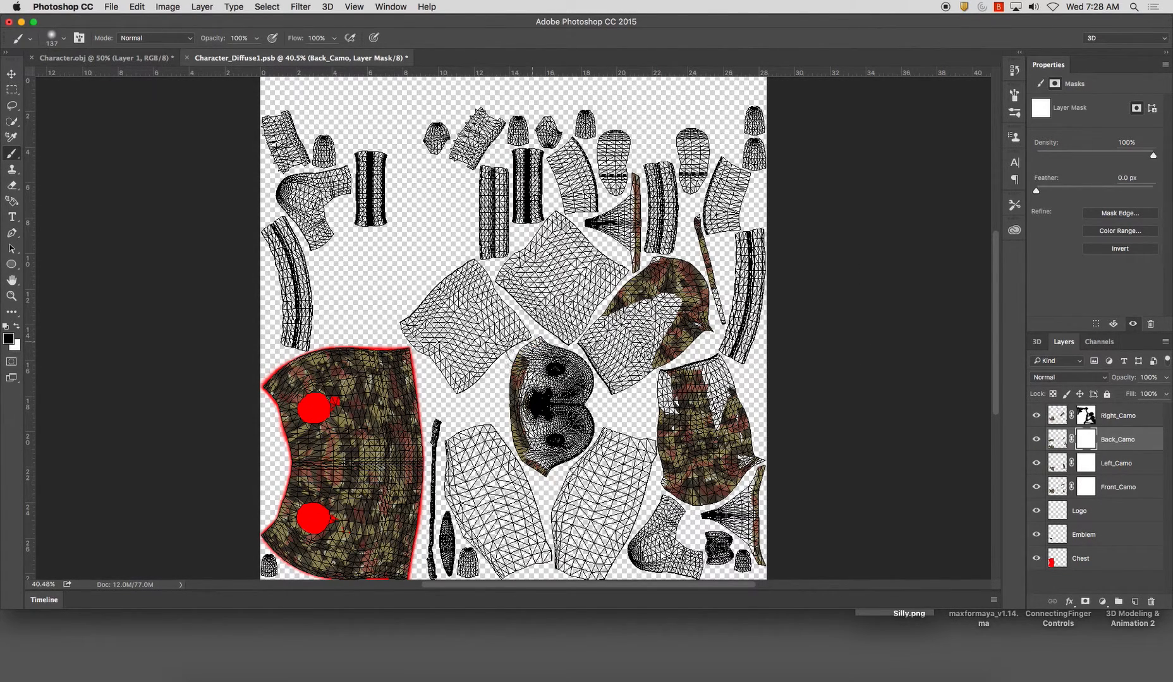
mouse_move(726, 478)
left_mouse_down()
mouse_move(763, 500)
mouse_move(760, 552)
mouse_move(741, 417)
left_mouse_up()
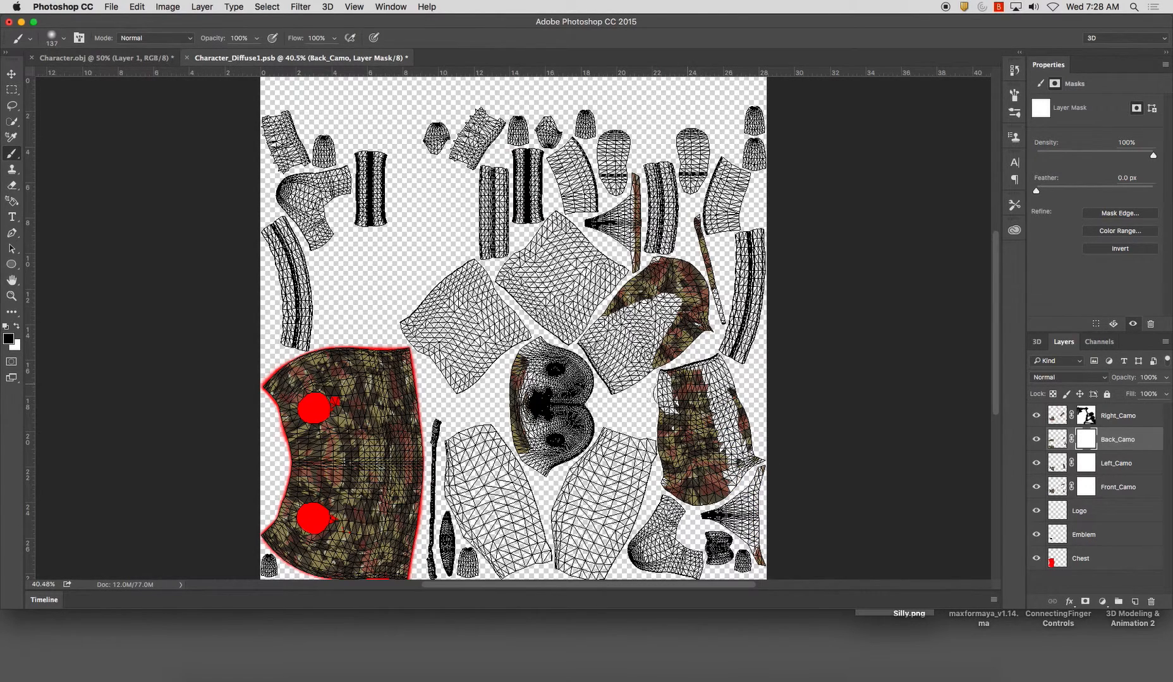
mouse_move(692, 350)
left_mouse_down()
mouse_move(660, 341)
mouse_move(663, 306)
mouse_move(704, 272)
mouse_move(692, 303)
left_mouse_up()
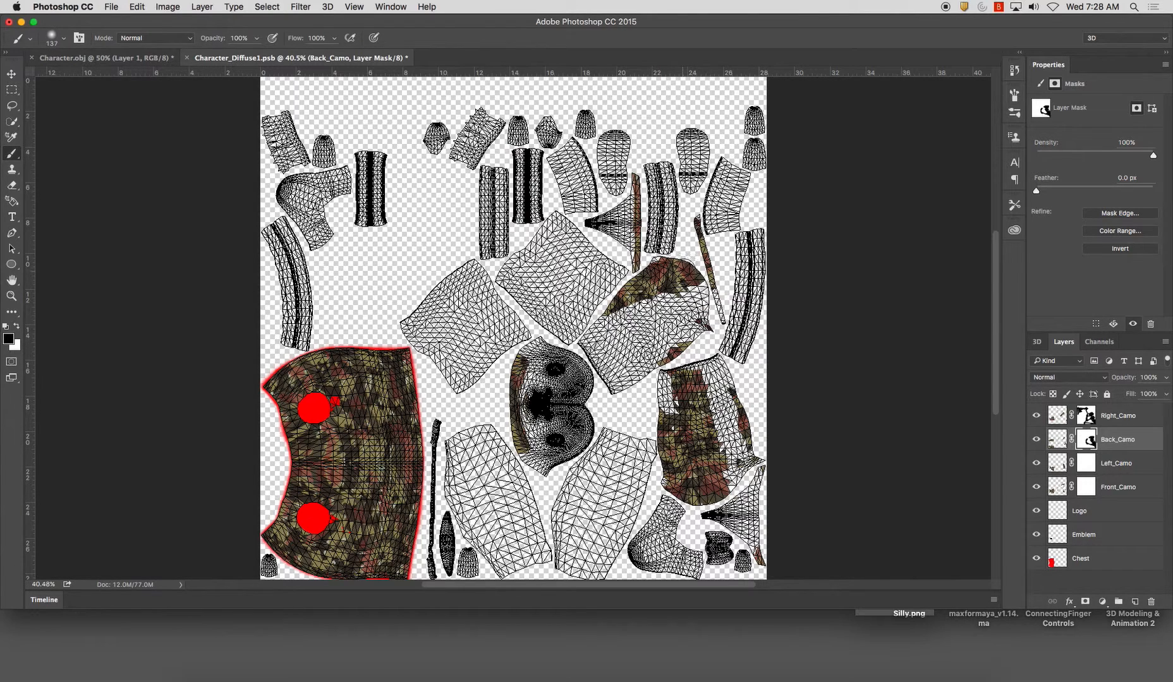
left_click(1085, 415)
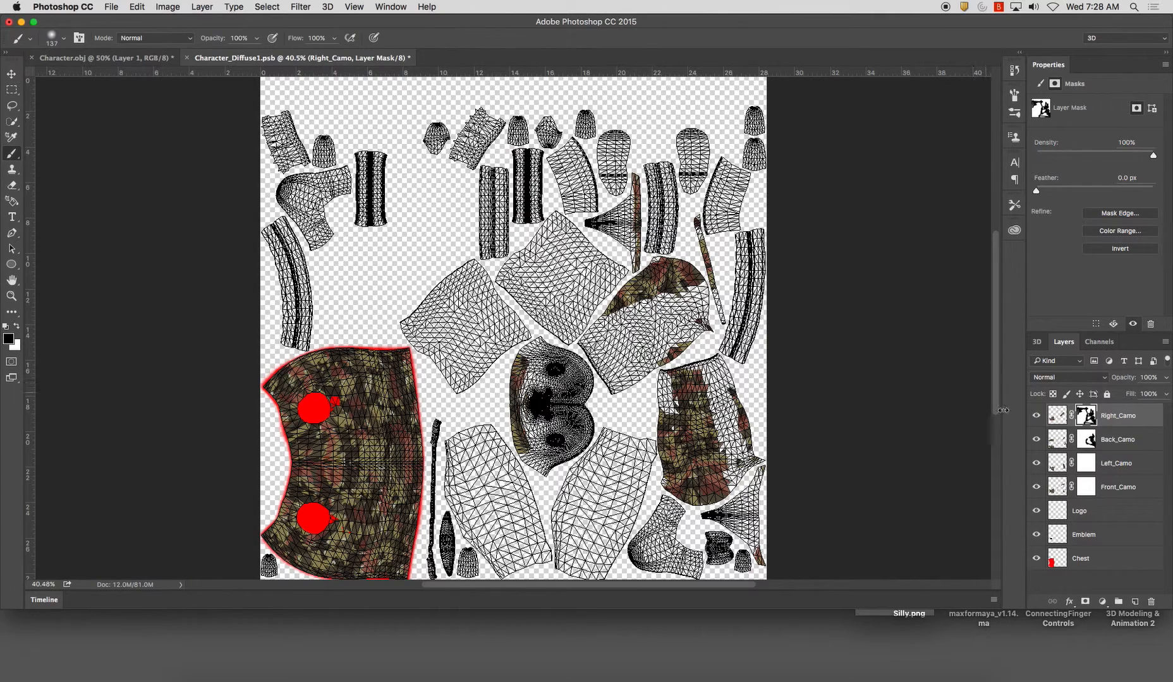
left_click(1085, 439)
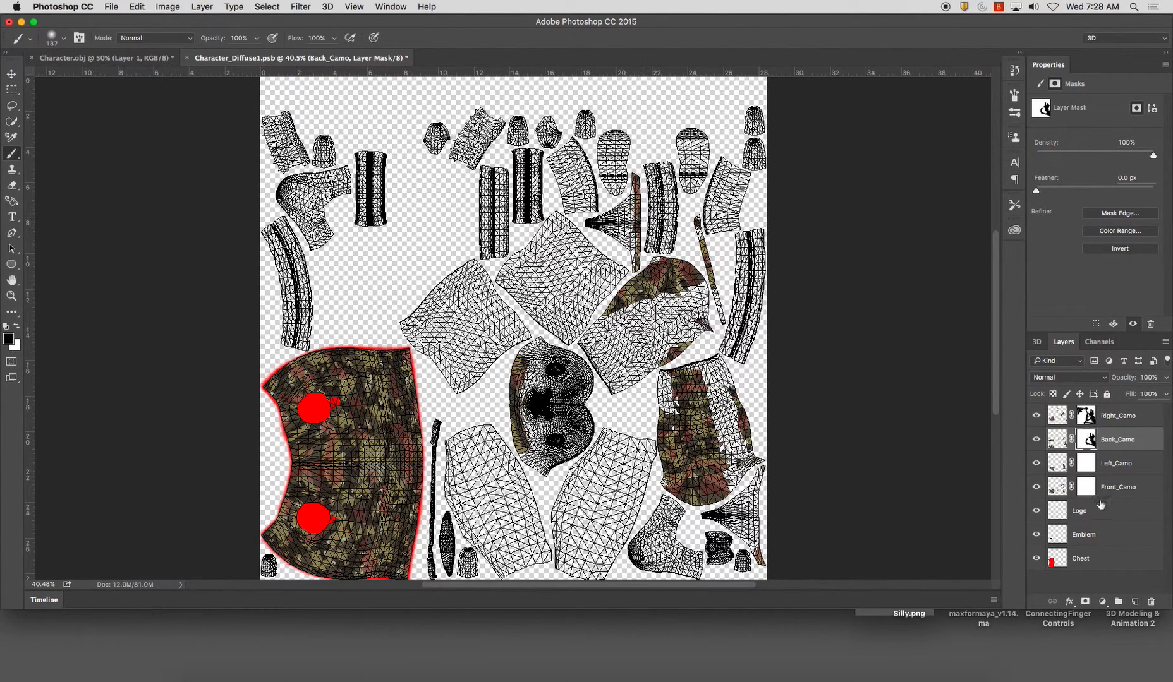
left_click(1086, 466)
Paint out camo across the top of the right-hand piece and save the texture.
mouse_move(643, 392)
left_mouse_down()
mouse_move(753, 380)
mouse_move(645, 419)
mouse_move(760, 443)
mouse_move(656, 475)
mouse_move(760, 530)
mouse_move(769, 492)
left_mouse_up()
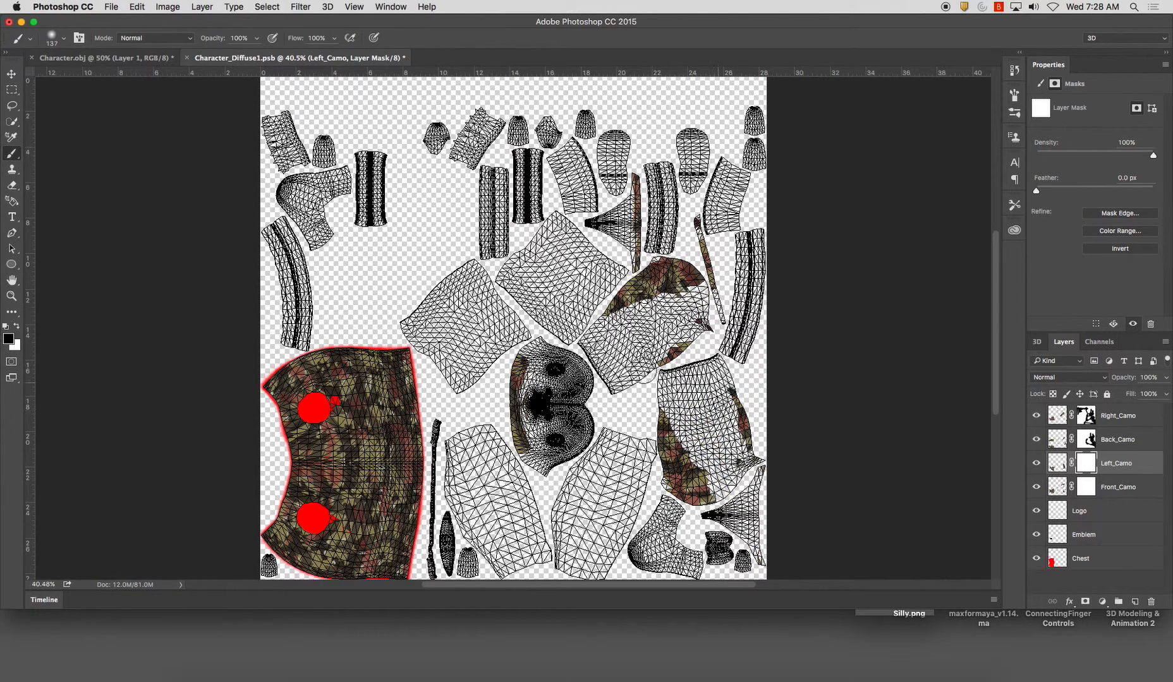
scroll(512, 345, "right", 1)
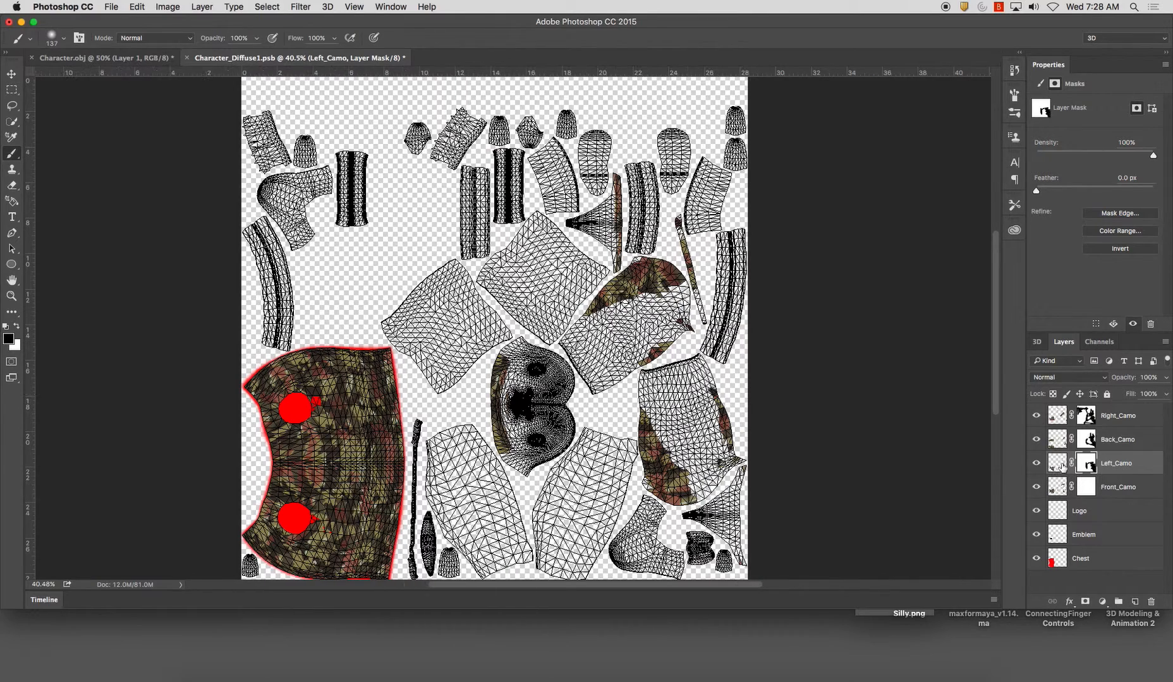
left_click(1057, 486)
mouse_move(505, 360)
left_mouse_down()
mouse_move(498, 457)
mouse_move(676, 480)
mouse_move(581, 505)
mouse_move(549, 470)
mouse_move(643, 479)
left_mouse_up()
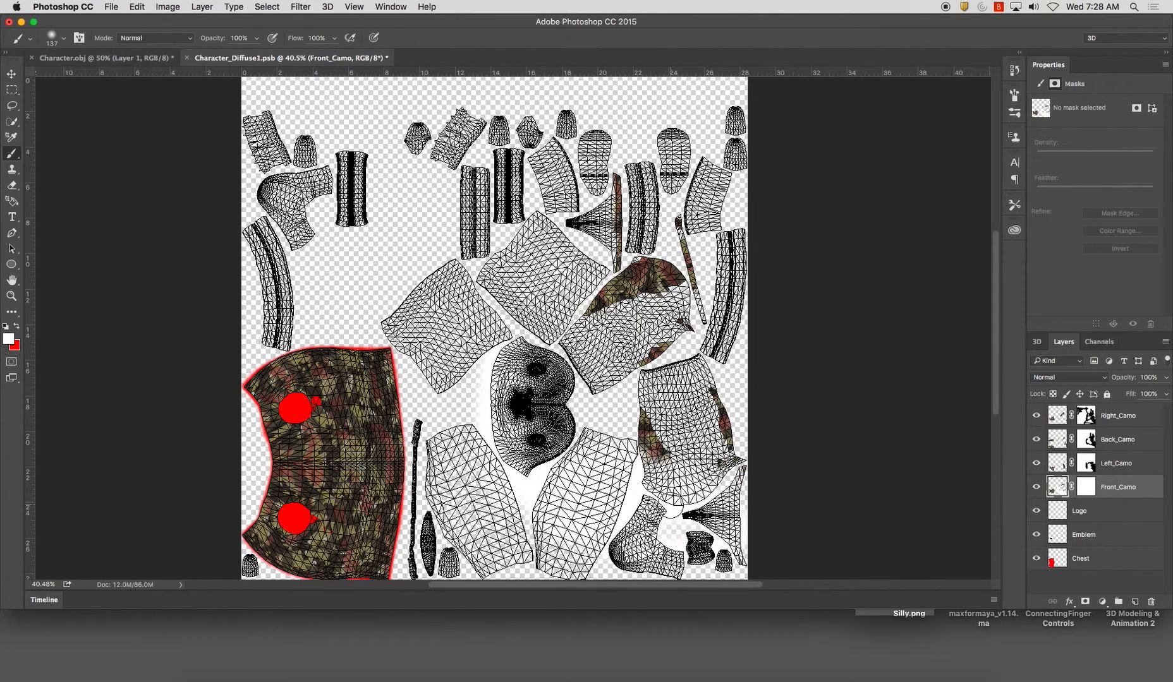
key("ctrl+s")
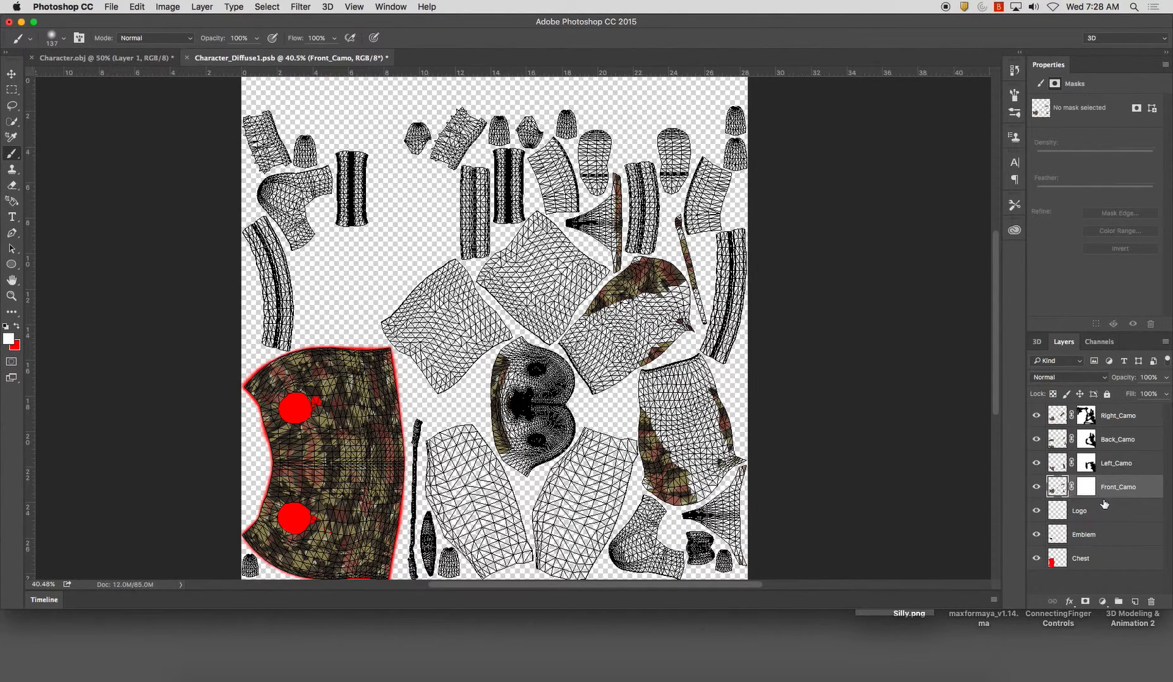
In the Front_Camo mask, hide camo on the head piece and right-hand pieces.
left_click(1089, 485)
mouse_move(501, 361)
left_mouse_down()
mouse_move(505, 436)
mouse_move(624, 411)
mouse_move(654, 488)
mouse_move(656, 553)
left_mouse_up()
mouse_move(677, 512)
left_mouse_down()
mouse_move(727, 435)
mouse_move(692, 373)
mouse_move(663, 264)
mouse_move(699, 193)
left_mouse_up()
mouse_move(617, 234)
left_mouse_down()
mouse_move(626, 296)
mouse_move(622, 222)
left_mouse_up()
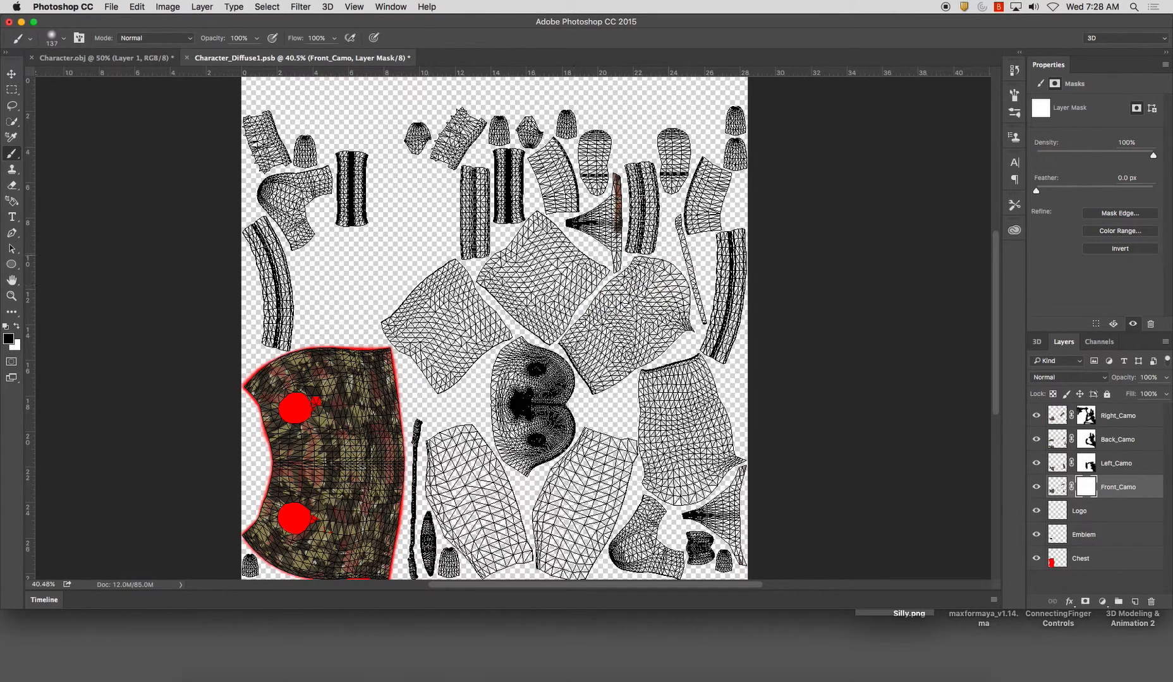
left_click(1087, 465)
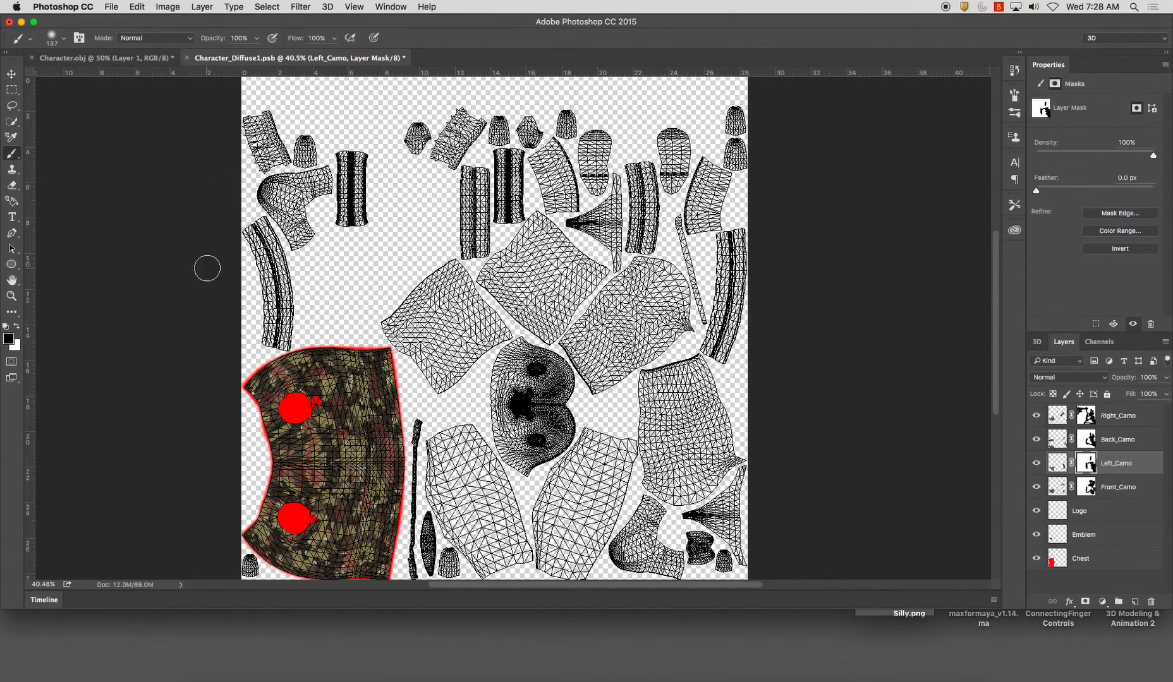
At 100% zoom, mask out a band of camo across the chest piece on Right_Camo's mask.
key("super+equal")
key("super+equal")
key("super+equal")
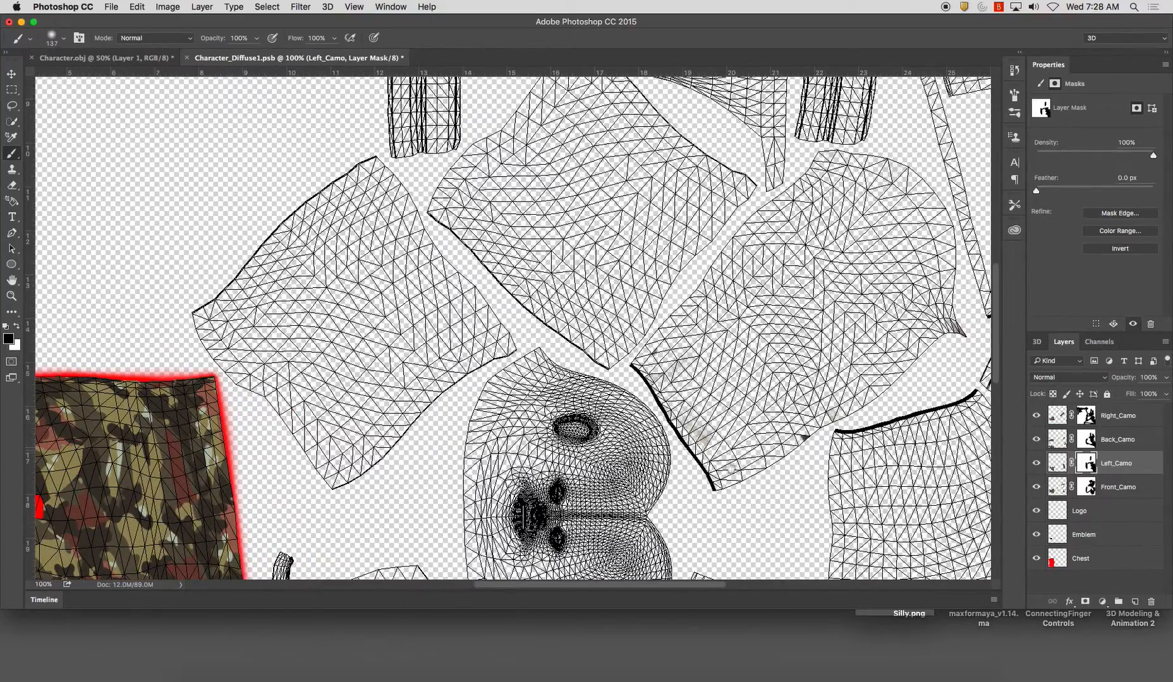
left_click_drag(444, 382, 848, 169)
left_click_drag(727, 264, 799, 223)
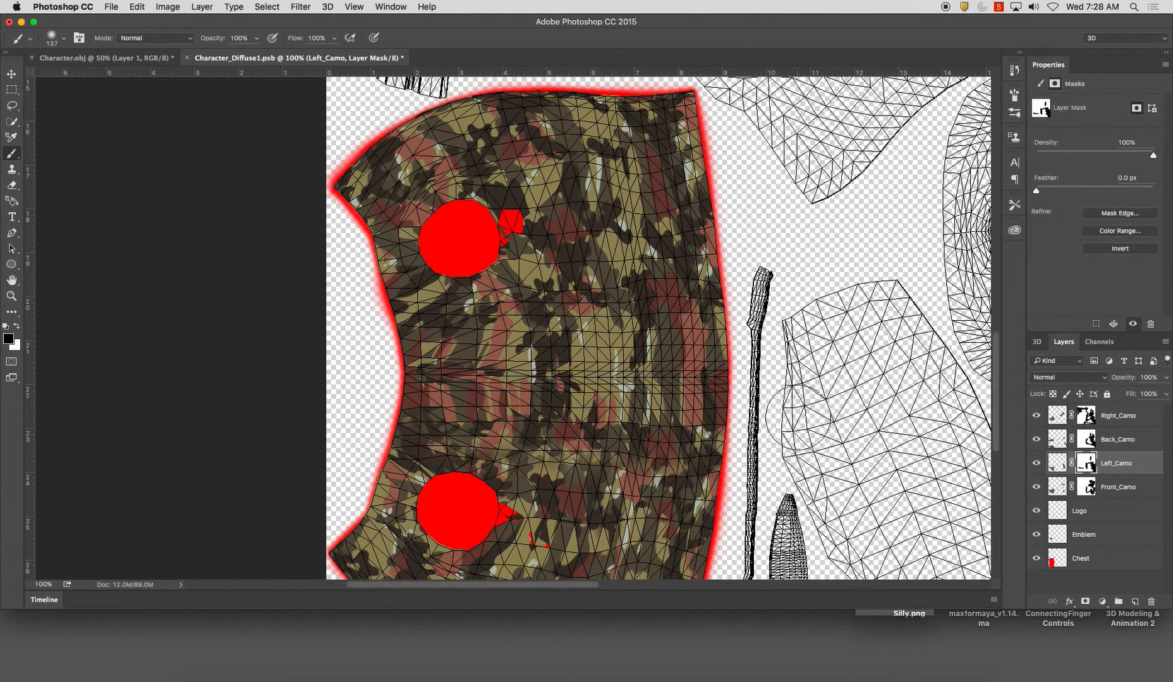
left_click(1085, 416)
mouse_move(505, 326)
left_mouse_down()
mouse_move(714, 320)
mouse_move(584, 373)
mouse_move(455, 392)
mouse_move(468, 404)
mouse_move(701, 411)
mouse_move(622, 413)
left_mouse_up()
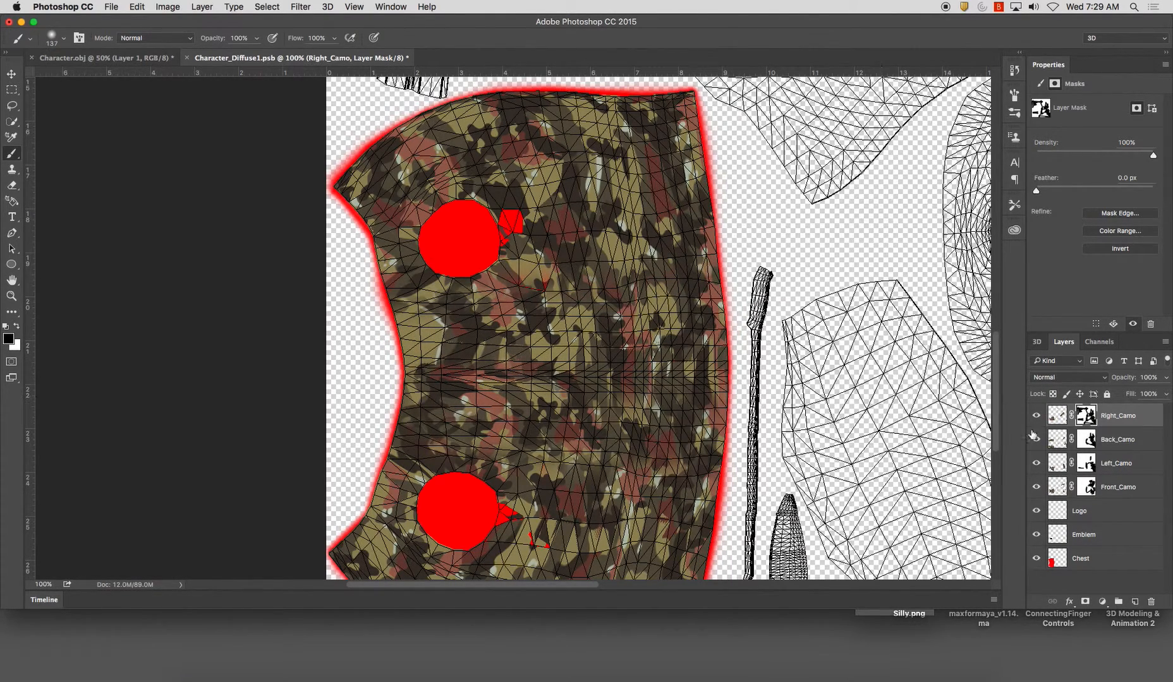
Paint white on Right_Camo's mask to restore camo beside the upper red circle.
left_click(1086, 463)
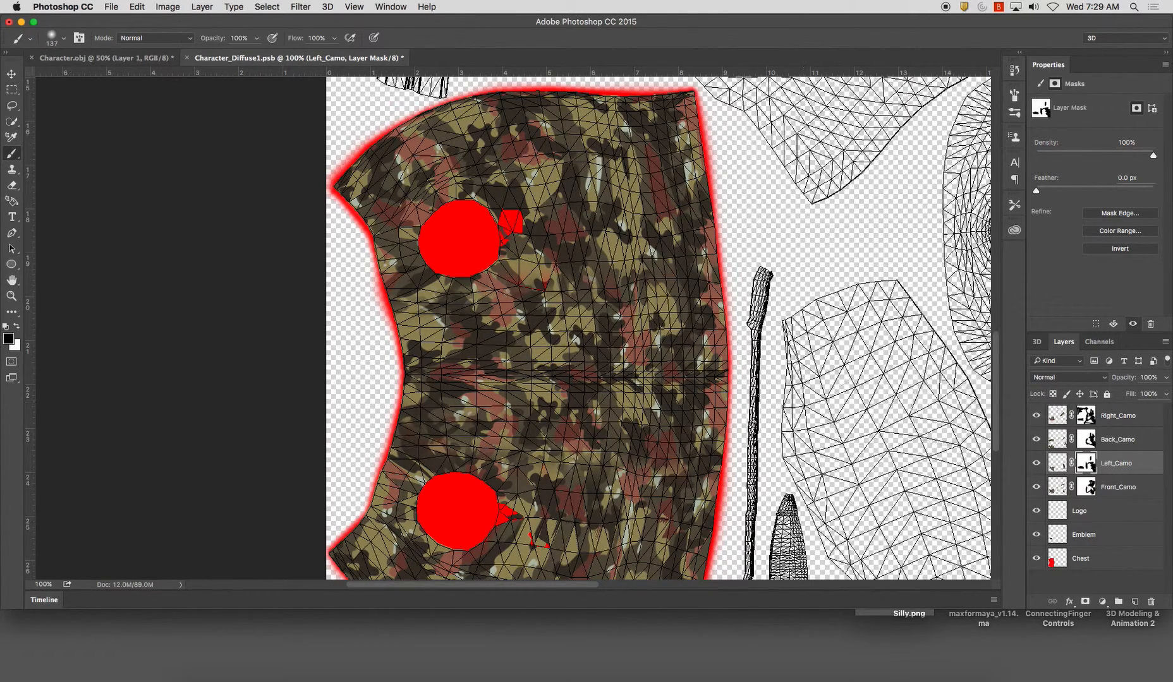
left_click(1093, 417)
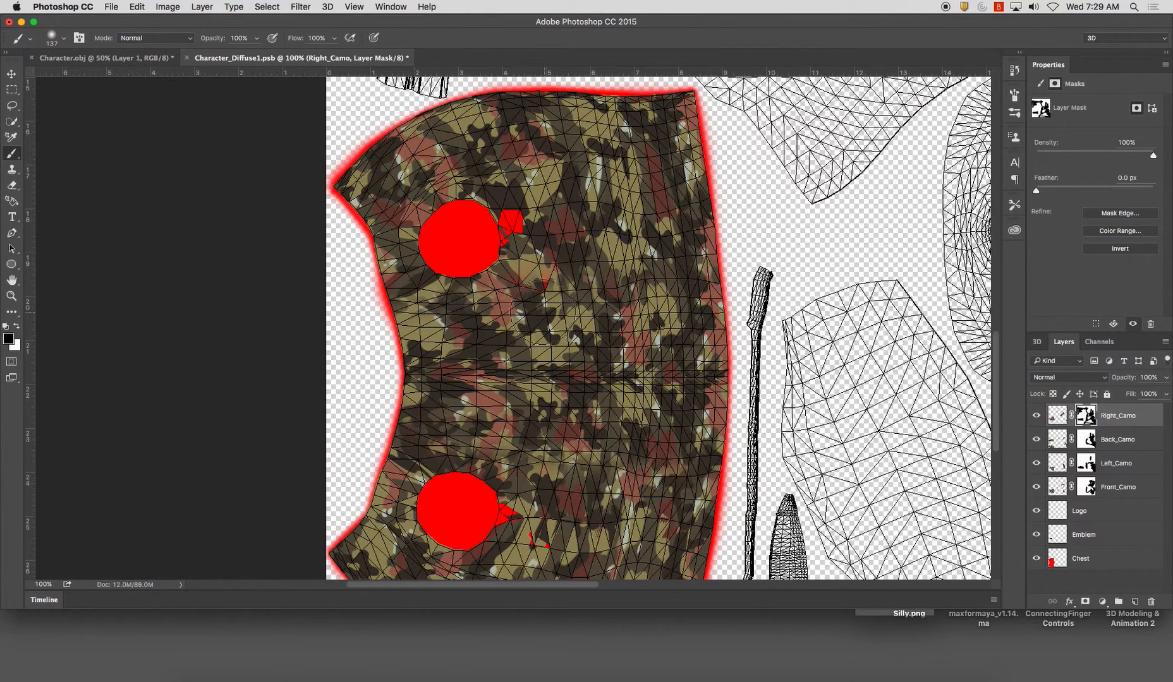
left_click(547, 278)
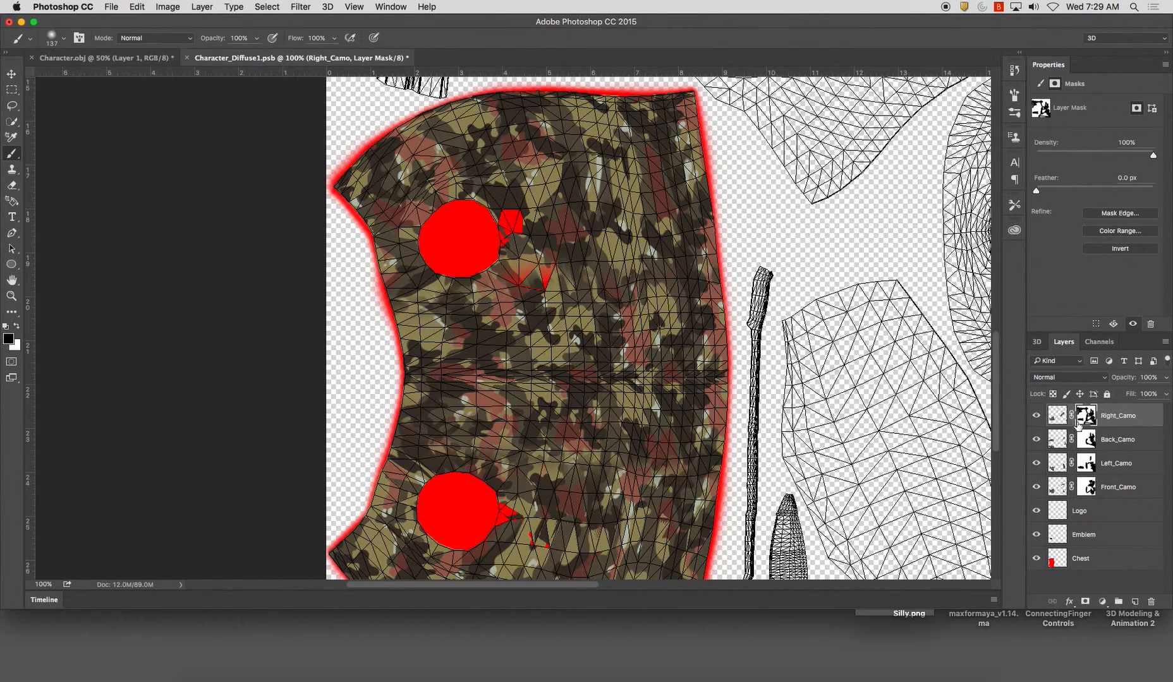
key("x")
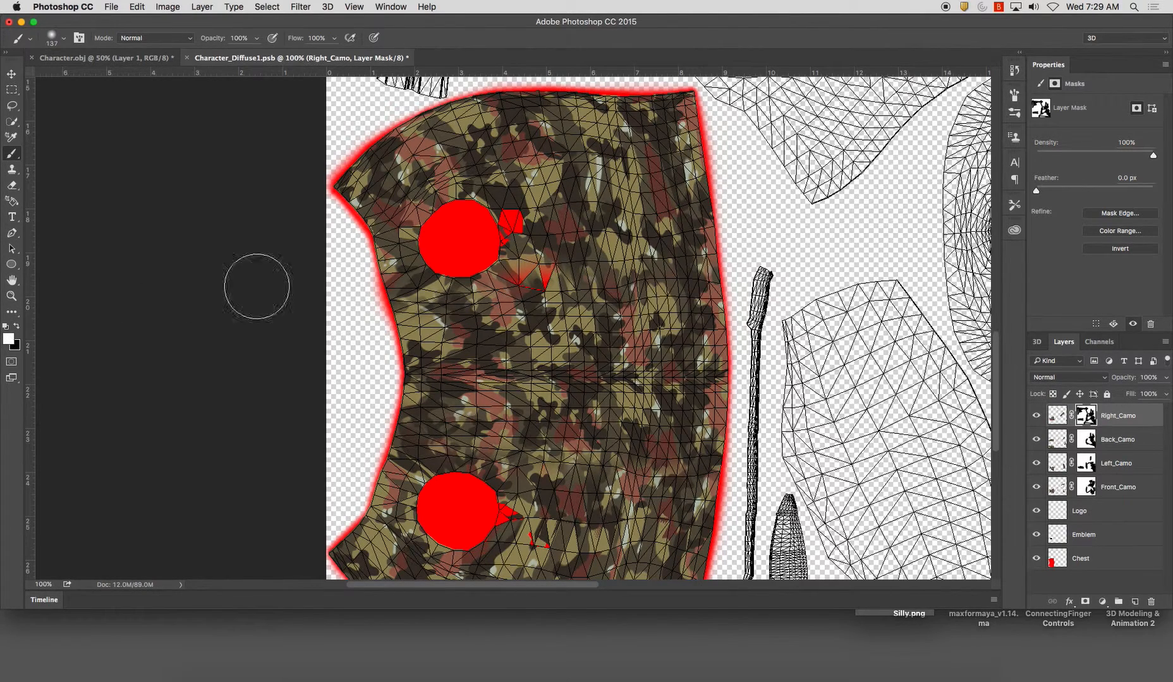
left_click_drag(541, 258, 570, 257)
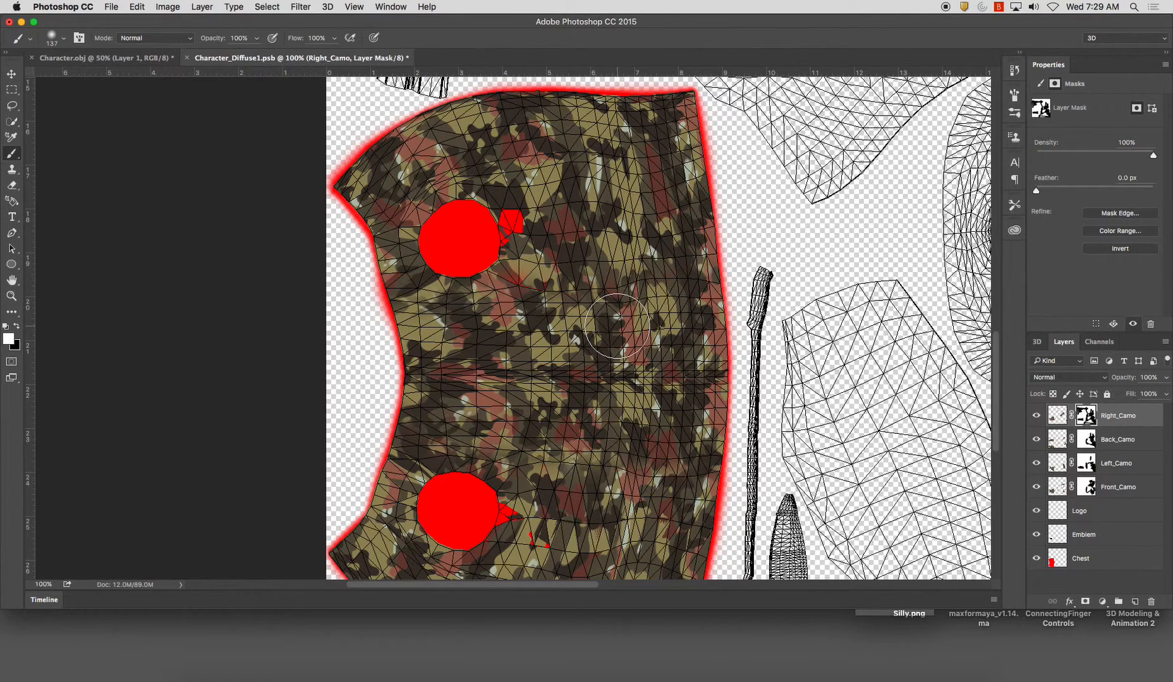
scroll(231, 314, "right", 1)
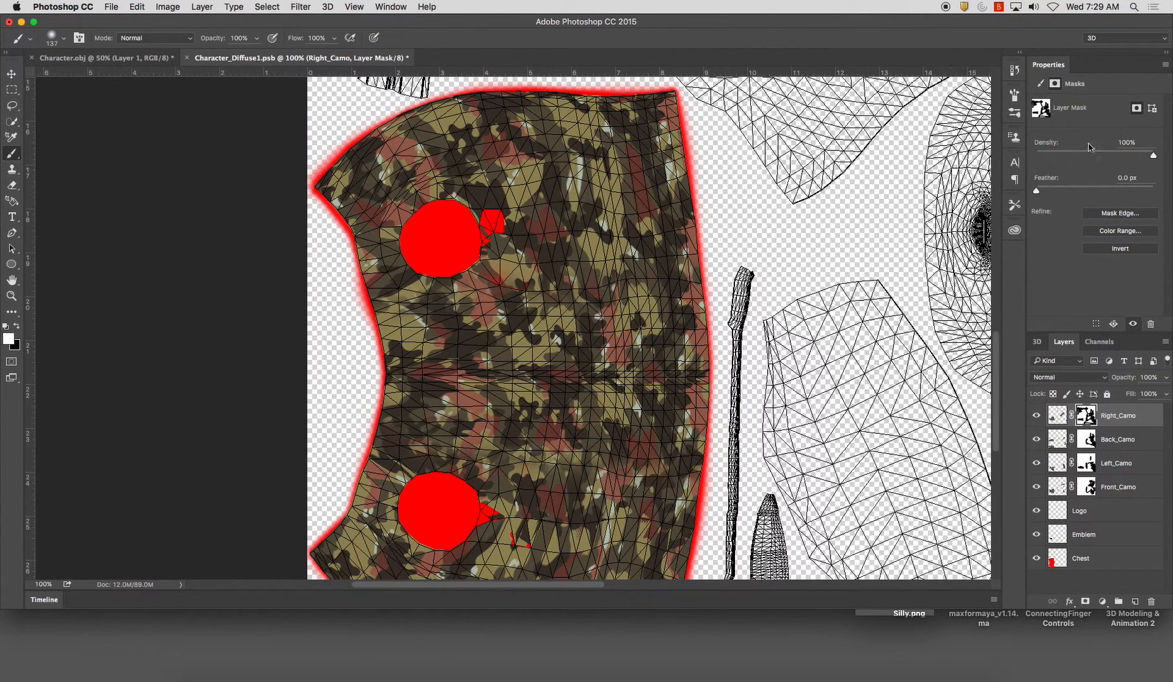
left_click(1125, 39)
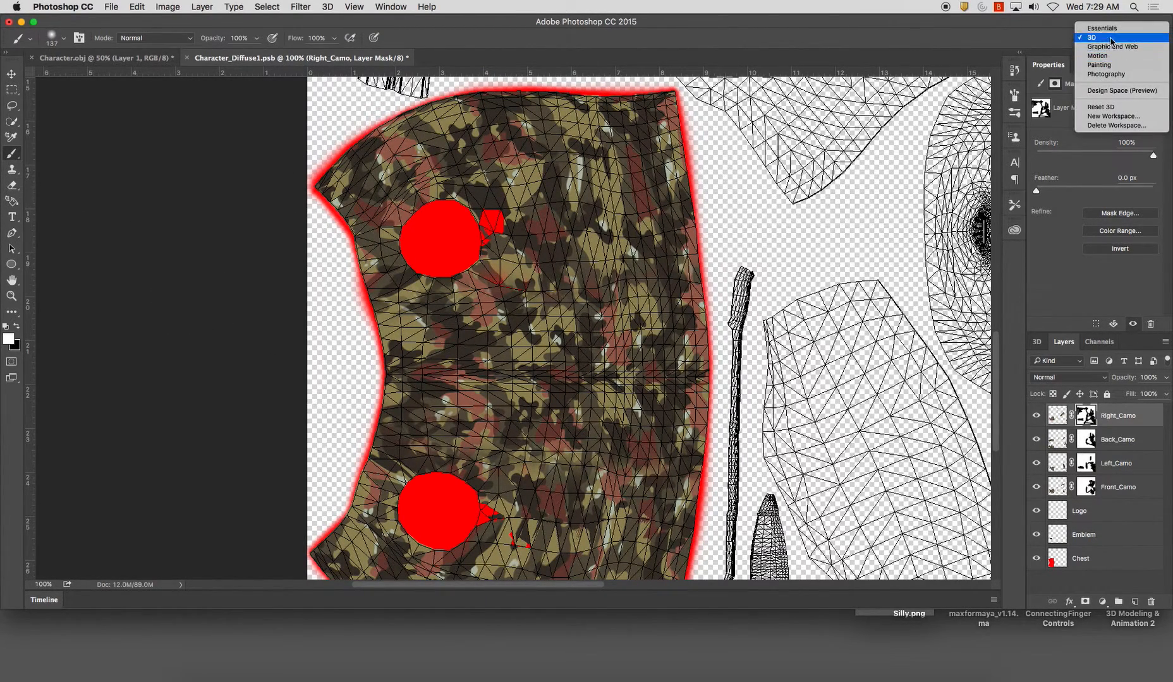
Switch to the Essentials workspace and set the Spot Healing Brush size to 33 px.
left_click(1102, 28)
left_click_drag(11, 169, 97, 177)
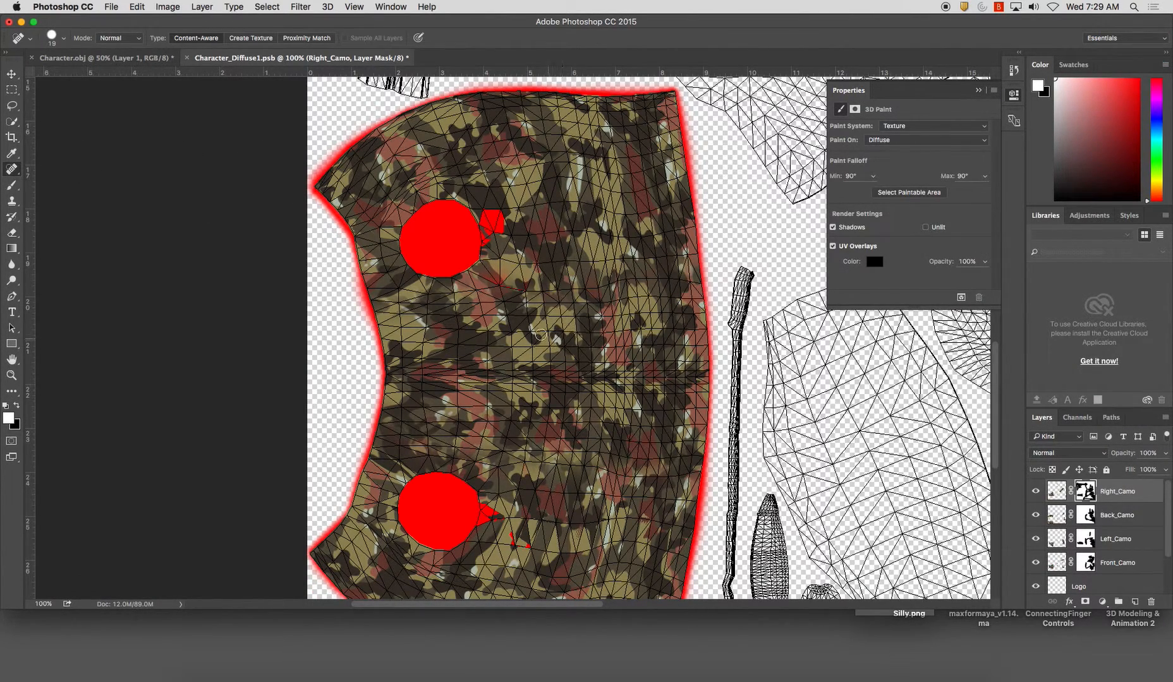
right_click(503, 303)
left_click_drag(540, 331, 550, 329)
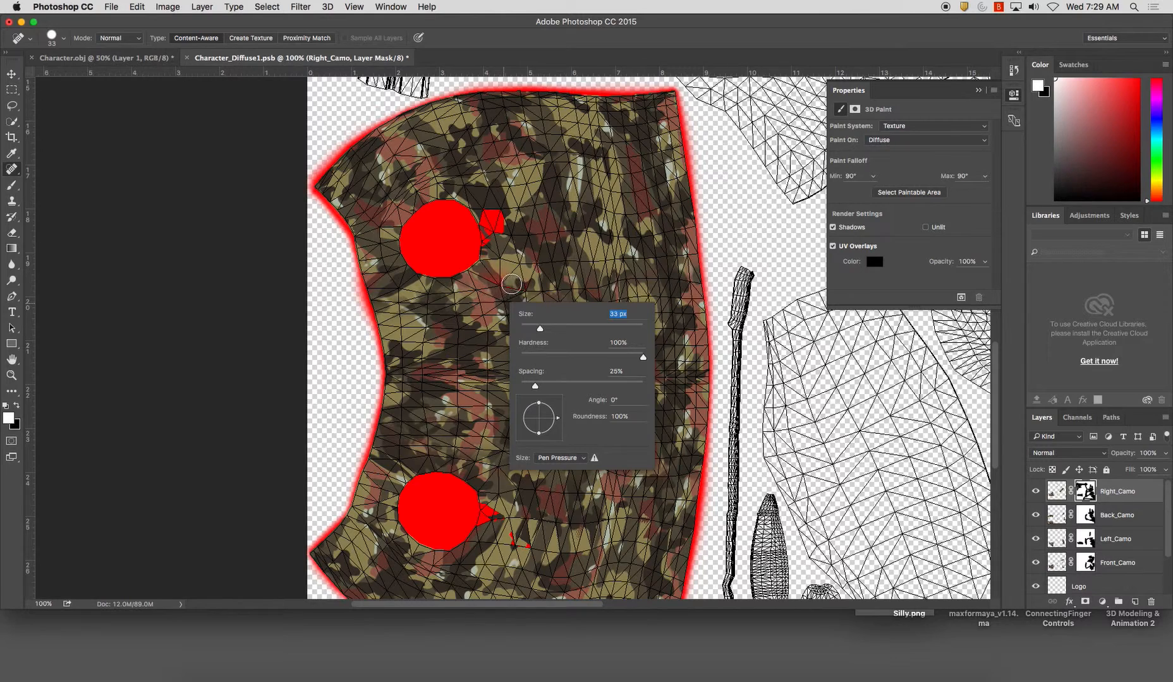
key("Return")
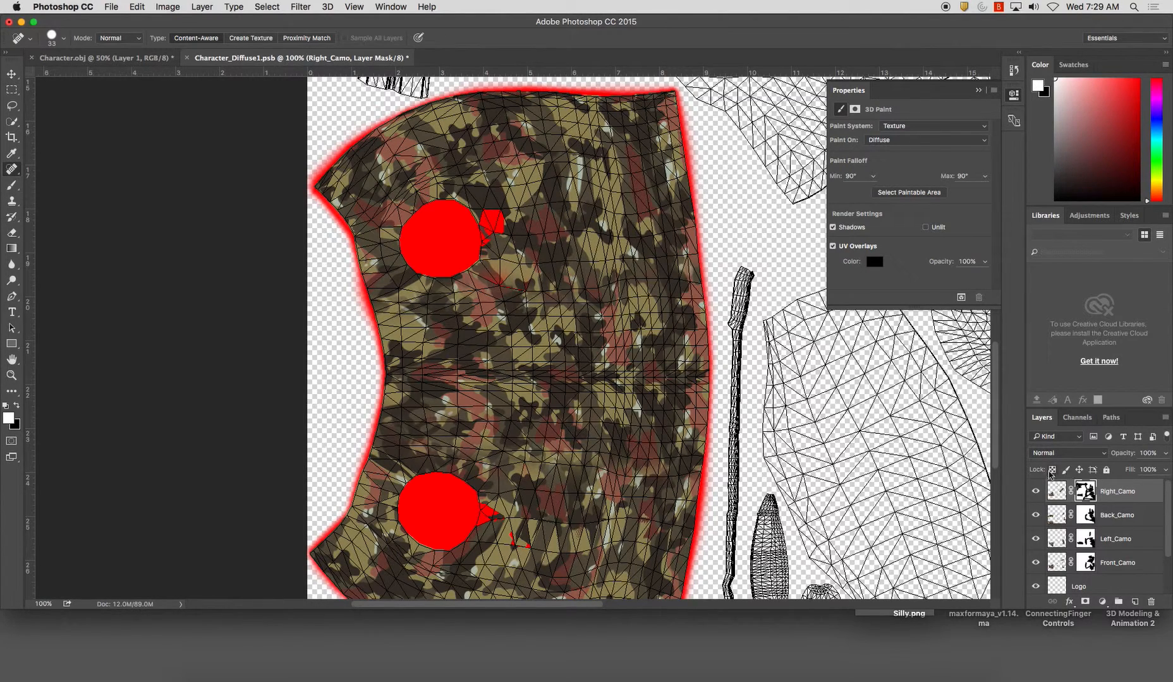
Duplicate Right_Camo through Front_Camo and merge the copies into one Right_Camo copy layer.
left_click(18, 78)
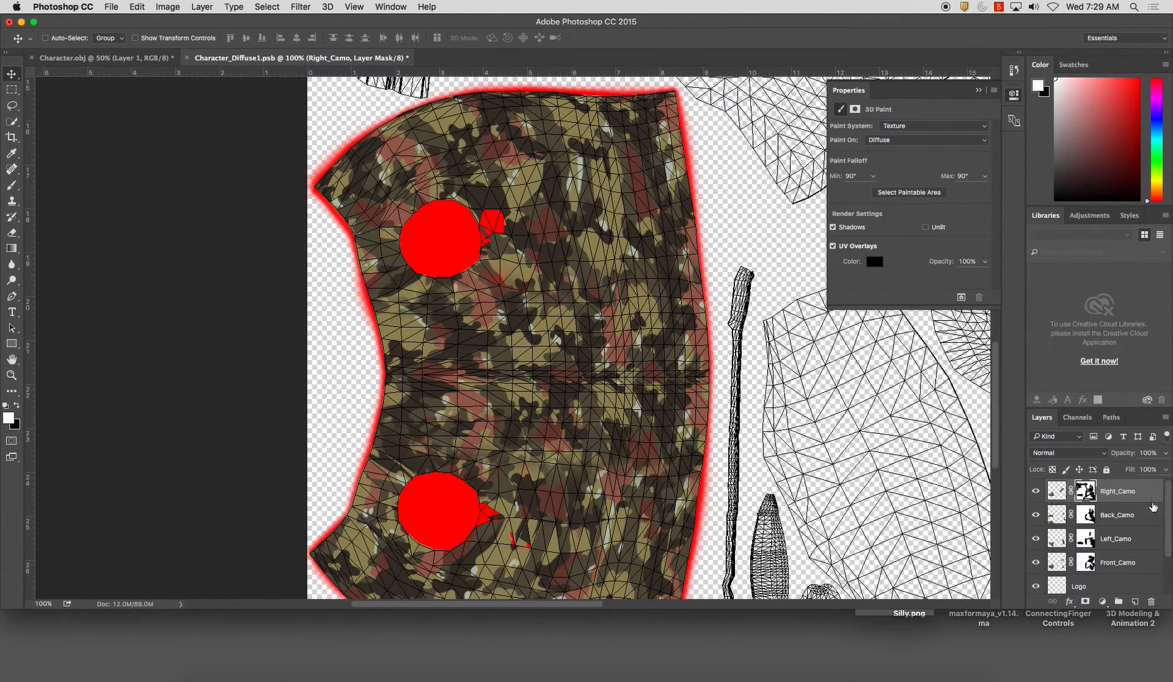
left_click(1131, 494)
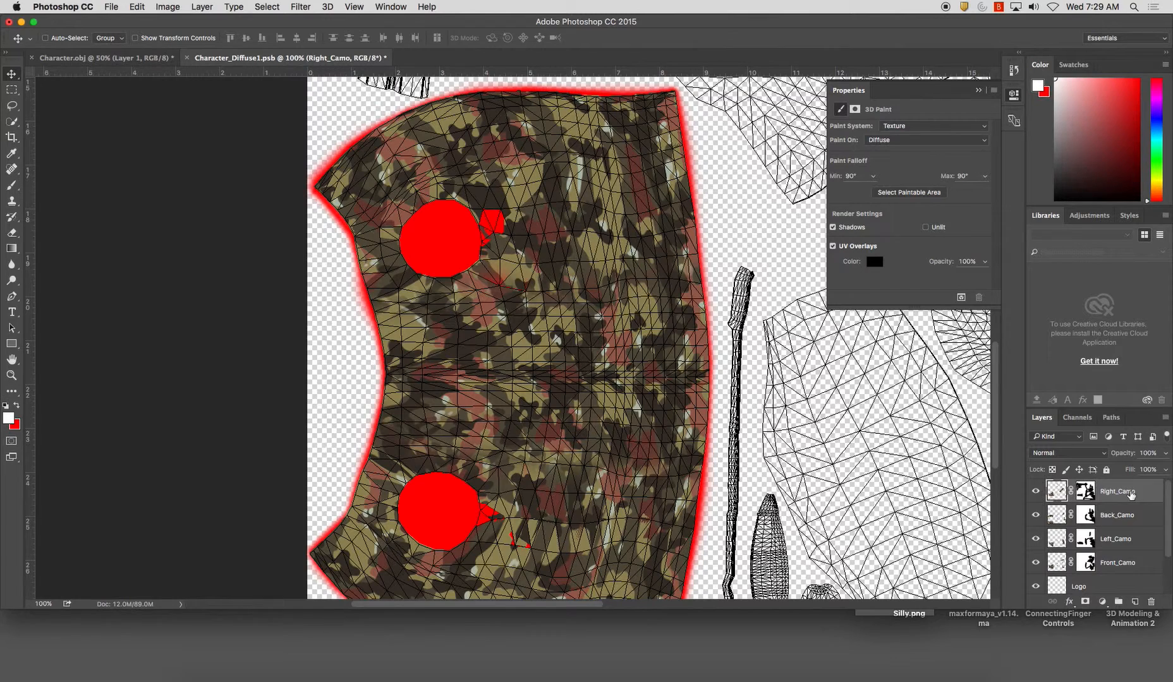
left_click(1123, 564, "shift")
key("super+j")
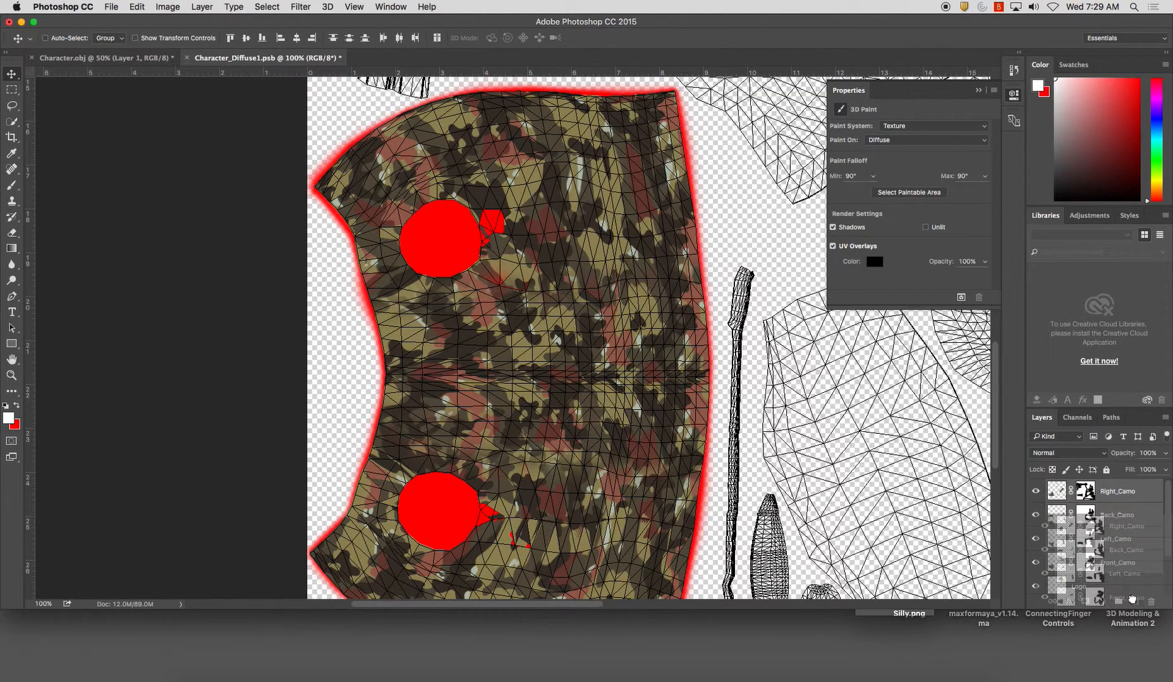
key("super+e")
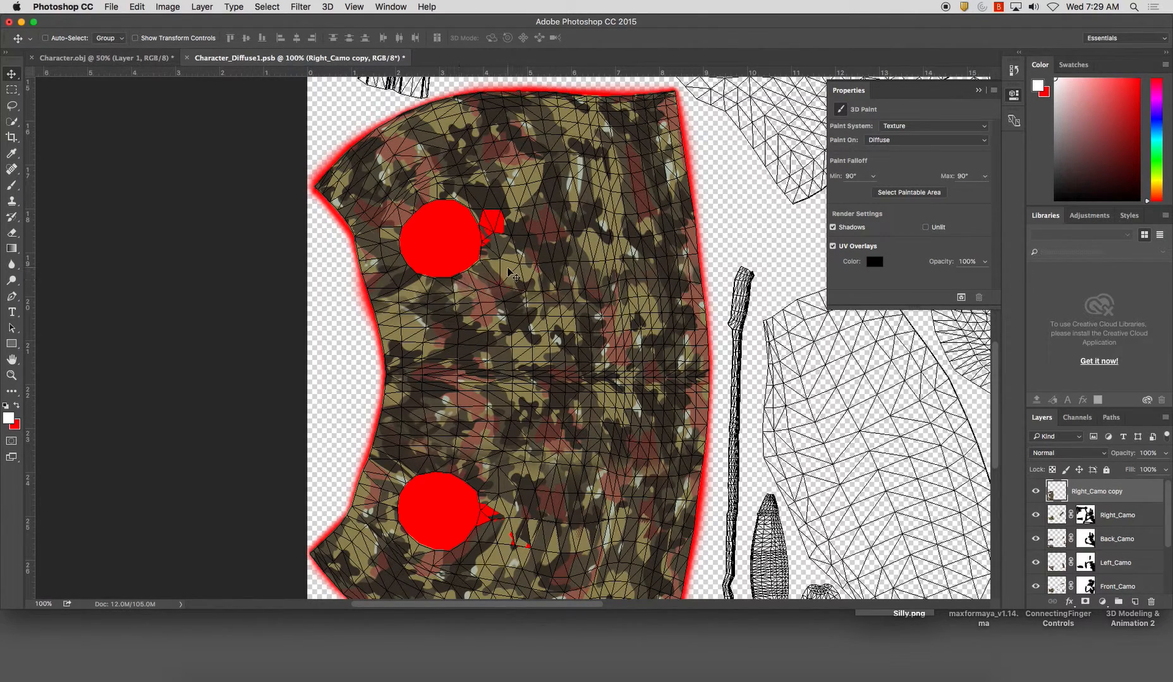
Heal a small spot on the chest camo with the Spot Healing Brush.
left_click(11, 152)
left_click(13, 171)
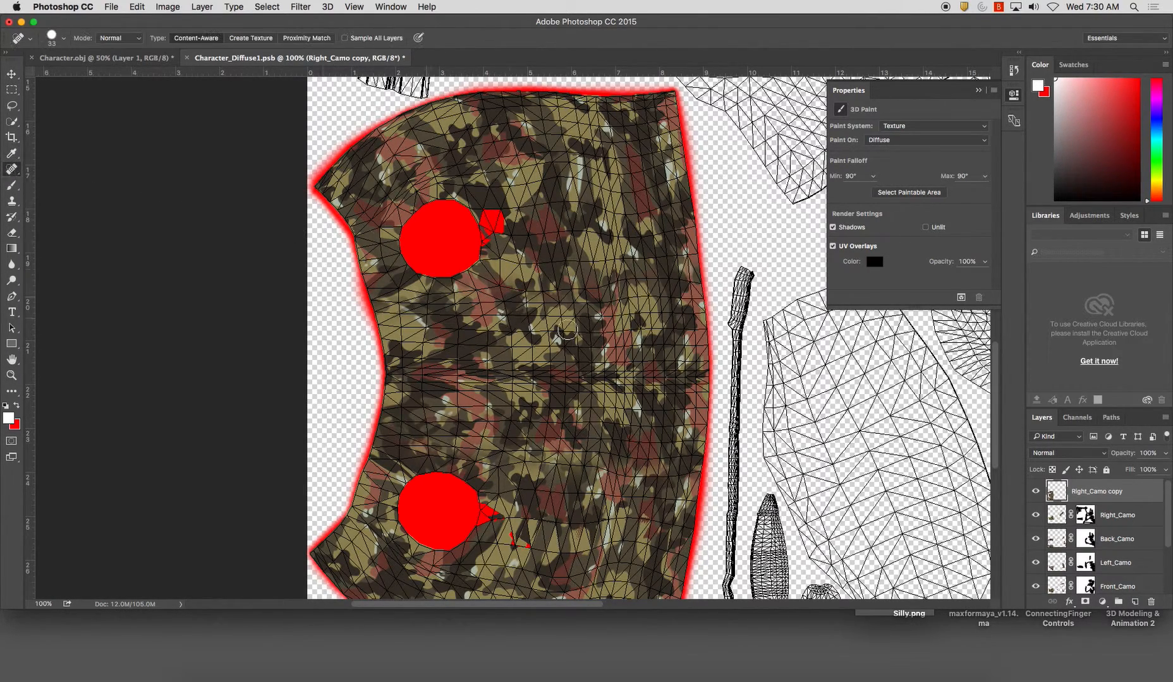
right_click(535, 282)
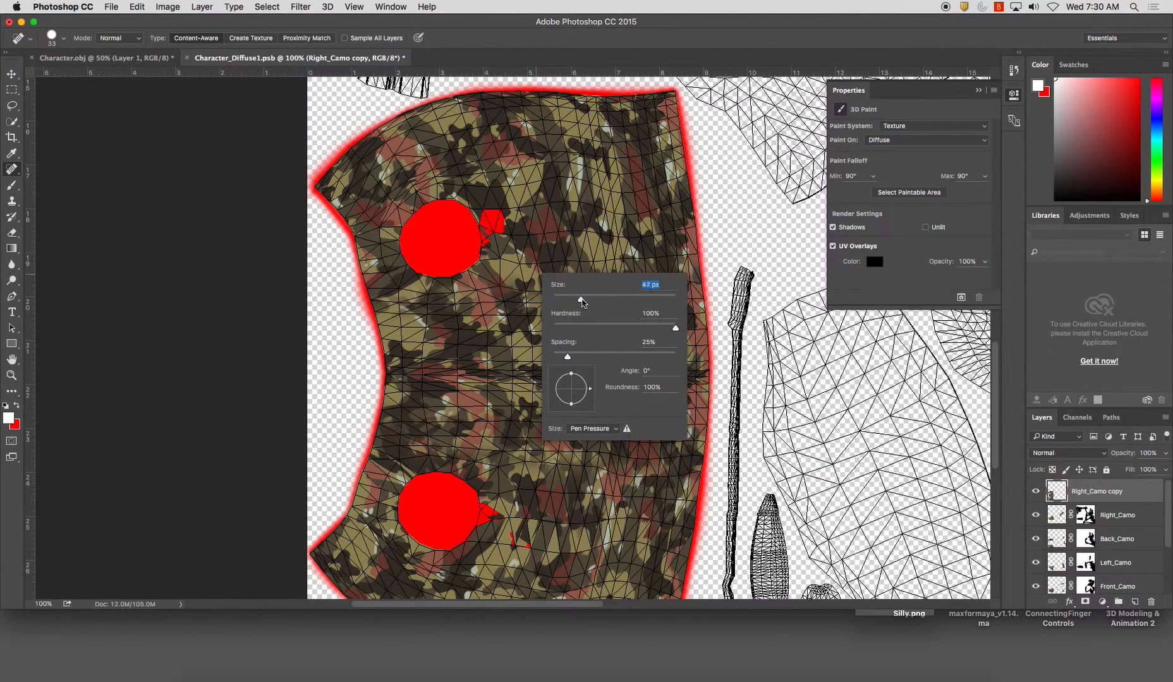
mouse_move(516, 293)
left_mouse_down()
mouse_move(529, 292)
mouse_move(515, 299)
left_mouse_up()
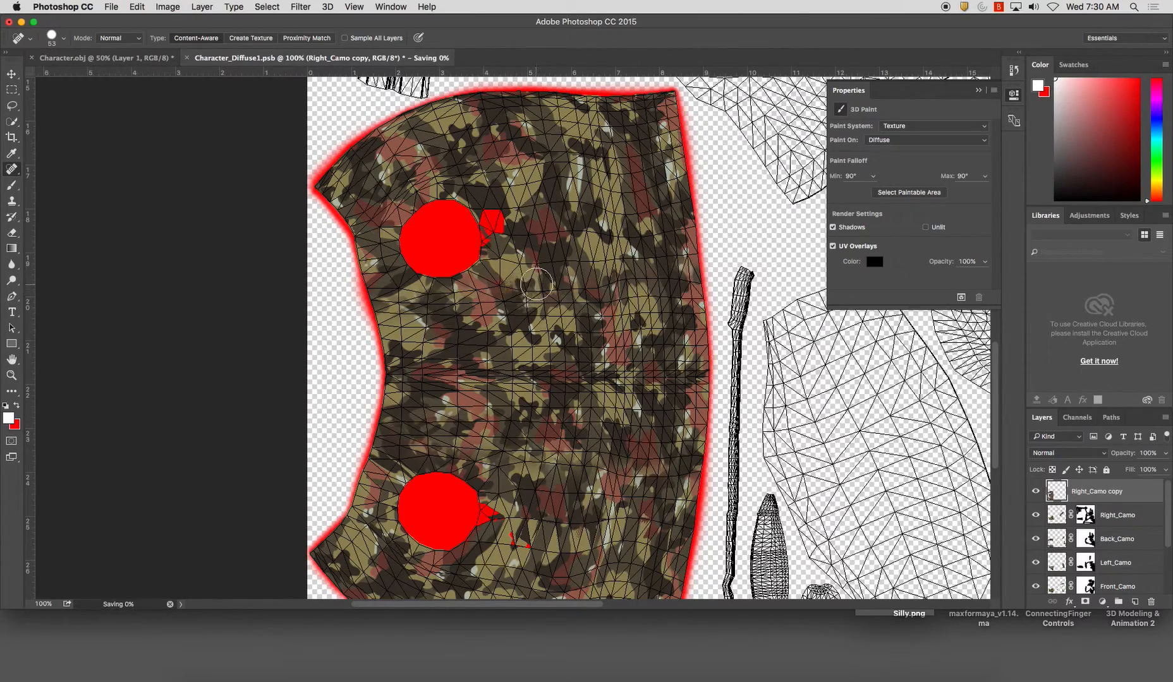
At 200% zoom, heal the camo seam, shrinking the brush to 39 then 27 px.
key("super+plus")
key("super+plus")
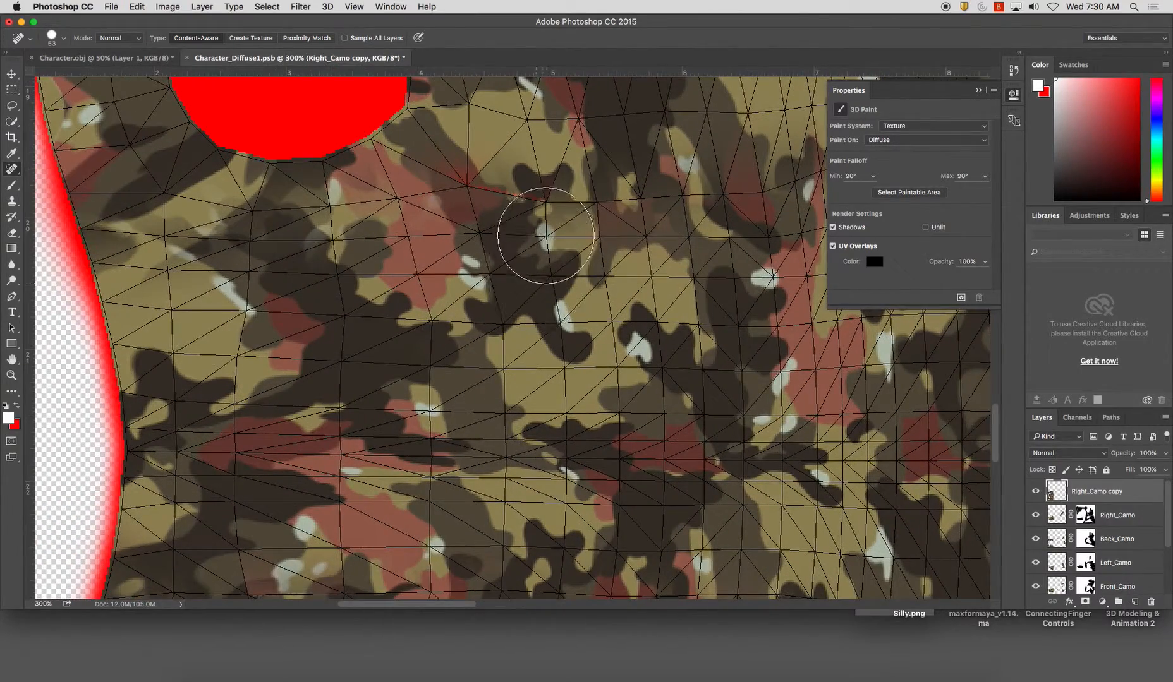
right_click(561, 221)
left_click_drag(606, 241, 604, 244)
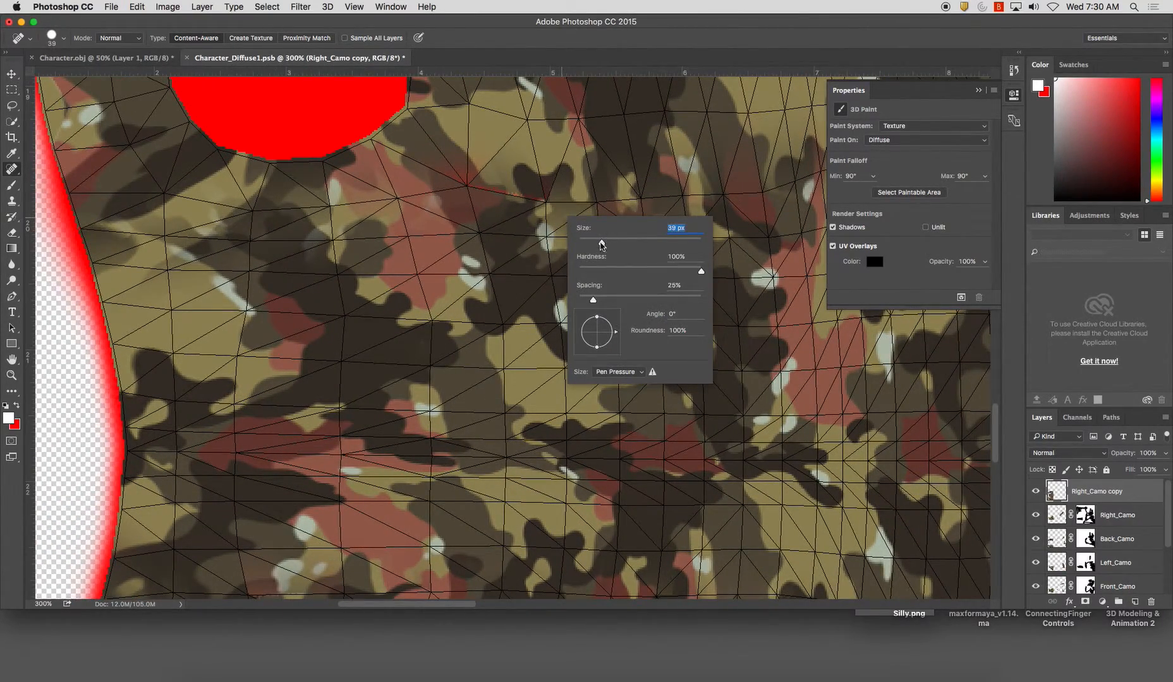
left_click_drag(549, 199, 570, 207)
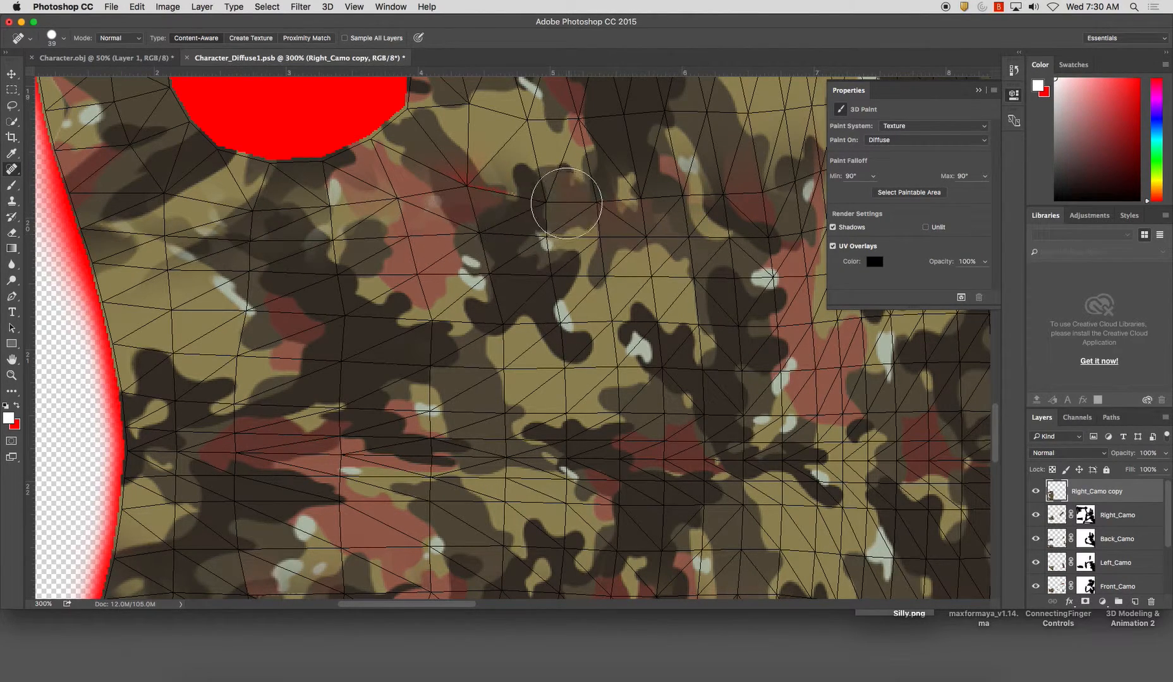
left_click(565, 183)
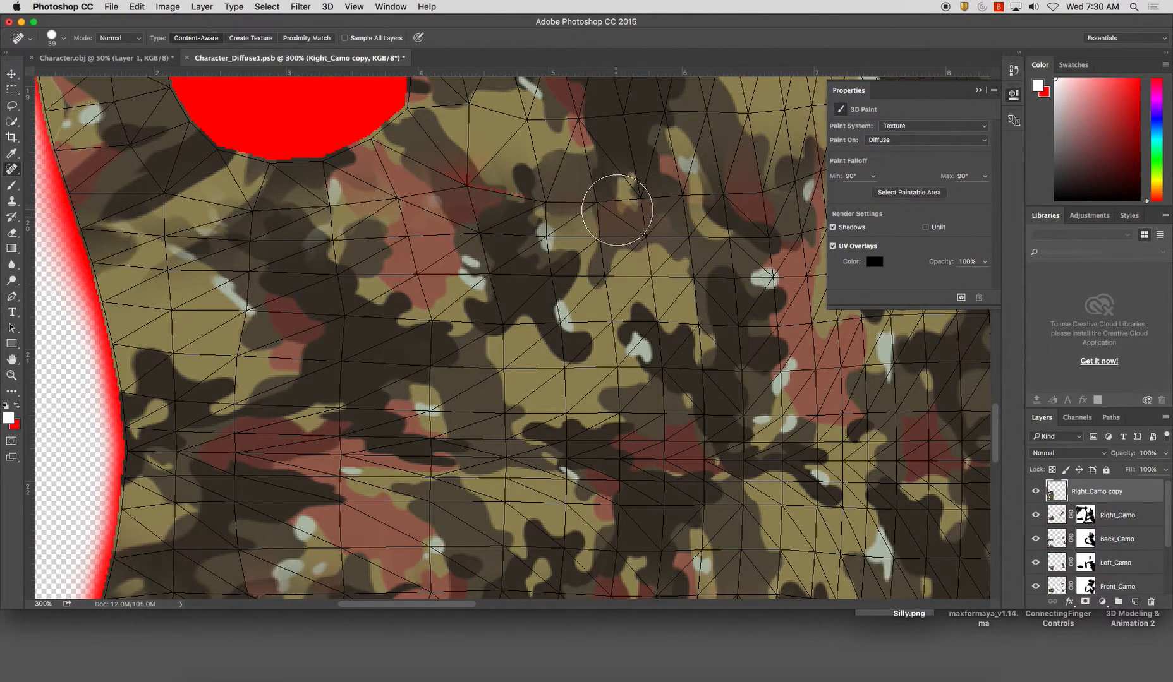
right_click(565, 189)
left_click_drag(600, 215, 593, 215)
left_click(559, 189)
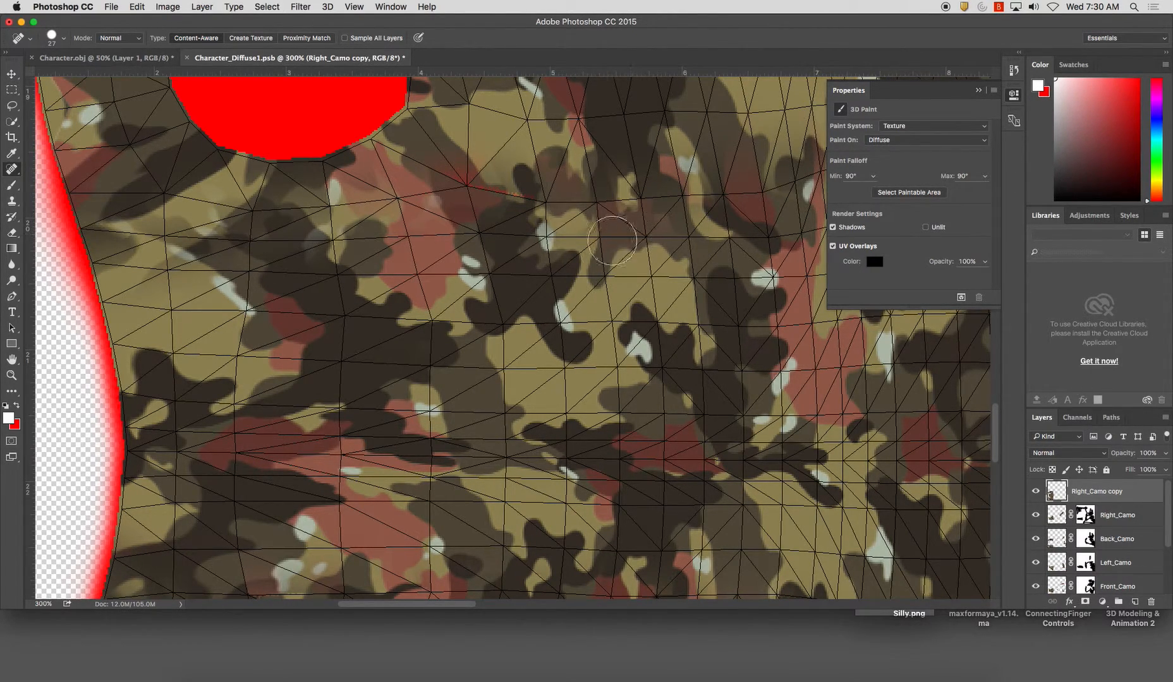
Heal two seam spots lower on the shirt and save Character_Diffuse1.psb.
scroll(592, 313, "down", 10)
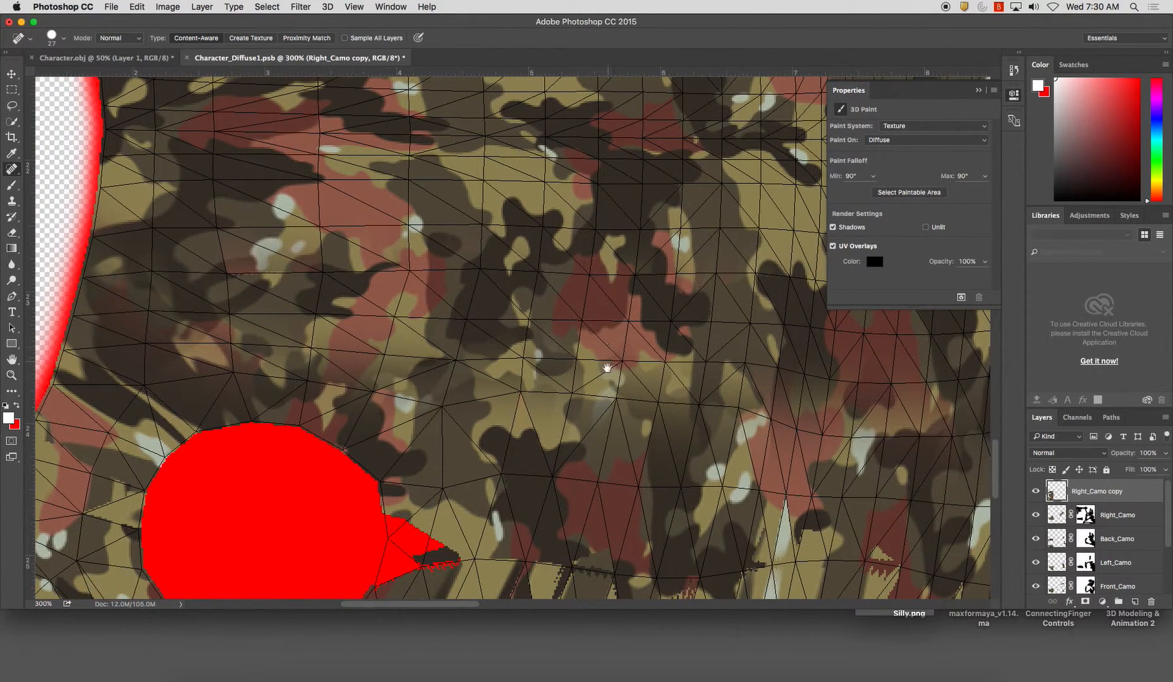
left_click(597, 395)
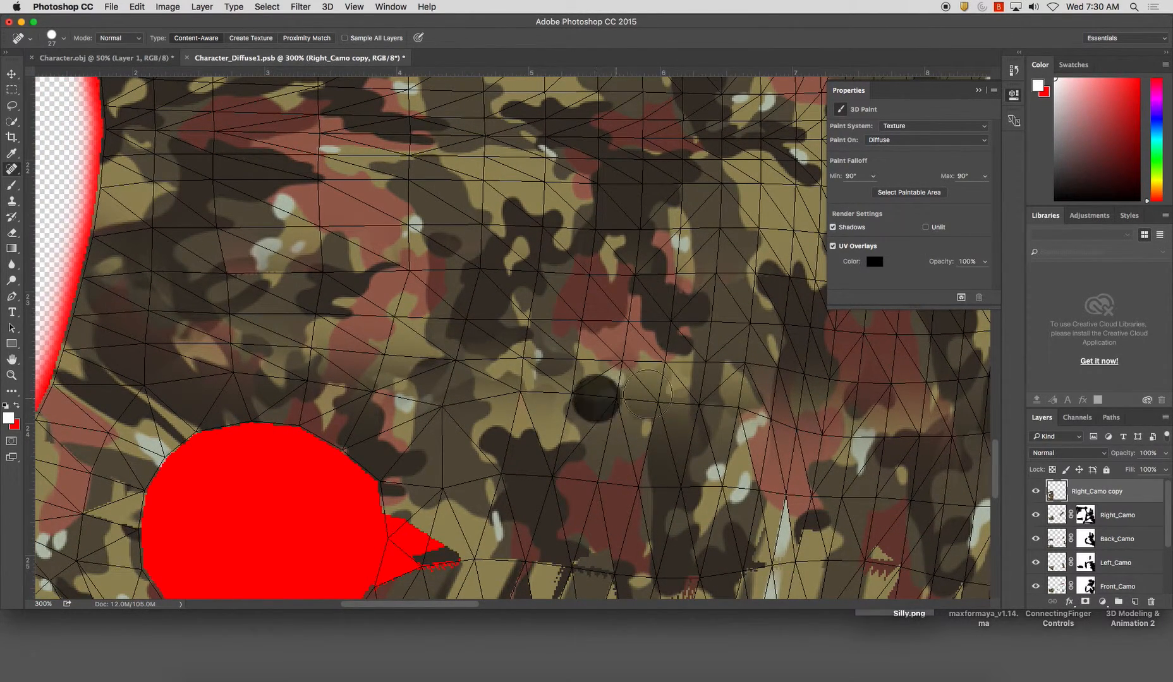
left_click(619, 375)
key("super+s")
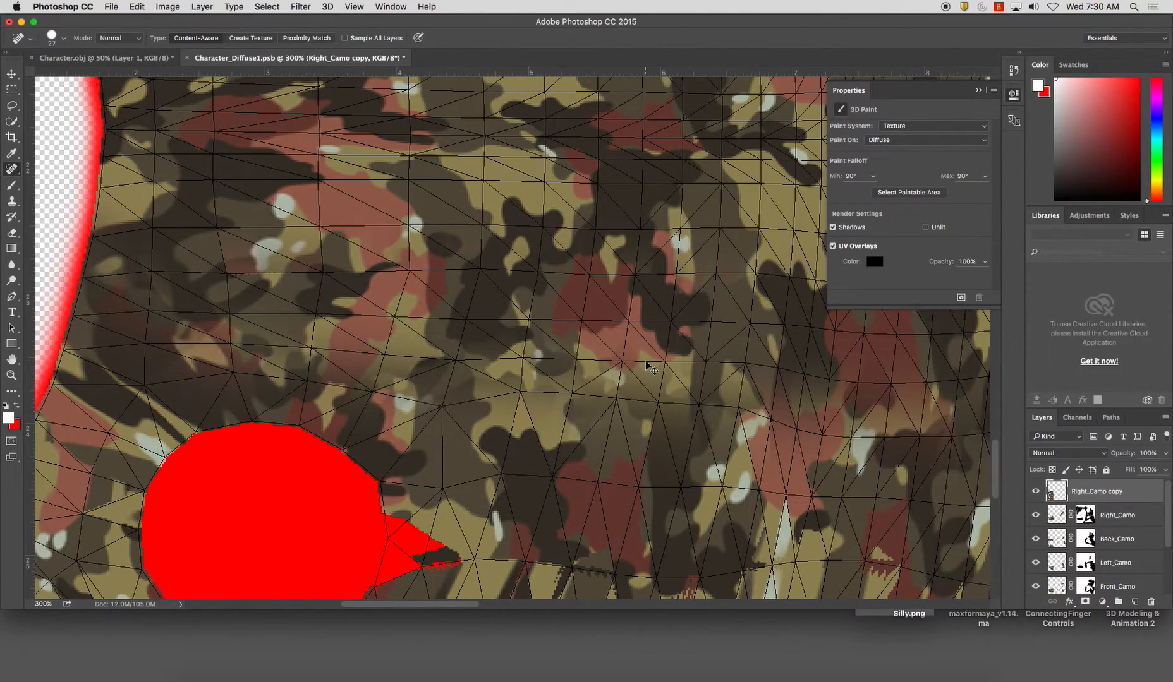
Fit the texture, return to 100% and pan down to the lower red circle.
key("super+0")
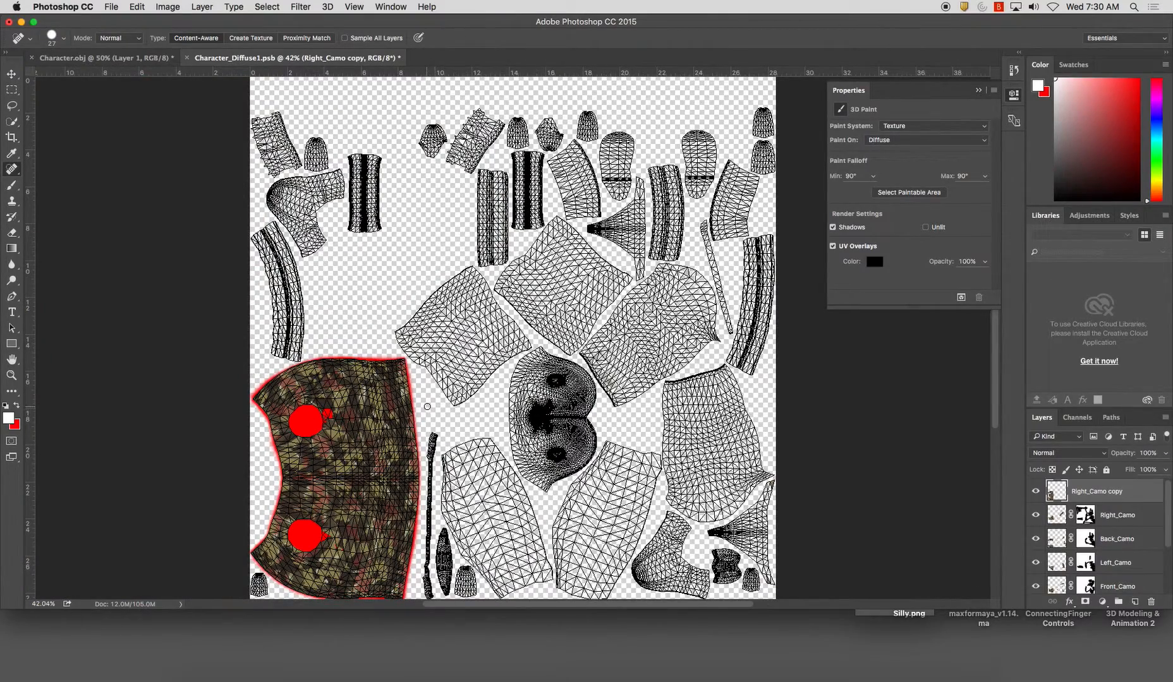
key("super+1")
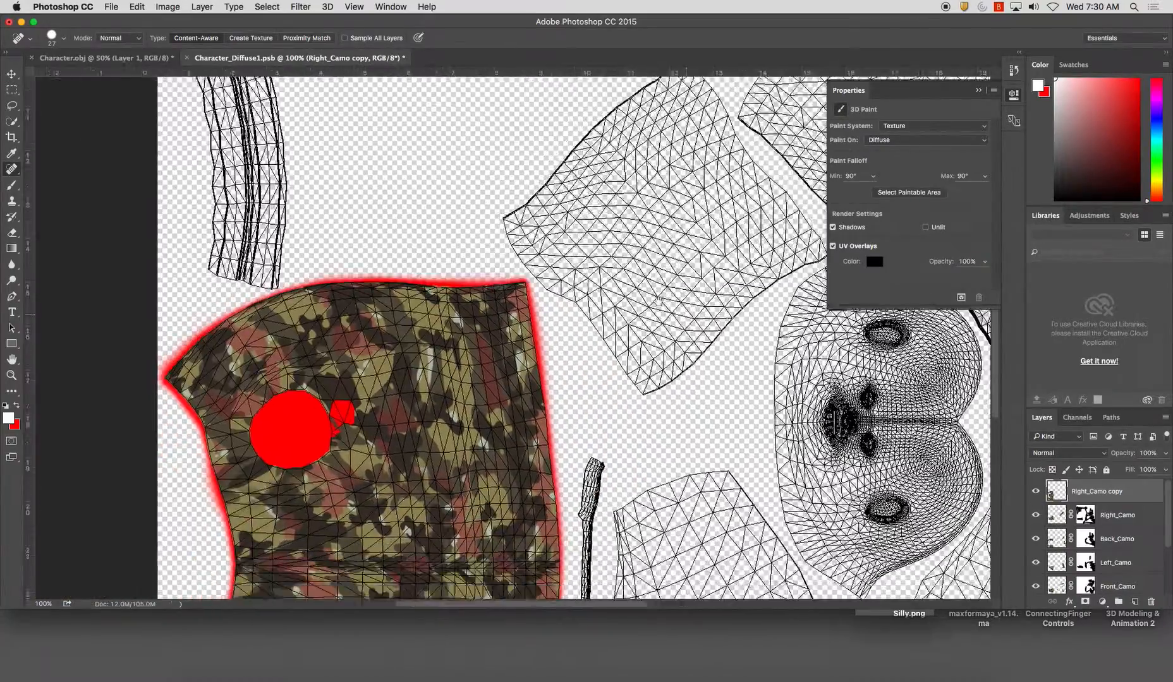
left_click_drag(658, 300, 729, 228)
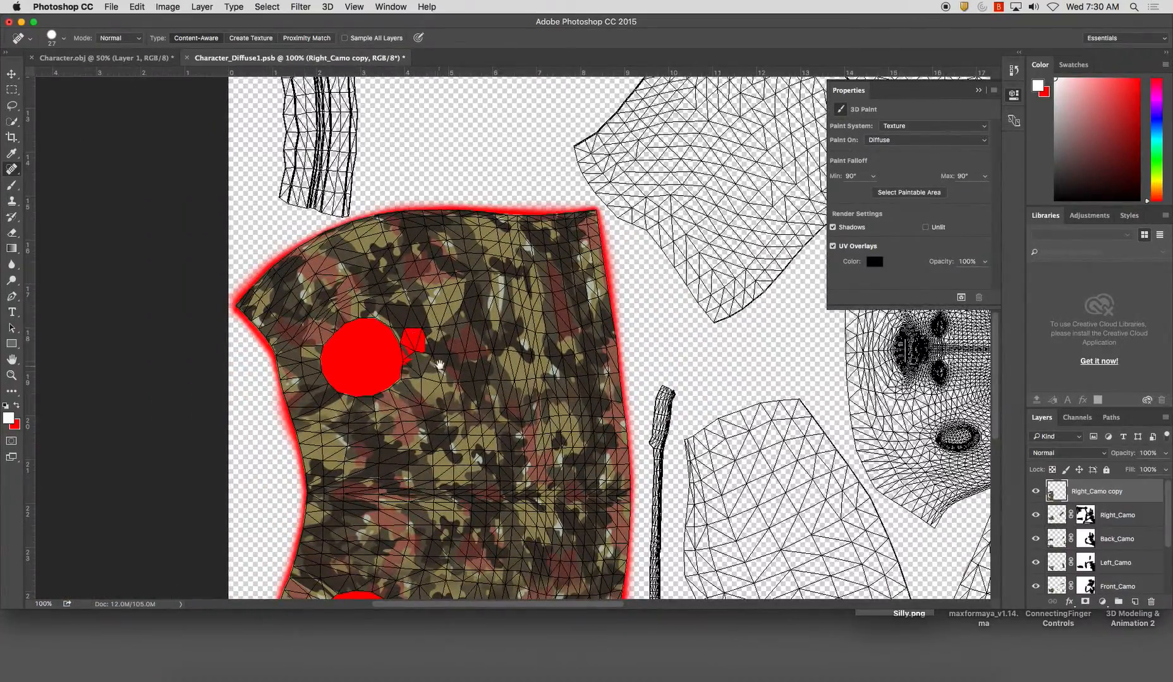
left_click_drag(438, 366, 485, 262)
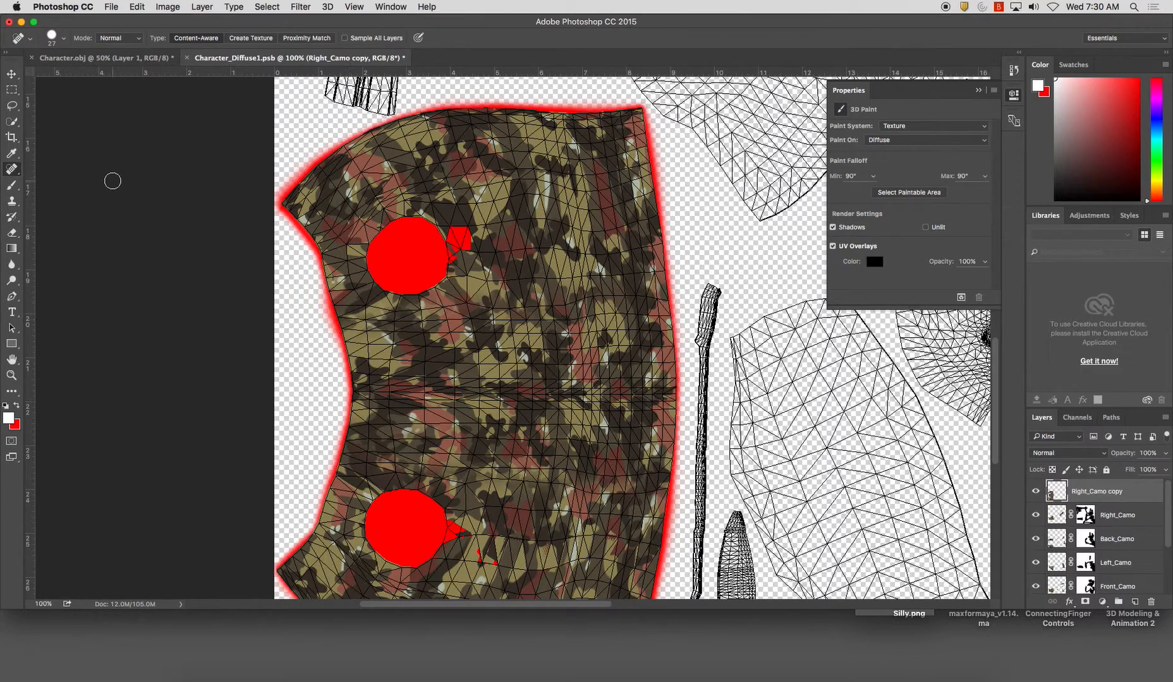
left_click_drag(373, 333, 389, 232)
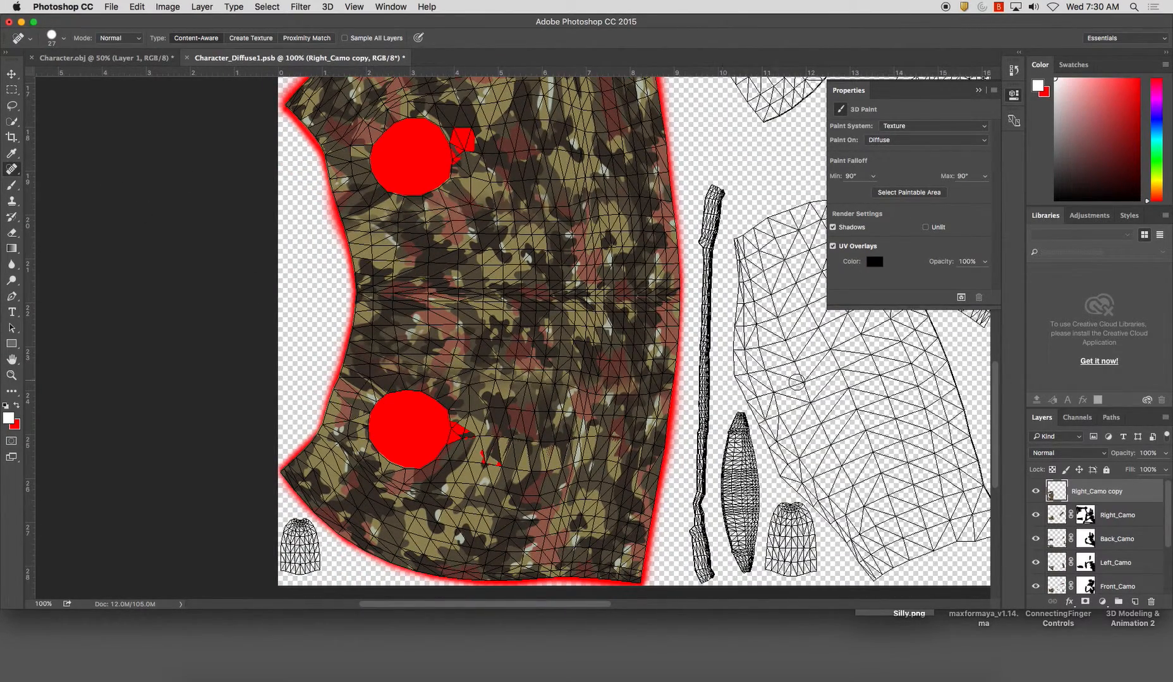
Delete the Right_Camo copy layer and target the Back_Camo layer's mask.
left_click(1149, 601)
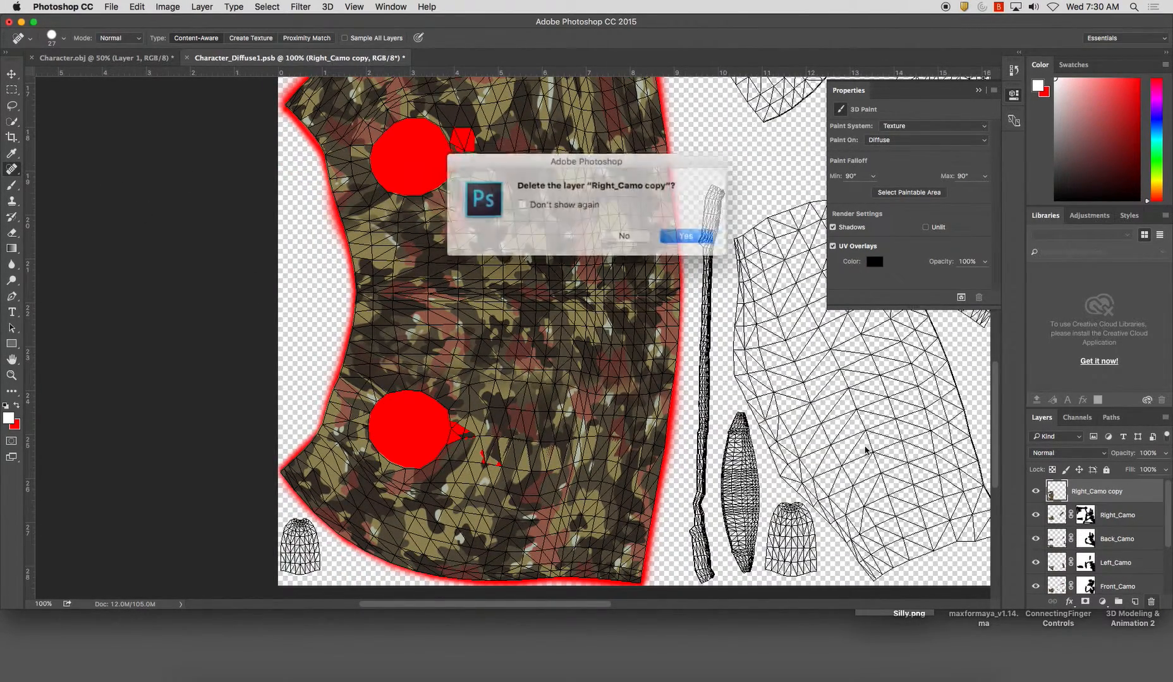
key("Return")
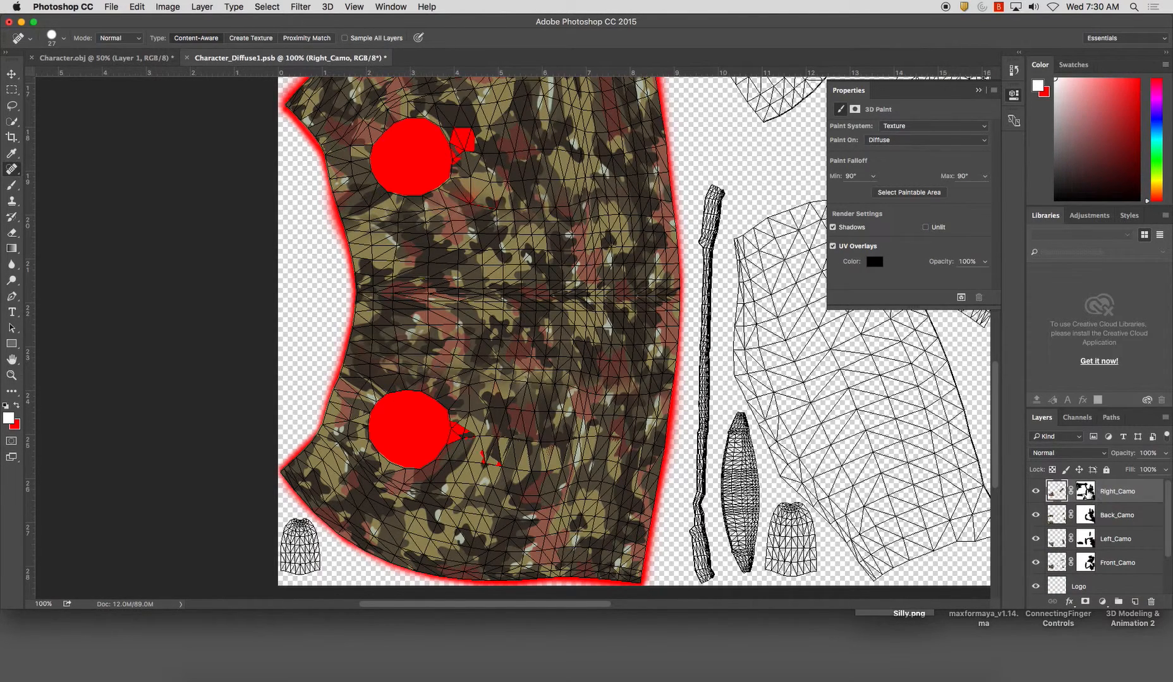
left_click(1085, 491)
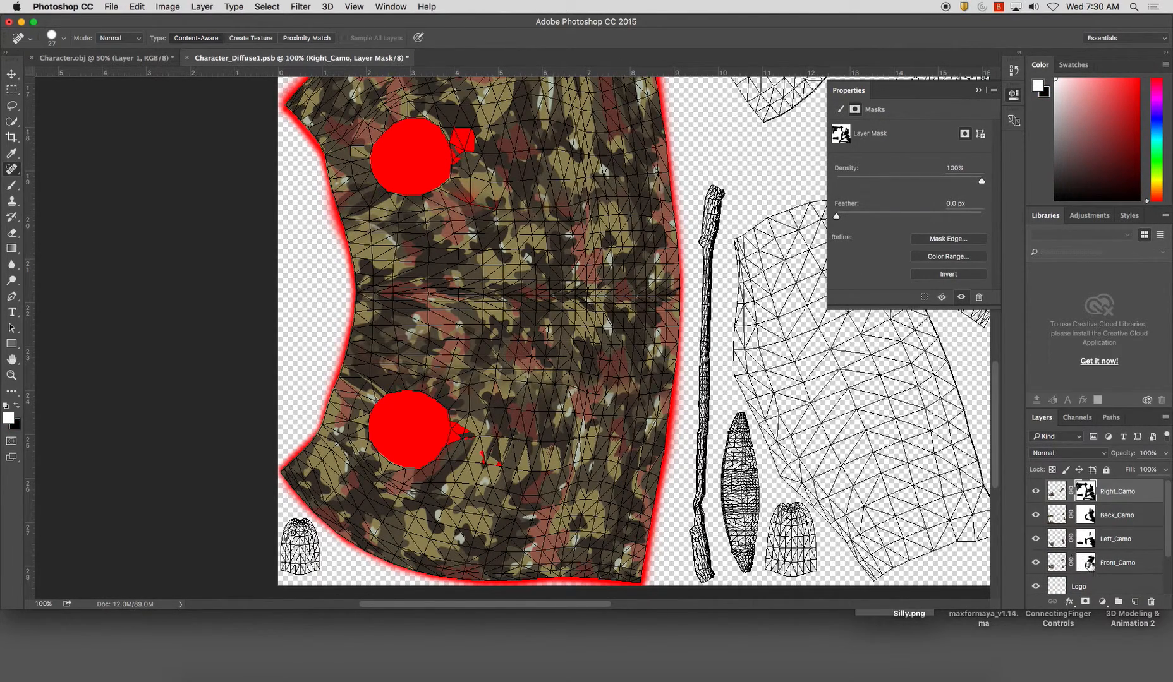
left_click(1085, 515)
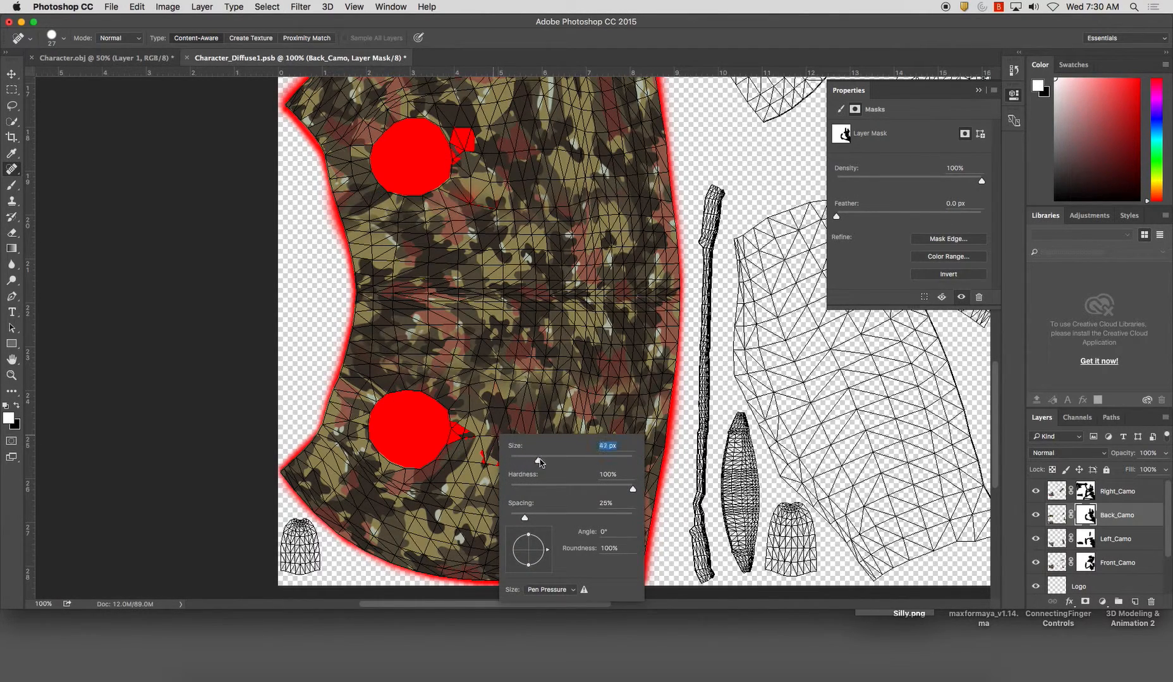
Touch up the Back_Camo mask right of the lower red circle, with black as the painting colour.
left_click(459, 444)
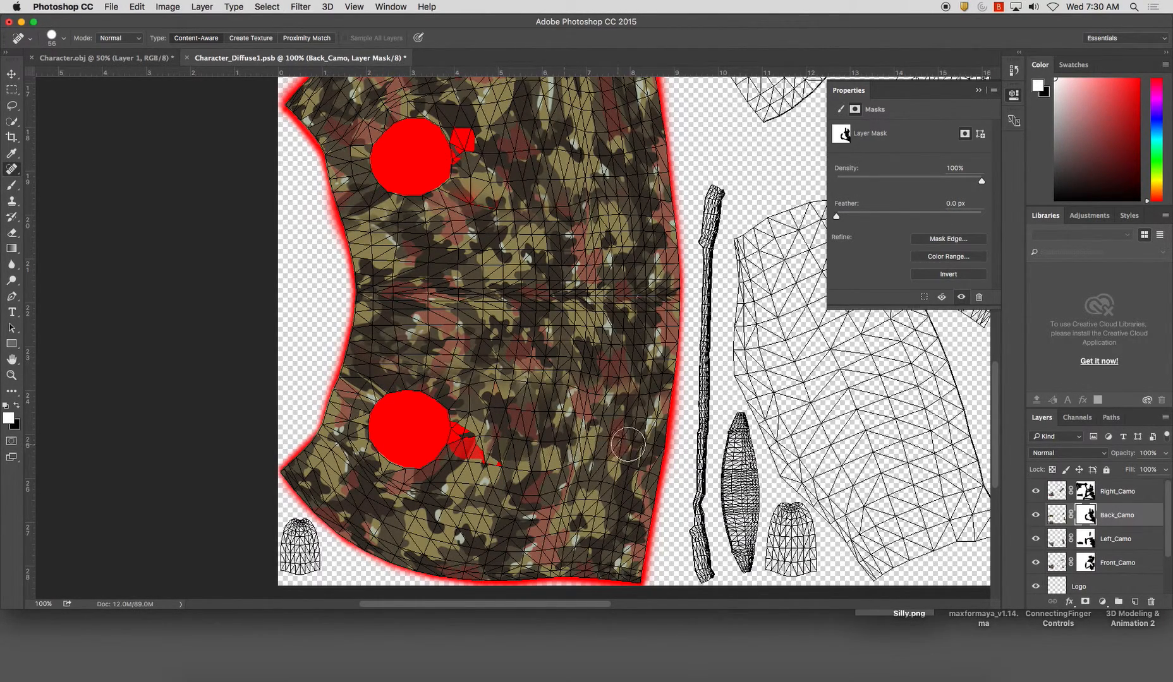
left_click_drag(484, 447, 567, 451)
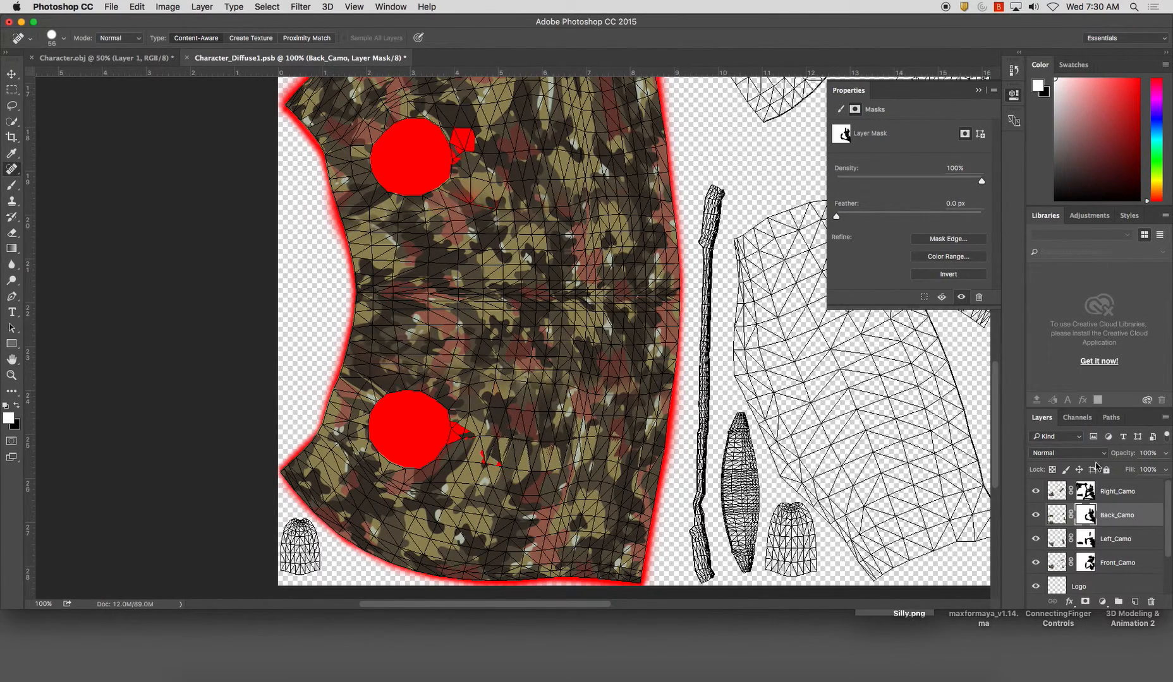
scroll(360, 436, "right", 2)
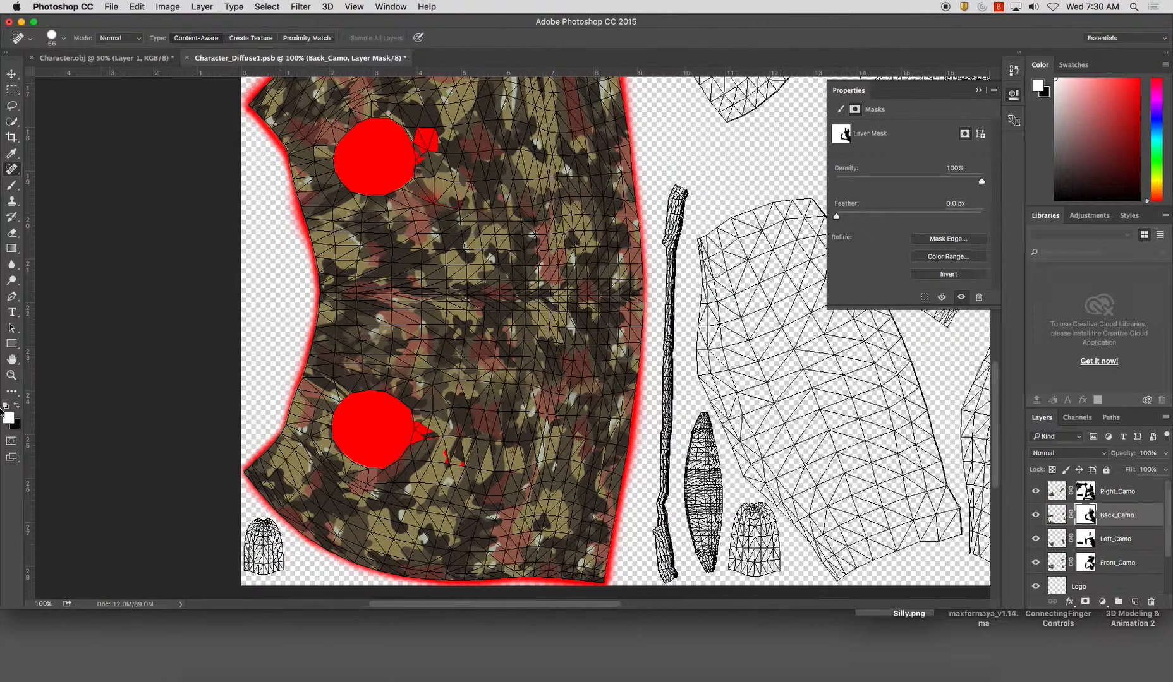
left_click(17, 407)
left_click_drag(464, 448, 476, 448)
Brush the Back_Camo mask along the upper seam and beside the lower red circle.
key("b")
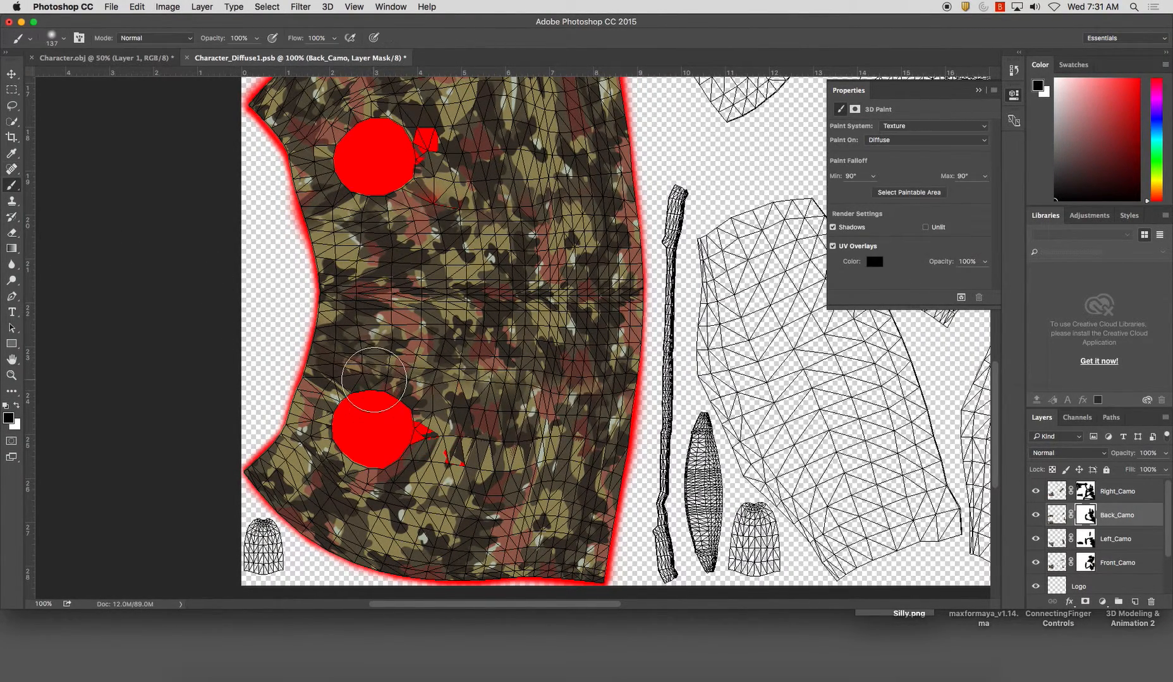
left_click(447, 450)
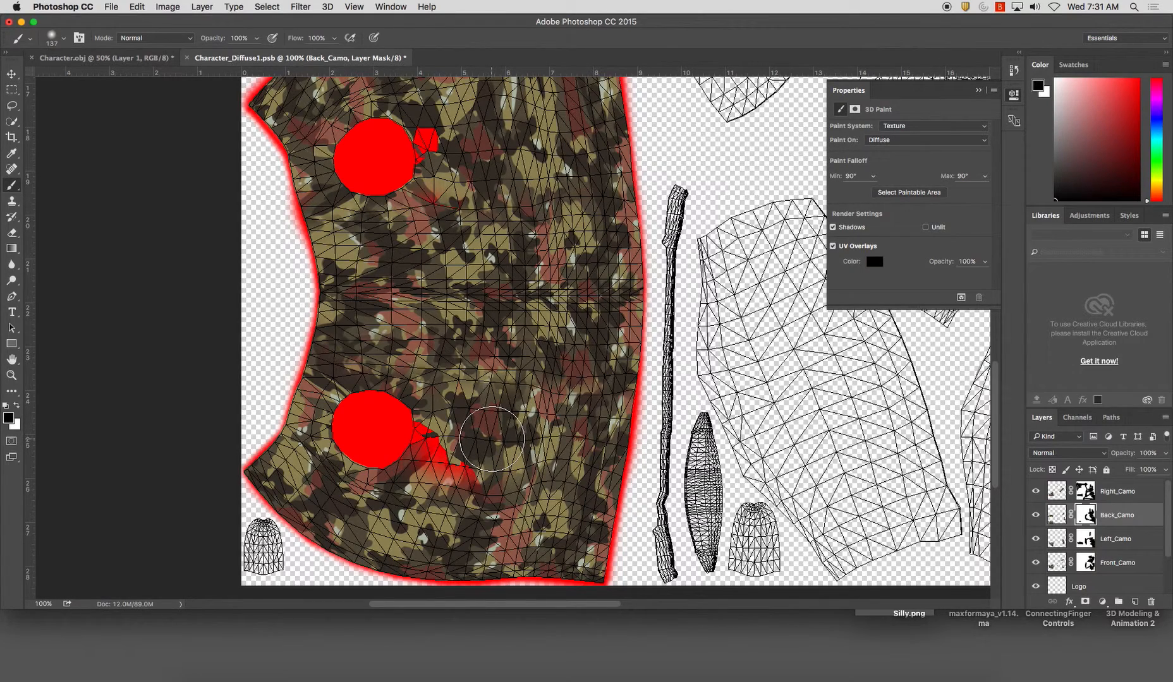
key("super+z")
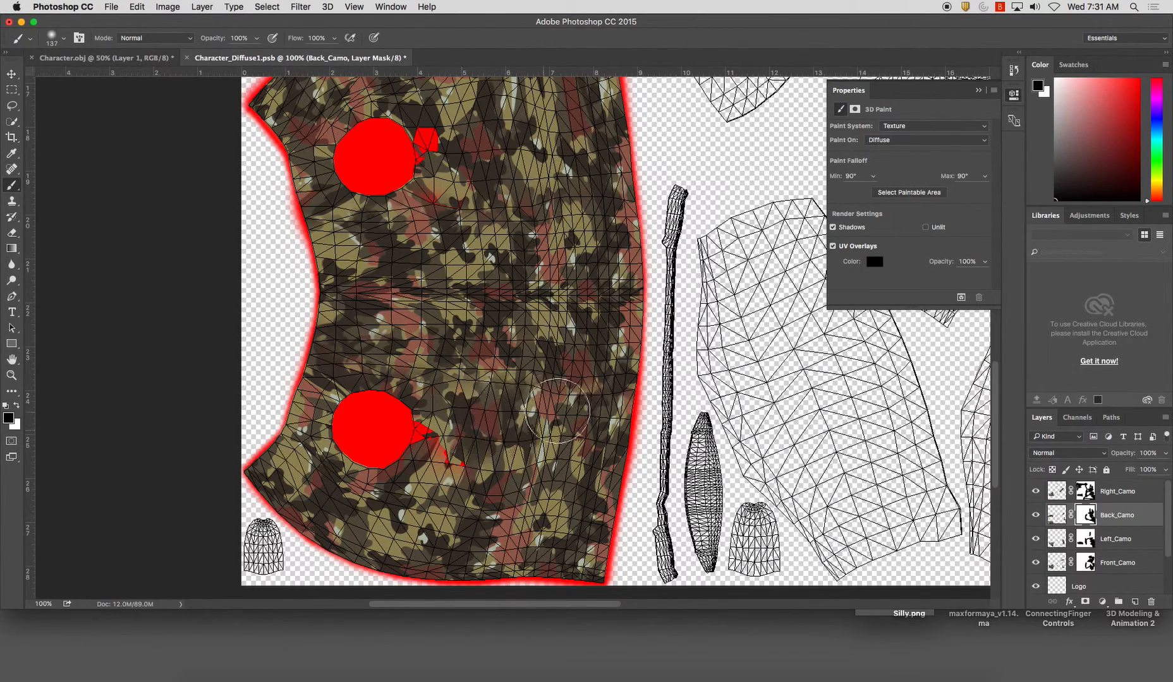
left_click_drag(546, 424, 621, 617)
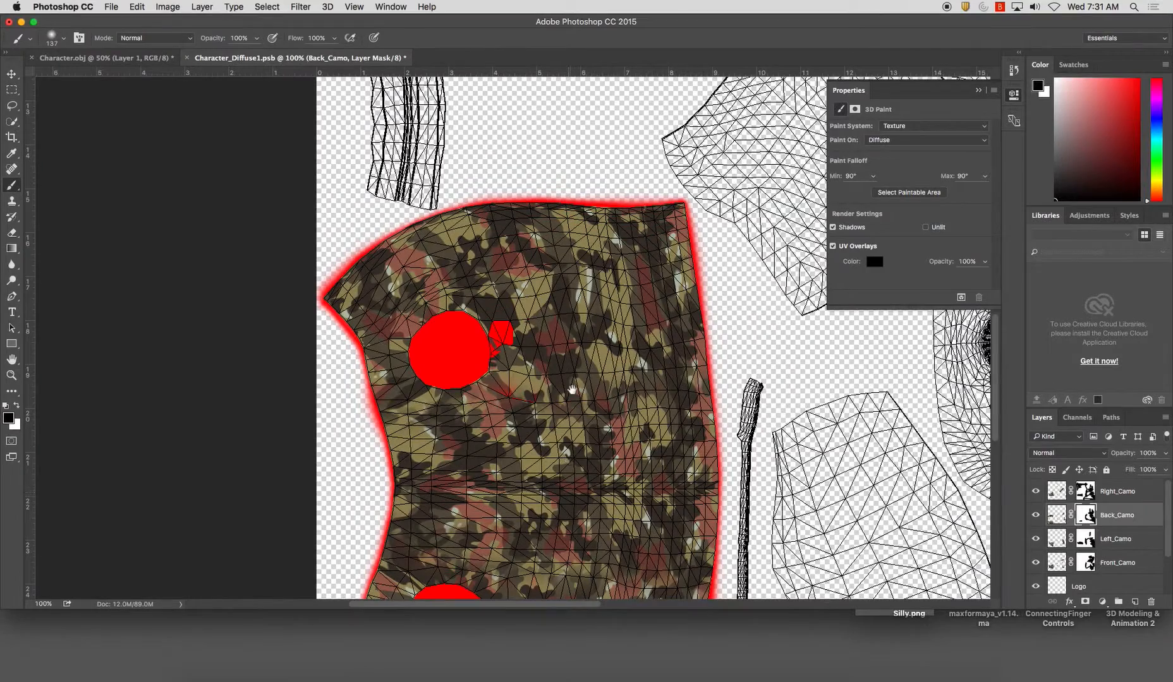
mouse_move(502, 332)
left_mouse_down()
mouse_move(534, 319)
mouse_move(547, 288)
left_mouse_up()
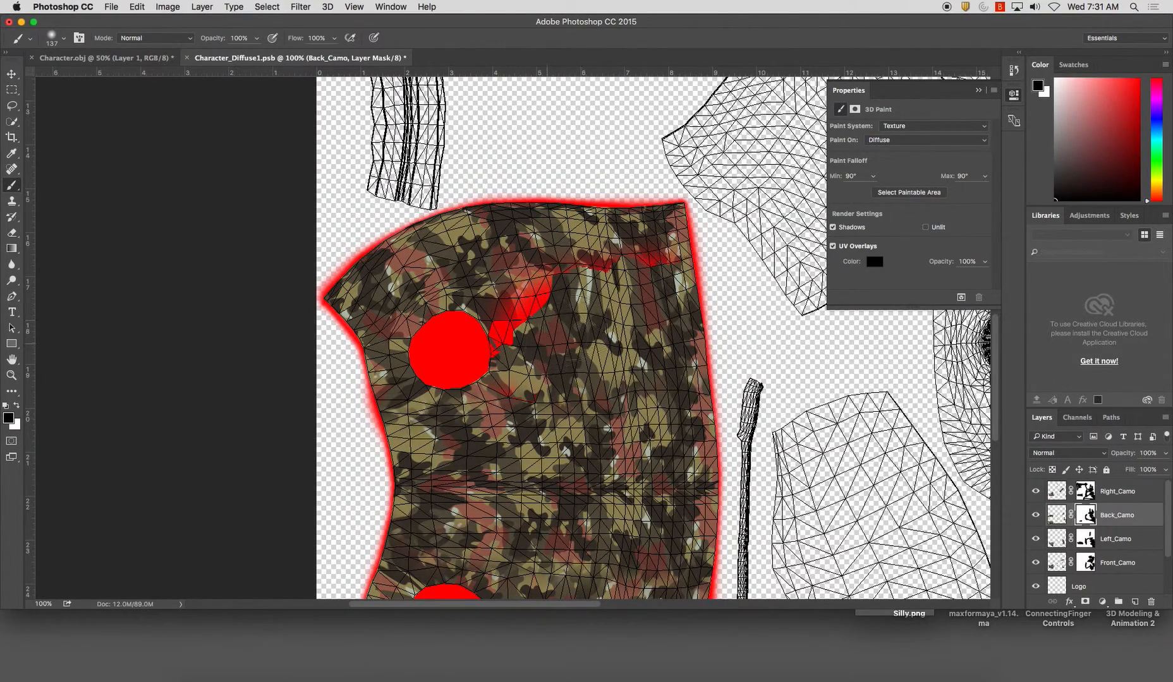
left_click_drag(552, 435, 562, 294)
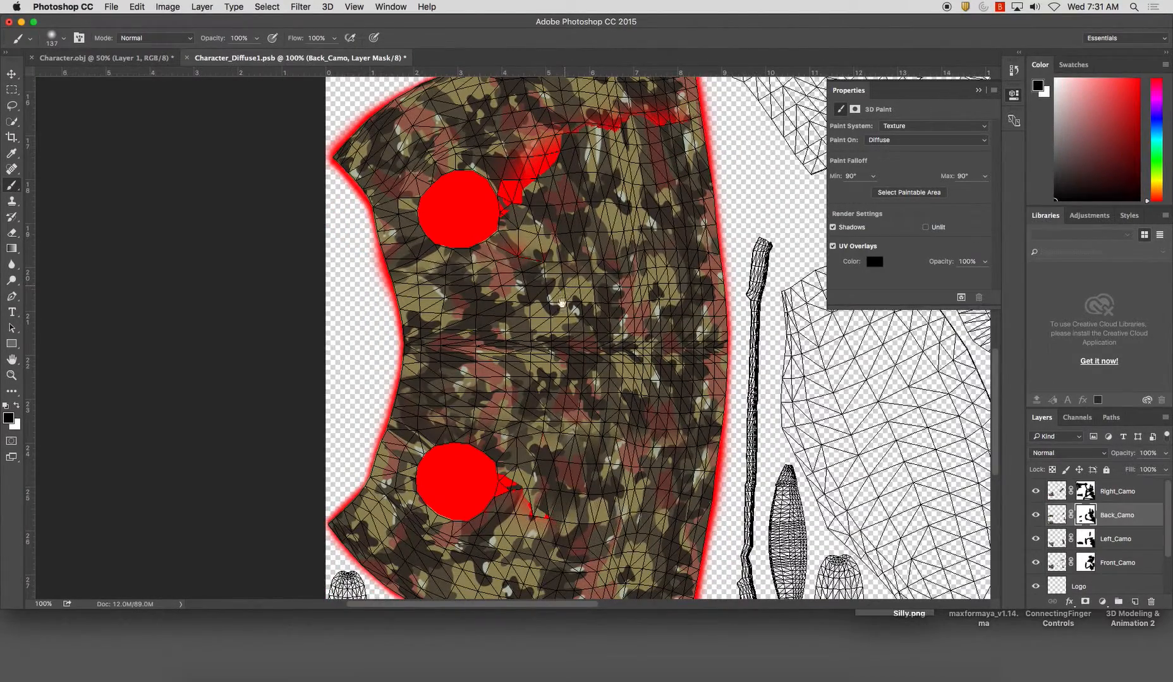
left_click_drag(538, 492, 587, 508)
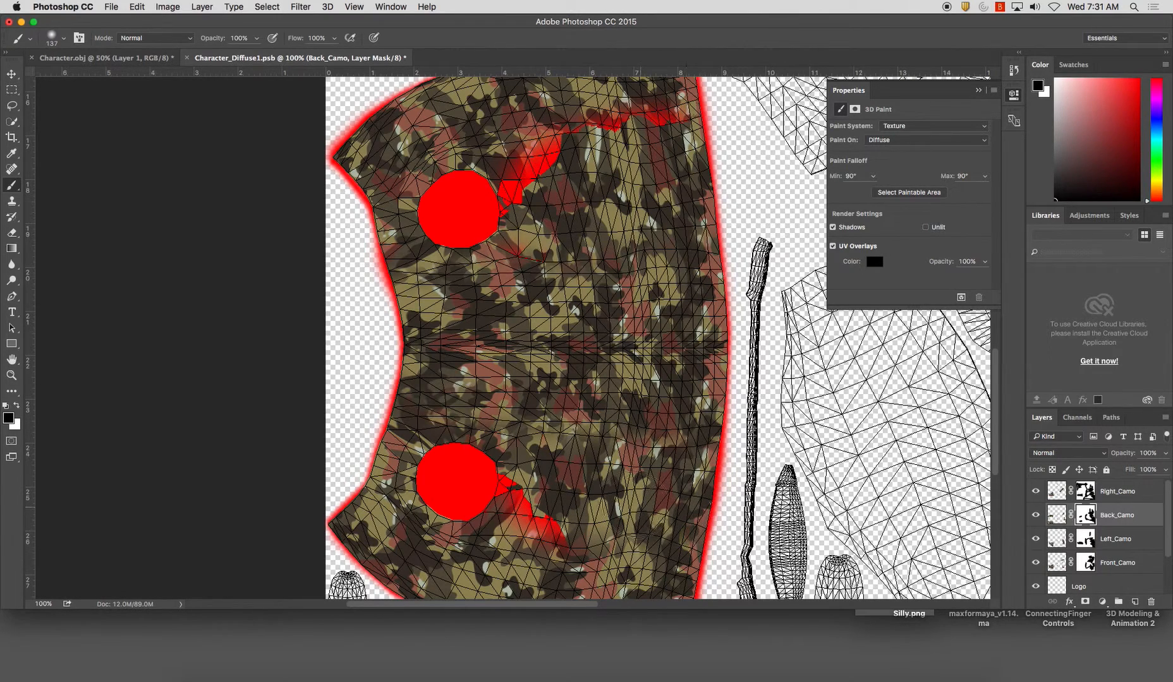
Duplicate all four camo layers by dragging them onto New Layer.
left_click(1123, 500)
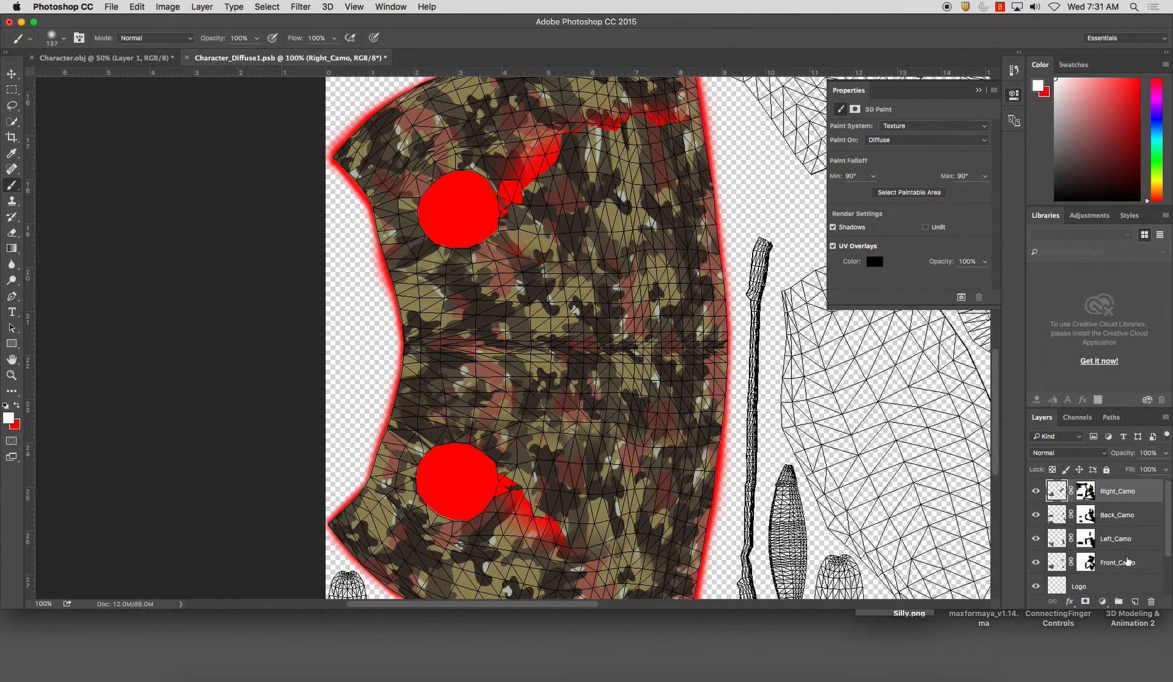
left_click(1129, 559, "shift")
left_click_drag(1129, 559, 1140, 604)
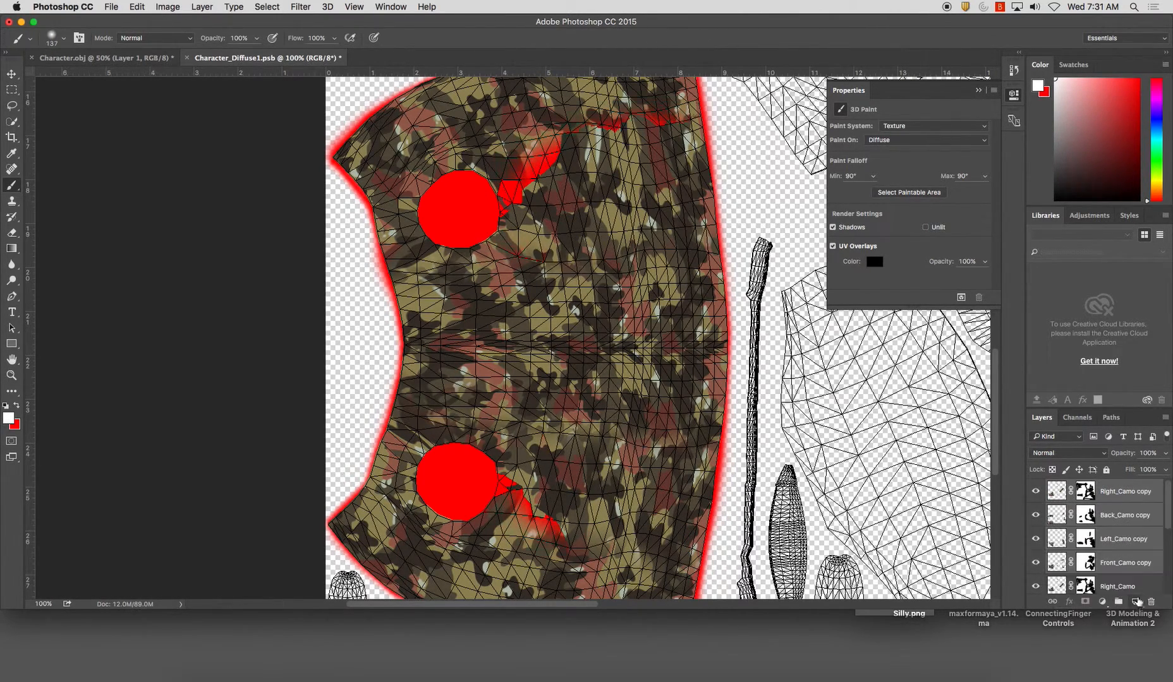
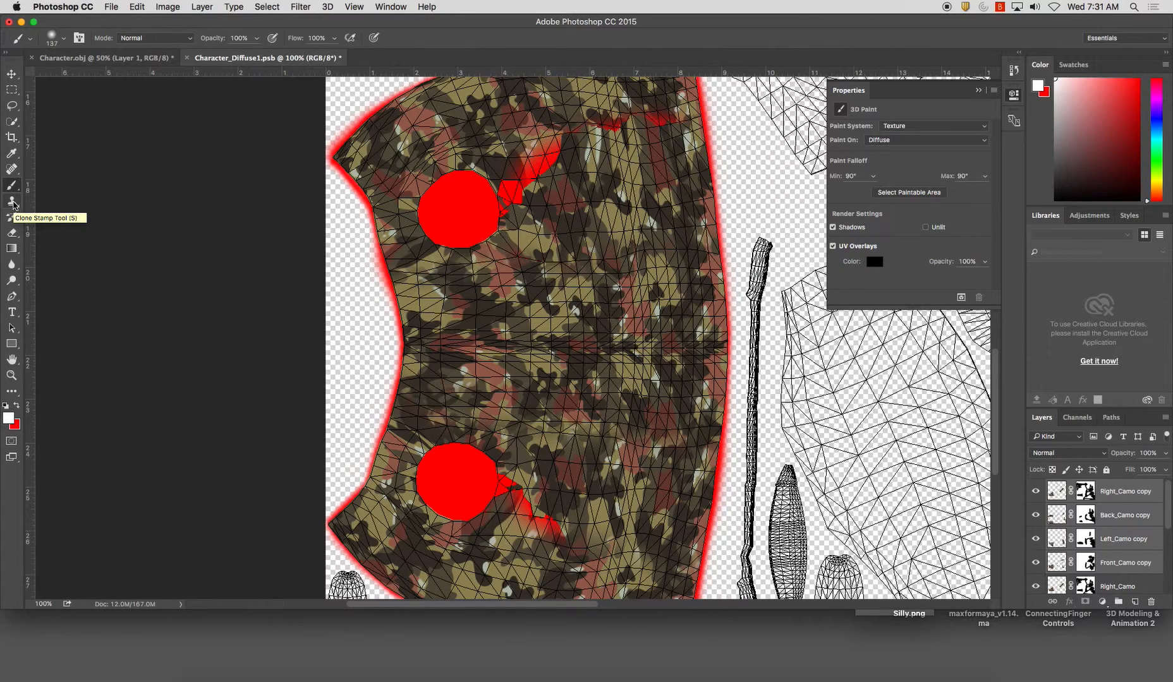
Merge the four camo copy layers and clone camo over the upper red patch with a 67 px brush.
left_click(12, 202)
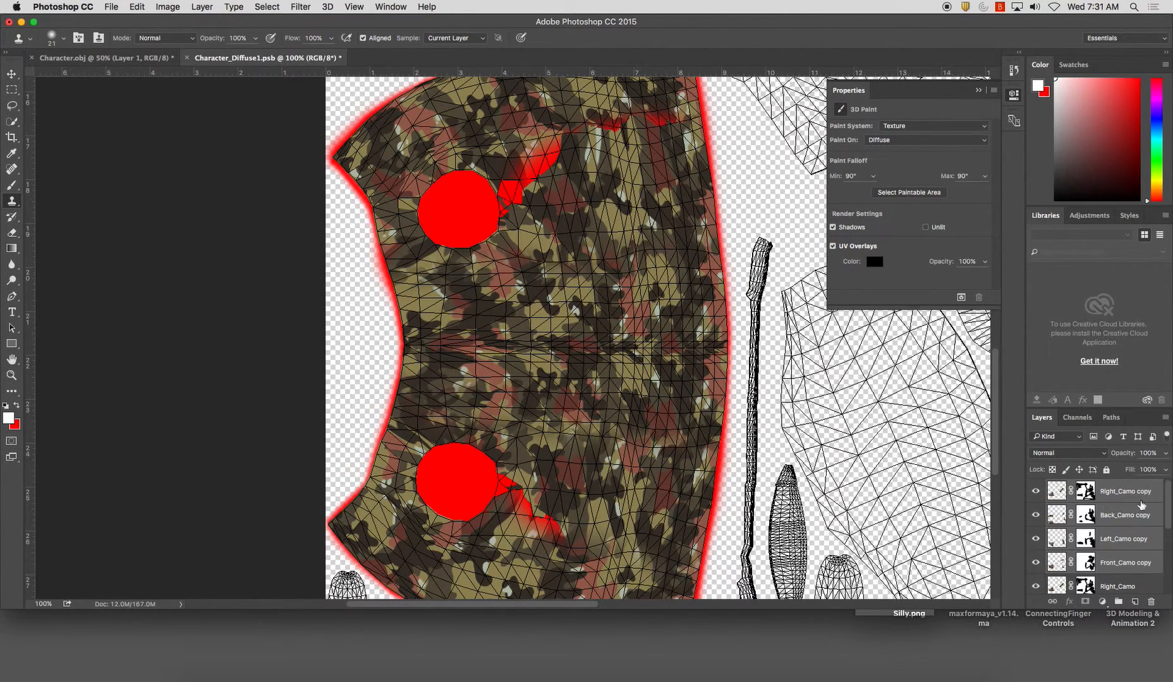
key("super+e")
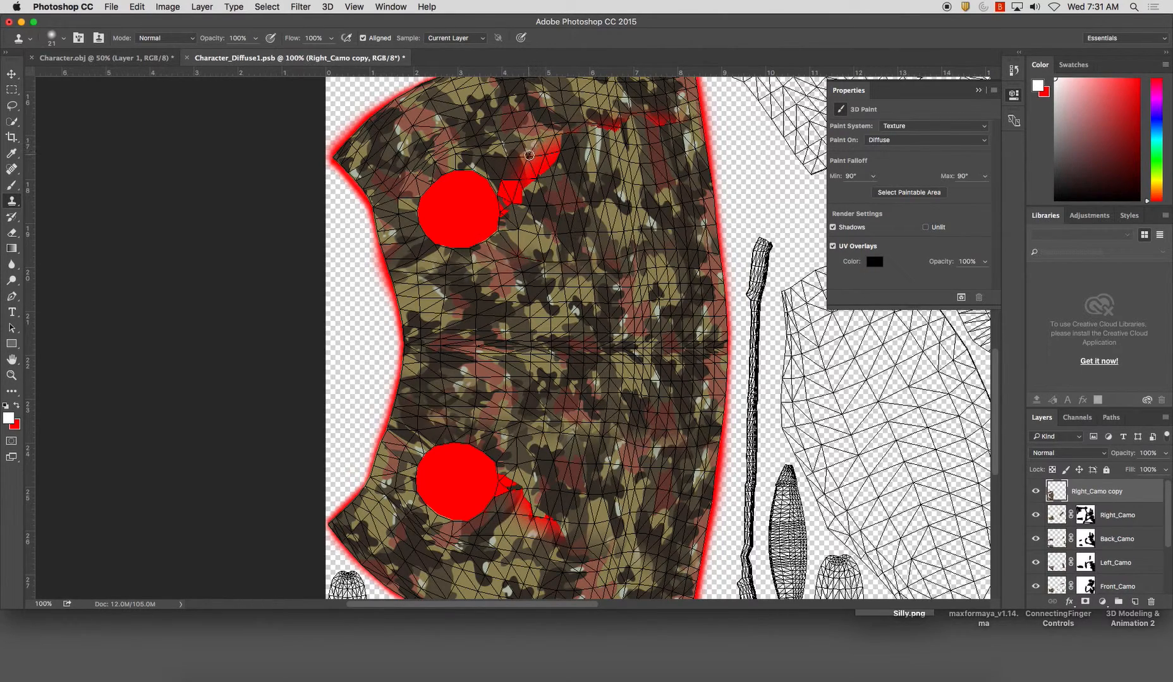
right_click(522, 178)
left_click(612, 203)
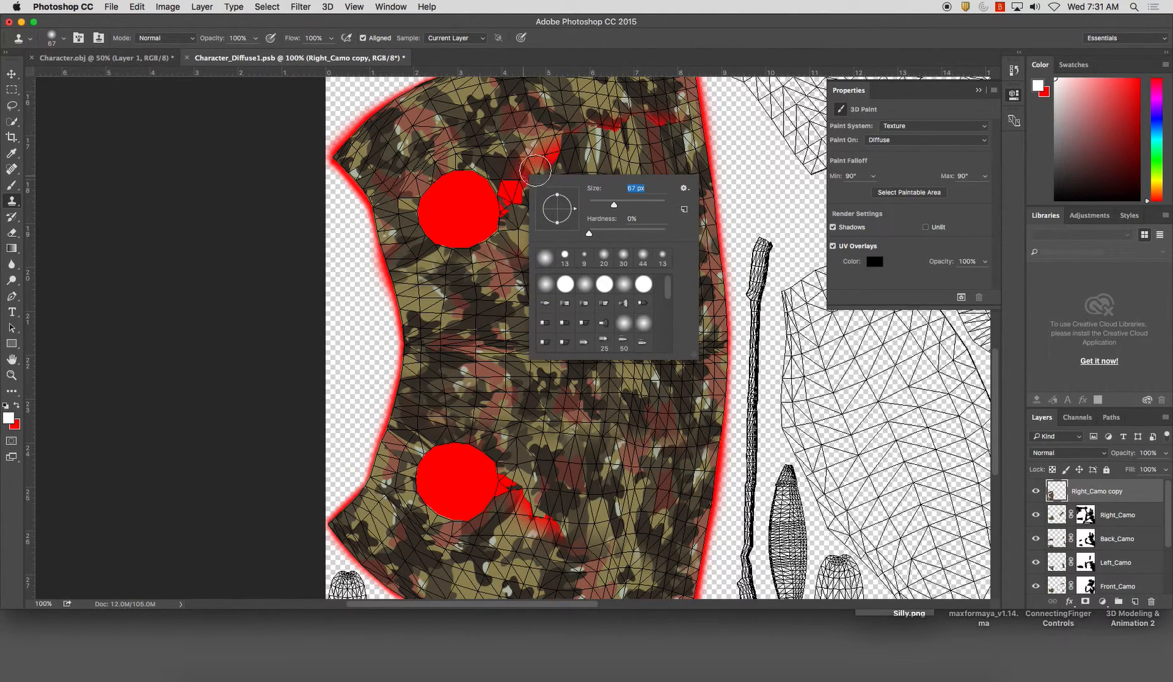
mouse_move(533, 161)
left_mouse_down()
mouse_move(558, 145)
mouse_move(544, 172)
mouse_move(556, 168)
mouse_move(520, 190)
mouse_move(516, 180)
mouse_move(510, 218)
mouse_move(553, 181)
mouse_move(525, 218)
mouse_move(596, 128)
mouse_move(622, 115)
mouse_move(681, 119)
left_mouse_up()
Sample camo near the lower circle and clone it over the red wedge beside it.
left_click_drag(626, 150, 632, 205)
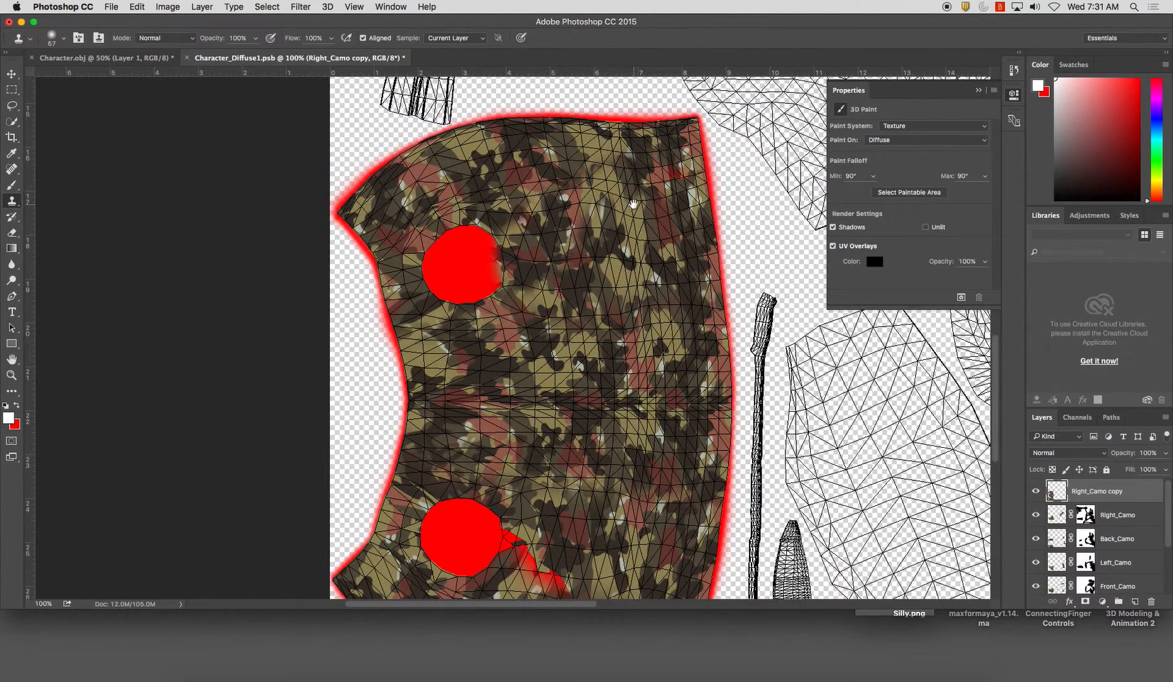
left_click_drag(593, 334, 624, 219)
left_click(617, 363, "alt")
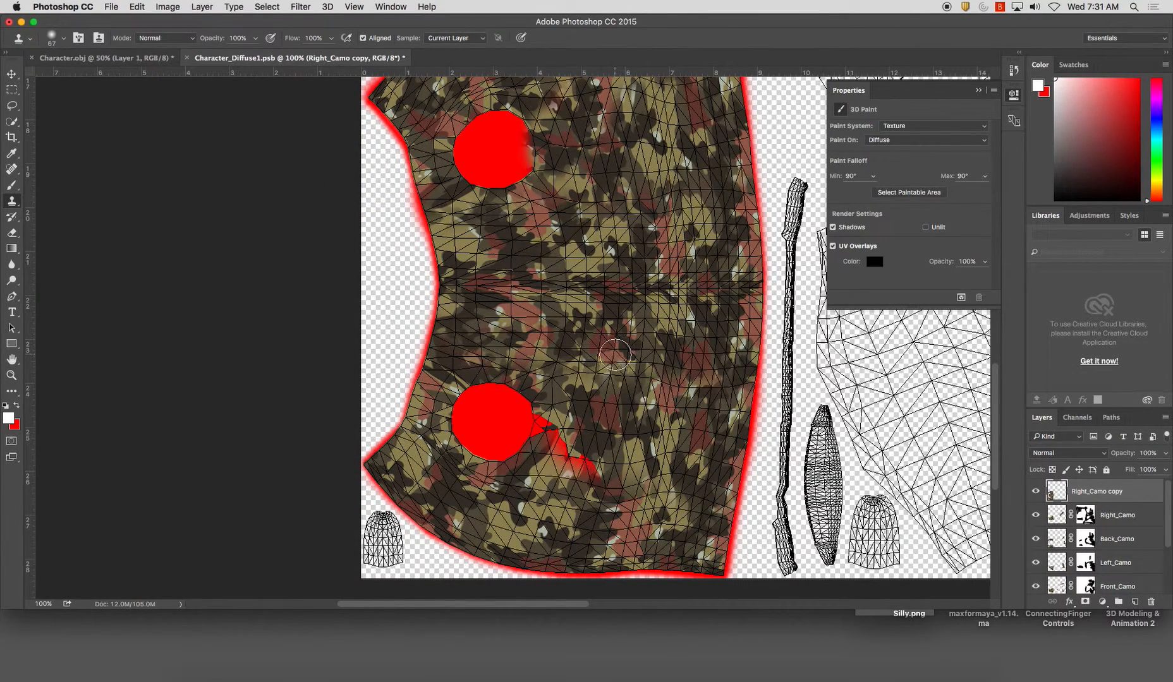
mouse_move(576, 388)
left_mouse_down()
mouse_move(572, 420)
mouse_move(546, 445)
mouse_move(550, 424)
mouse_move(539, 434)
mouse_move(634, 515)
left_mouse_up()
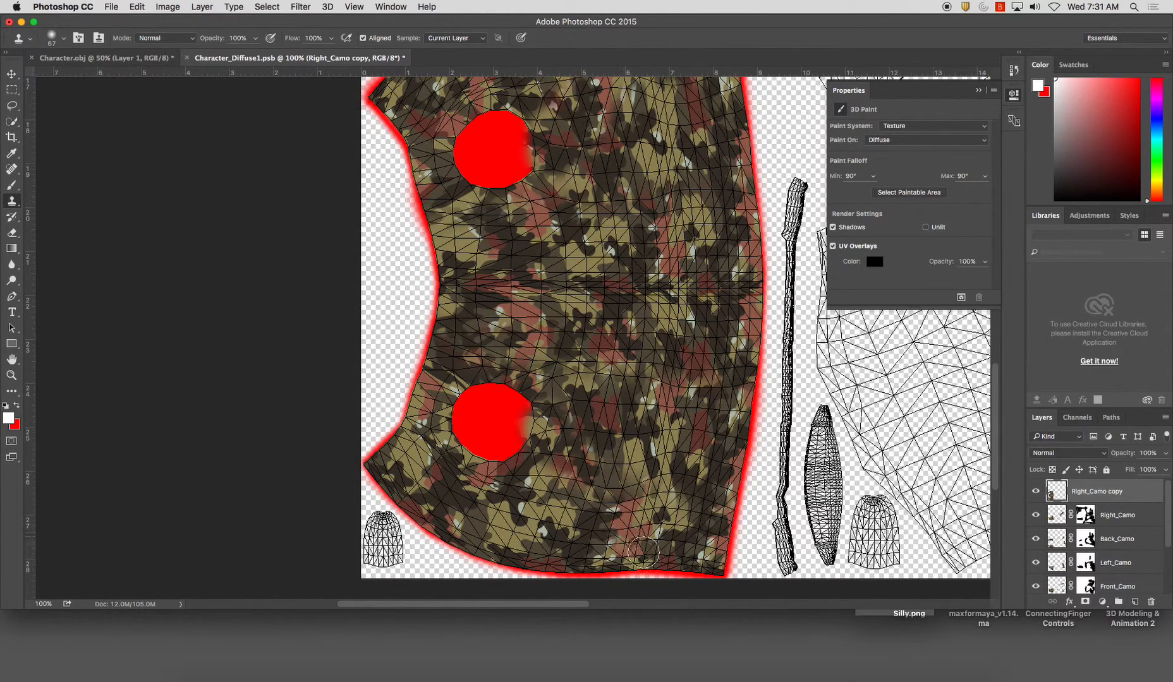
left_click(147, 62)
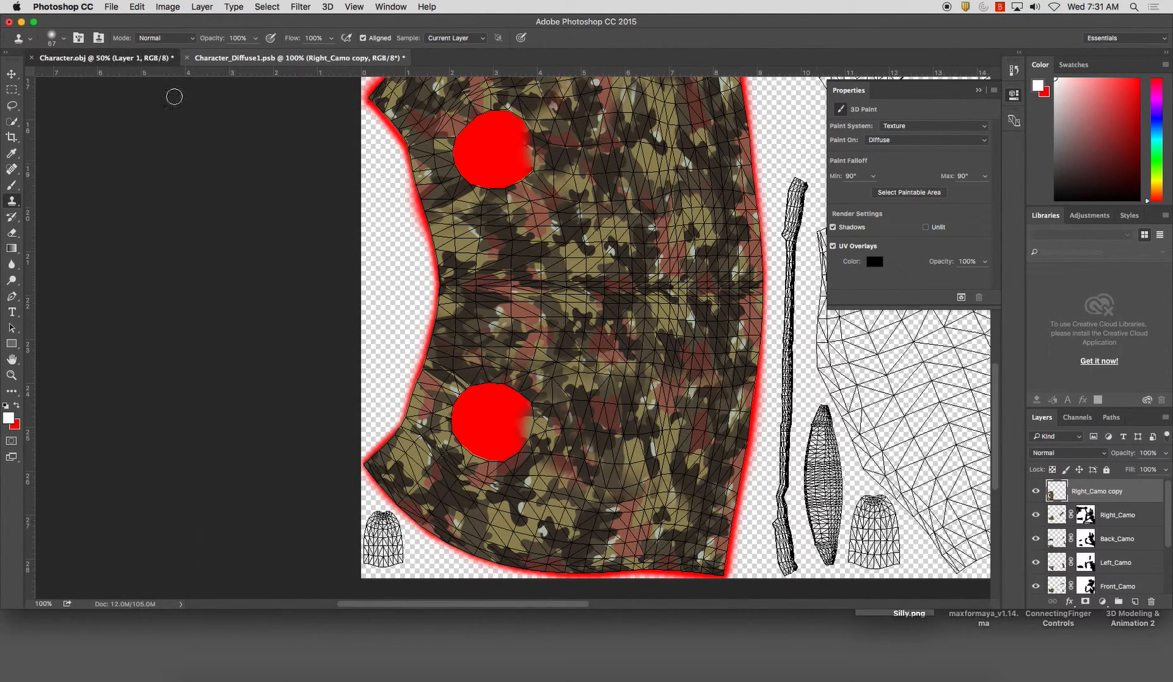
Orbit the 3D character and rotate the Infinite Light to brighten the camo vest.
left_click(12, 74)
left_click_drag(638, 207, 253, 112)
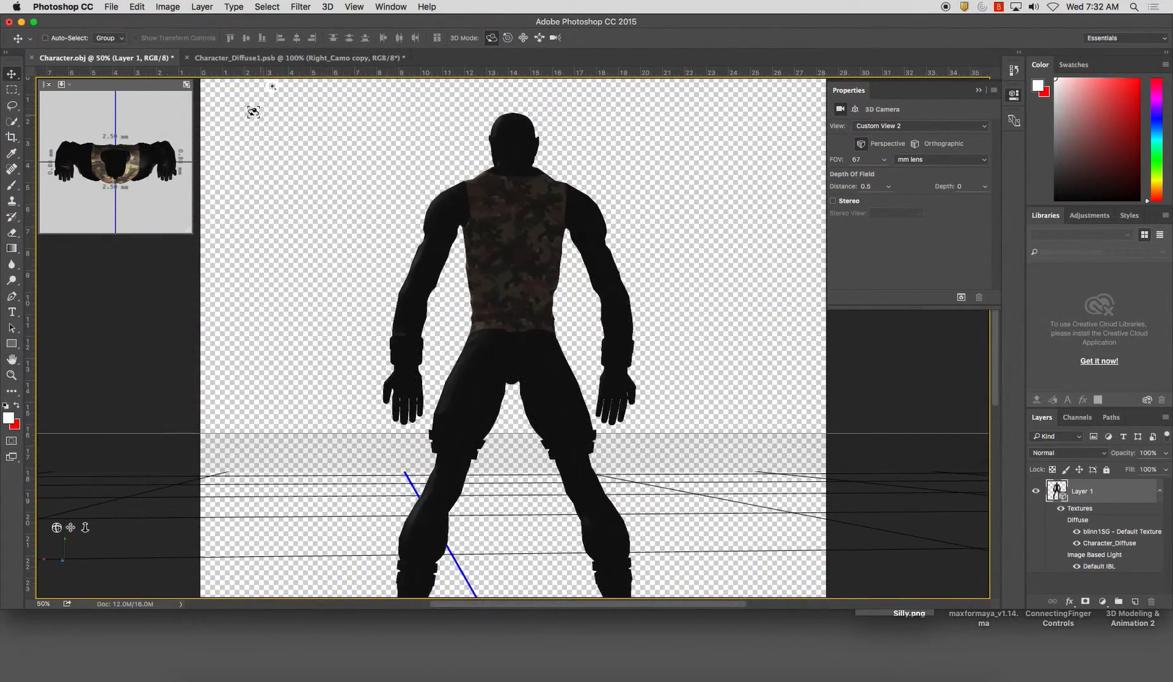
left_click(272, 86)
left_click_drag(518, 332, 655, 197)
left_click(683, 204)
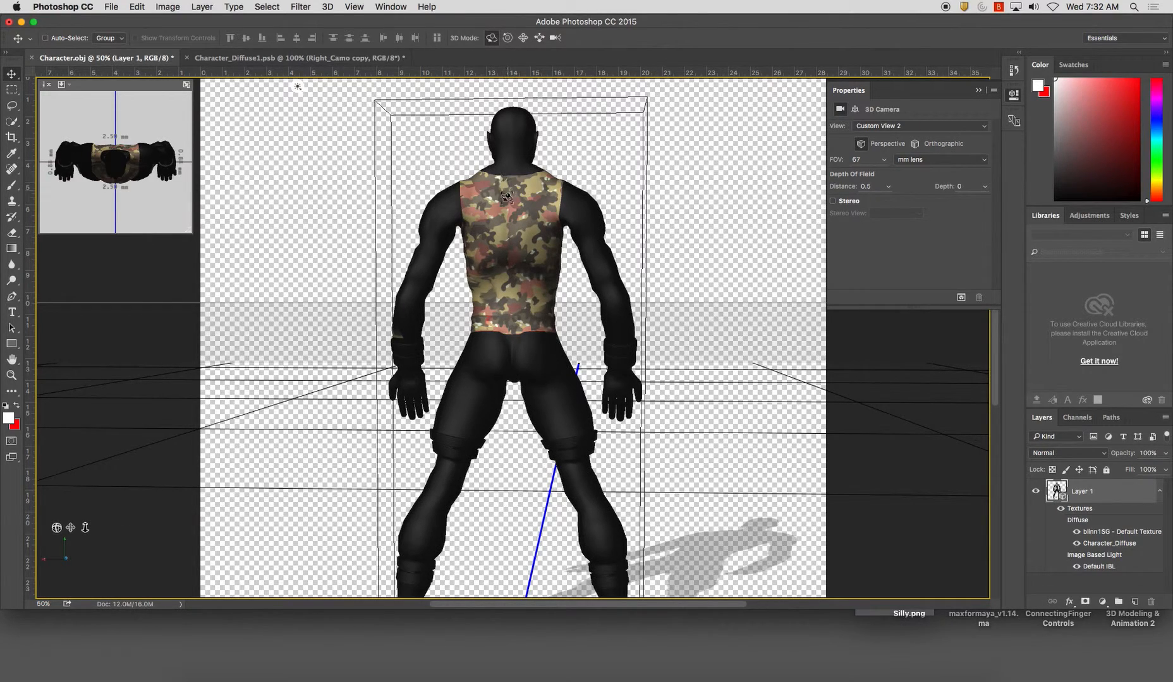
left_click_drag(513, 242, 524, 204)
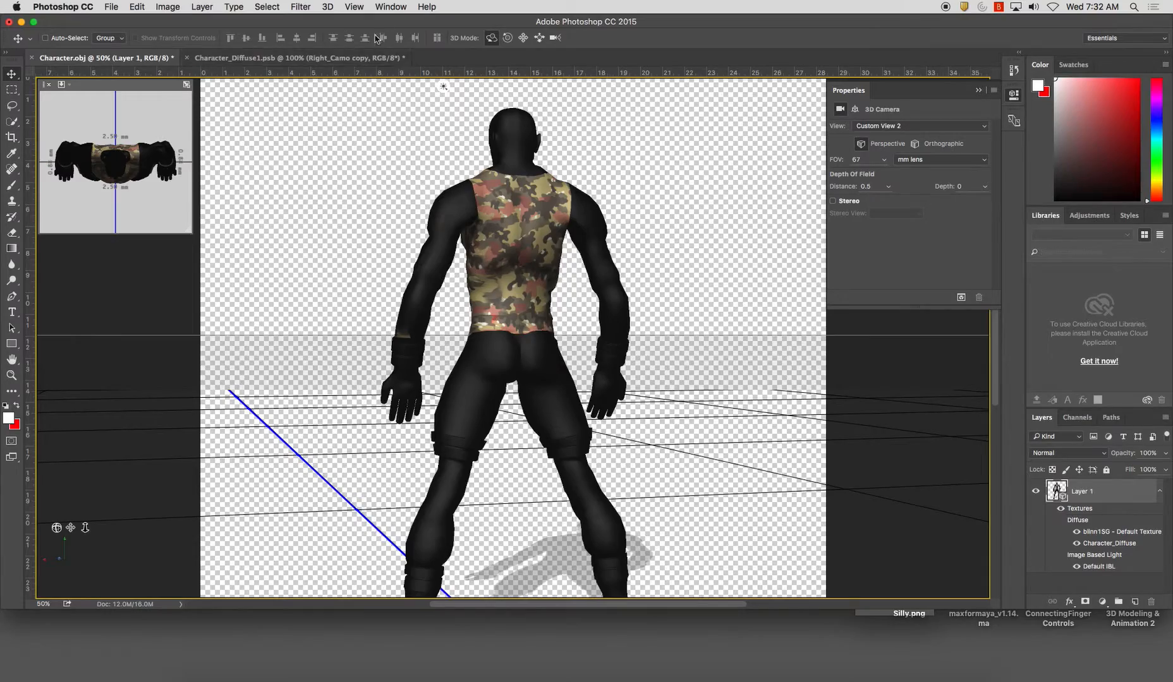
From a side view, aim the Infinite Light at the character's chest, then return to the UV texture.
left_click(358, 58)
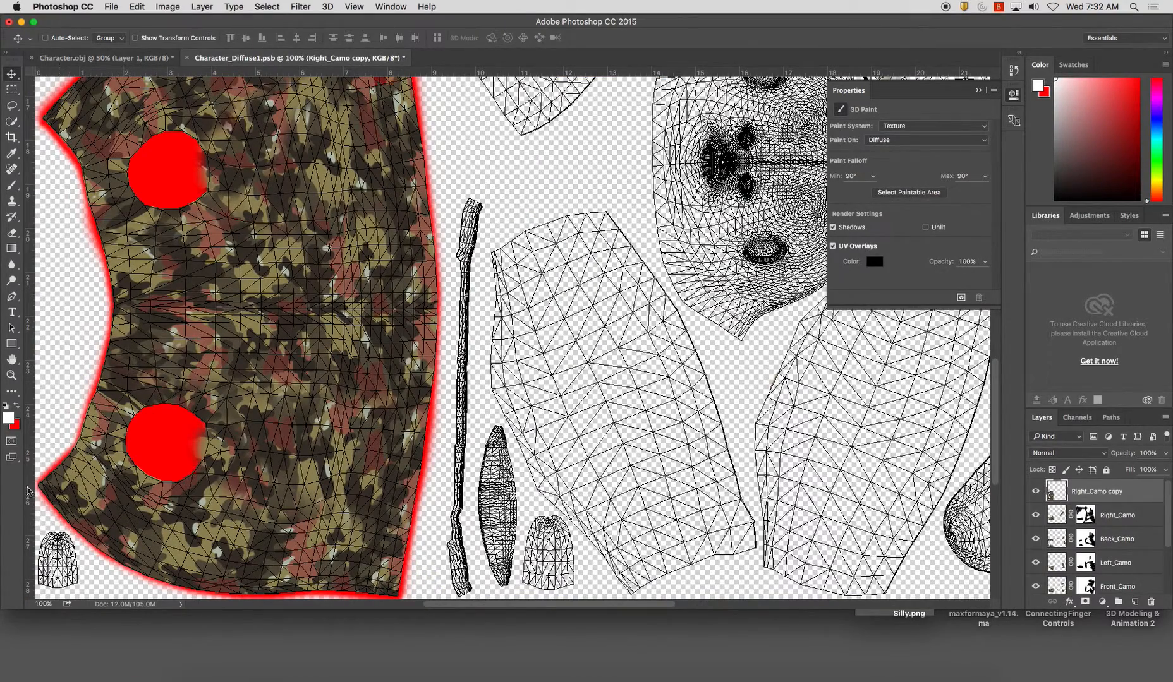
left_click(142, 60)
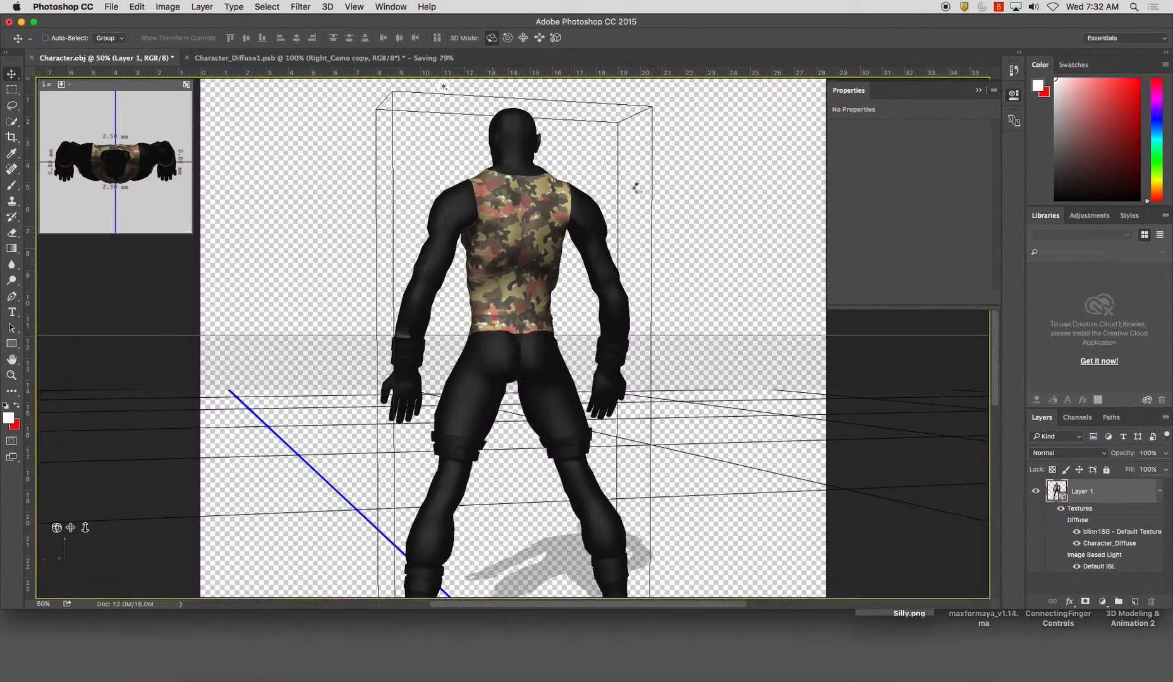
left_click_drag(699, 202, 613, 76)
left_click(637, 89)
mouse_move(511, 335)
left_mouse_down()
mouse_move(511, 325)
mouse_move(512, 335)
left_mouse_up()
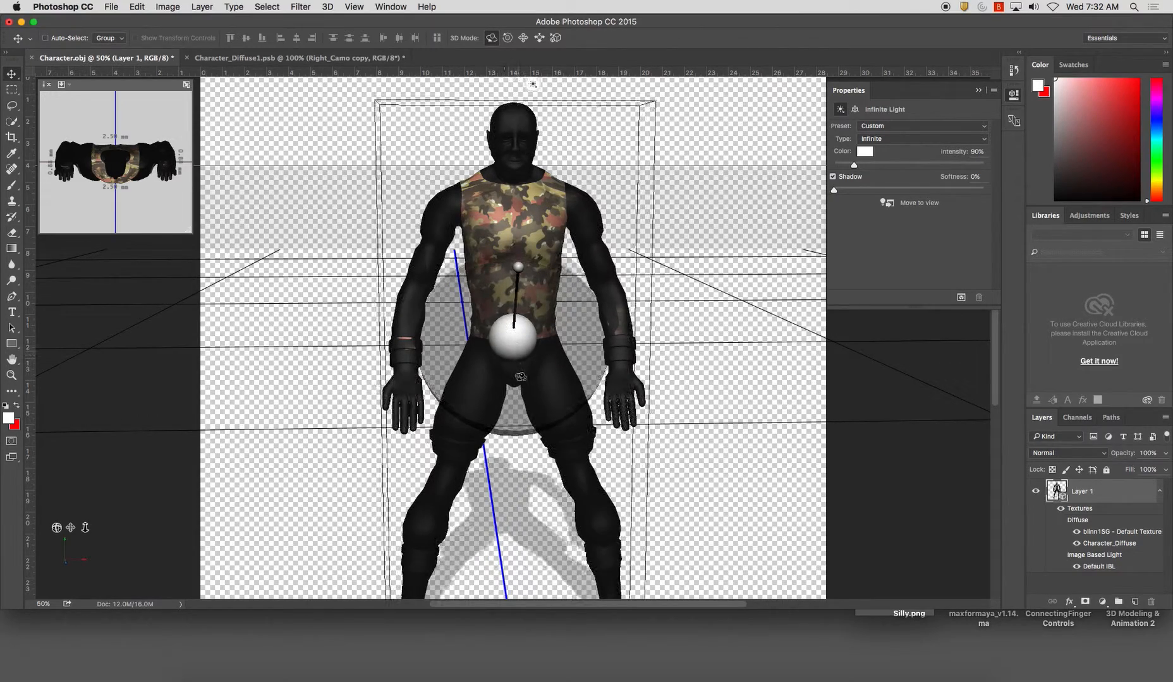
left_click(251, 59)
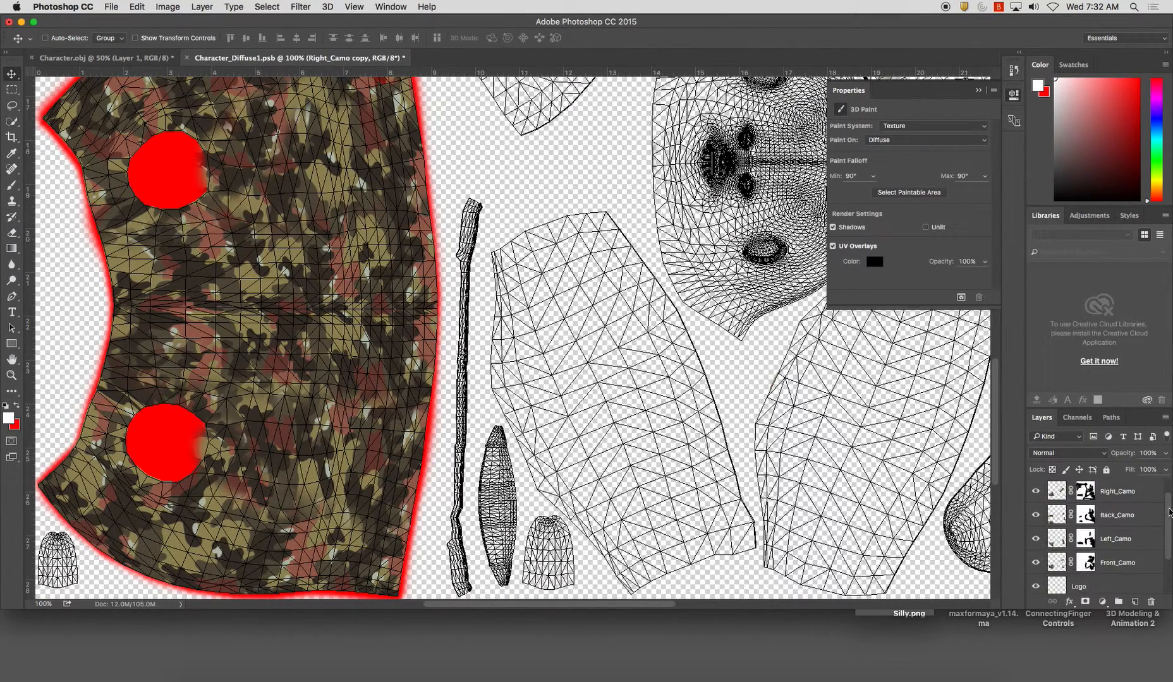
Group the four camo layers and name the group Camo_Original.
left_click(1119, 517)
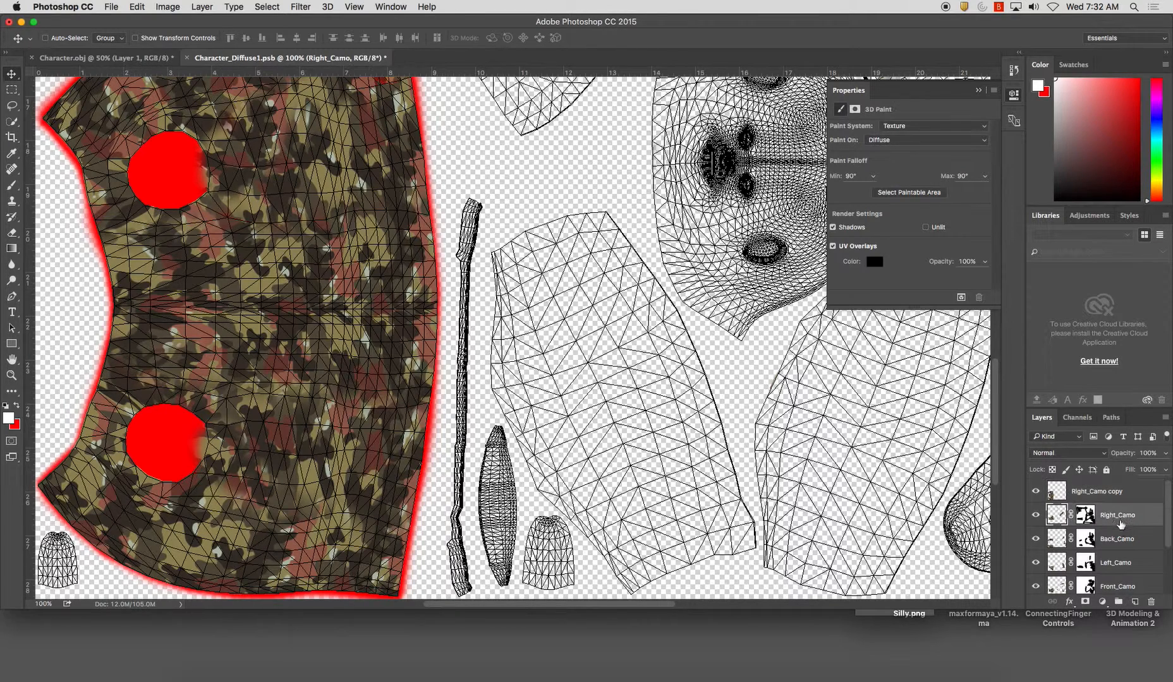
left_click(1117, 593, "shift")
key("ctrl+g")
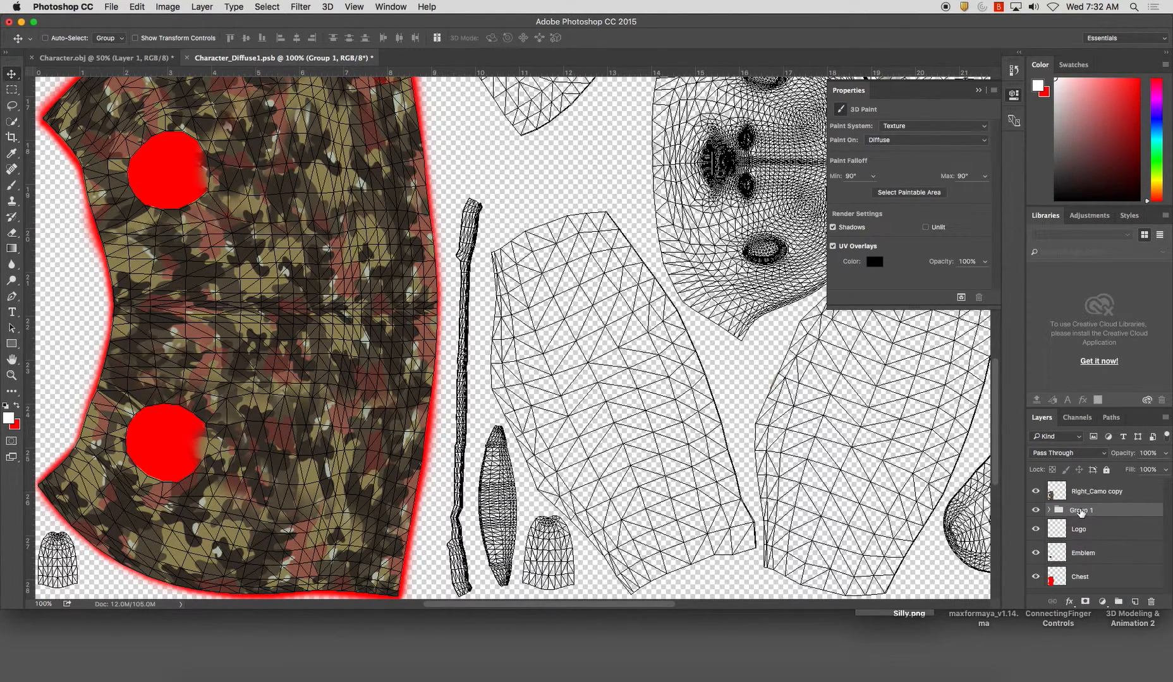
type("Camo_Original")
key("Return")
Move Right_Camo copy between Emblem and Chest and blend it as Overlay, after trying Soft Light.
left_click(1103, 490)
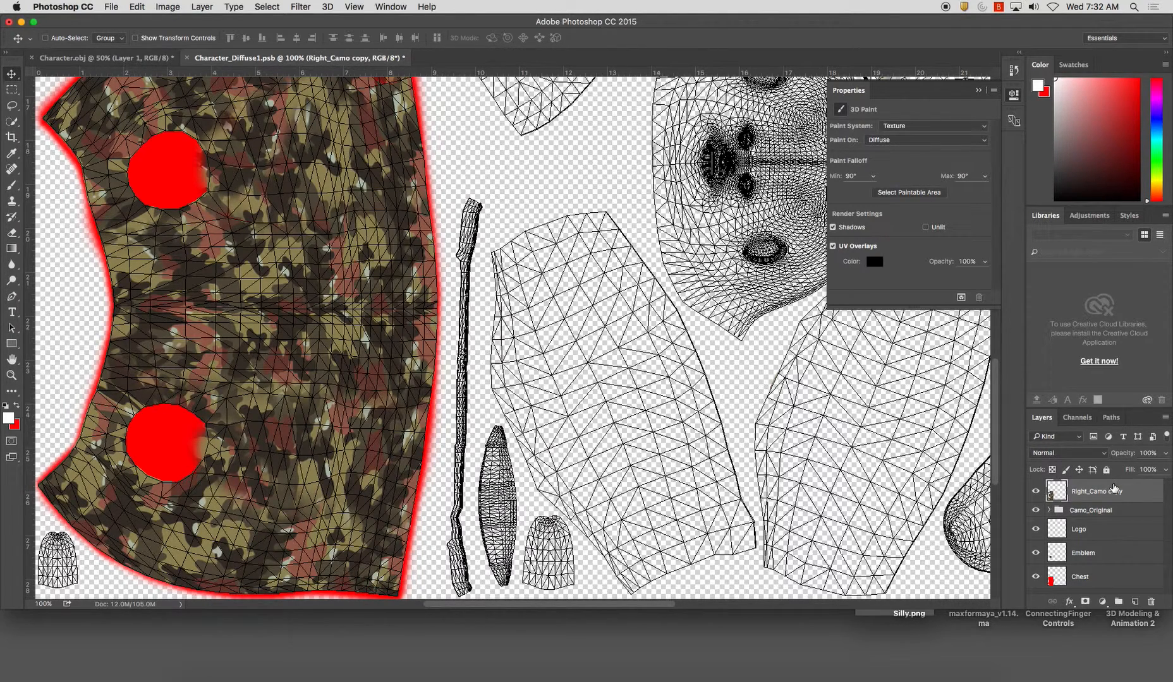
left_click_drag(1113, 488, 1109, 555)
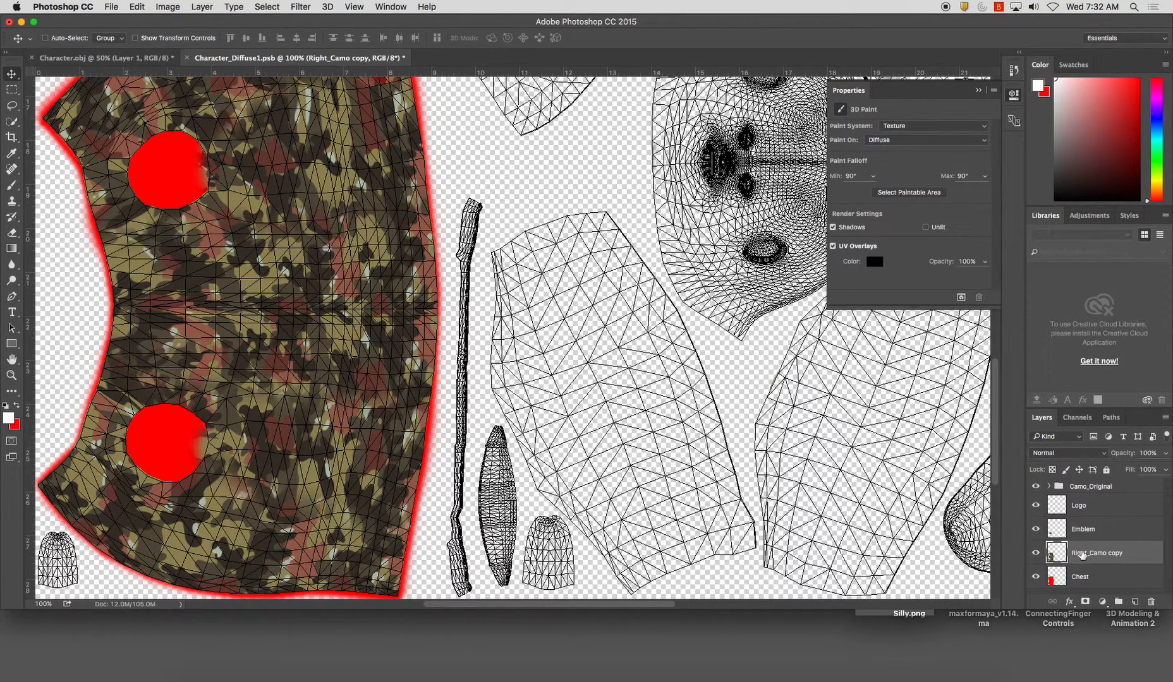
left_click(1053, 454)
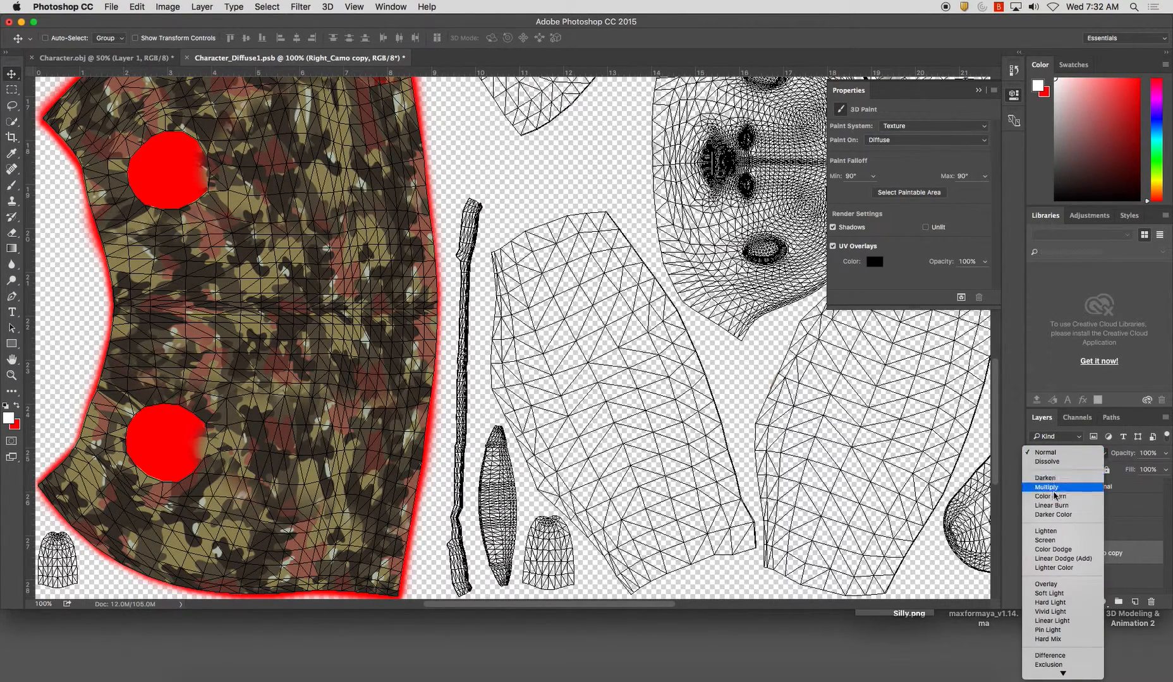
left_click(1045, 584)
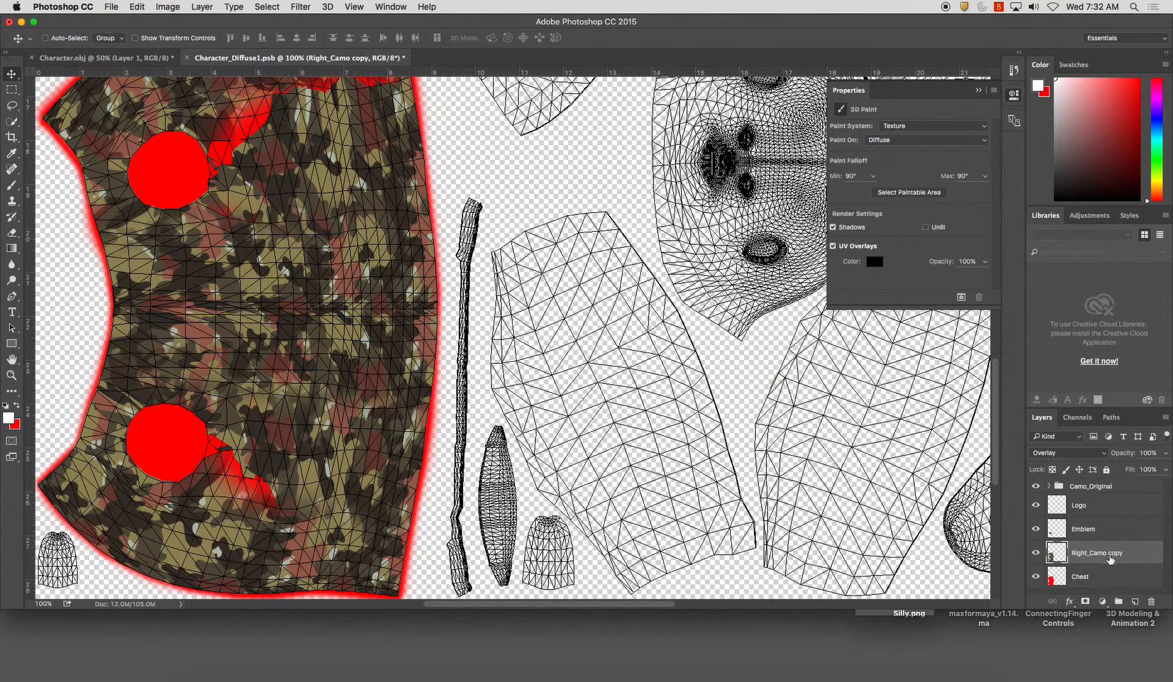
left_click(1069, 452)
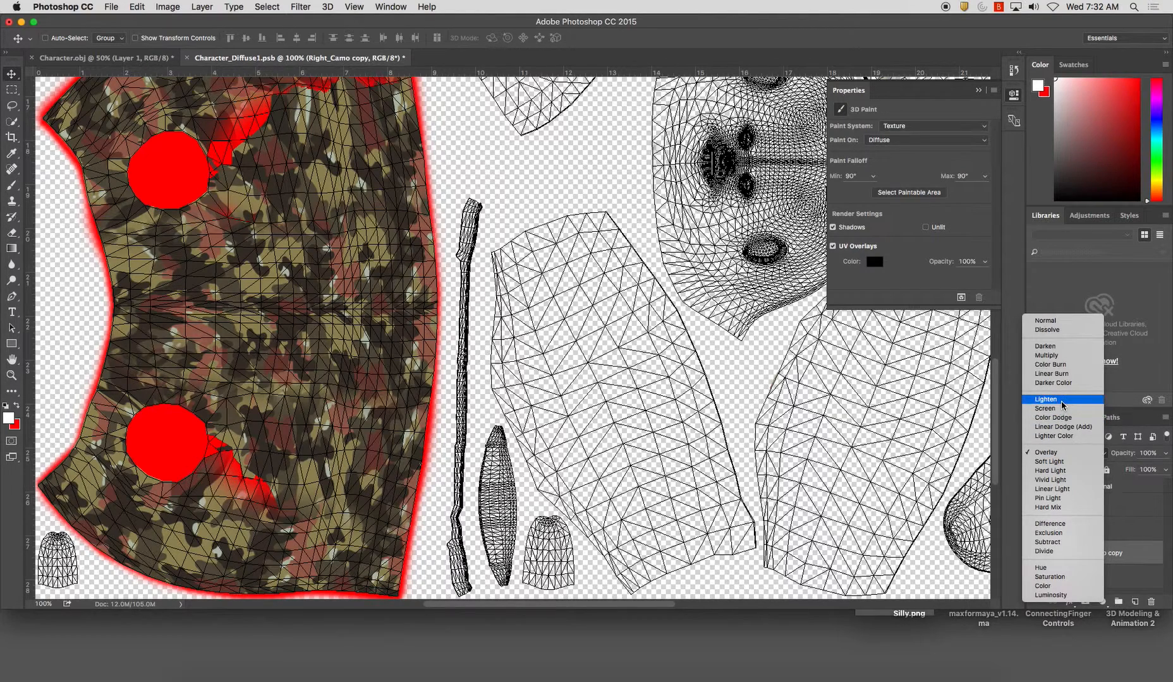
left_click(1059, 463)
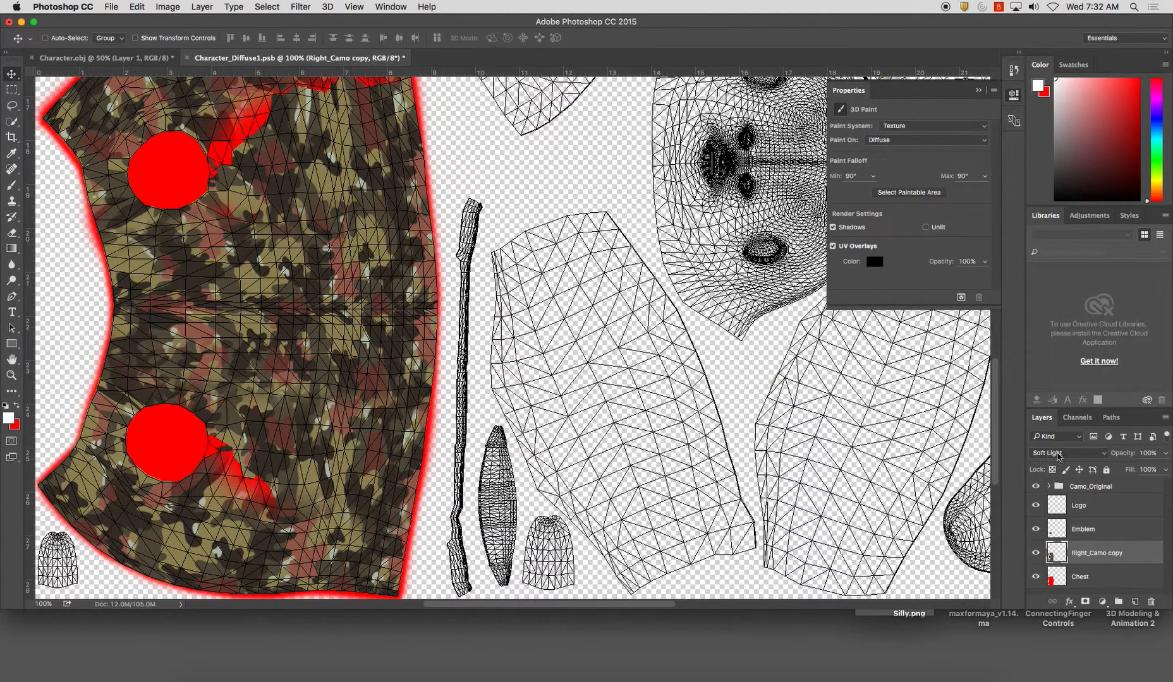
left_click(1059, 455)
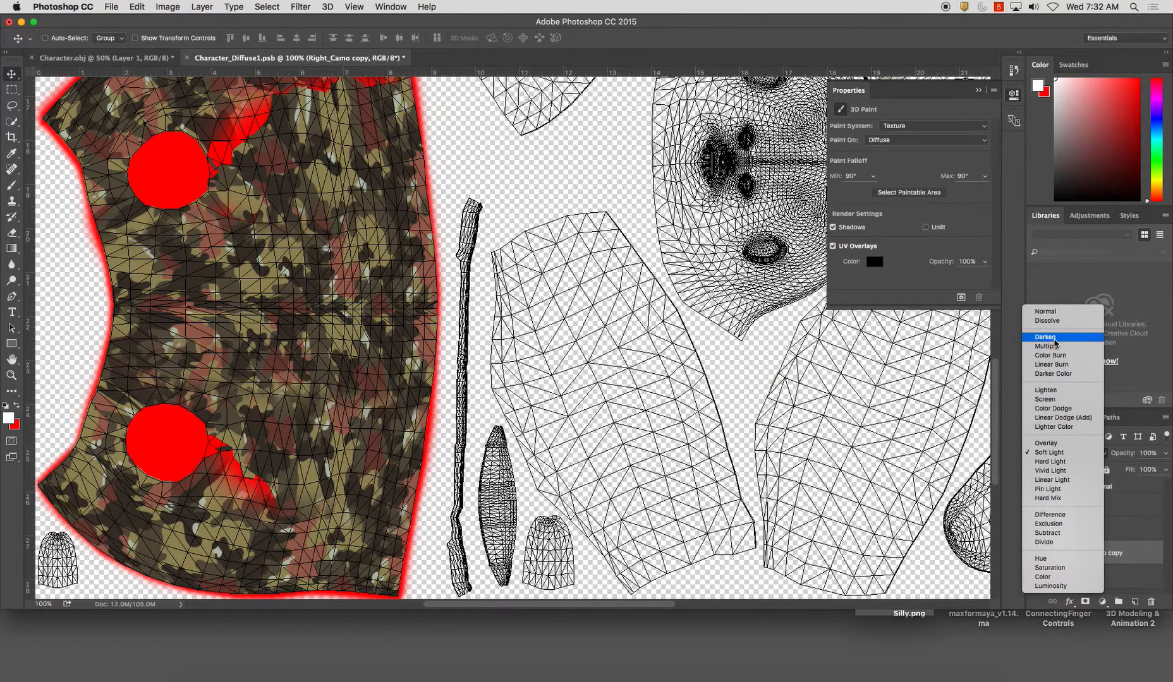
left_click(1051, 445)
Hide the Chest layer and place Right_Camo copy just above the Camo_Original group.
left_click(1060, 578)
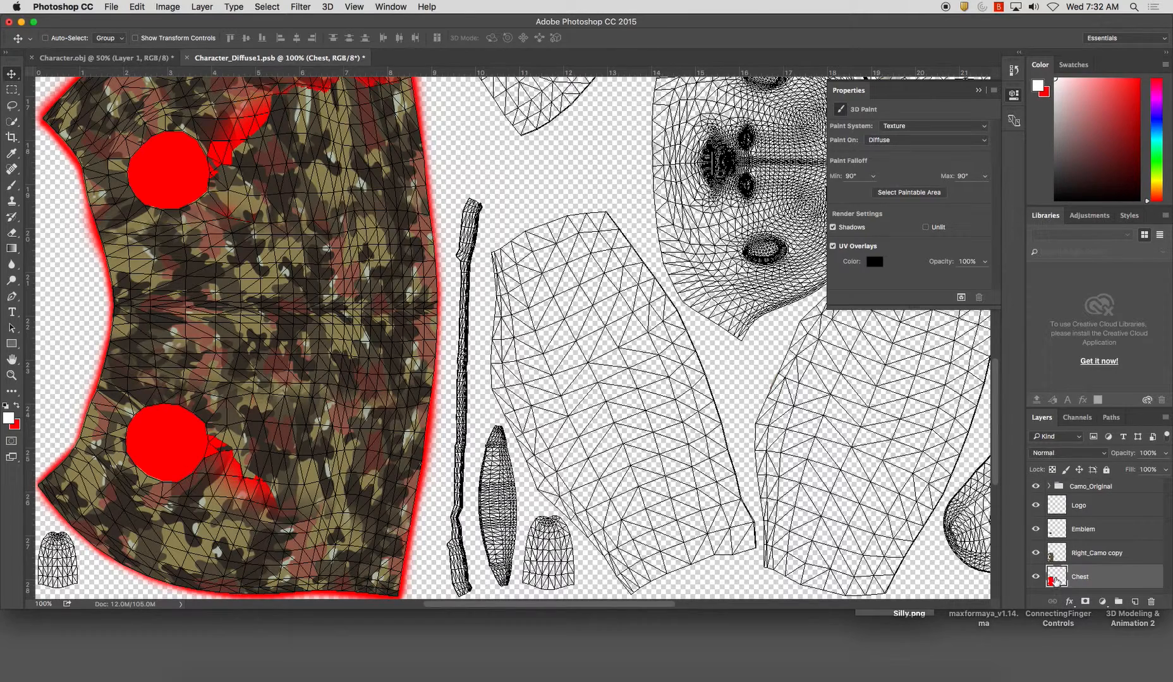
left_click(1035, 578)
left_click(1035, 577)
left_click(1035, 578)
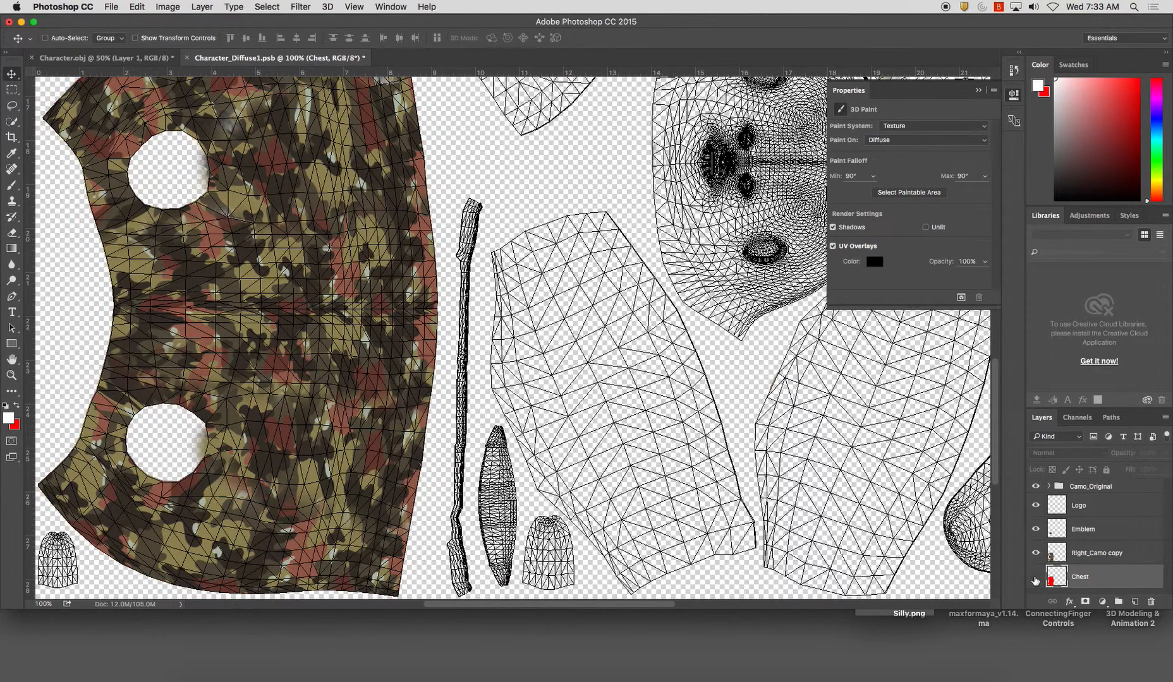
left_click(1035, 578)
left_click(1035, 577)
left_click_drag(1076, 565, 1097, 483)
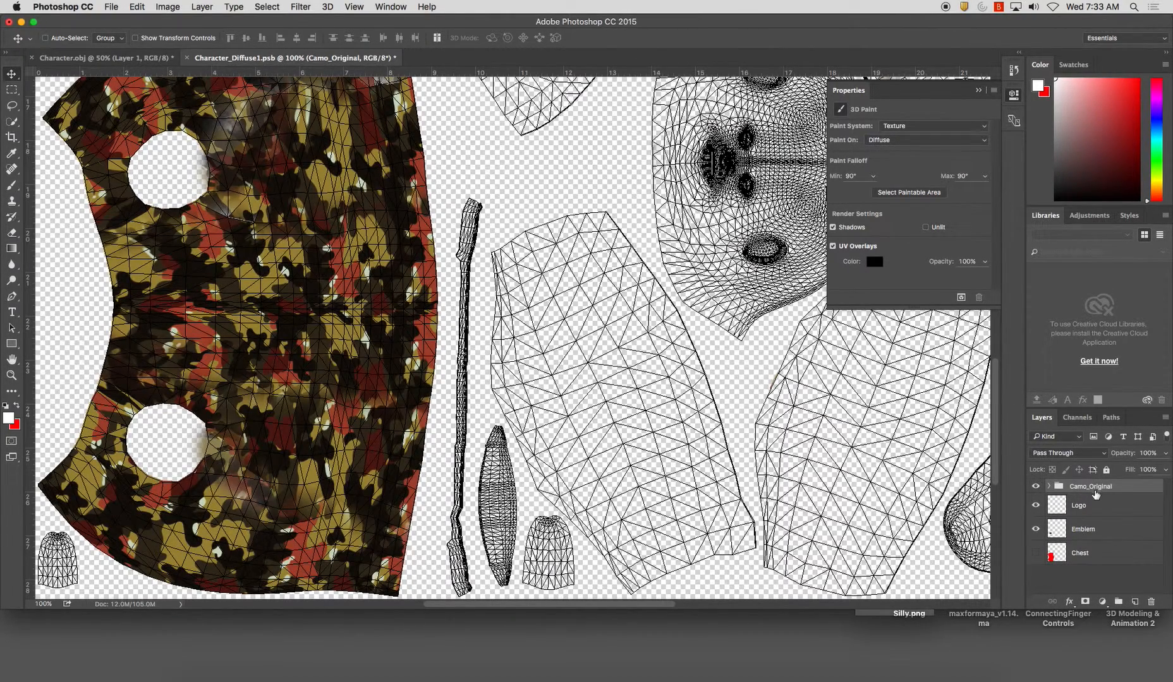
key("super+z")
left_click_drag(1106, 556, 1127, 485)
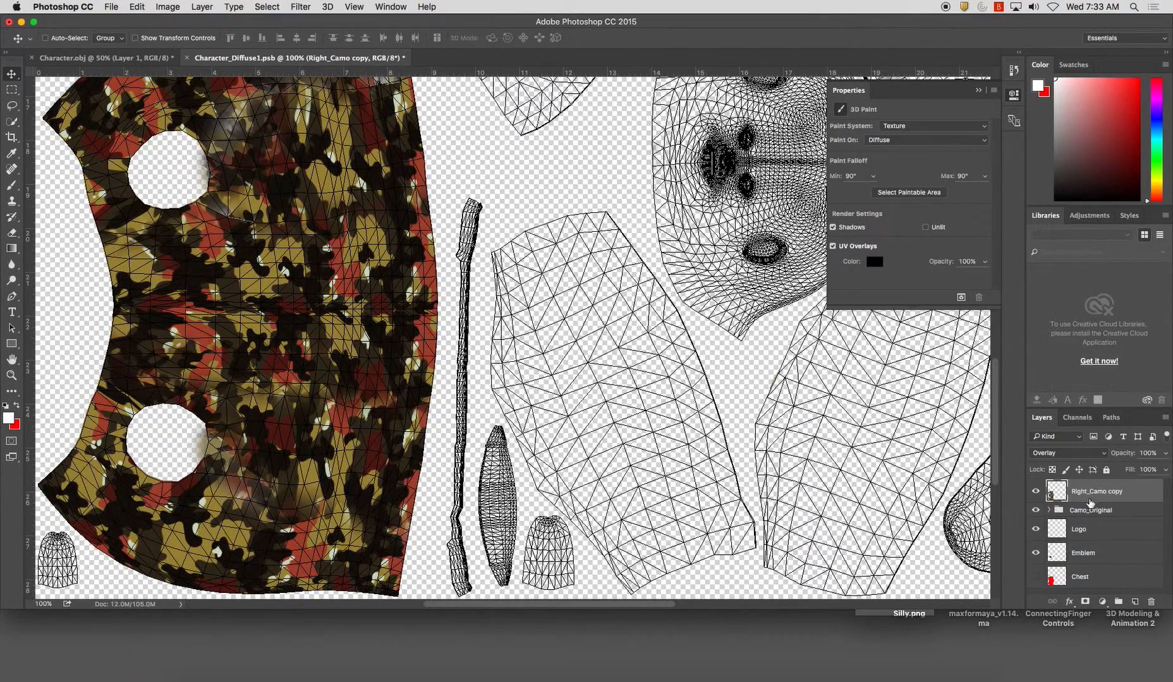
Compare Soft Light and Overlay on Right_Camo copy, settling on Overlay.
left_click_drag(350, 322, 569, 375)
left_click(1064, 454)
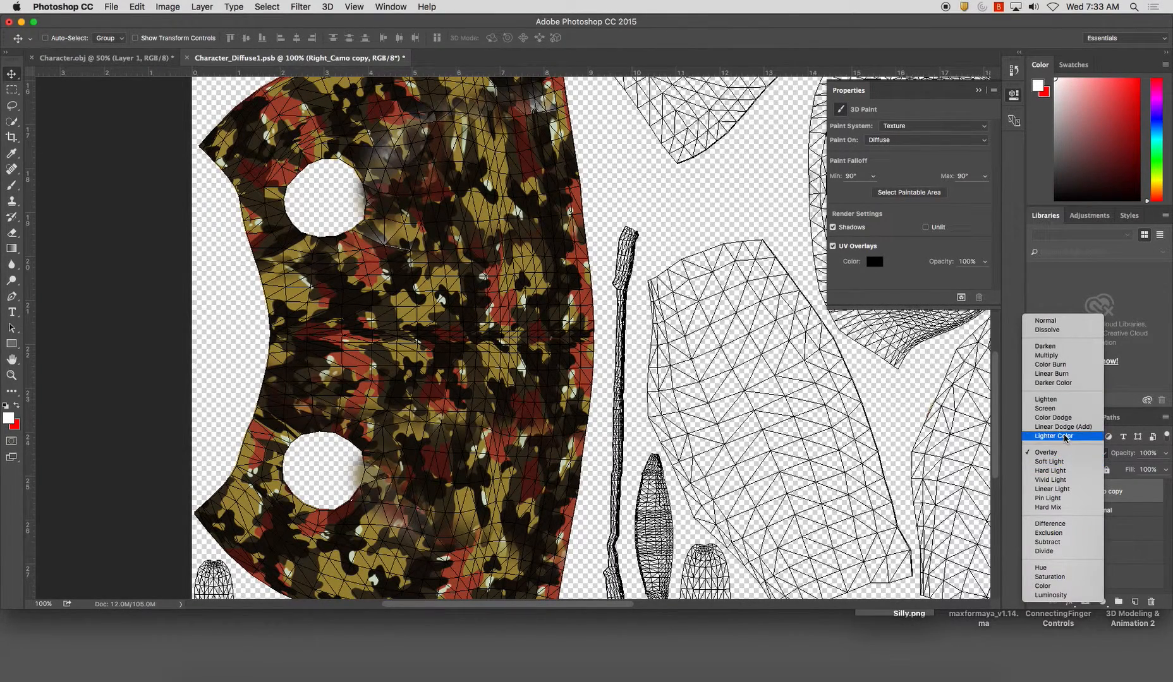
left_click(1061, 462)
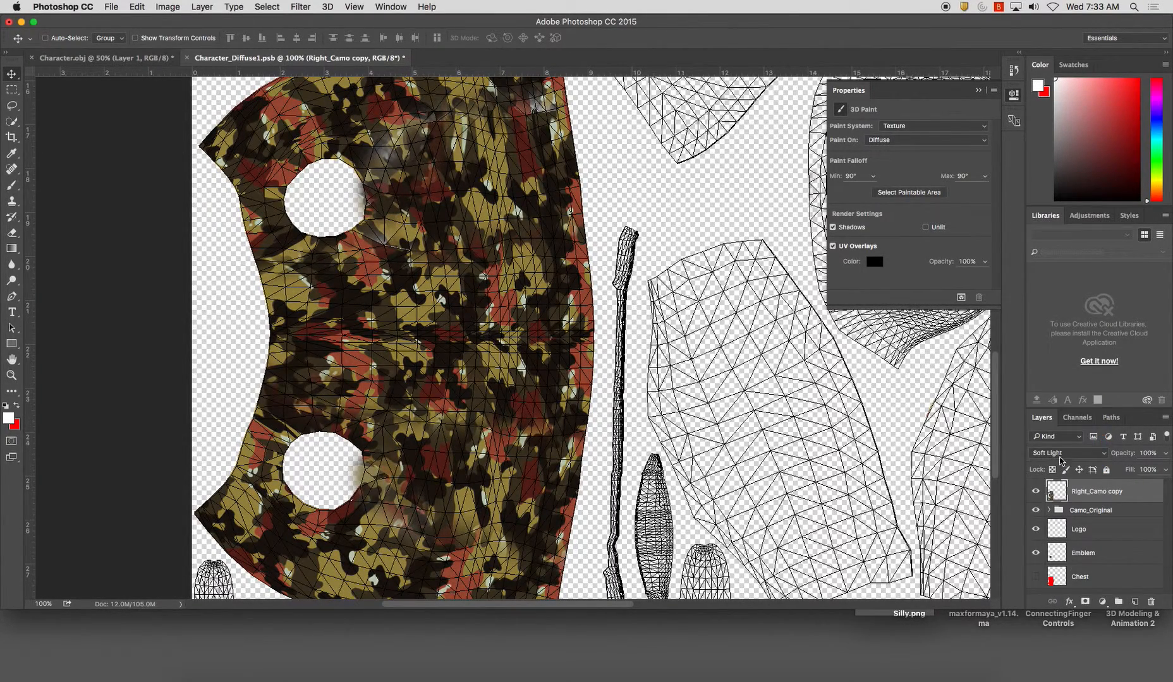
left_click(1061, 455)
left_click(1050, 447)
Move the Logo and Emblem layers to the top of the stack and check the Emblem's visibility.
left_click(1056, 525)
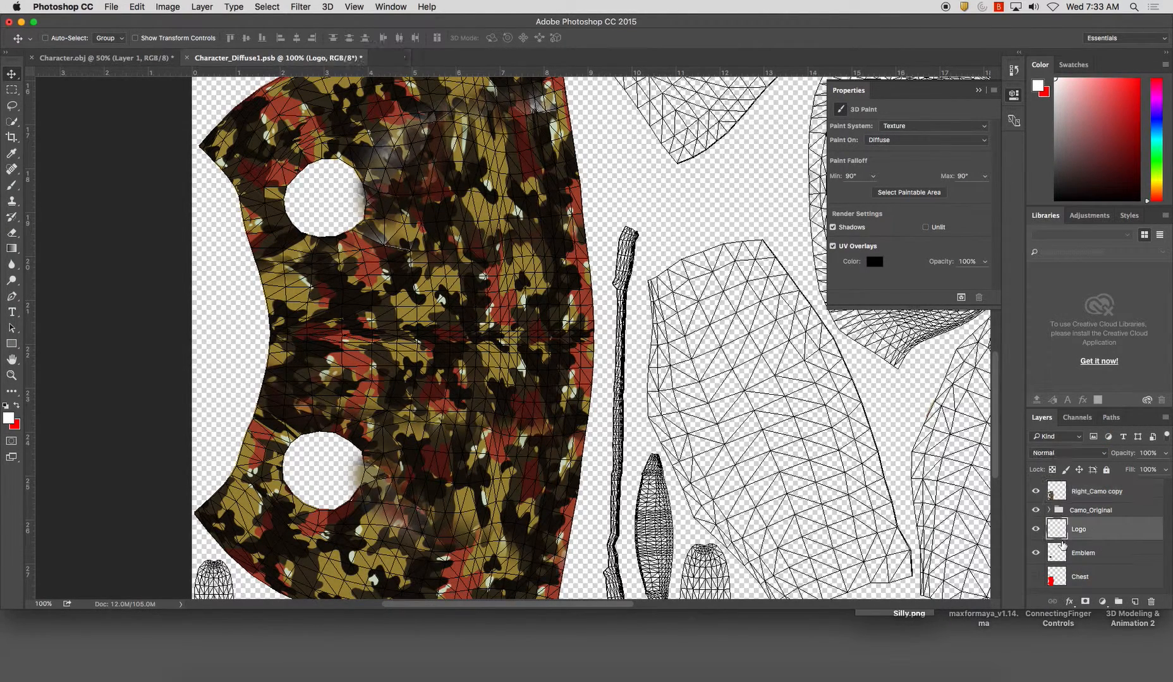
left_click(1066, 551, "shift")
left_click_drag(1073, 537, 1077, 485)
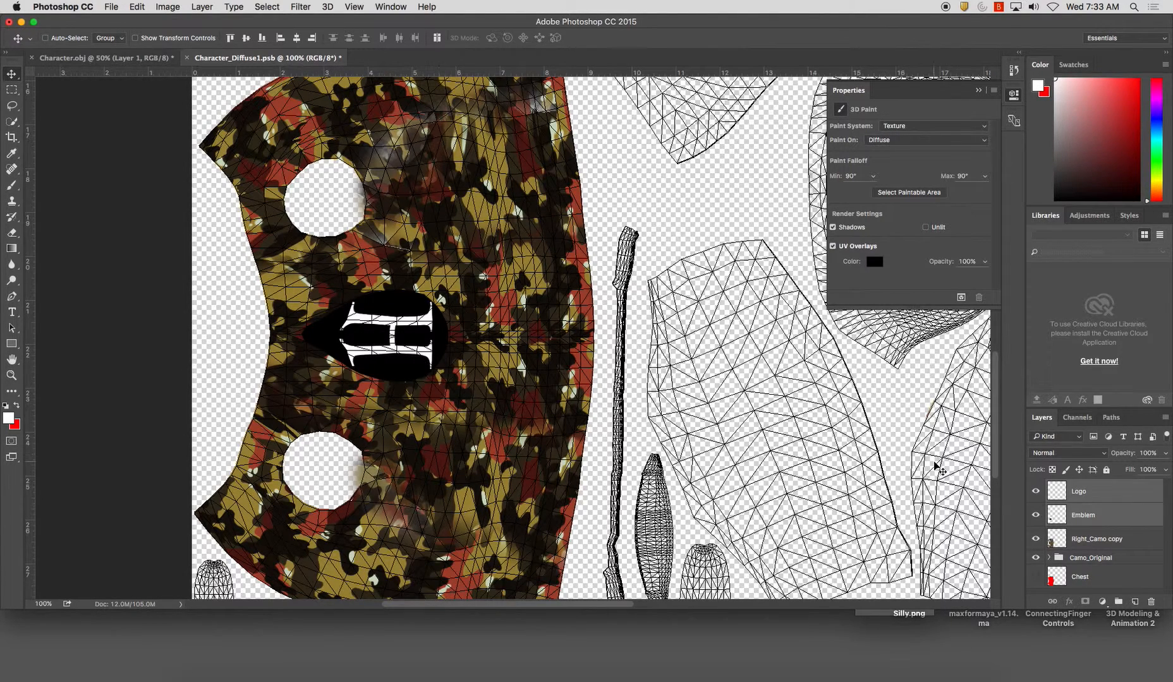
left_click(1105, 520)
left_click(1080, 494)
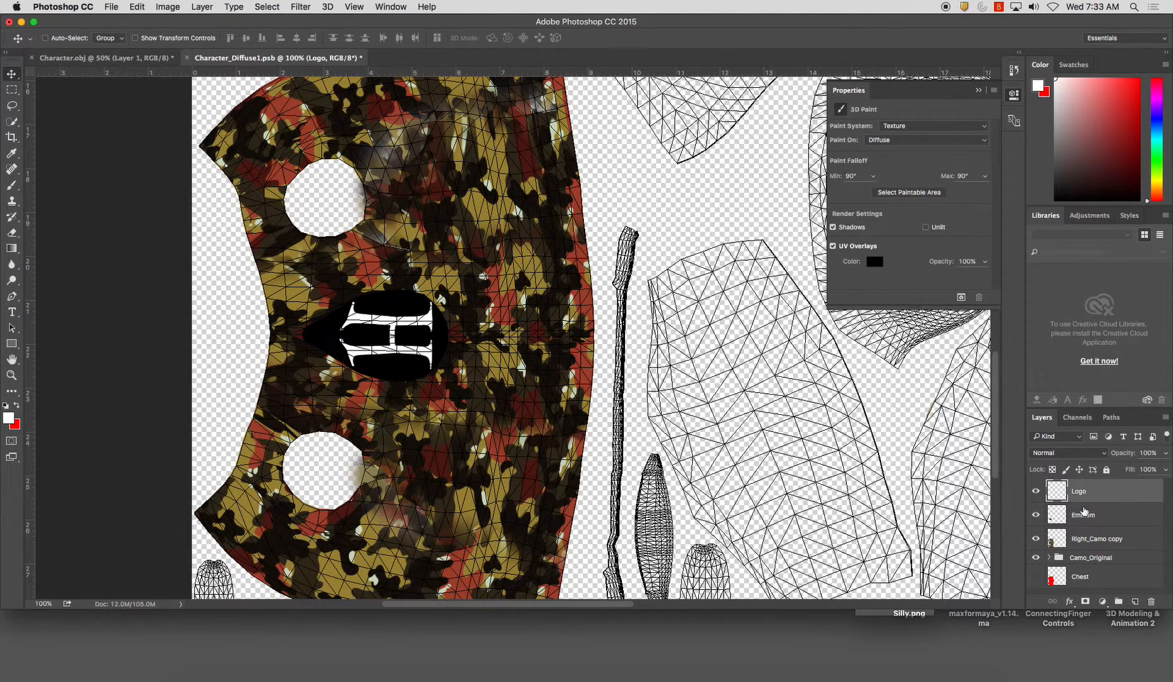
left_click(1039, 517)
left_click(1036, 516)
left_click(1088, 517)
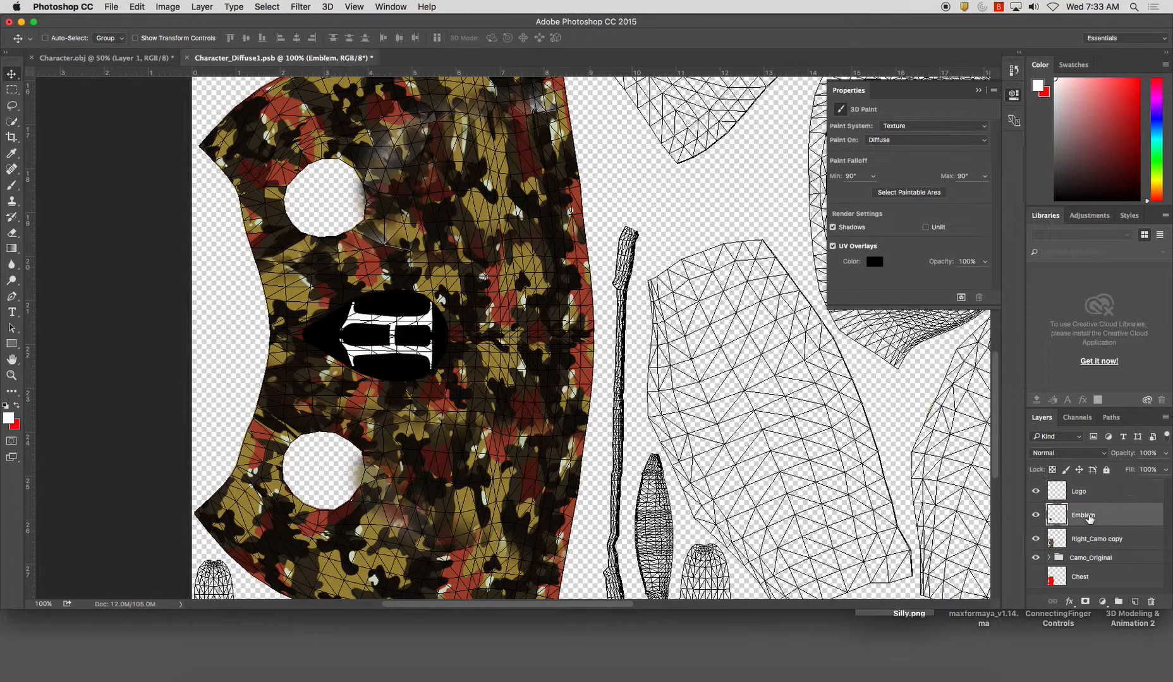
Give the Emblem layer a white Color Overlay.
double_click(1054, 517)
left_click(385, 352)
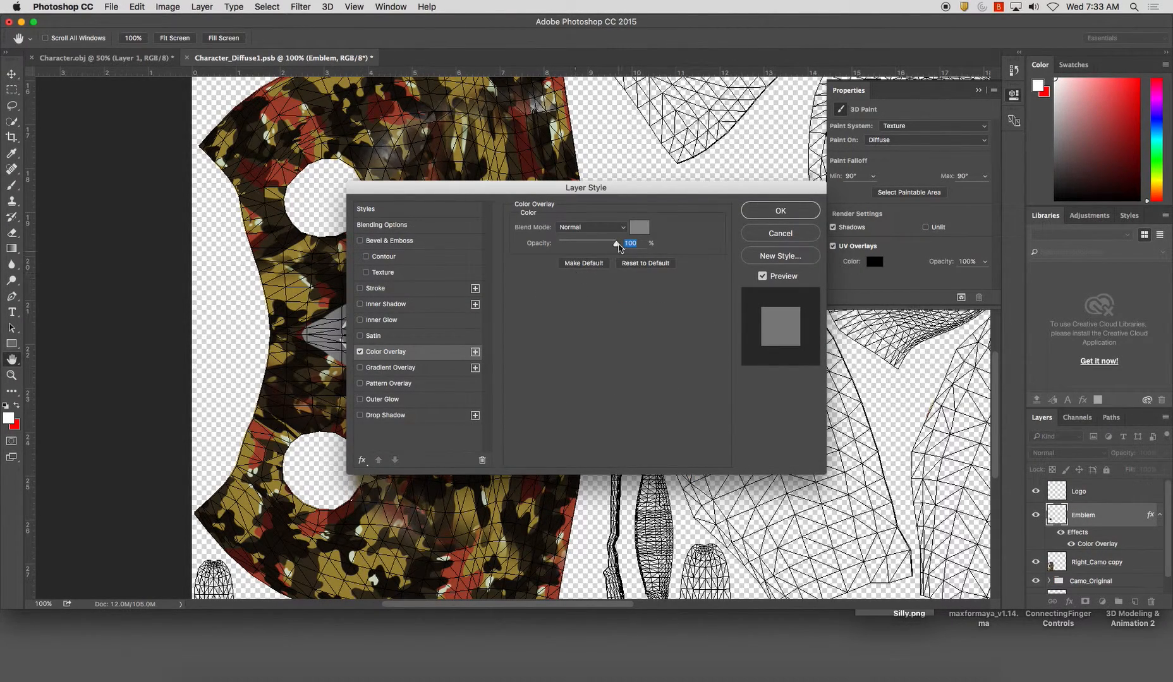
left_click(639, 228)
left_click_drag(514, 295, 375, 209)
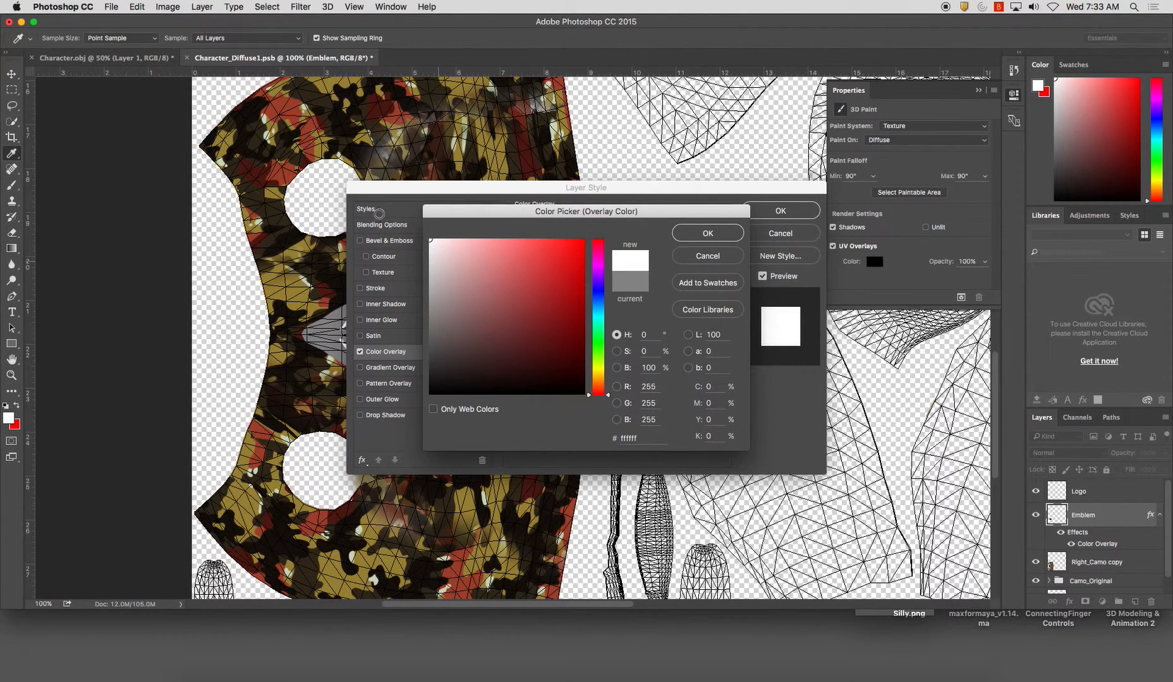
left_click(724, 233)
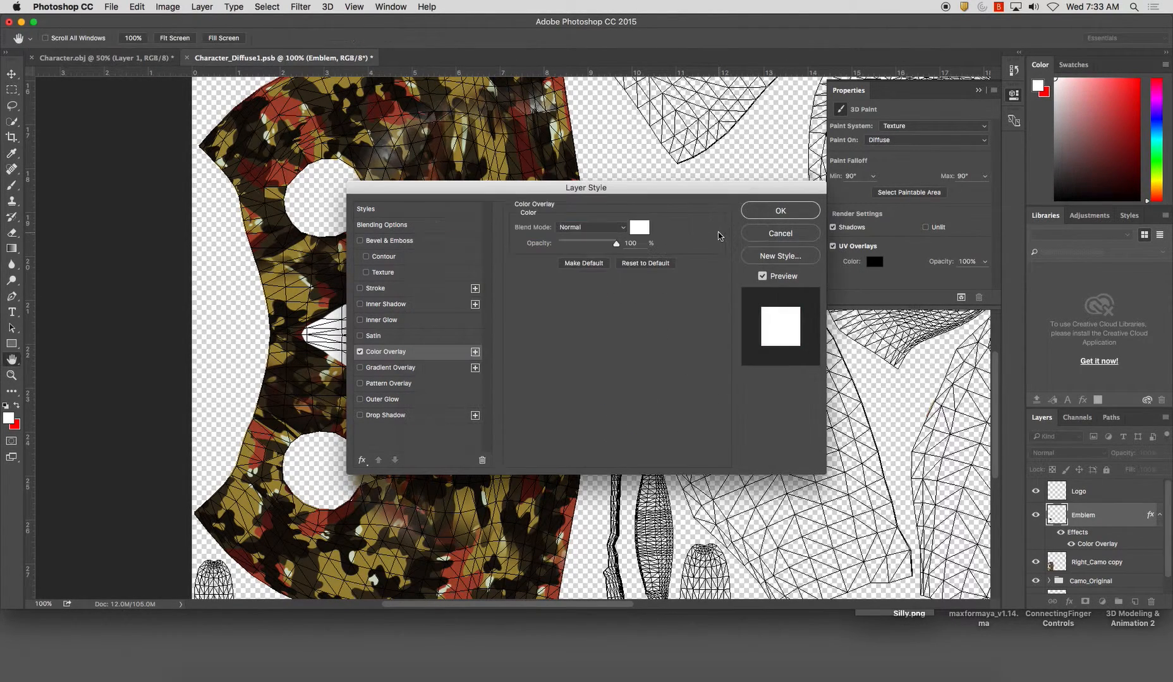
left_click(789, 214)
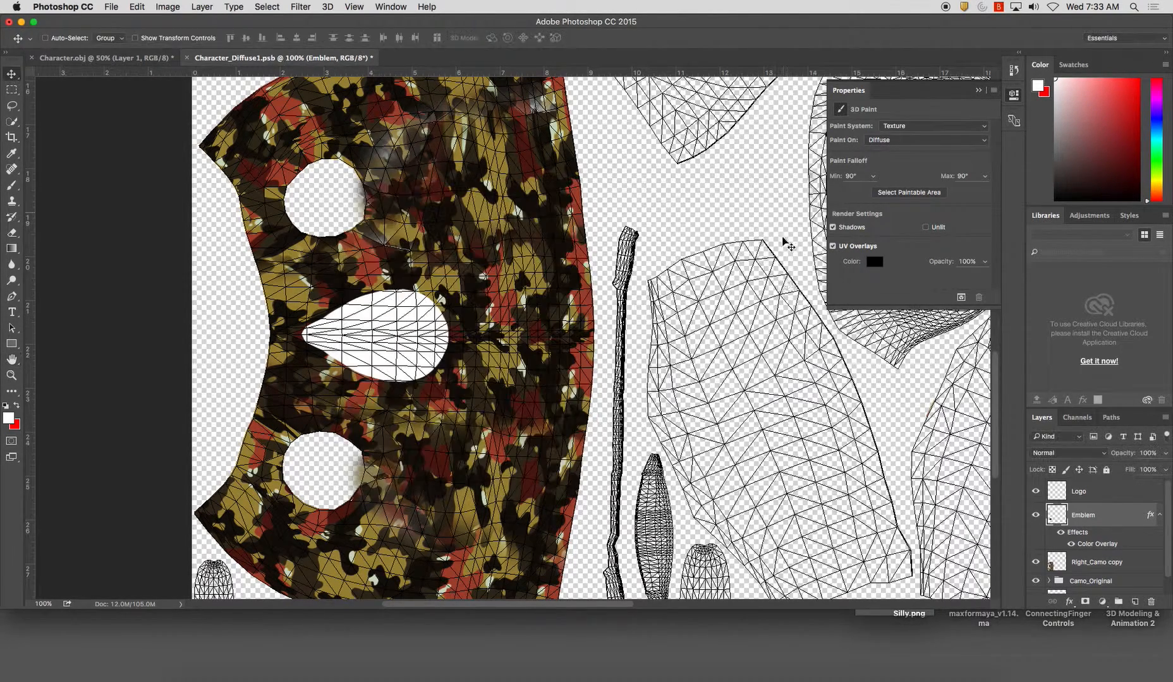
Give the Logo layer a black Color Overlay and save the texture.
double_click(1043, 492)
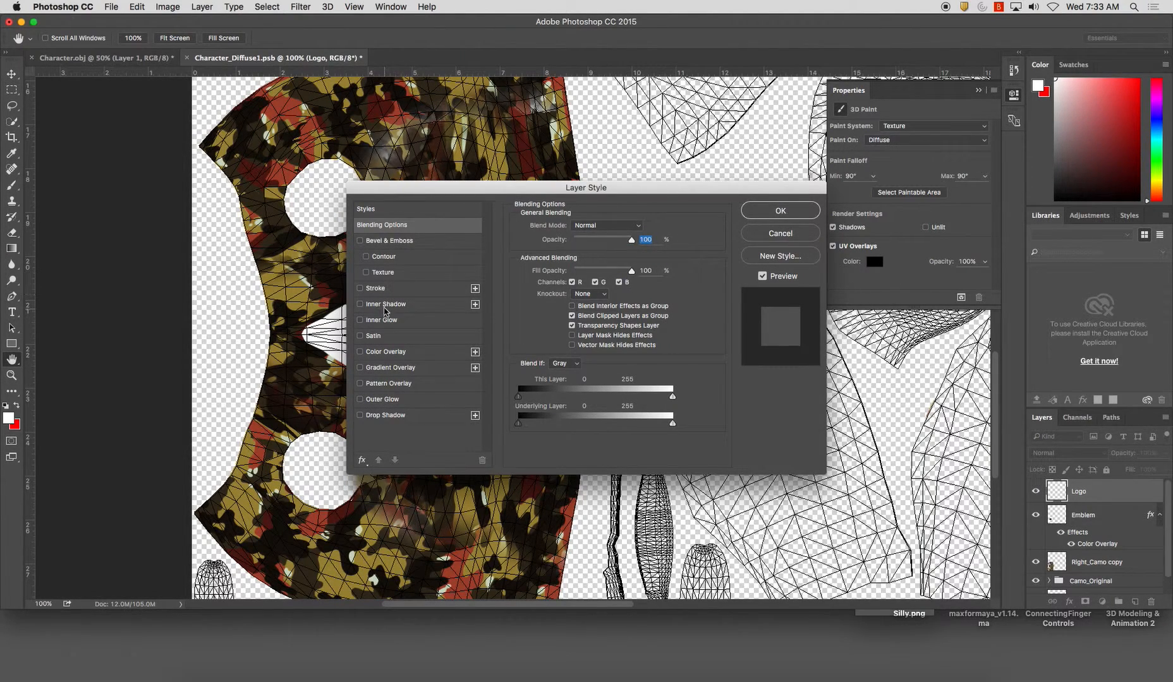
left_click(387, 357)
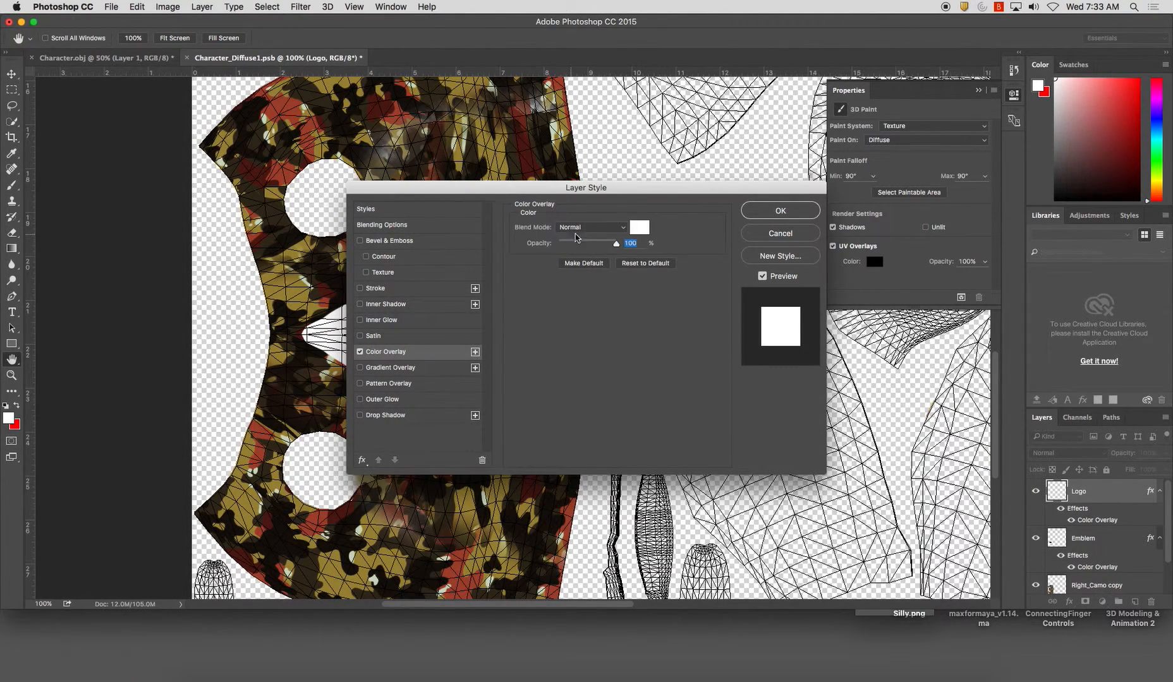
left_click(643, 231)
left_click_drag(506, 267, 397, 420)
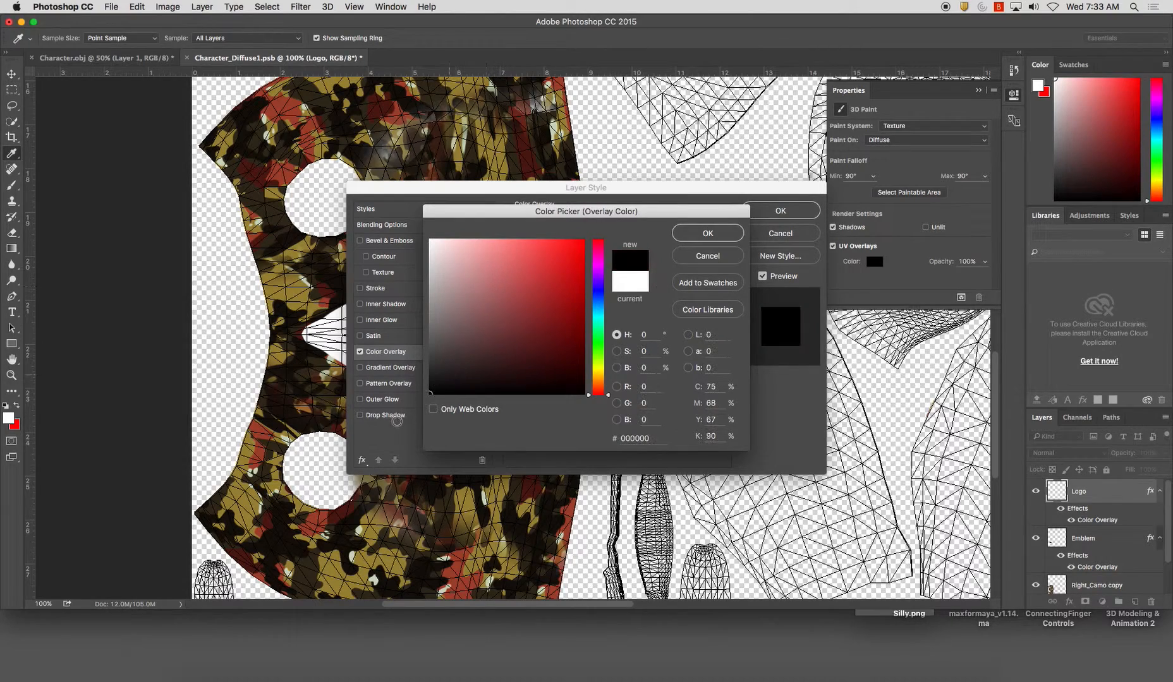
left_click(705, 239)
left_click(776, 209)
key("ctrl+s")
Swing the light so the shadow falls behind the character and orbit to a near-front view.
left_click(106, 58)
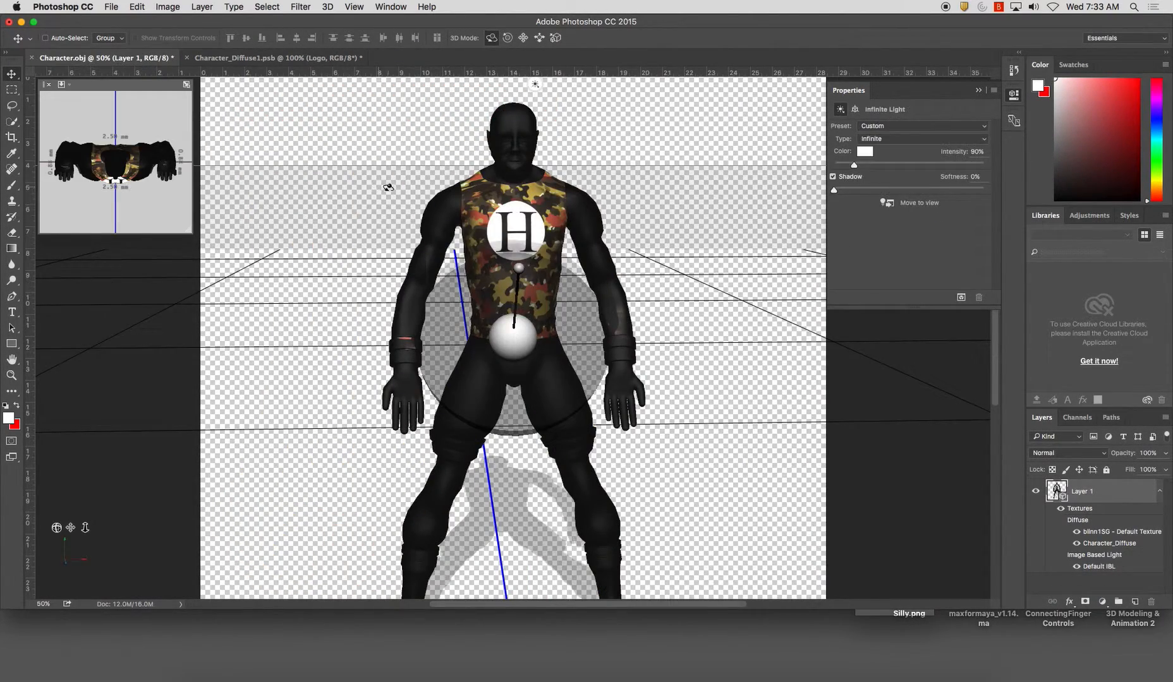
left_click_drag(665, 166, 622, 196)
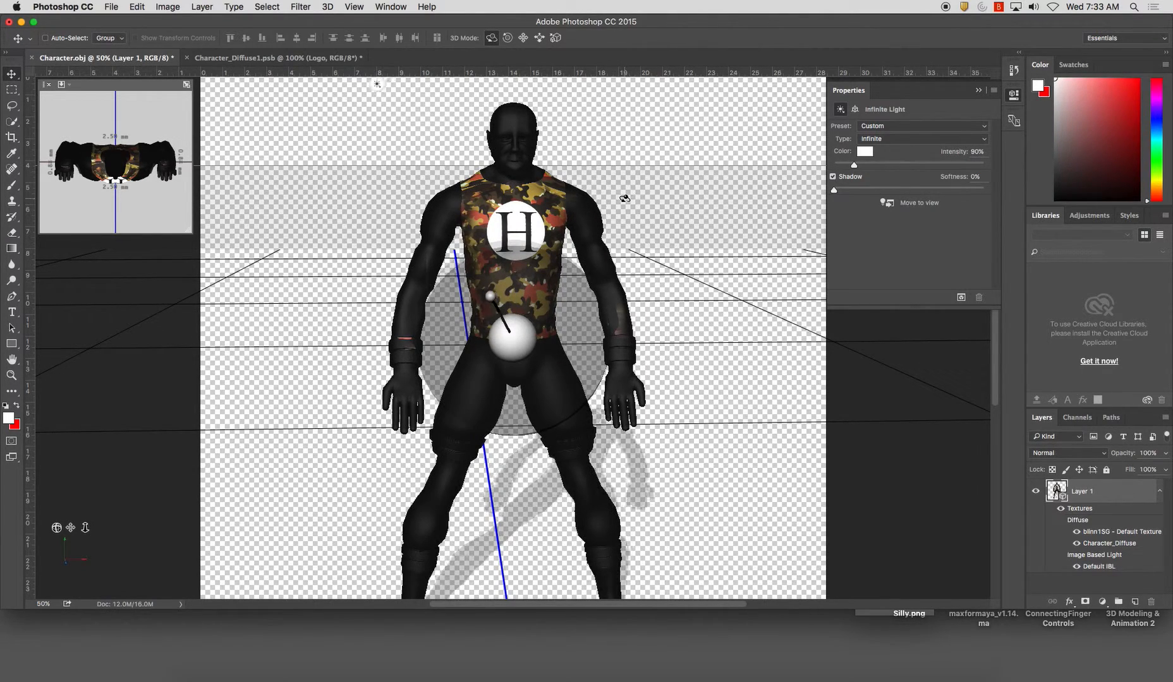
left_click_drag(532, 302, 566, 306)
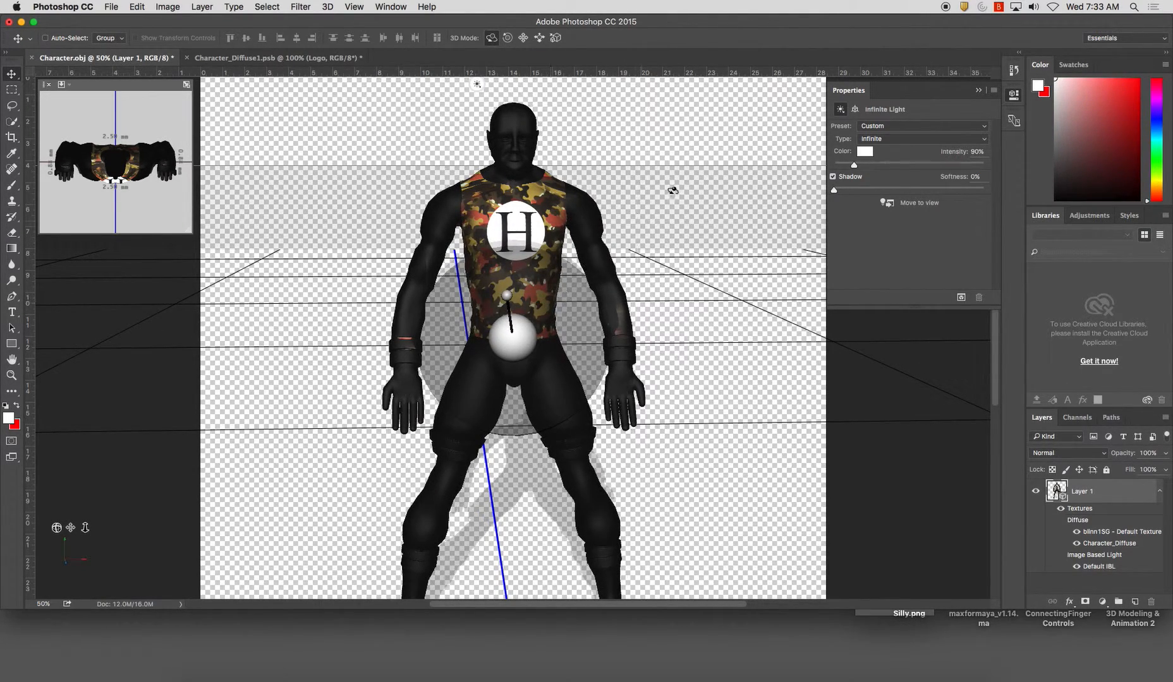
left_click(698, 179)
left_click_drag(681, 120, 319, 144)
left_click_drag(618, 197, 520, 134)
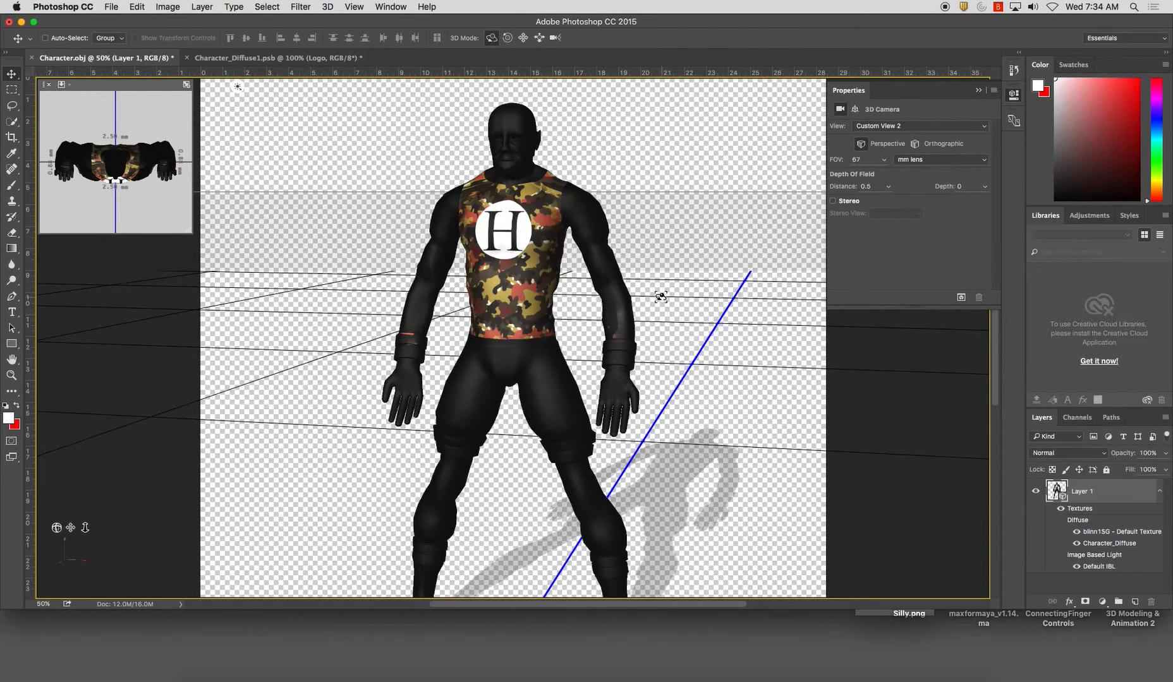
left_click_drag(661, 220, 684, 218)
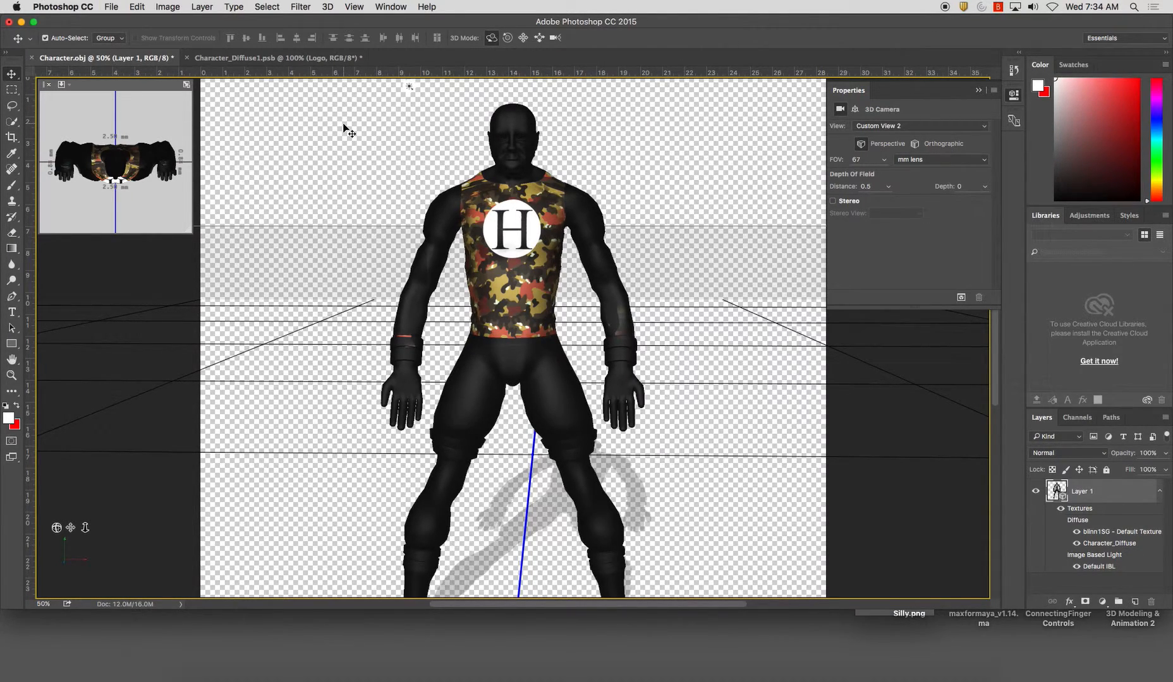
Save the 3D character document as Character.psd.
key("super+s")
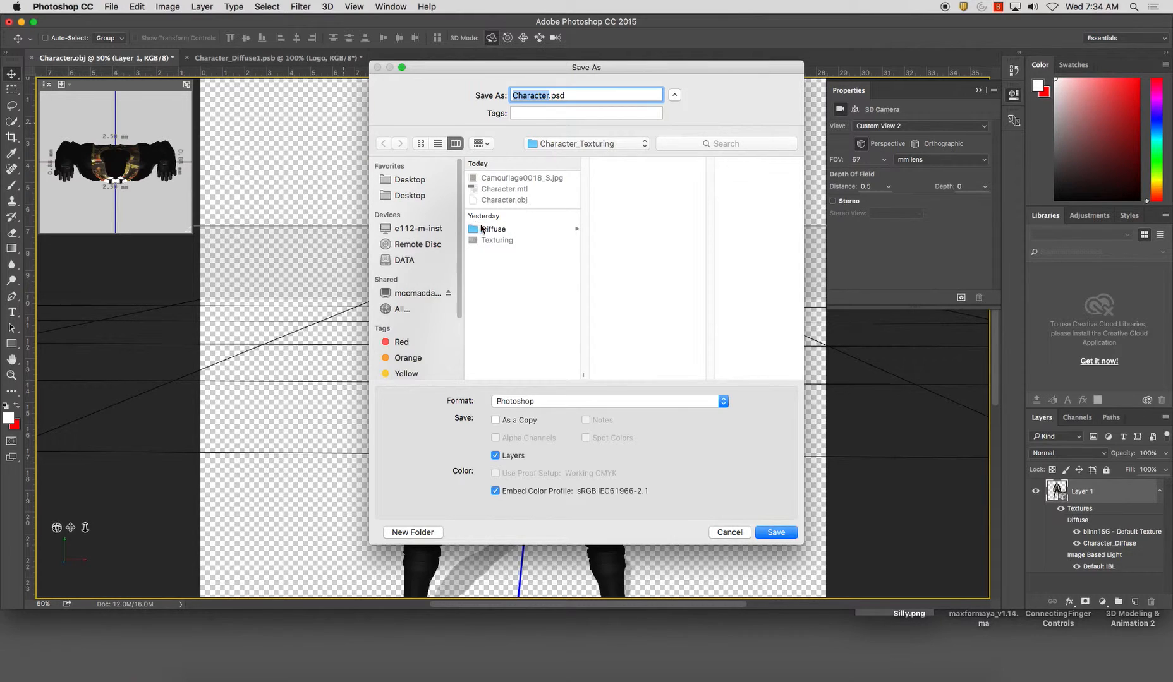
left_click(777, 533)
left_click(744, 297)
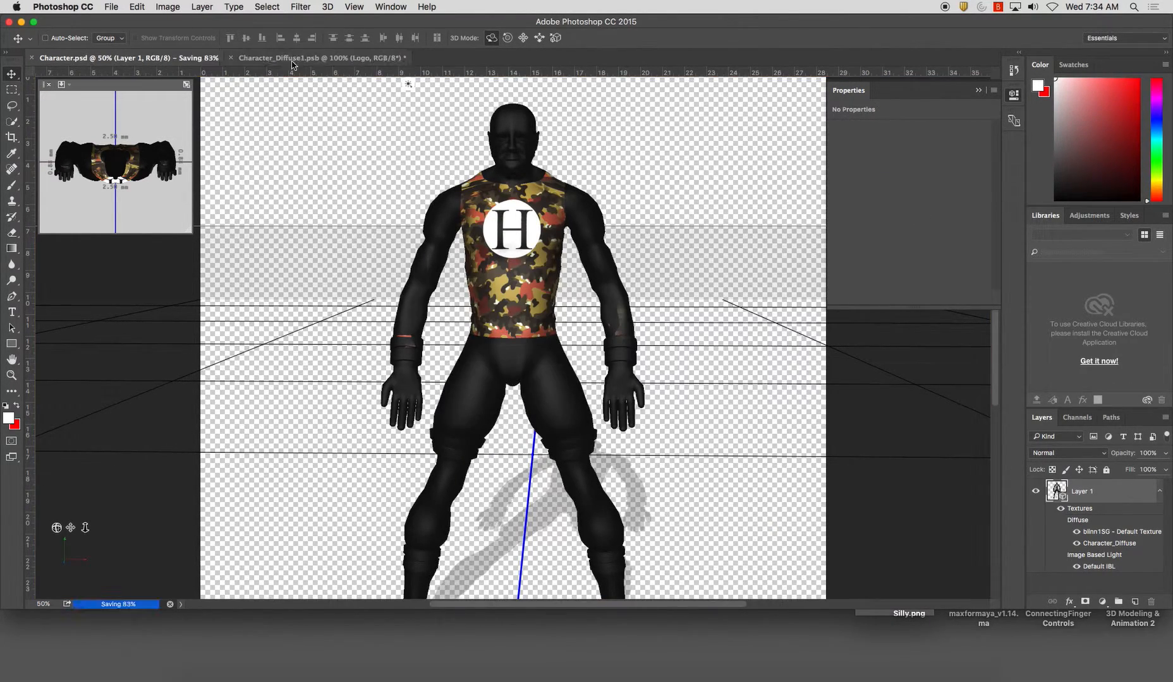
left_click(305, 60)
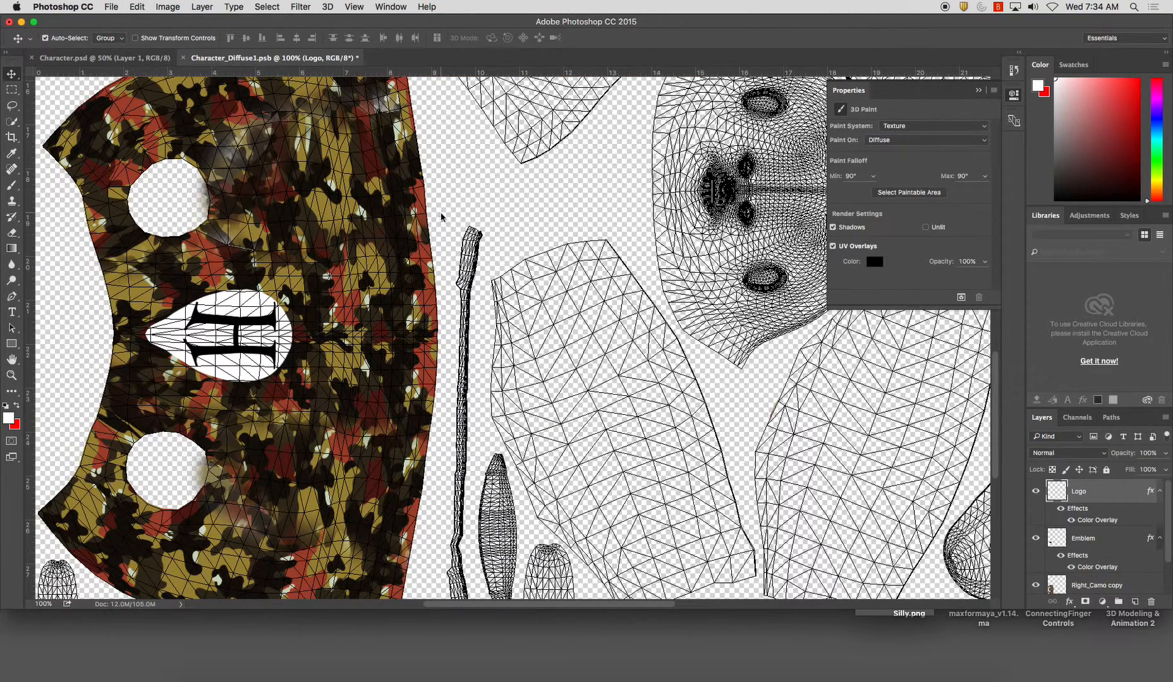
Save the texture as Character_Diffuse.psb in the Desktop's Character_Texturing folder.
key("shift+super+s")
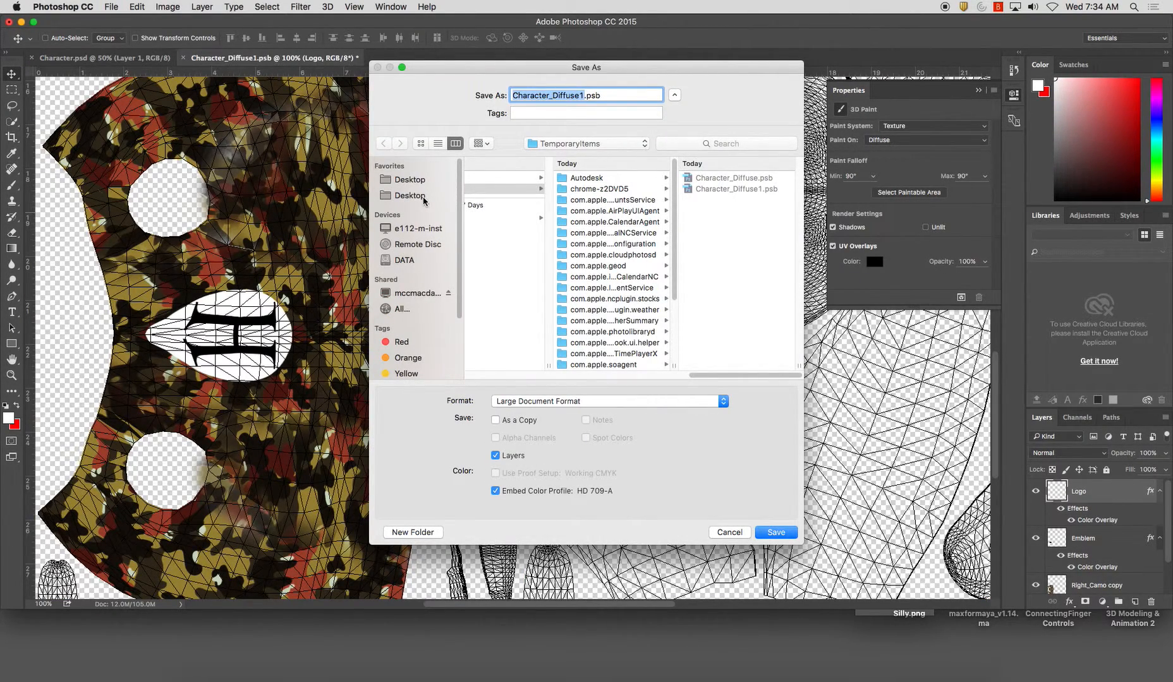
left_click(423, 200)
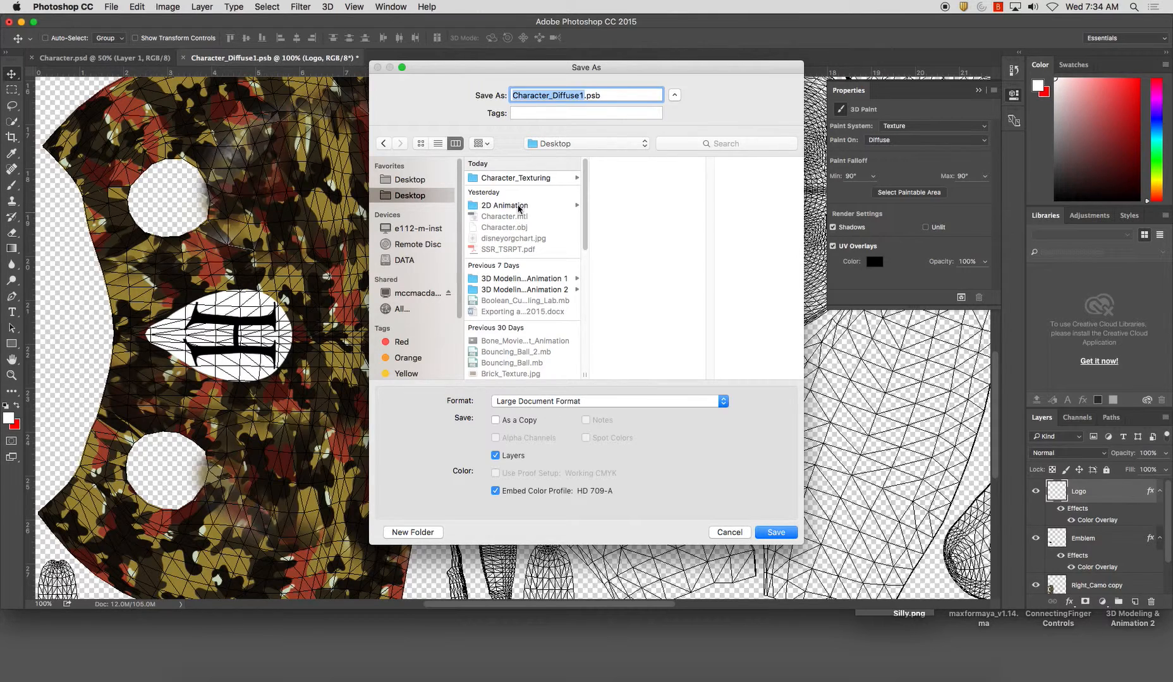
left_click(536, 179)
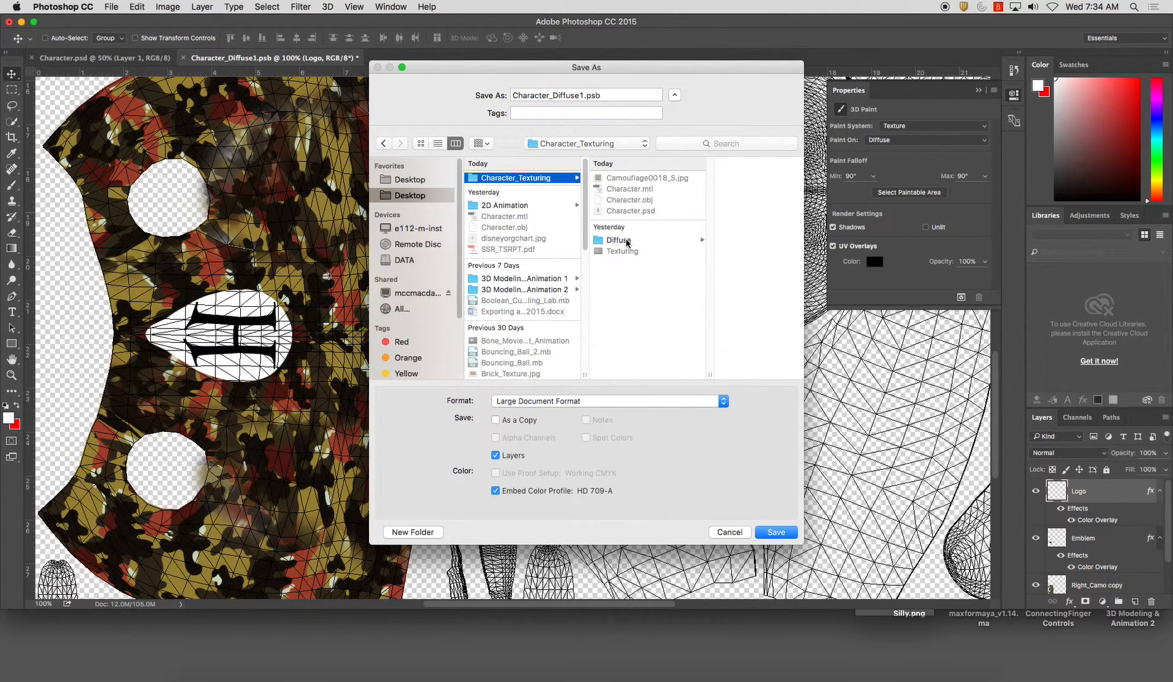
left_click(580, 97)
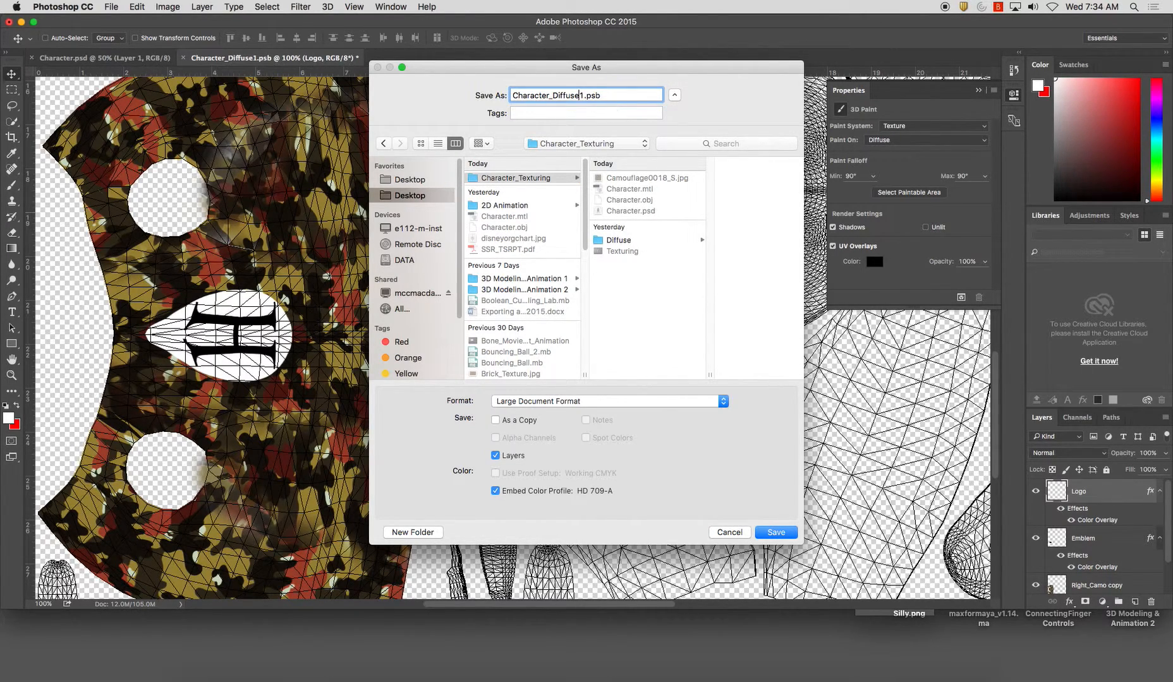
left_click(792, 536)
left_click(729, 298)
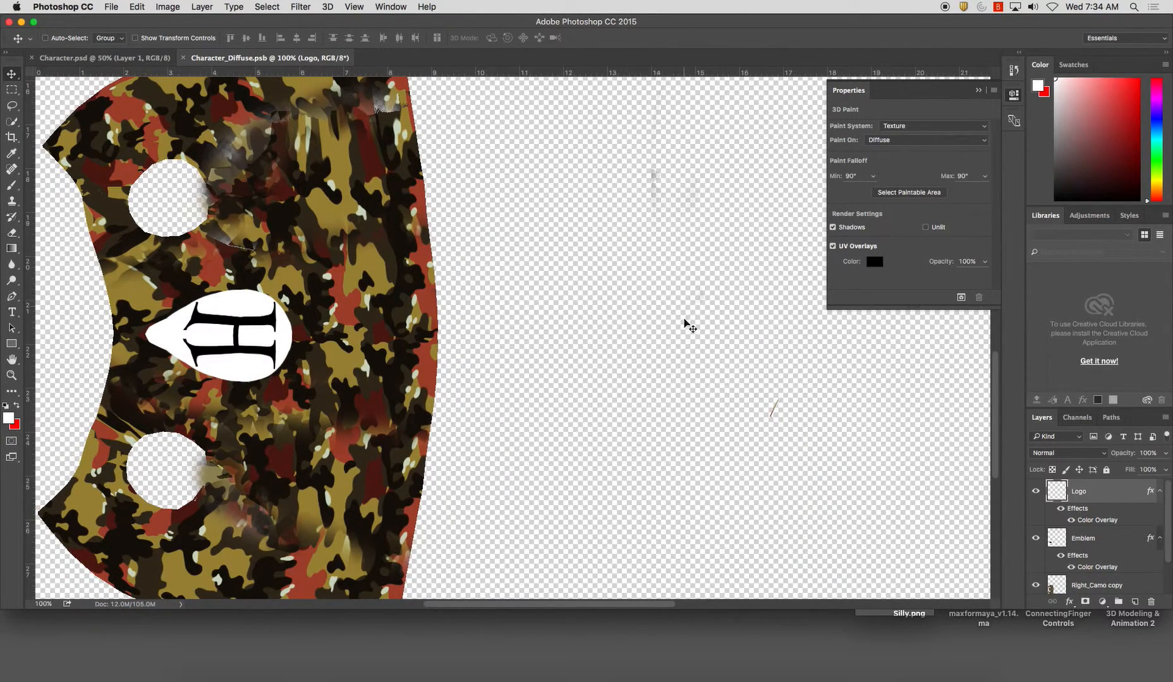
Save a 24-bit Targa copy, Character_Diffuse.tga, and bring Maya forward.
key("super")
key("super+shift+s")
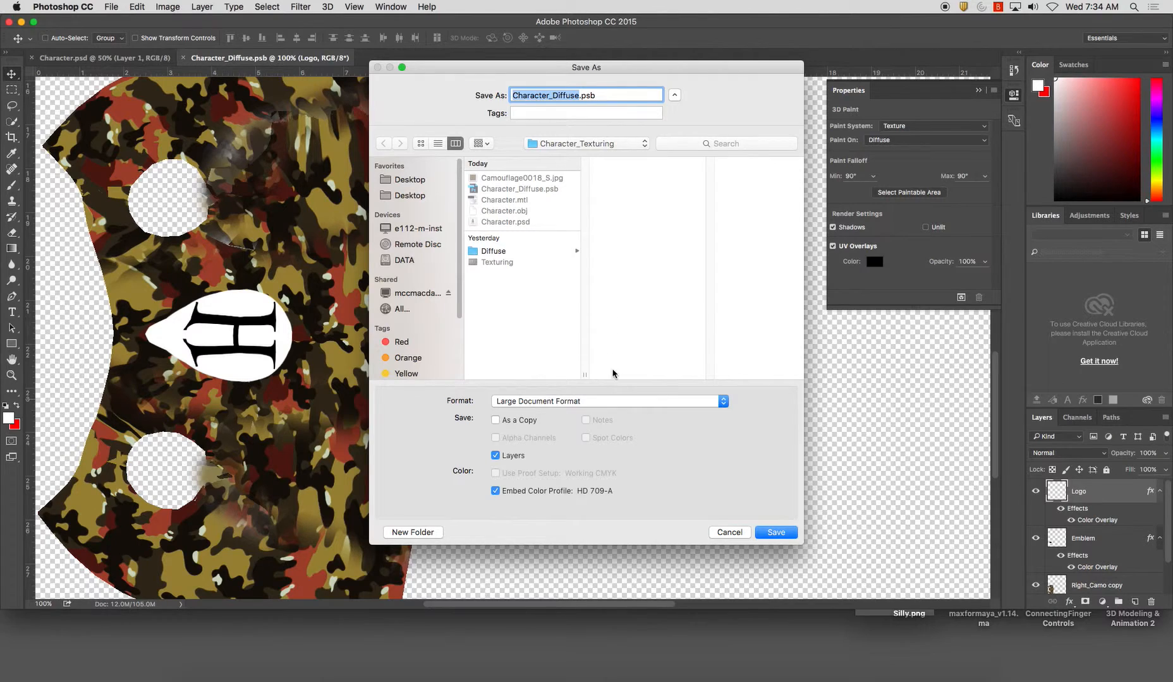
left_click(594, 400)
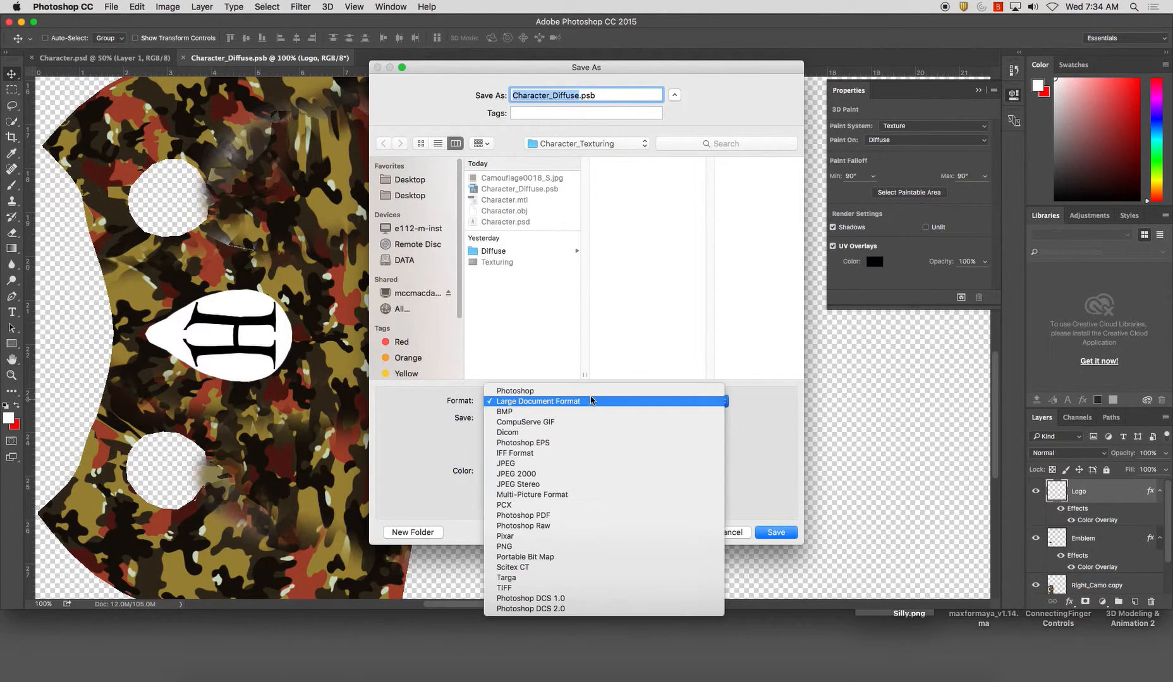
left_click(569, 577)
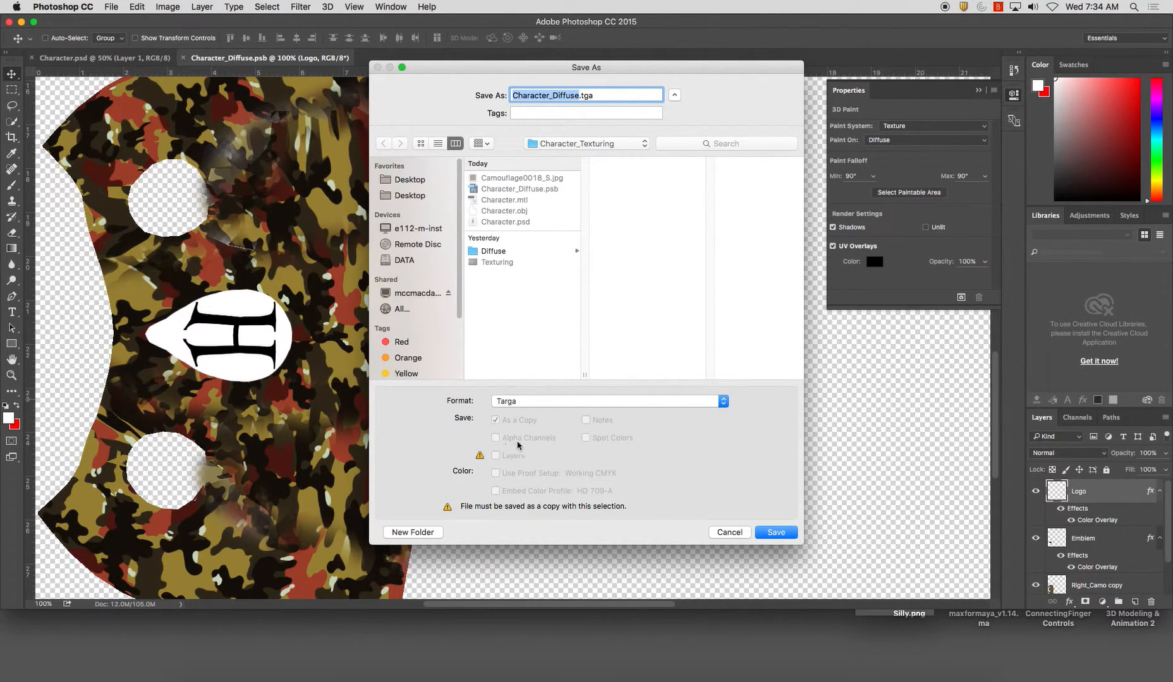
left_click(772, 534)
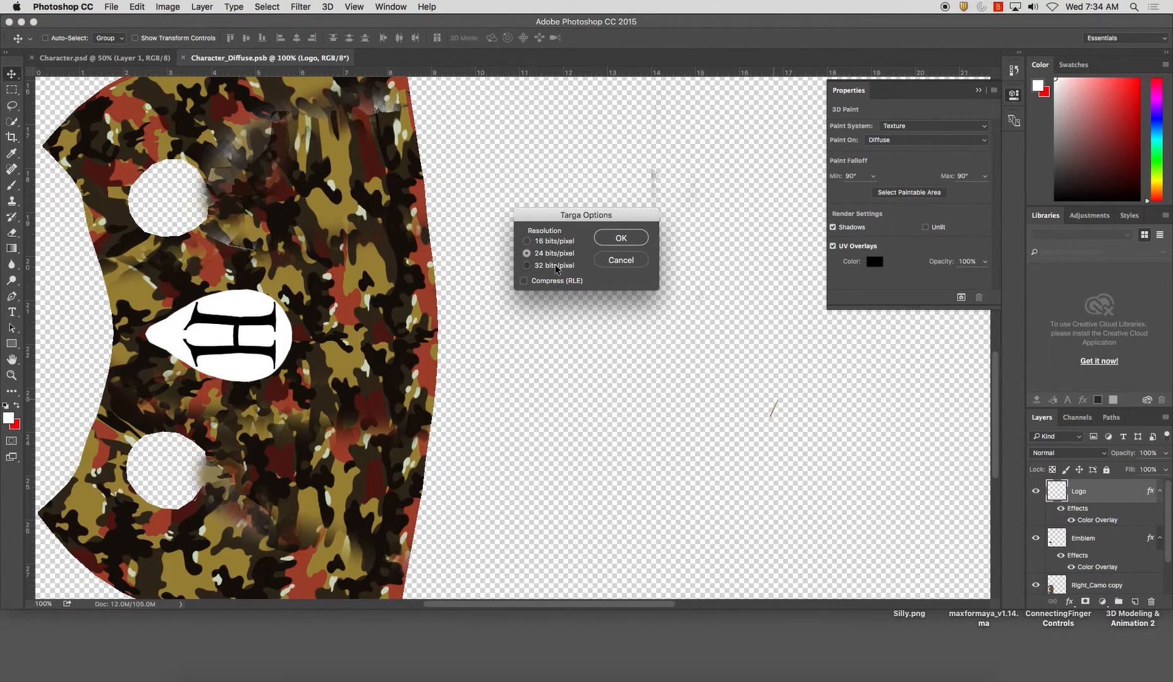
left_click(621, 238)
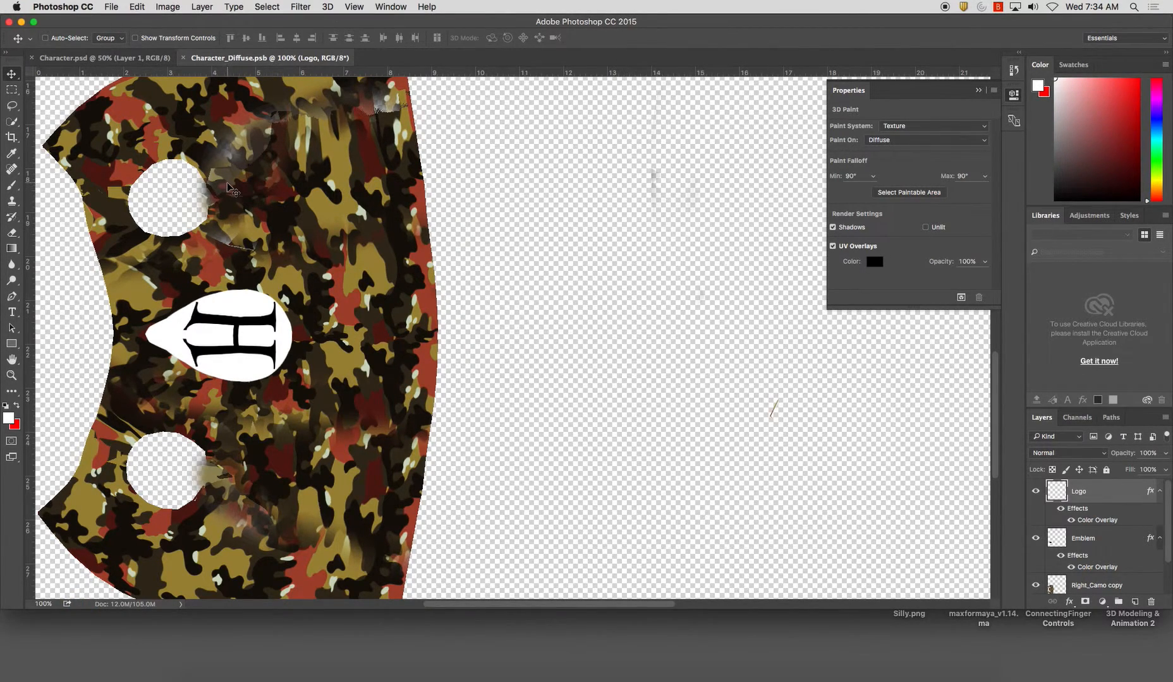
left_click(702, 674)
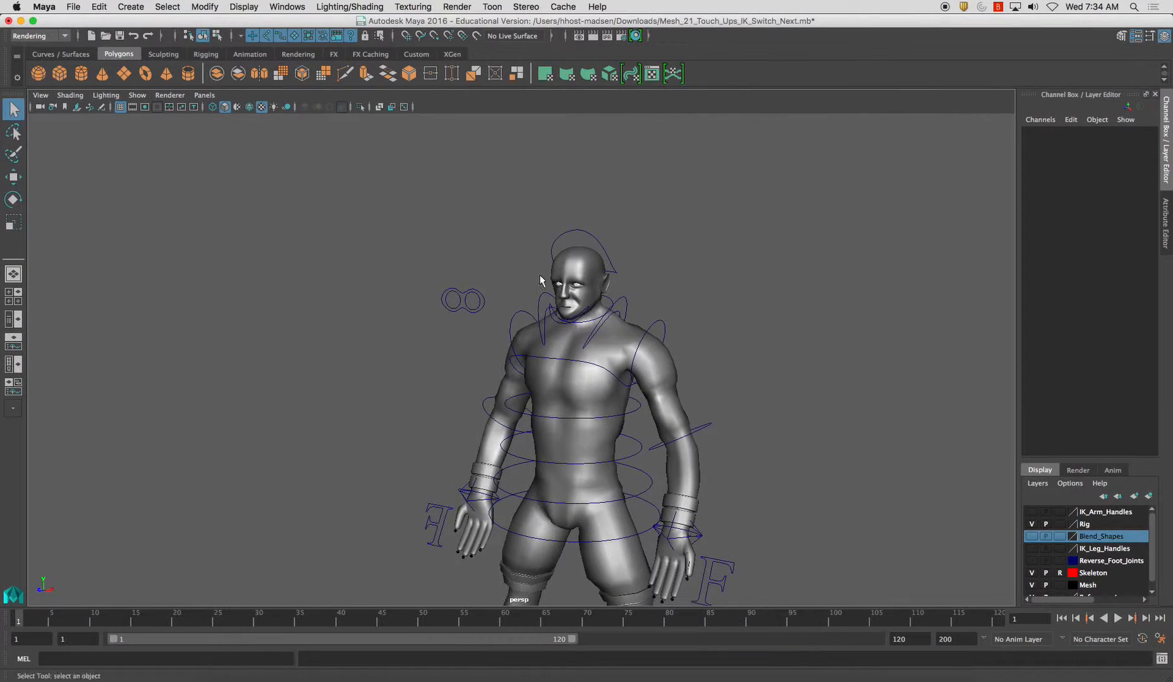
Assign a new Blinn material to the character and connect a File texture to its Color.
left_click(622, 354)
right_click(620, 335)
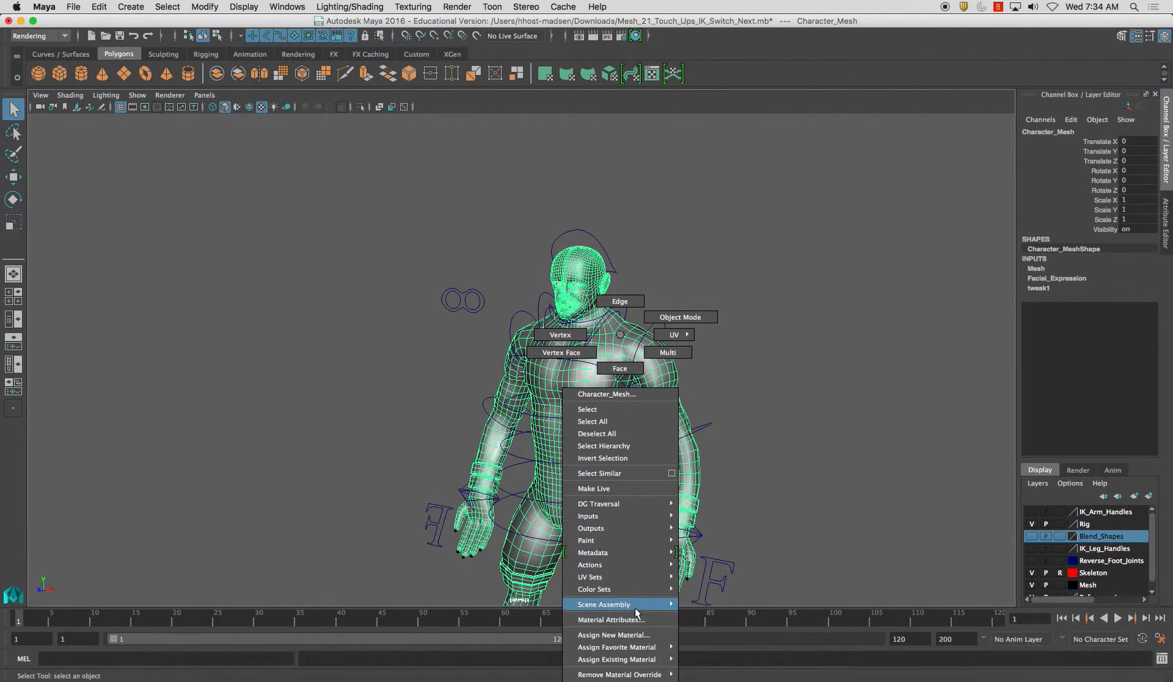
left_click(1165, 222)
left_click(1151, 131)
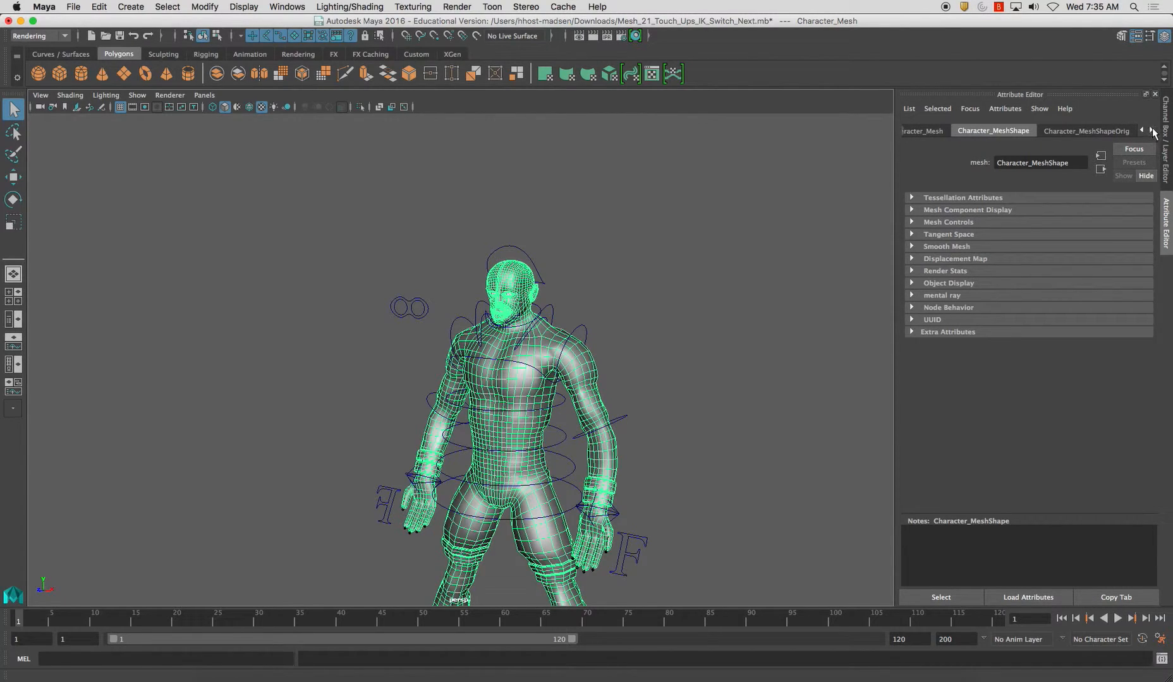
left_click(1151, 131)
left_click(1121, 211)
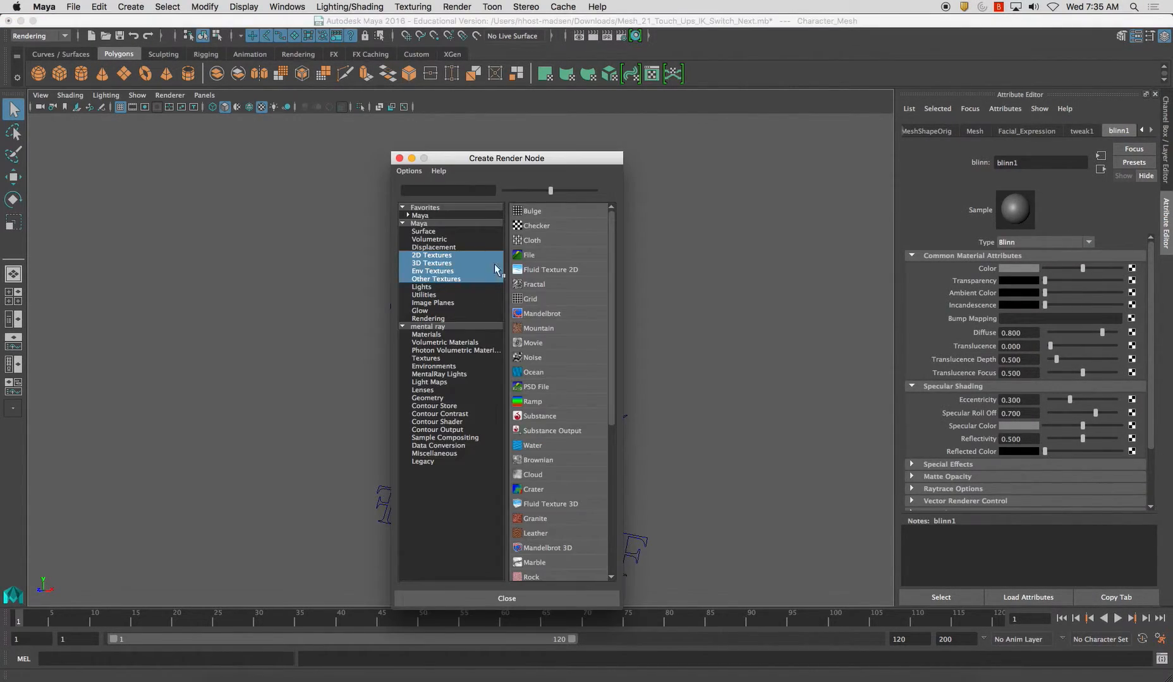
left_click(515, 256)
left_click(586, 357)
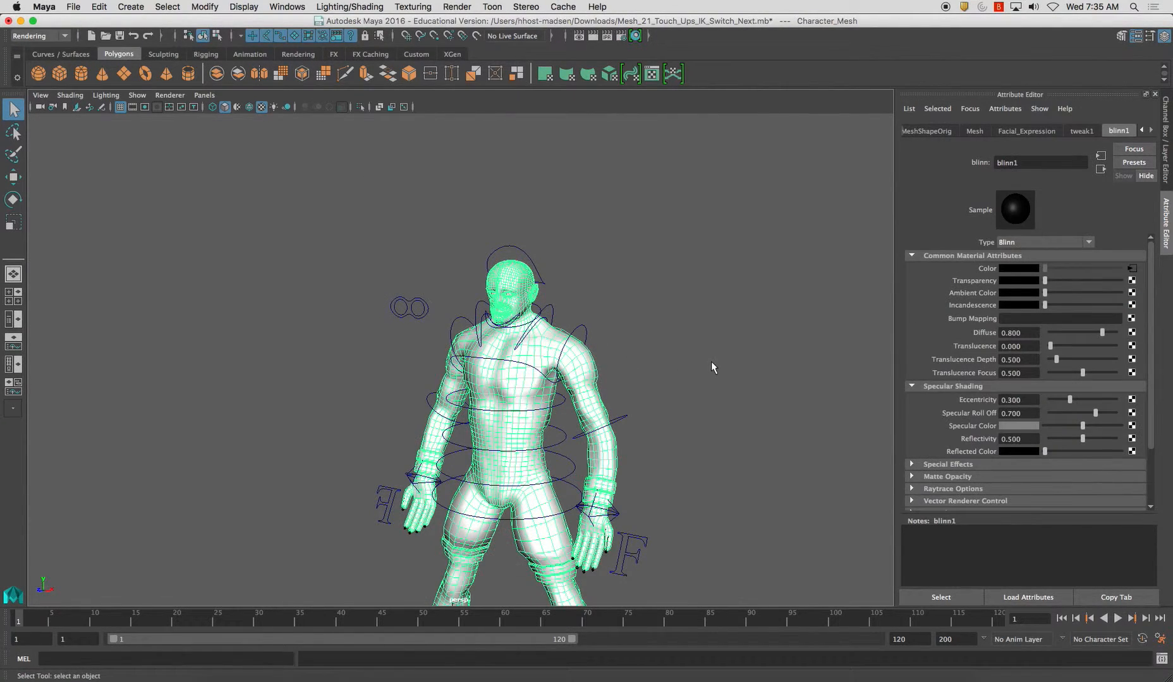
Load Character_Diffuse.tga from Character_Texturing into the File node and orbit the textured character.
left_click(1131, 269)
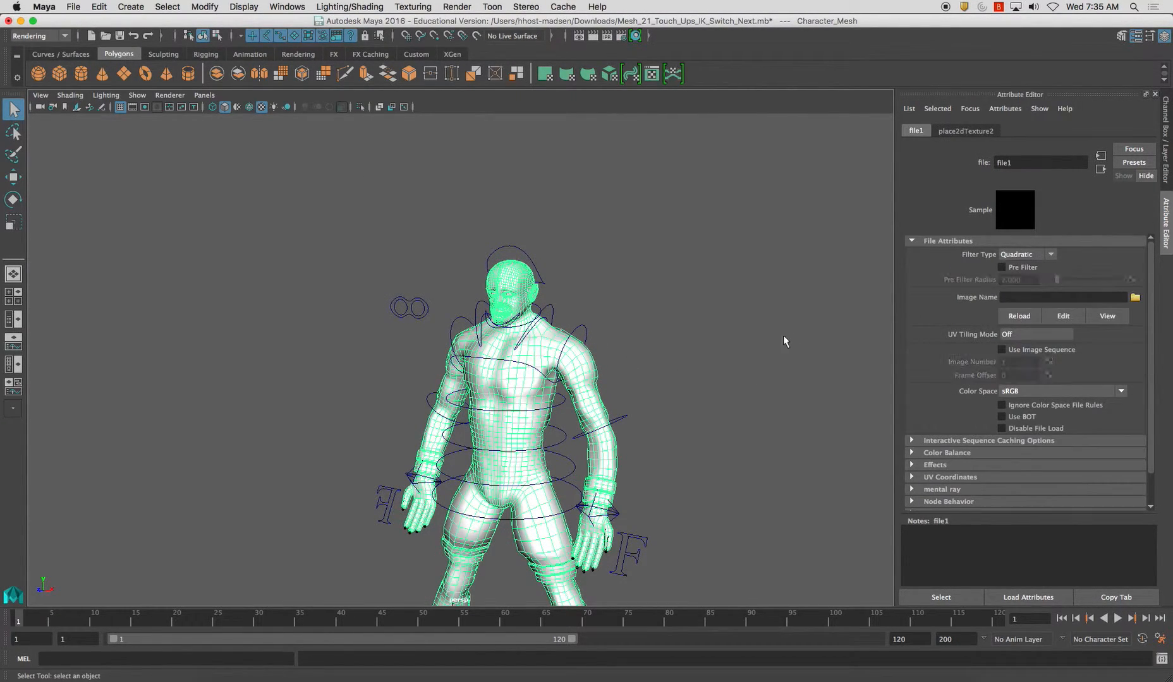
left_click(1135, 297)
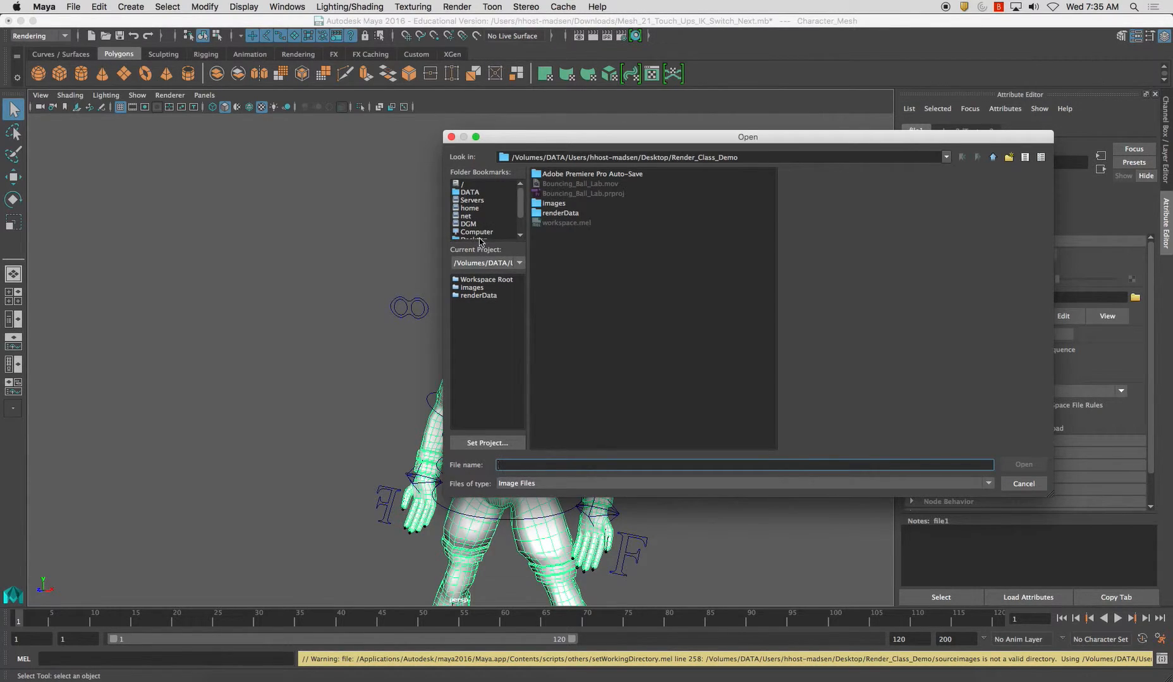
double_click(565, 282)
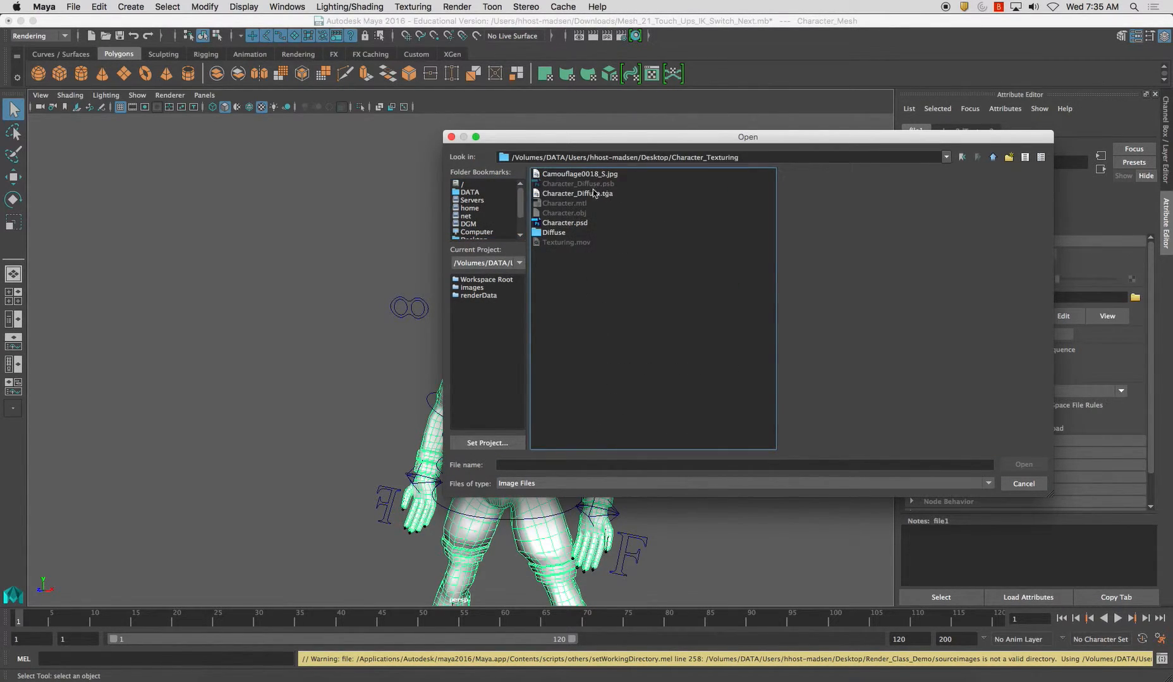
double_click(572, 232)
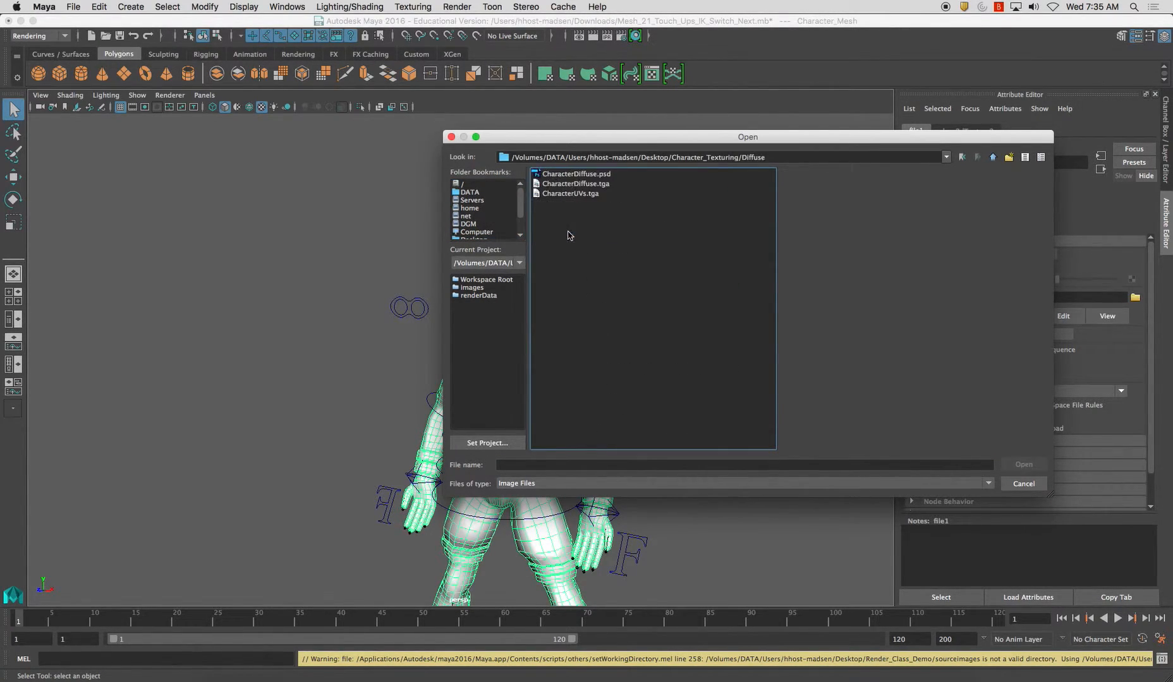
left_click(586, 184)
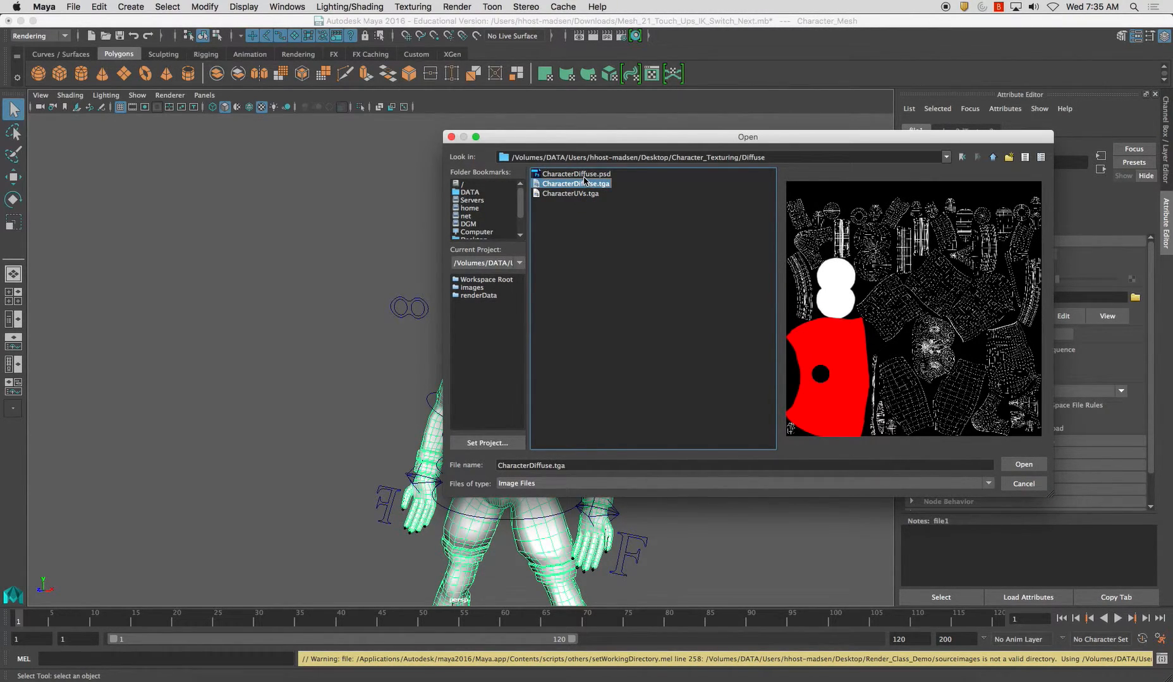
left_click(992, 157)
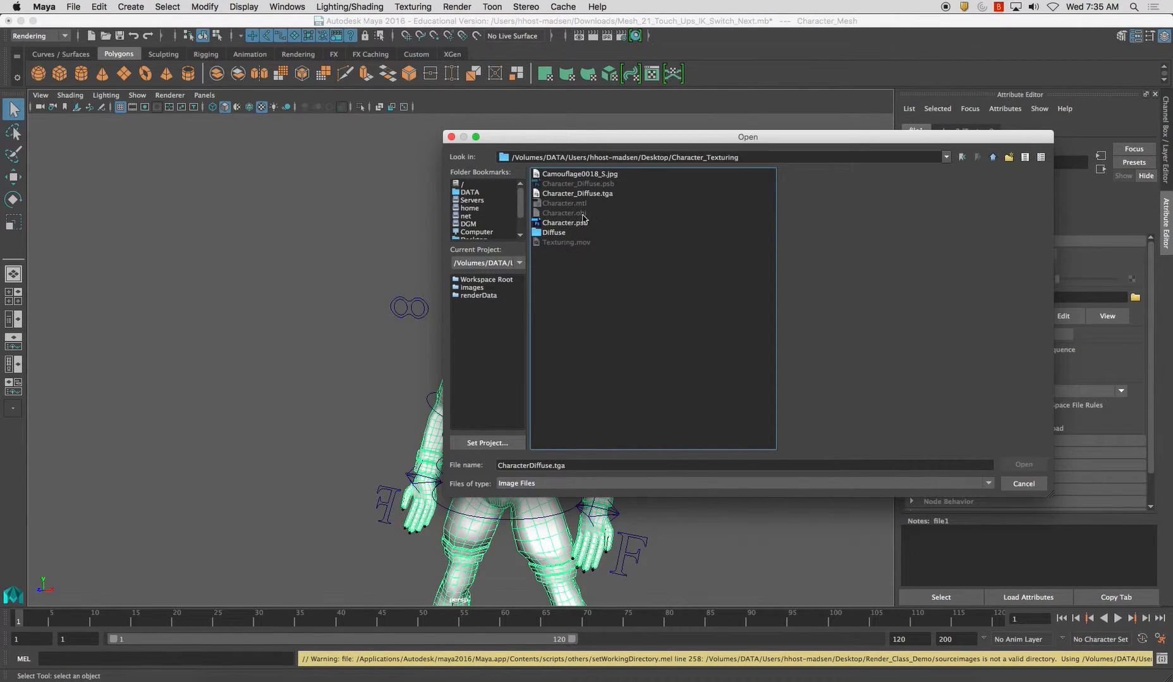
left_click(587, 193)
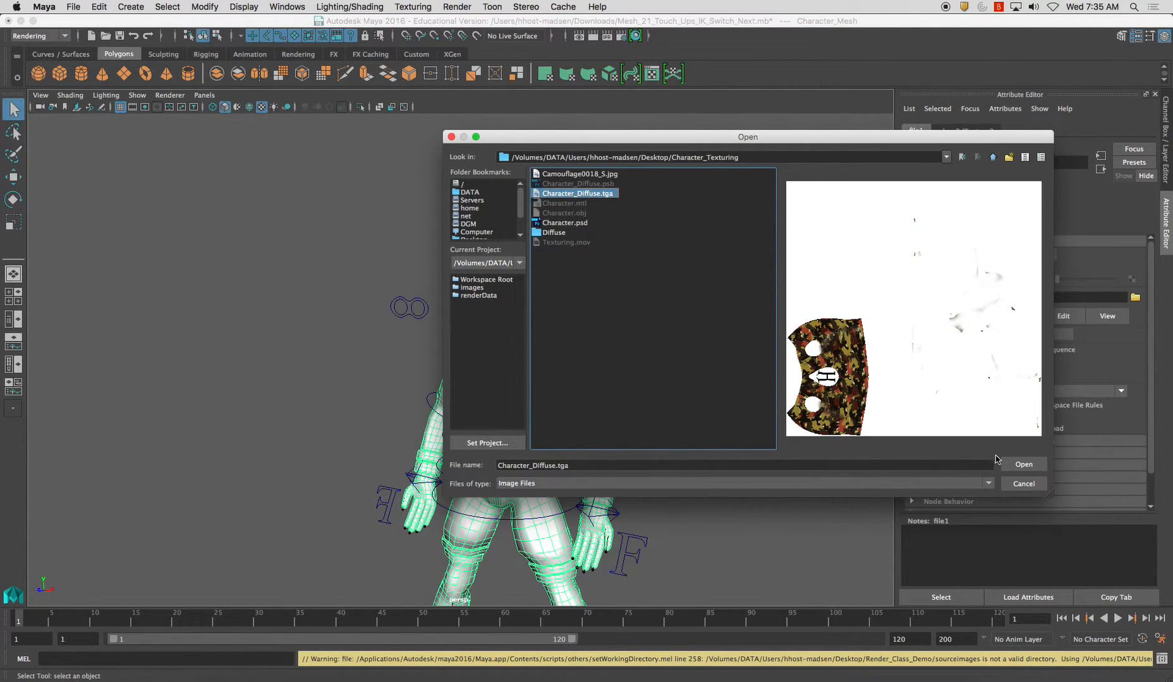
left_click(1023, 465)
left_click(697, 413)
left_click_drag(698, 414, 552, 401)
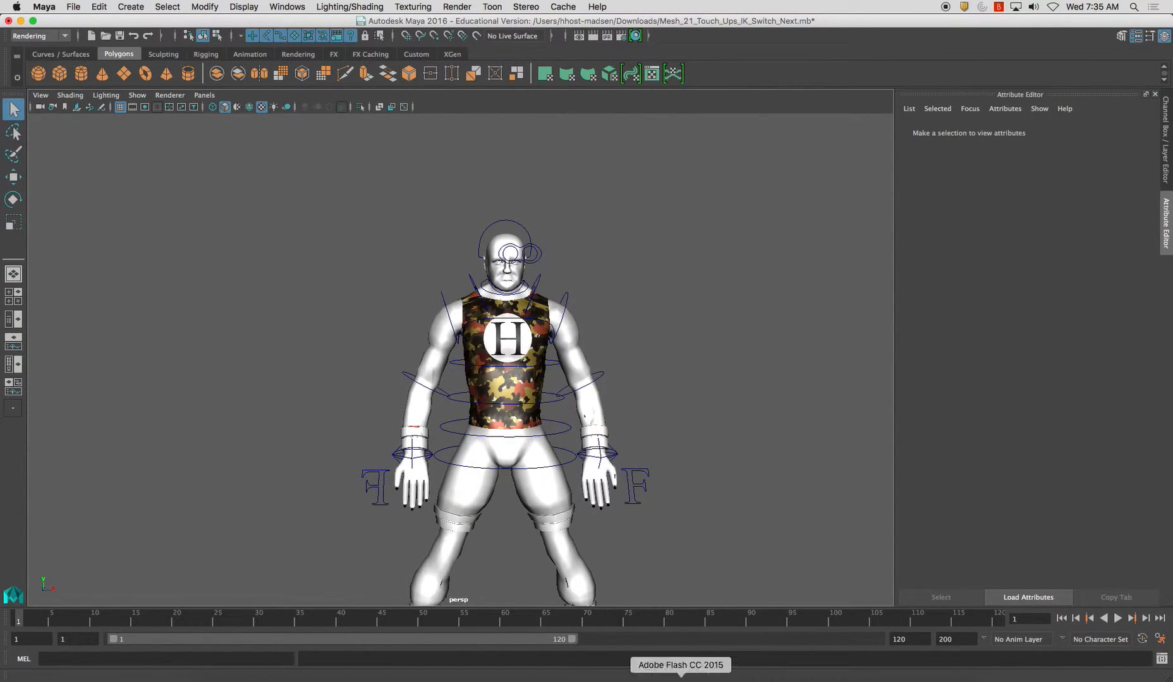
Duplicate the layers from Logo down to Chest, merge the copies, and name the result Normal.
left_click(558, 675)
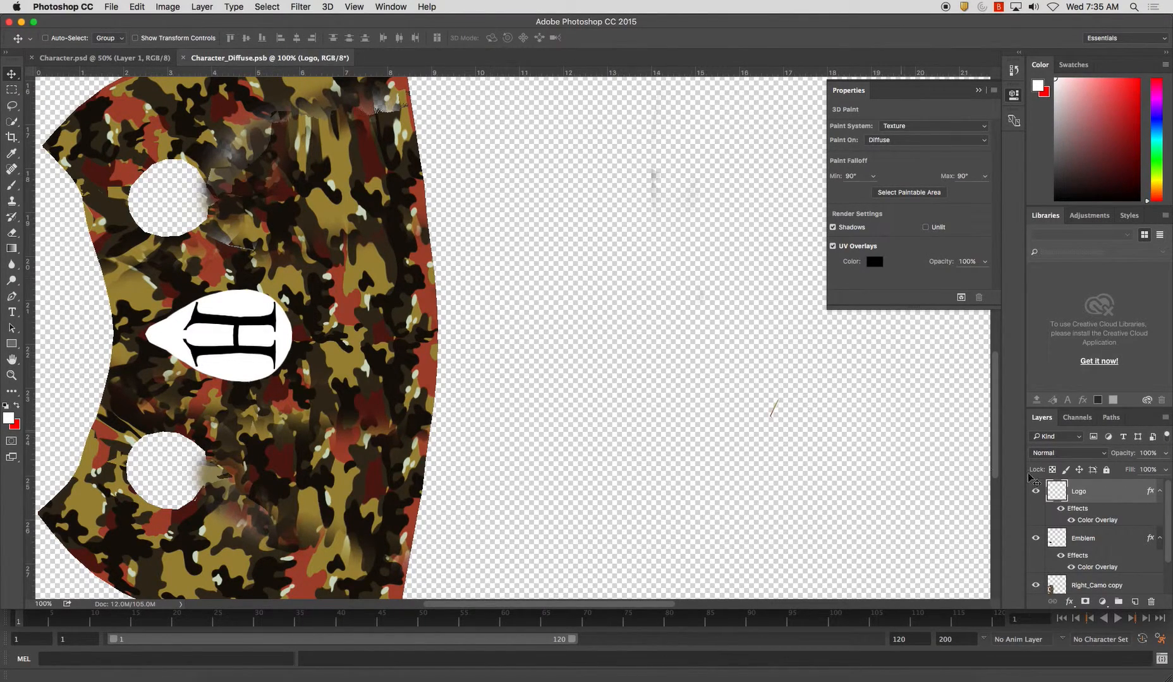
left_click(1121, 495)
scroll(1112, 531, "down", 3)
left_click(1106, 584, "shift")
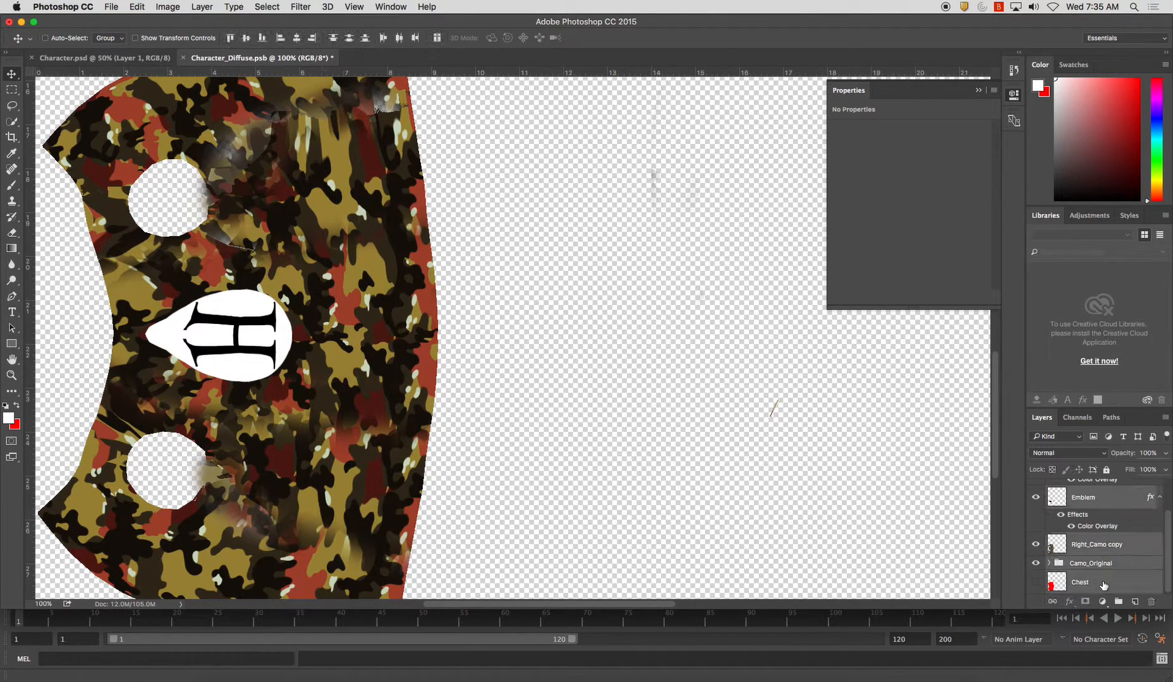
key("super+j")
key("super+e")
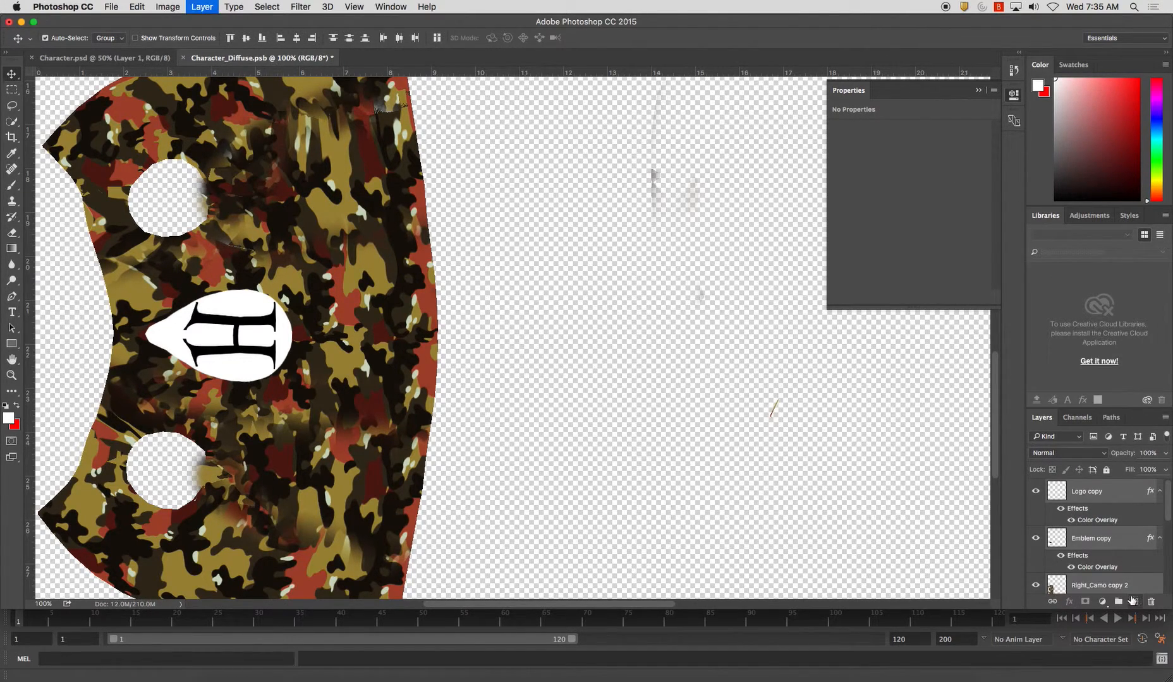
type("Normal")
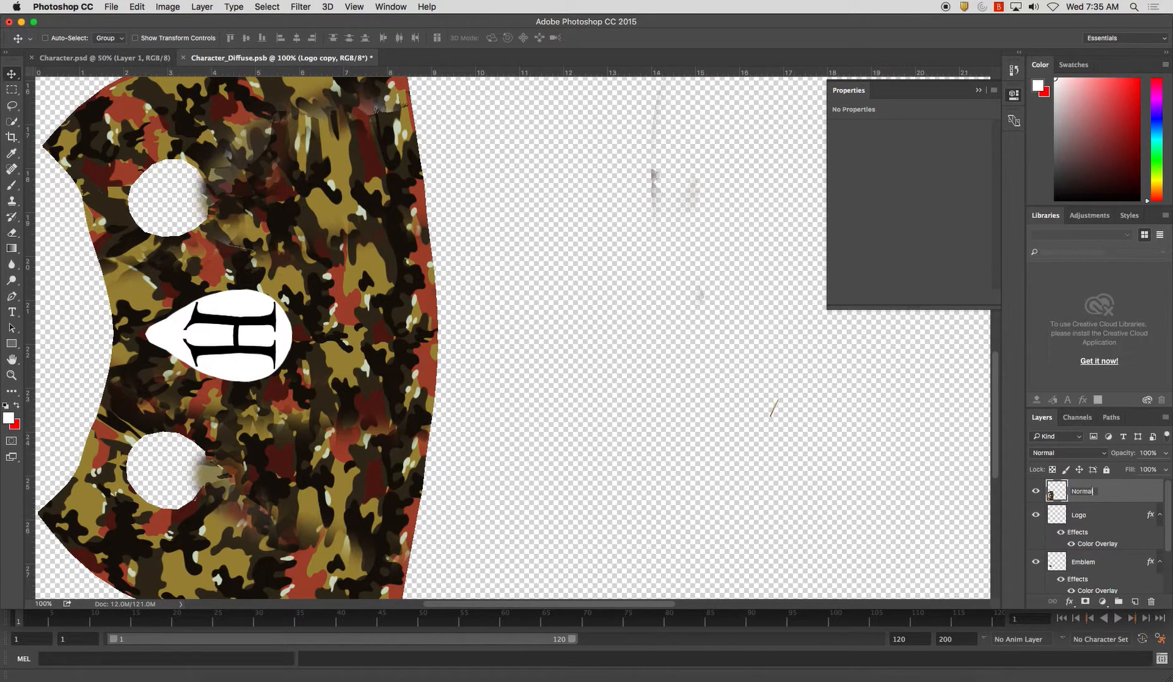
key("Return")
Run Filter > 3D > Generate Normal Map on the Normal layer.
left_click(301, 6)
mouse_move(354, 141)
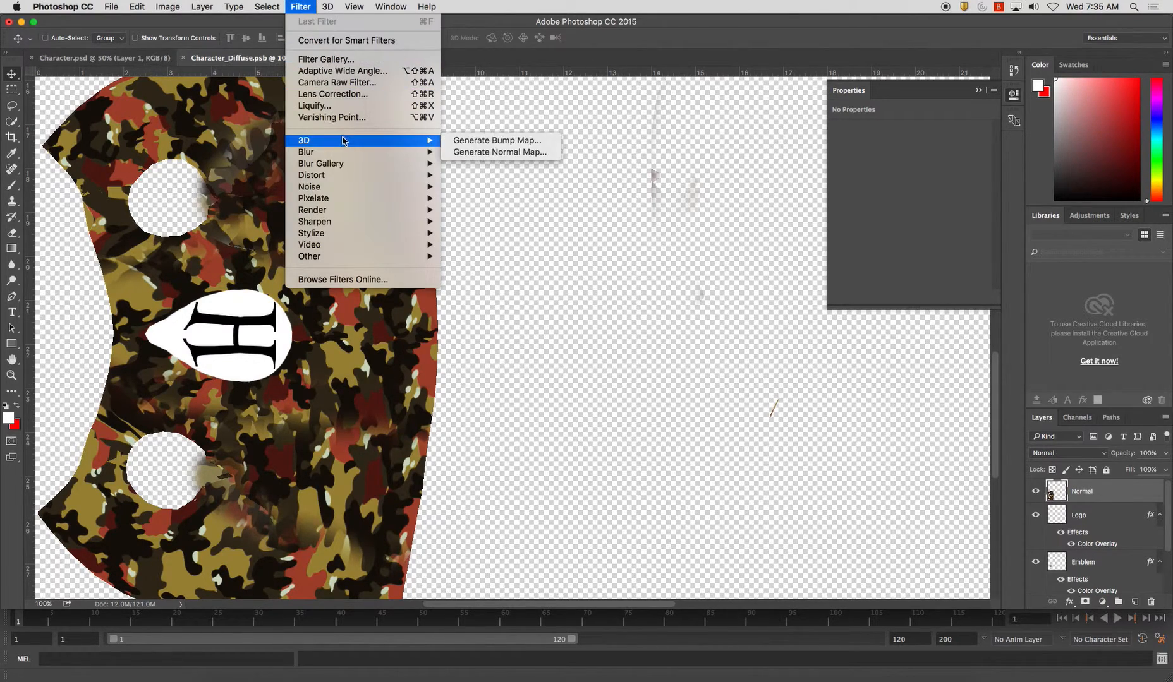
left_click(490, 150)
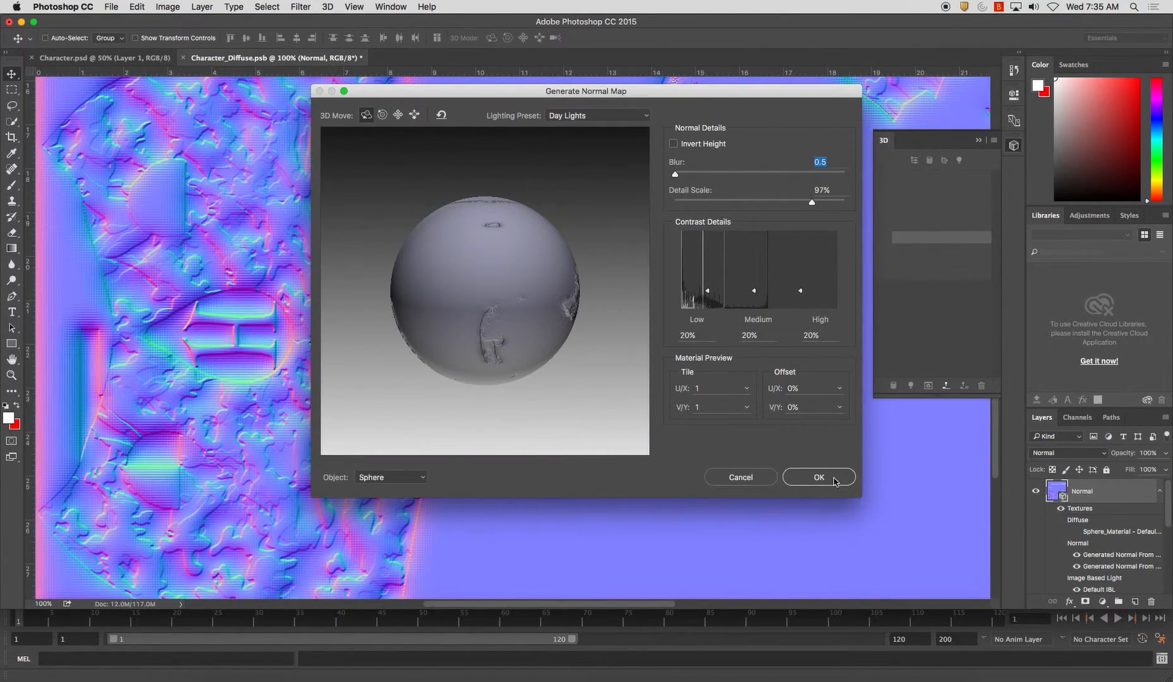
Apply the normal map, save it as Targa Character_Normal.tga in Character_Texturing, then select the mesh in Maya.
left_click(835, 482)
key("super+shift+s")
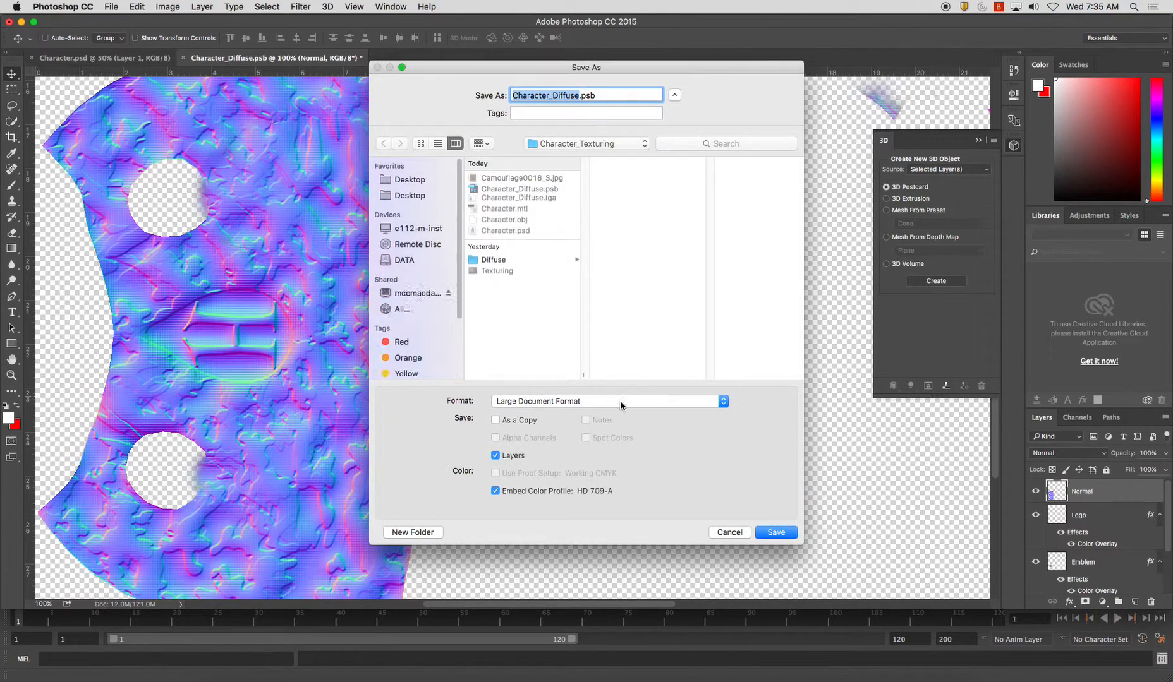
left_click(617, 401)
left_click(585, 578)
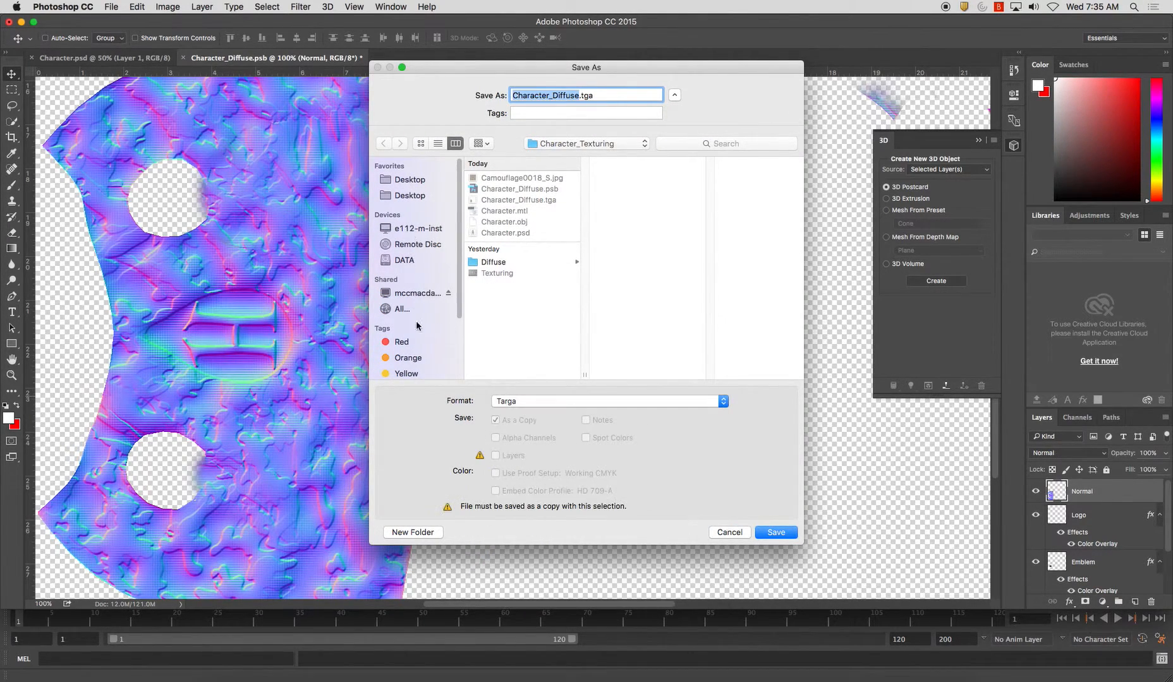
left_click(415, 197)
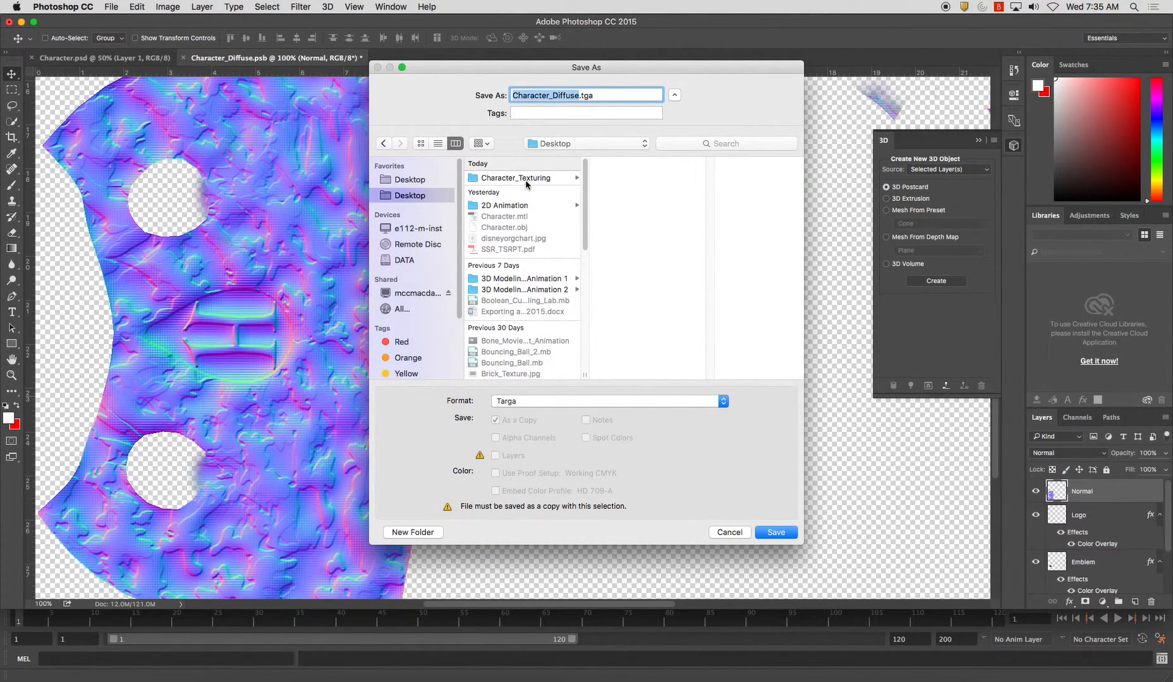
left_click(530, 181)
left_click(570, 95)
key("BackSpace")
key("BackSpace")
key("BackSpace")
type("Normal")
key("Return")
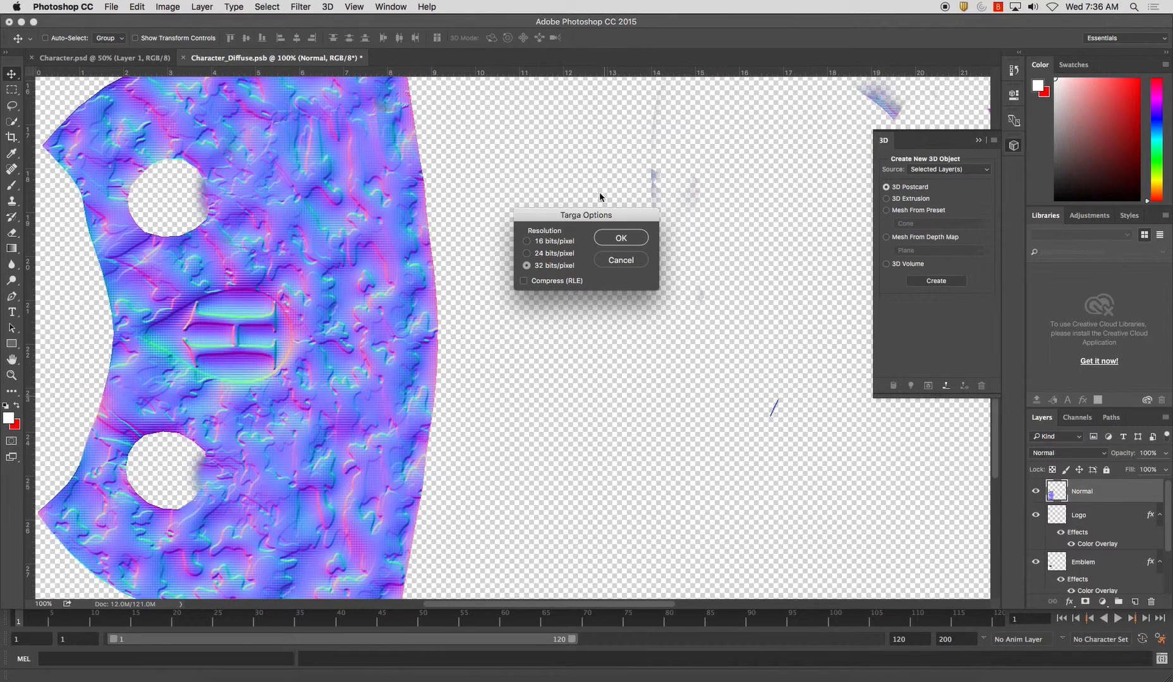
left_click(621, 238)
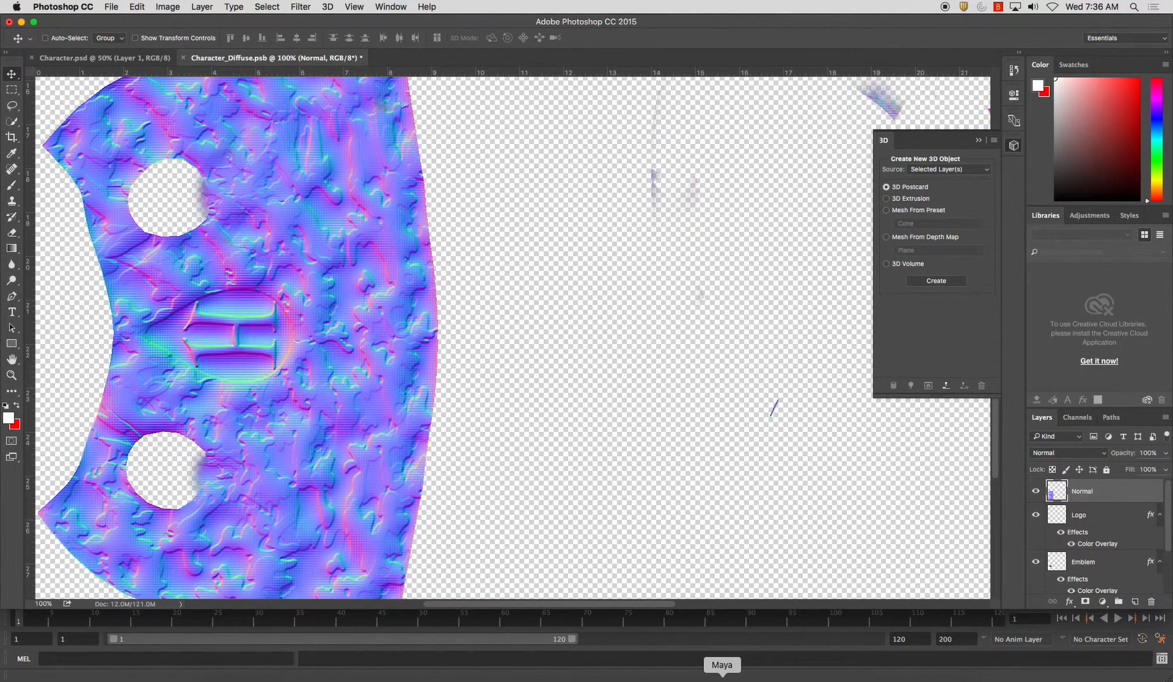
left_click(743, 677)
left_click(589, 348)
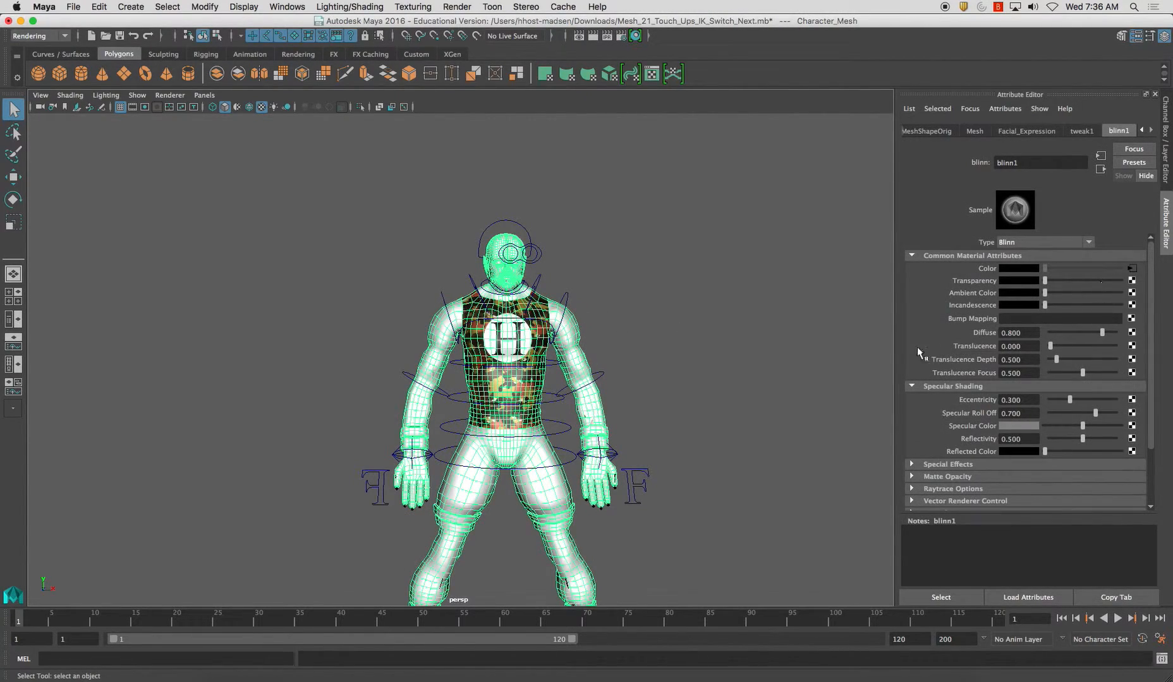
Add a File texture to blinn1's Bump Mapping, used as Tangent Space Normals.
left_click(1131, 319)
left_click(518, 259)
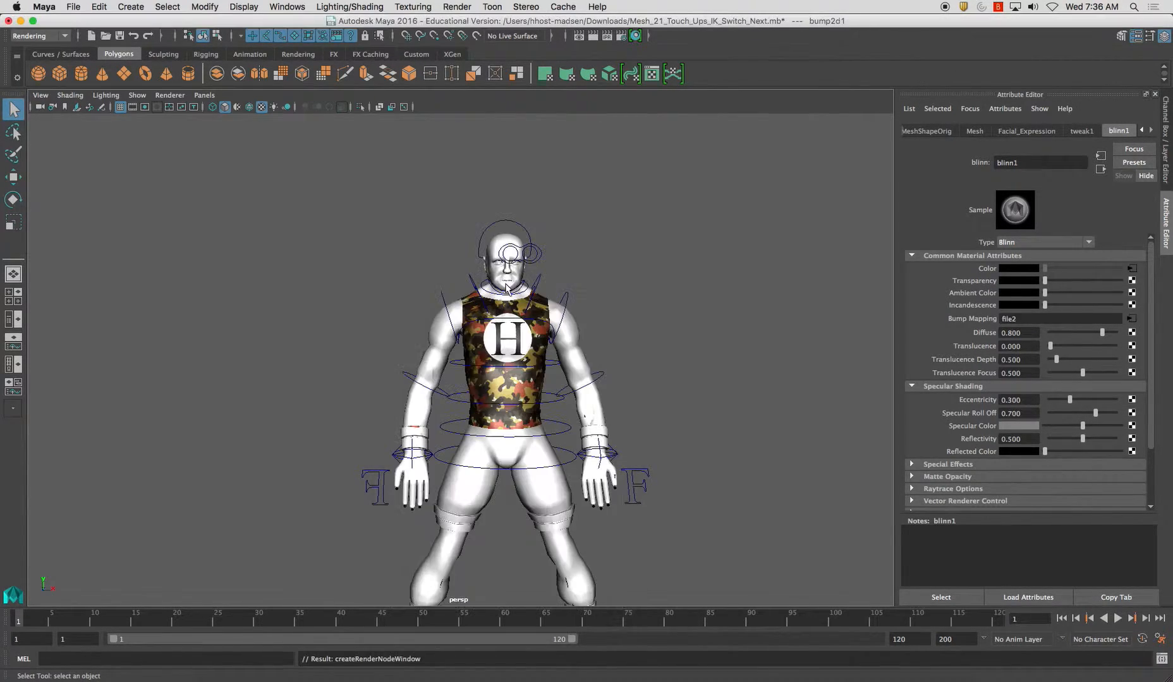
left_click(1048, 283)
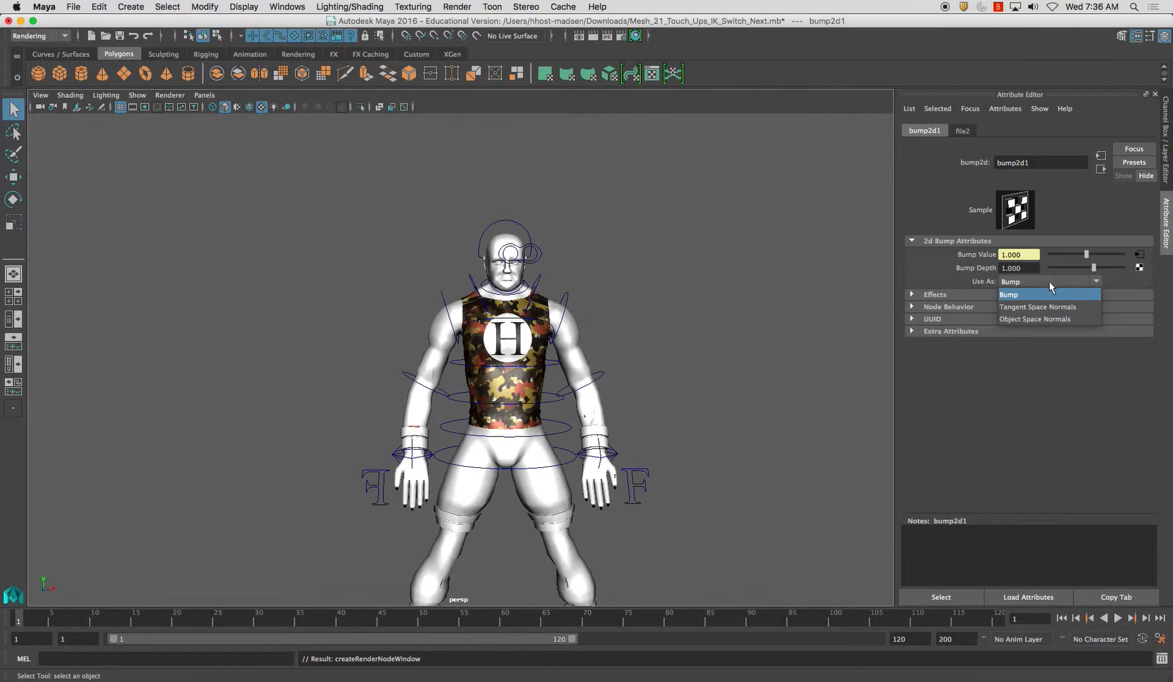
left_click(1052, 308)
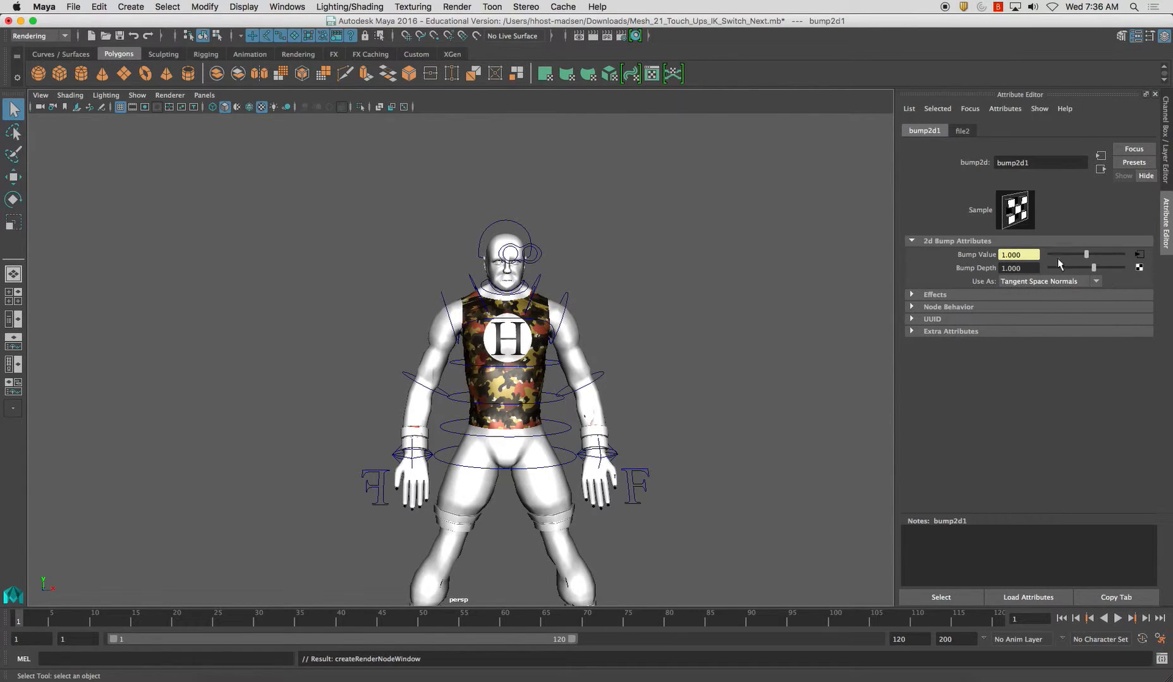
Load Character_Normal.tga into the bump file texture and reload it.
left_click(954, 130)
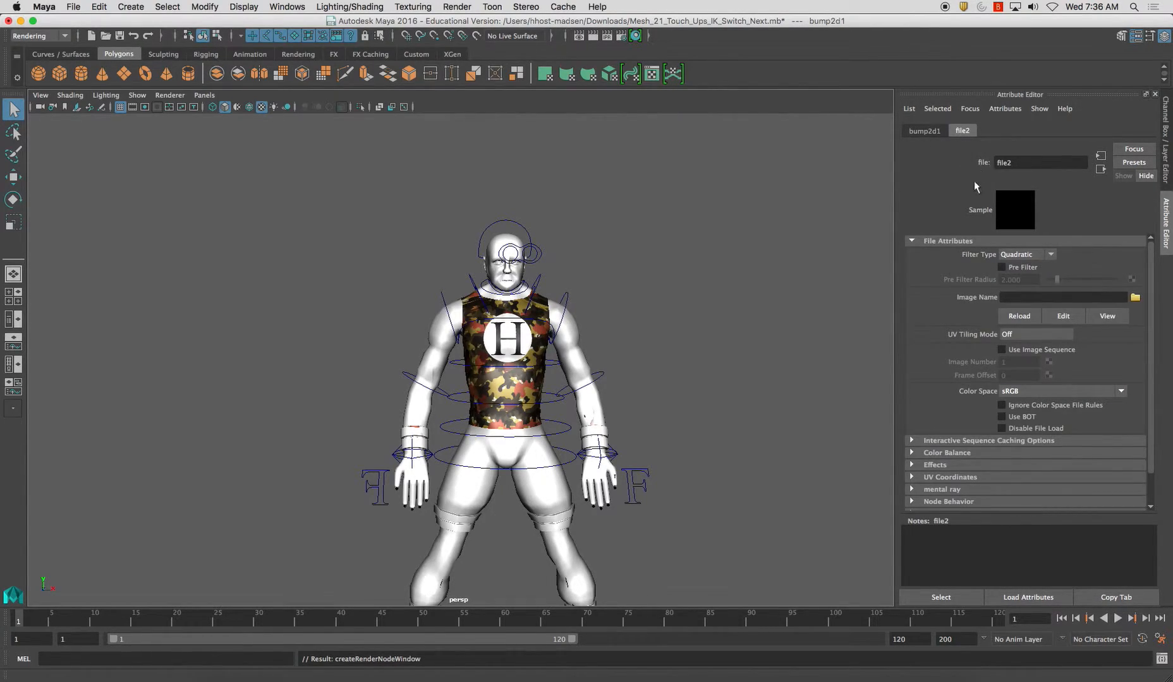
left_click(1135, 298)
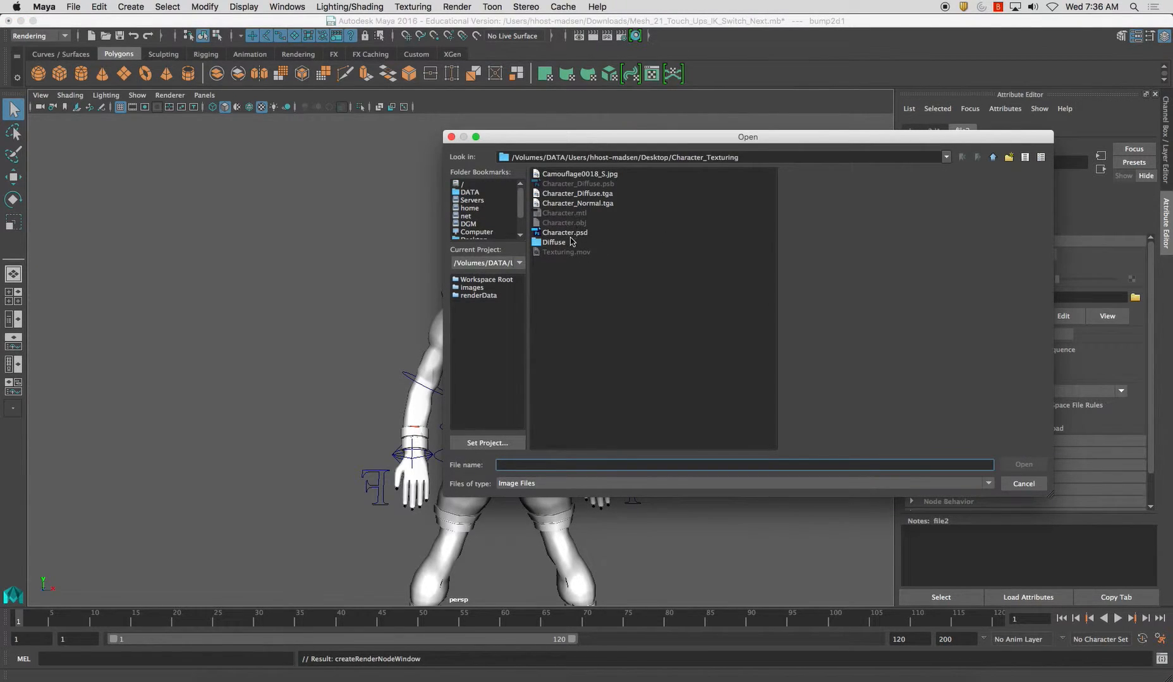
left_click(591, 203)
left_click(1015, 463)
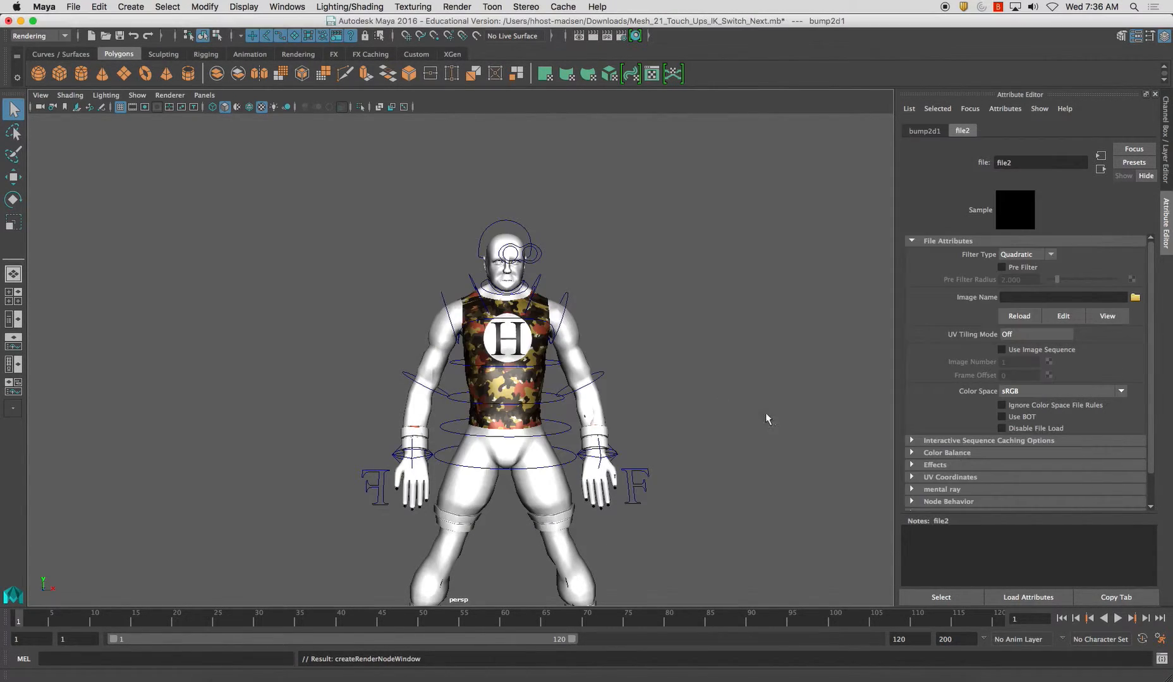
left_click(1026, 320)
left_click(170, 96)
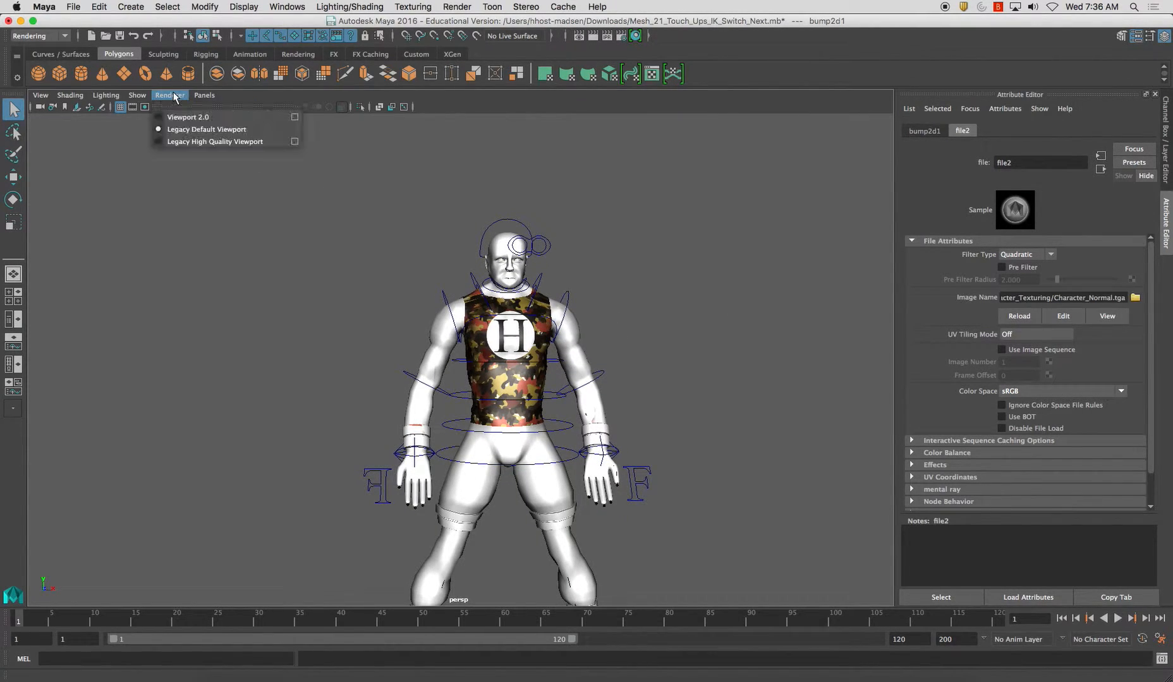
left_click(206, 141)
left_click(299, 240)
mouse_move(299, 240)
left_mouse_down()
mouse_move(388, 254)
mouse_move(544, 358)
mouse_move(330, 353)
mouse_move(437, 340)
mouse_move(160, 353)
left_mouse_up()
left_click_drag(398, 294, 444, 280)
left_click_drag(449, 400, 288, 219)
left_click(170, 95)
left_click(179, 129)
left_click(158, 98)
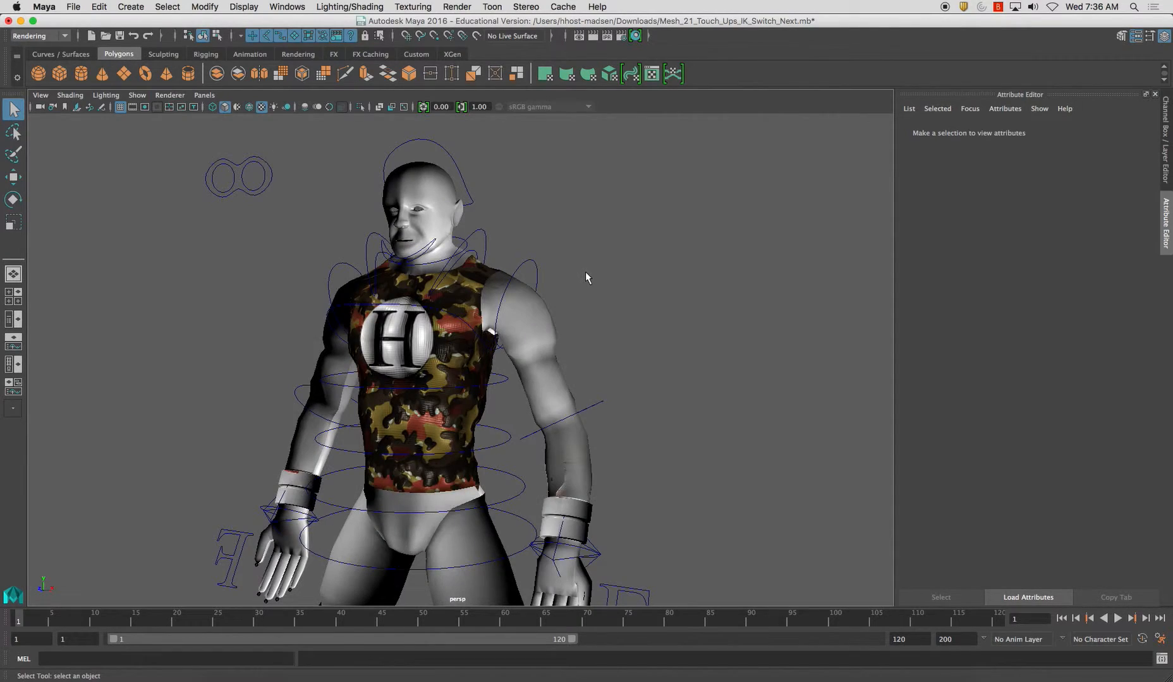
left_click_drag(589, 275, 389, 244)
left_click(170, 95)
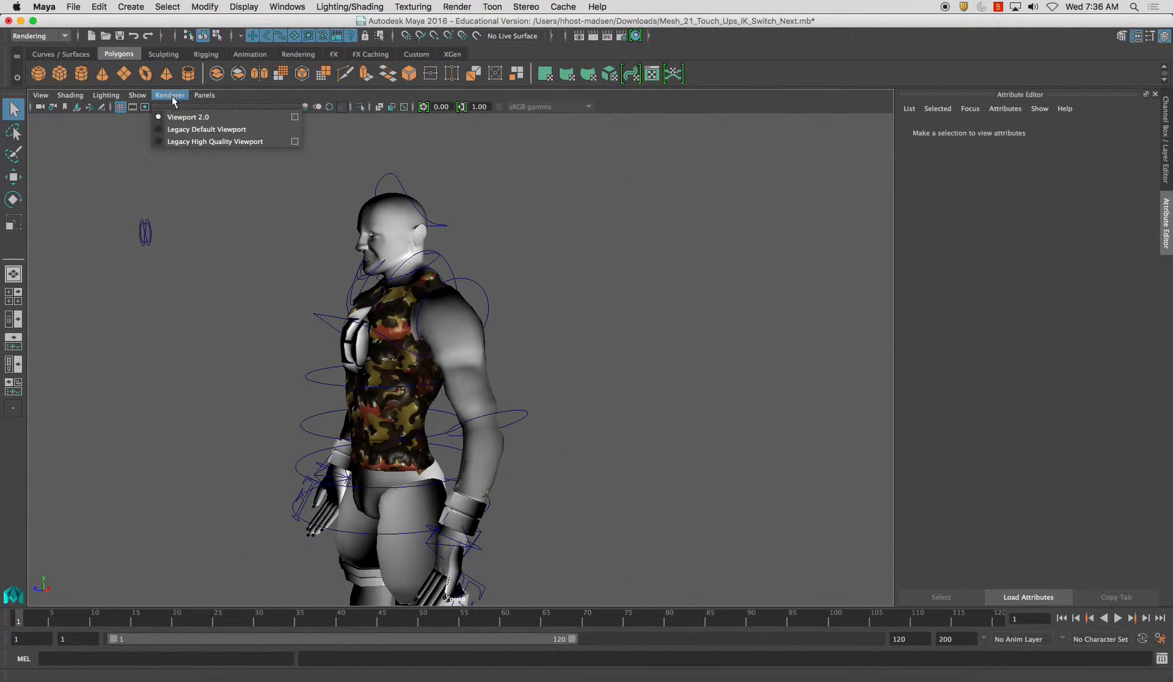
left_click(202, 129)
left_click_drag(208, 158, 441, 223)
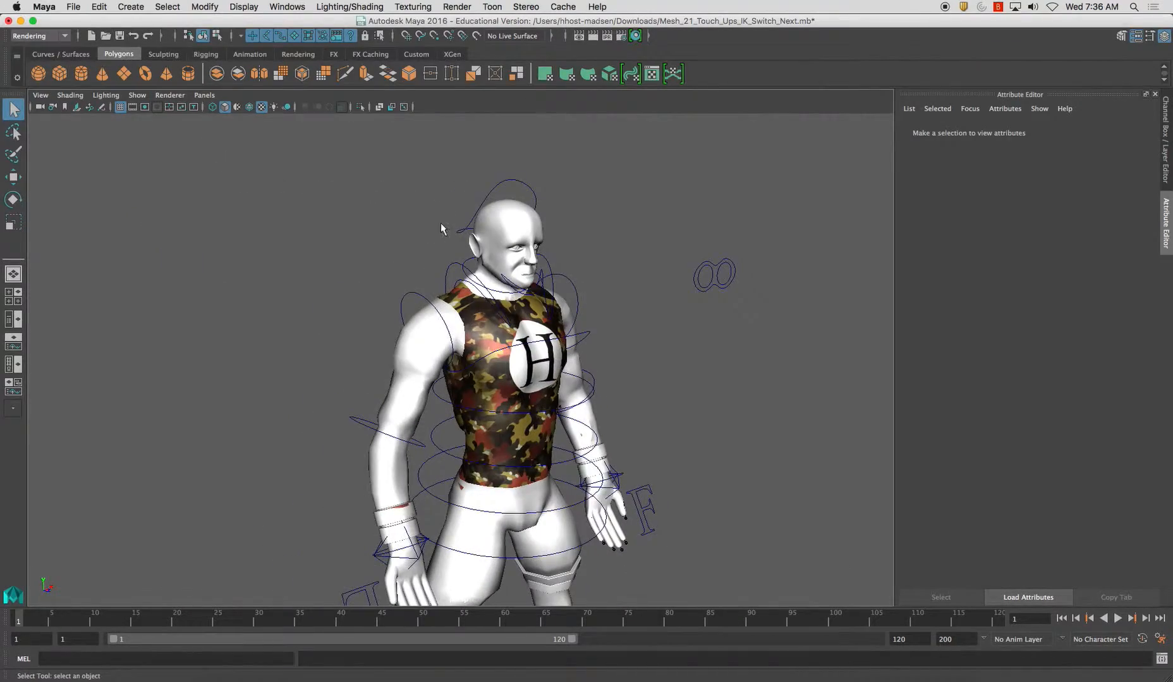
left_click(461, 314)
left_click_drag(461, 314, 359, 309)
left_click_drag(615, 282, 592, 280)
left_click(552, 282)
left_click(544, 297)
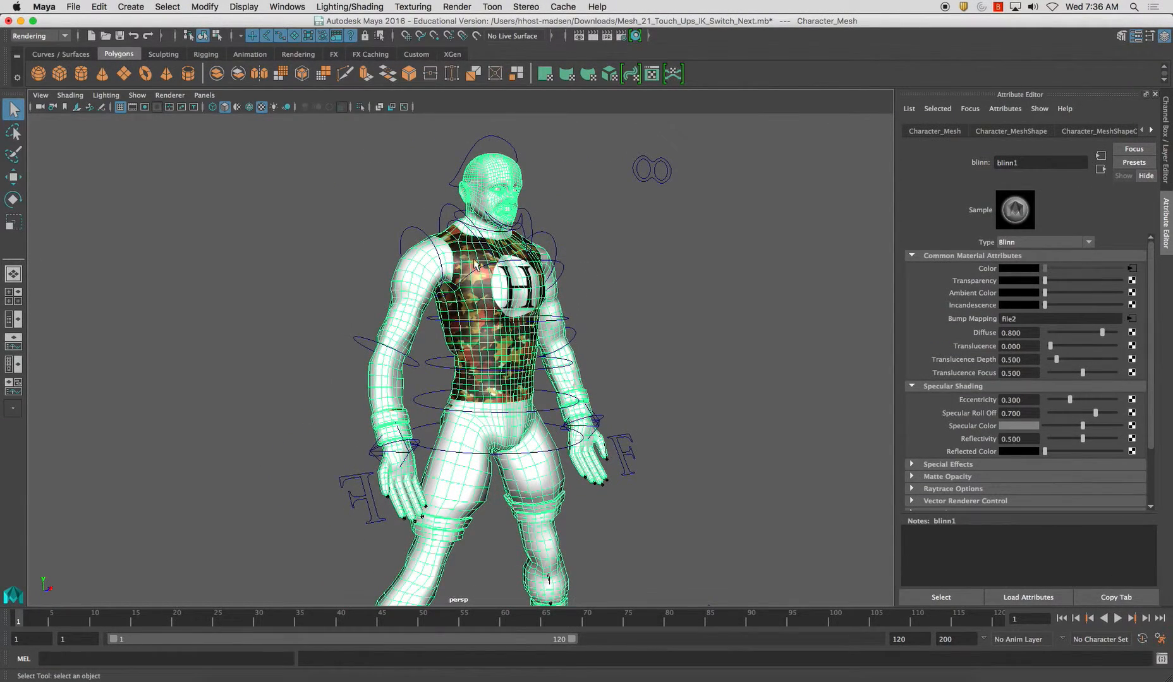
left_click_drag(485, 259, 522, 258)
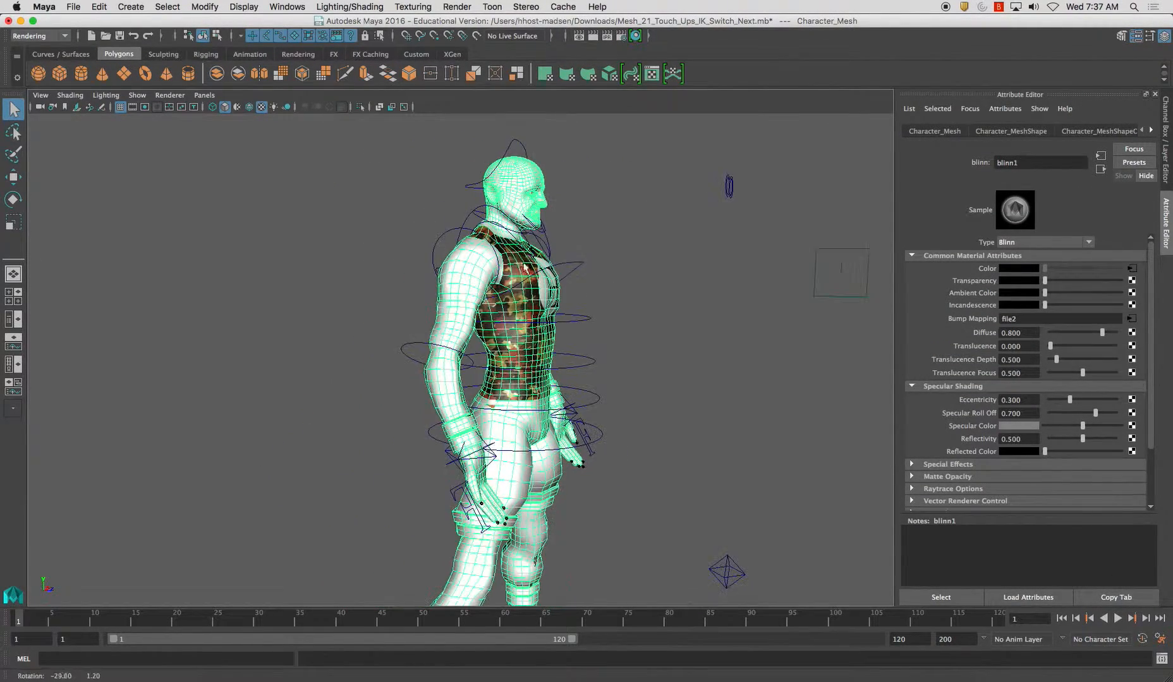
left_click(635, 280)
left_click_drag(635, 281, 471, 259)
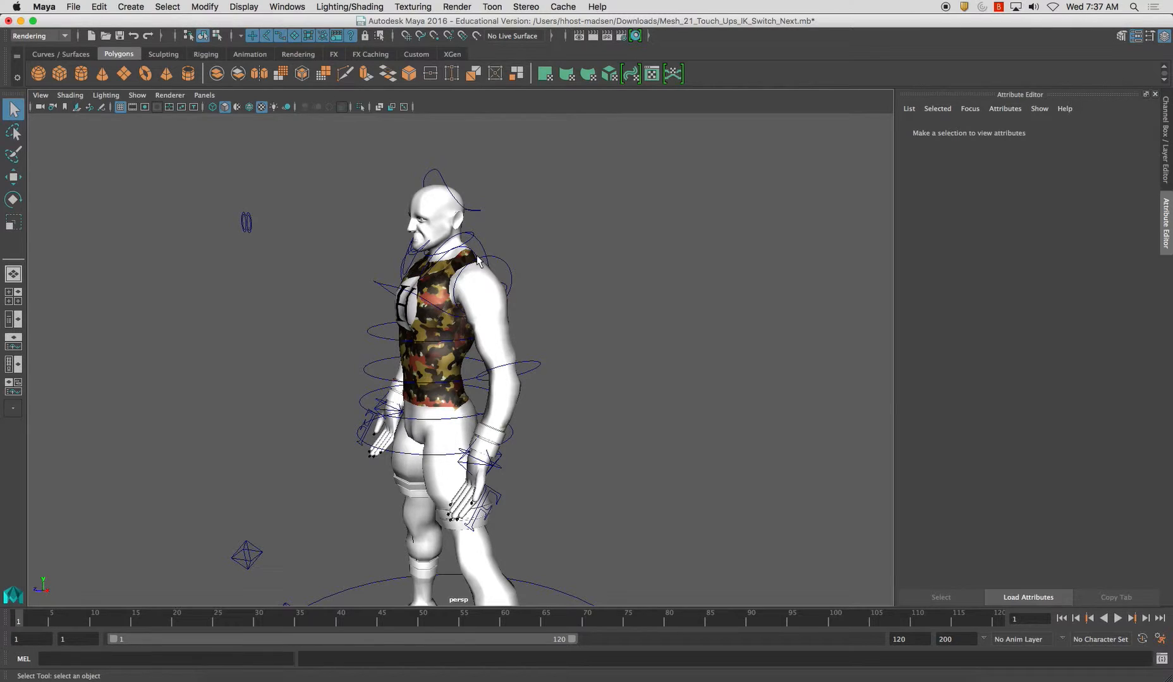
left_click_drag(484, 253, 545, 285)
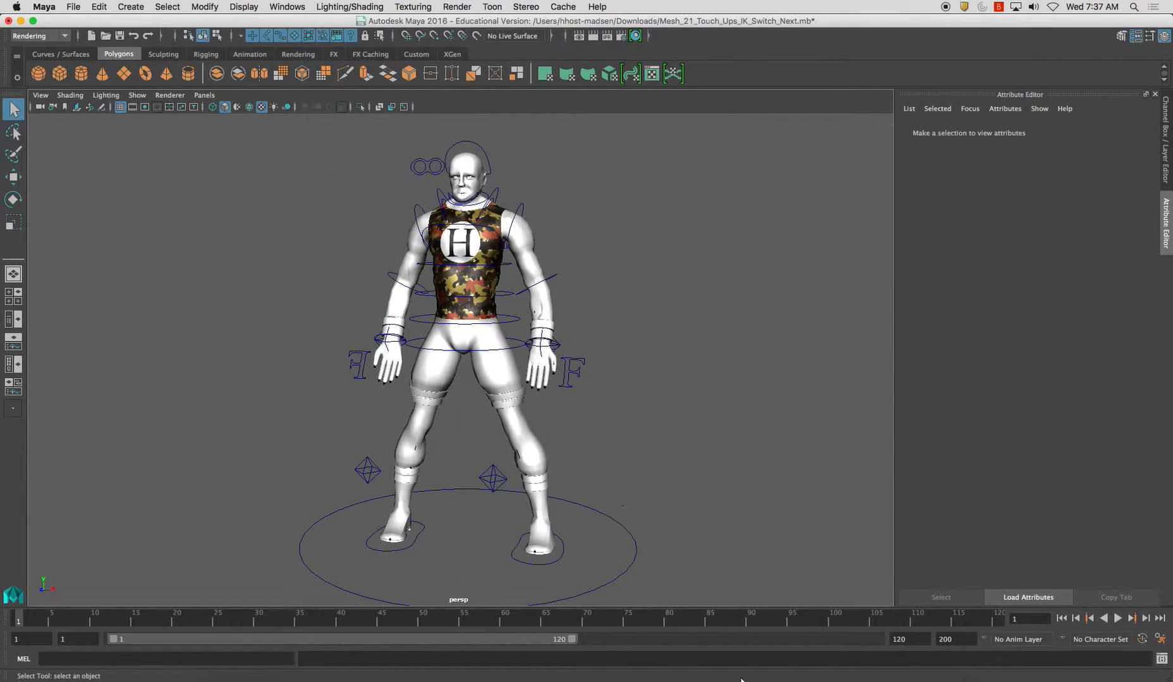